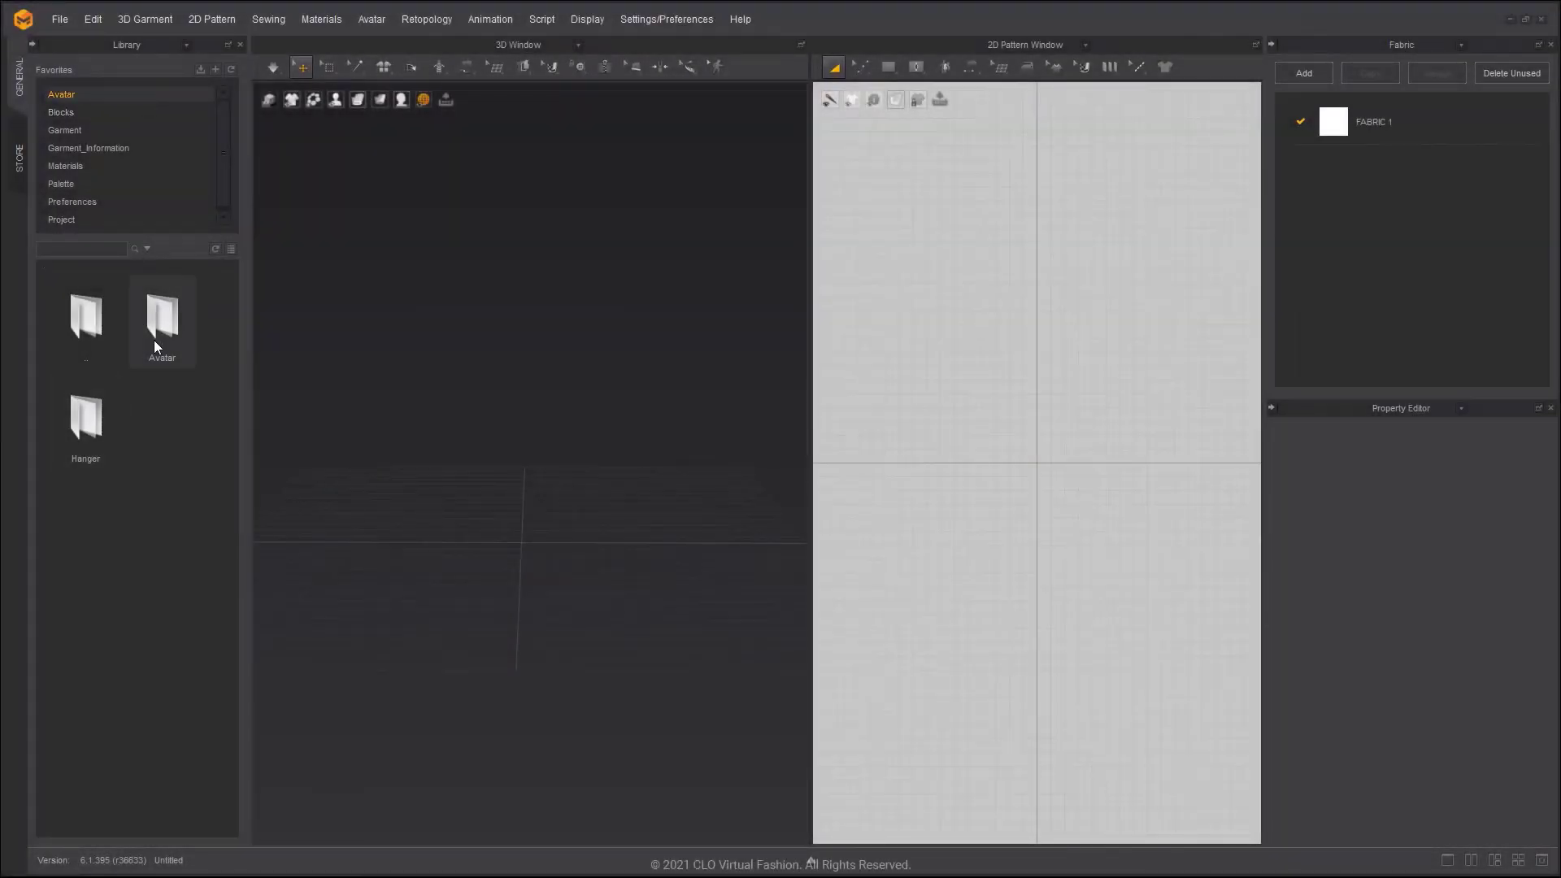
Load the Feifei female avatar from the Female_V2 avatar library into the scene
double_click(157, 333)
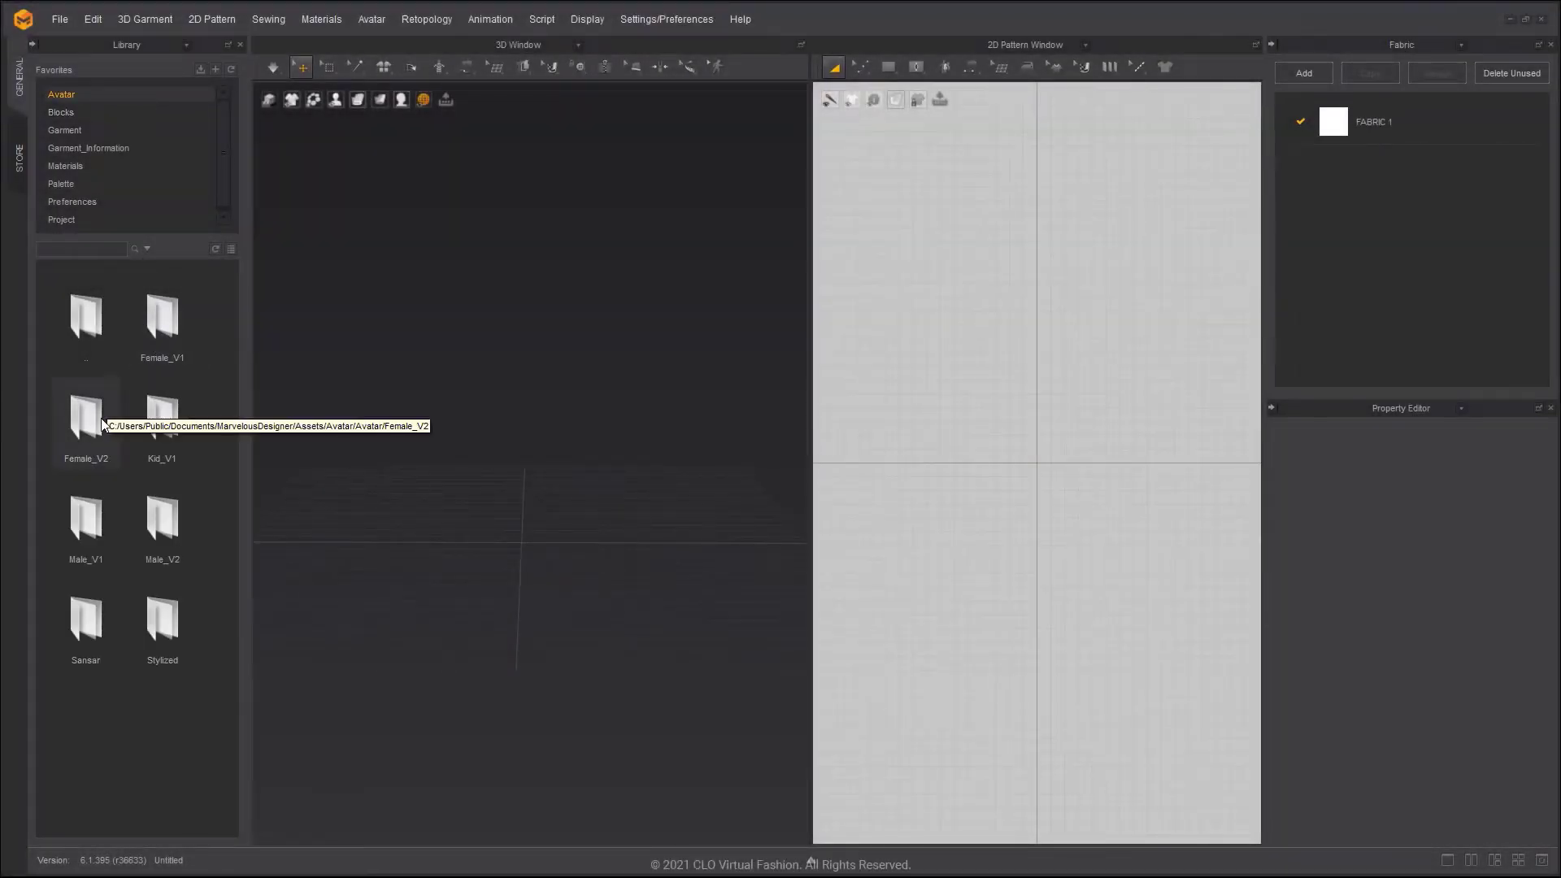
right_click(165, 713)
click(190, 725)
click(581, 560)
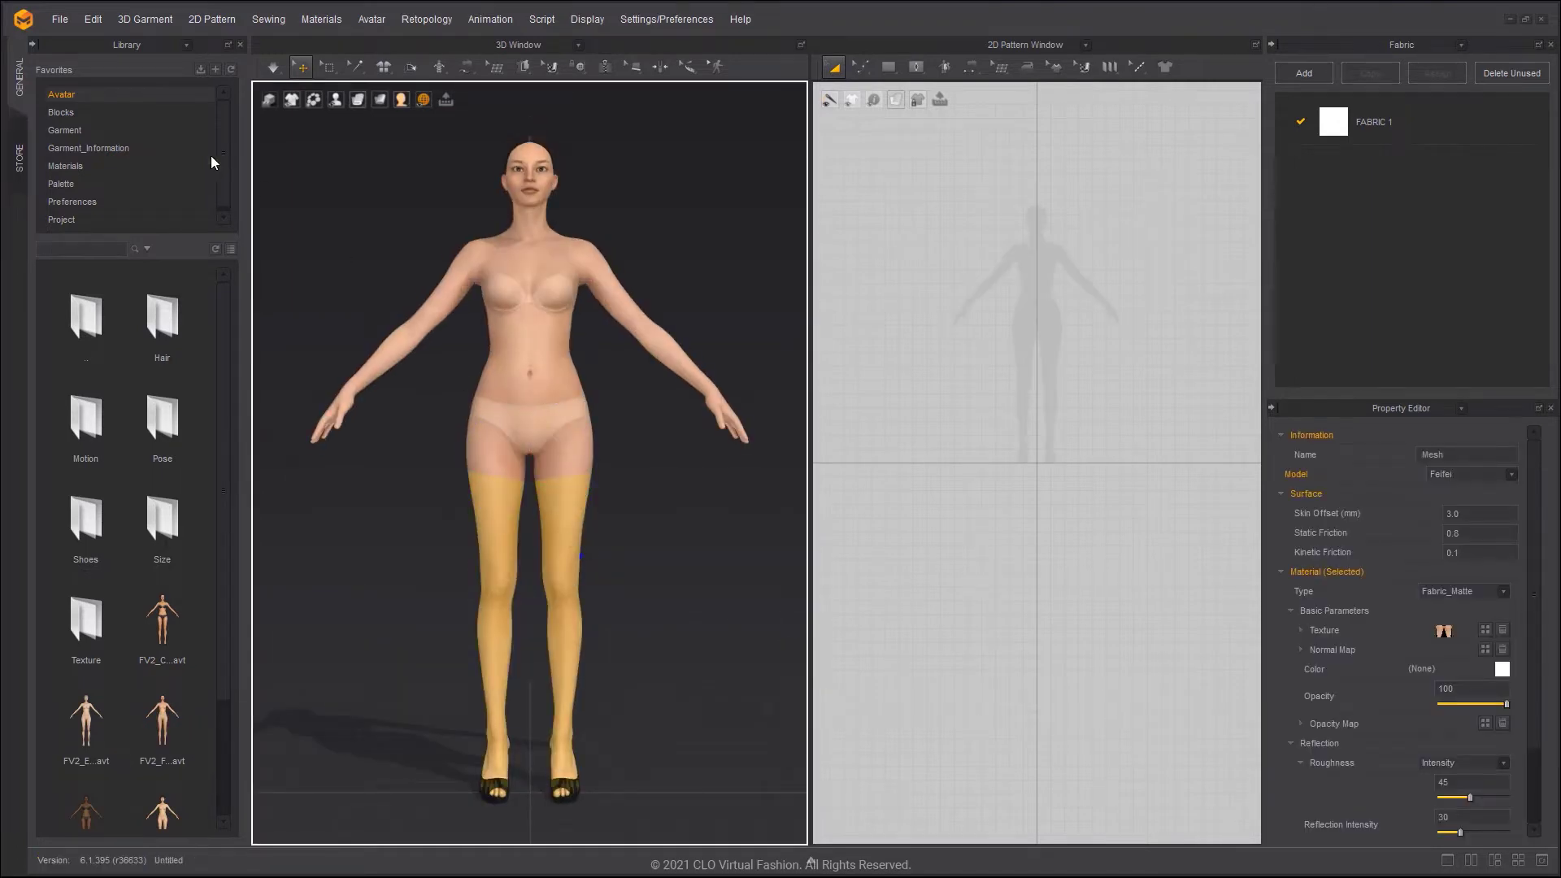
Load the Pants.zpac garment onto the avatar and simulate it
click(116, 130)
click(295, 318)
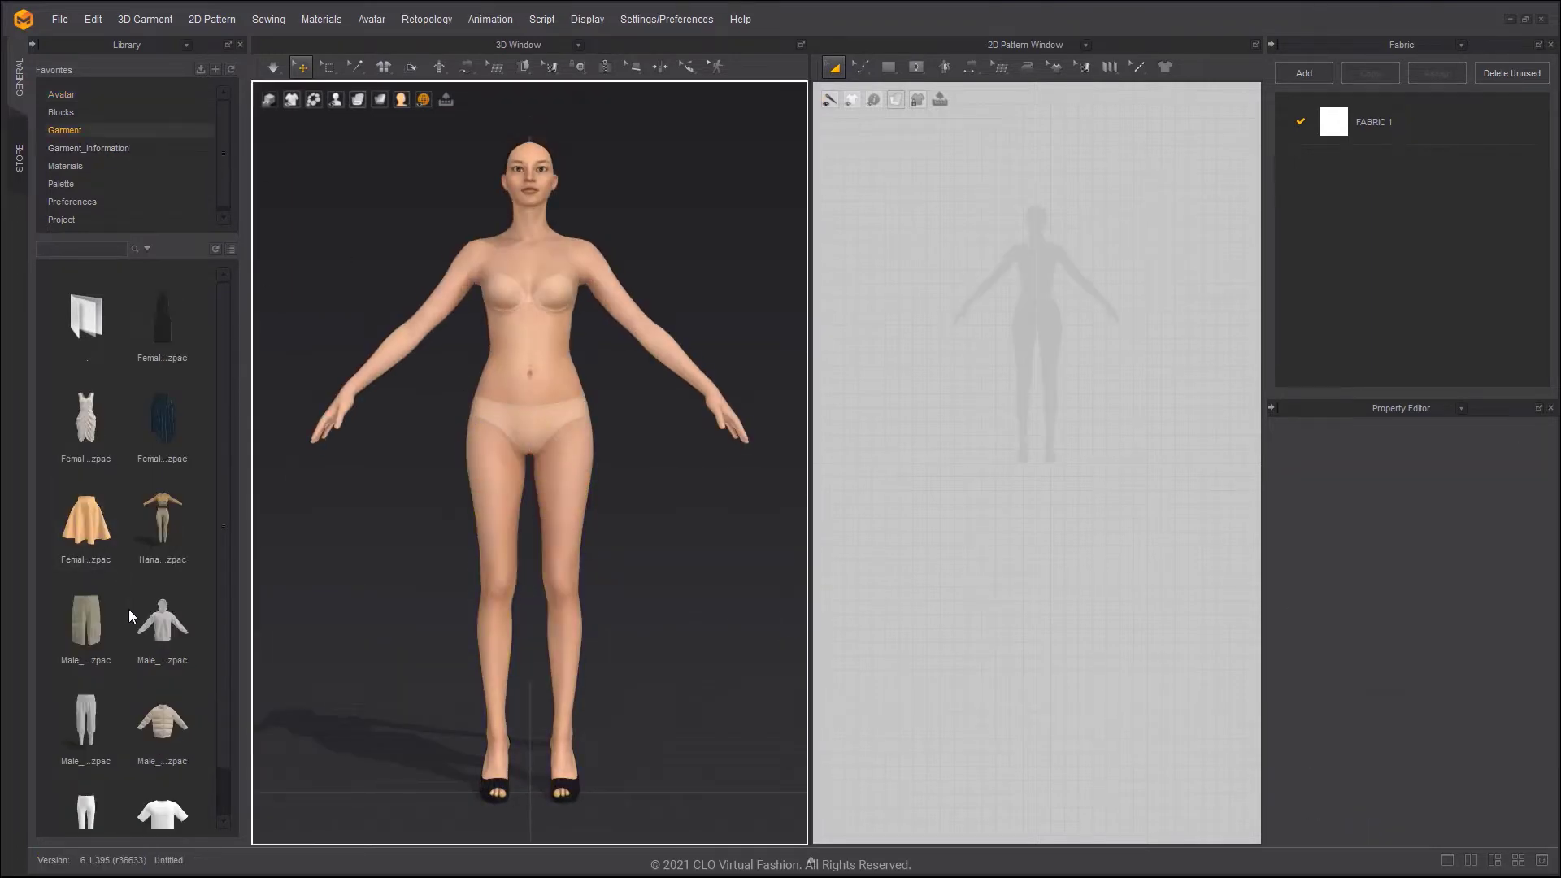
scroll(69, 801, down, 1)
double_click(82, 782)
key(space)
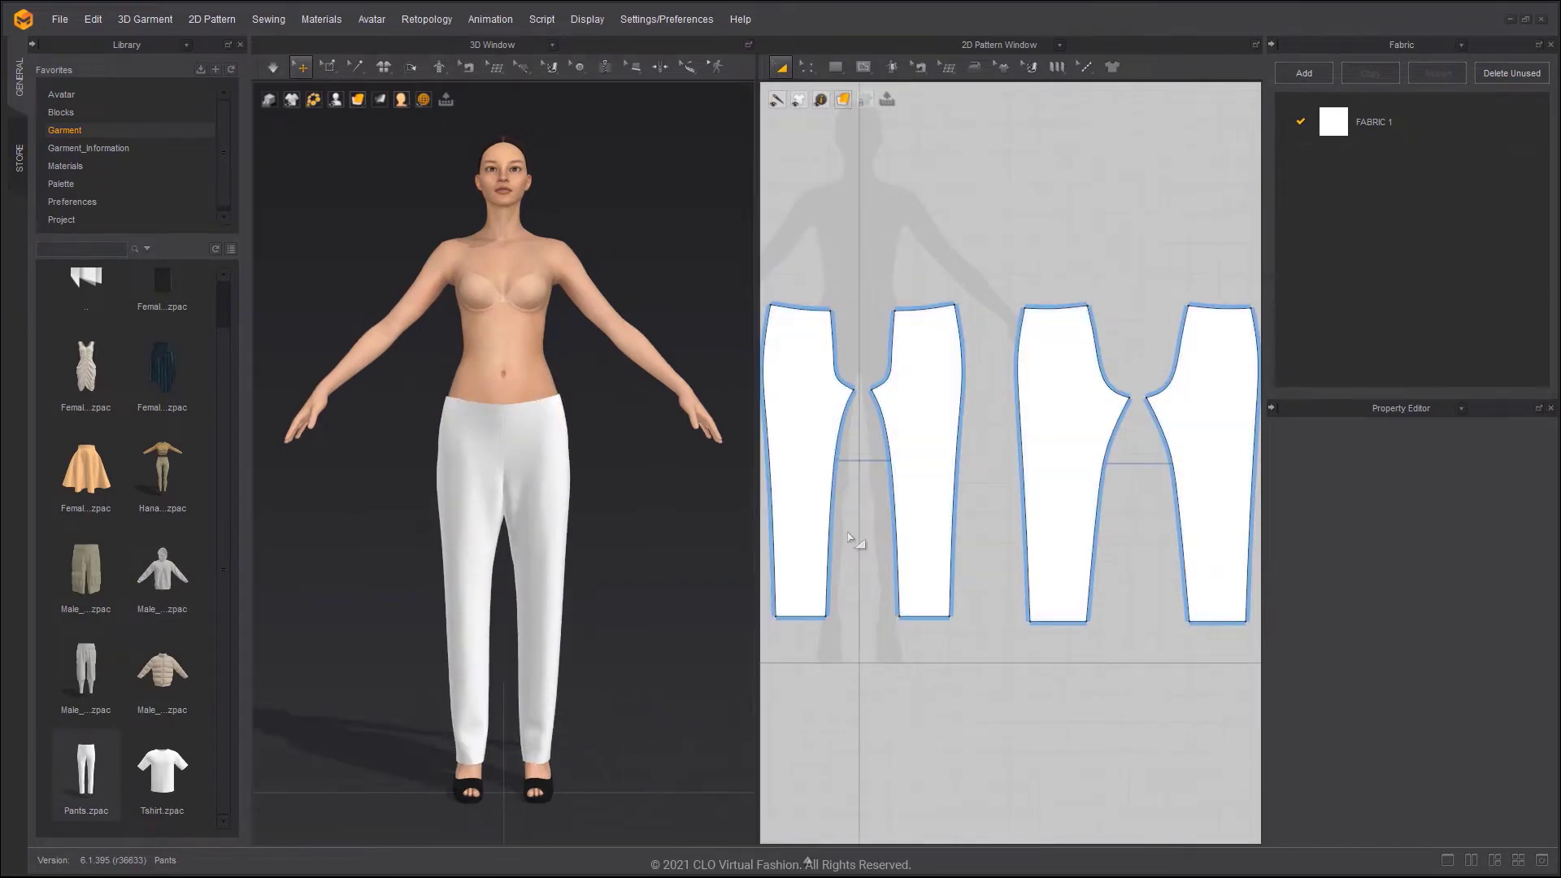
Move the two back leg patterns of the pants further away from the front leg patterns
middle_drag(858, 539, 910, 525)
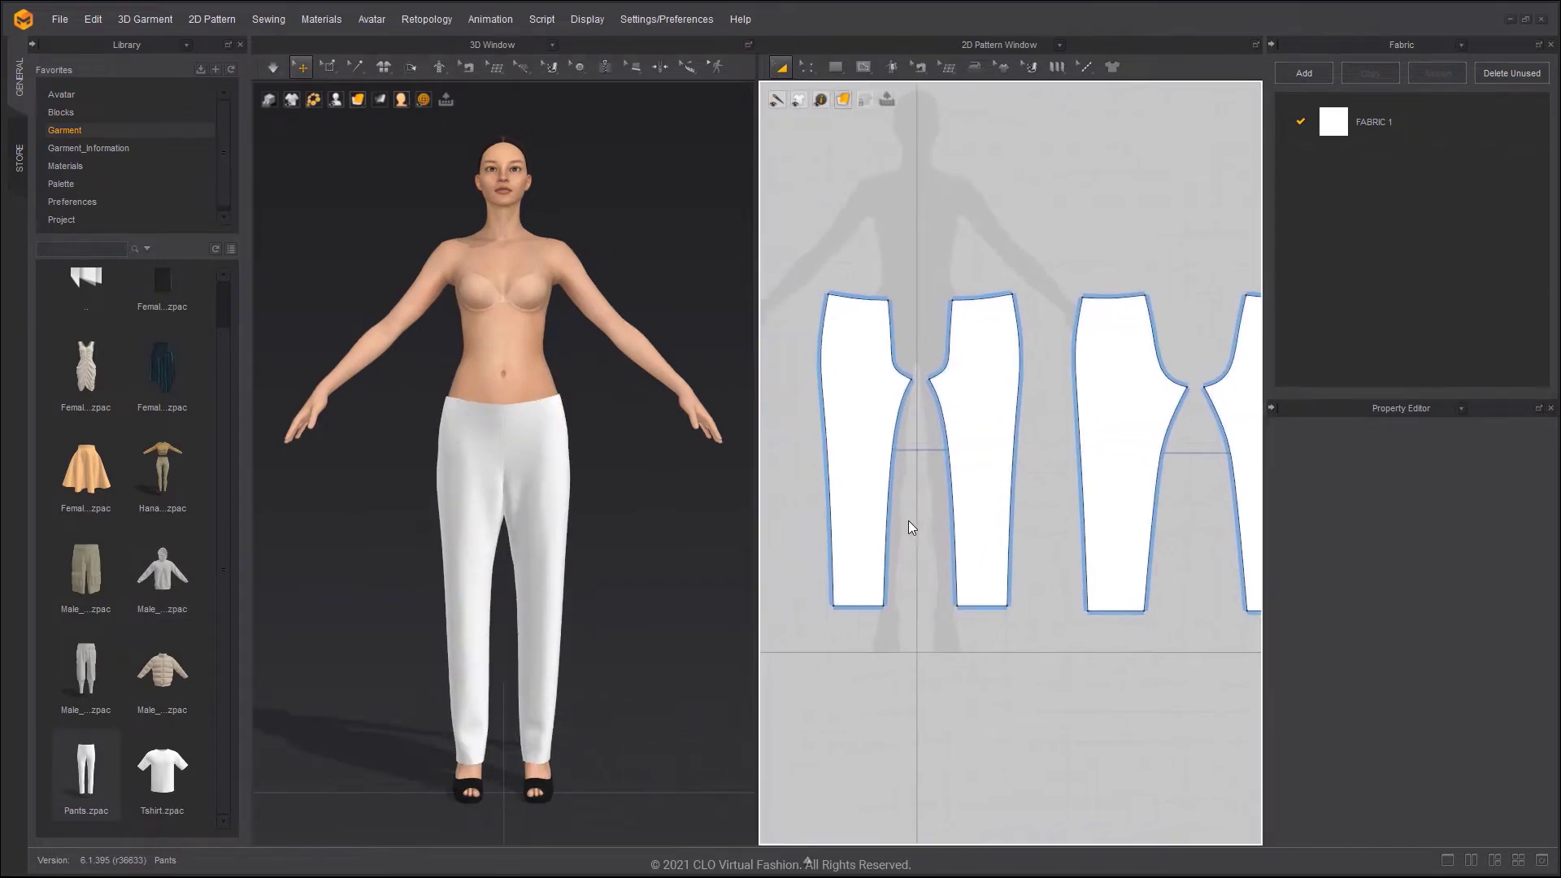
scroll(634, 504, up, 2)
middle_drag(809, 491, 863, 487)
middle_drag(1163, 331, 1054, 387)
scroll(1054, 387, down, 2)
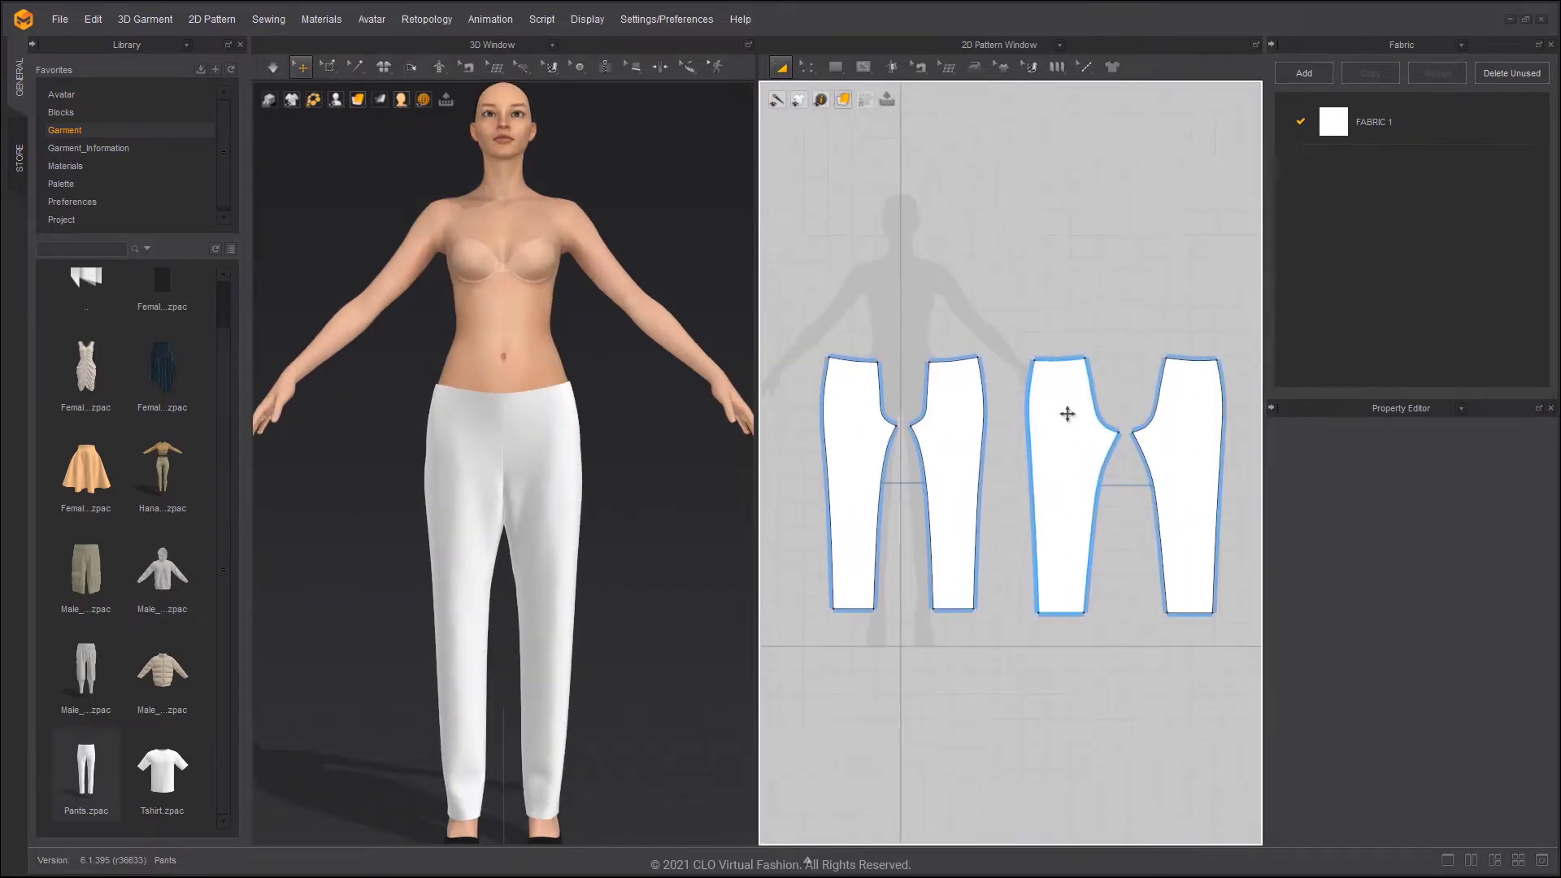
drag(1173, 545, 1248, 606)
drag(1070, 466, 1186, 486)
scroll(925, 432, up, 3)
middle_drag(924, 432, 983, 440)
Draw a vertical internal line from the waistline to the hem of the right-hand front leg pattern
click(863, 67)
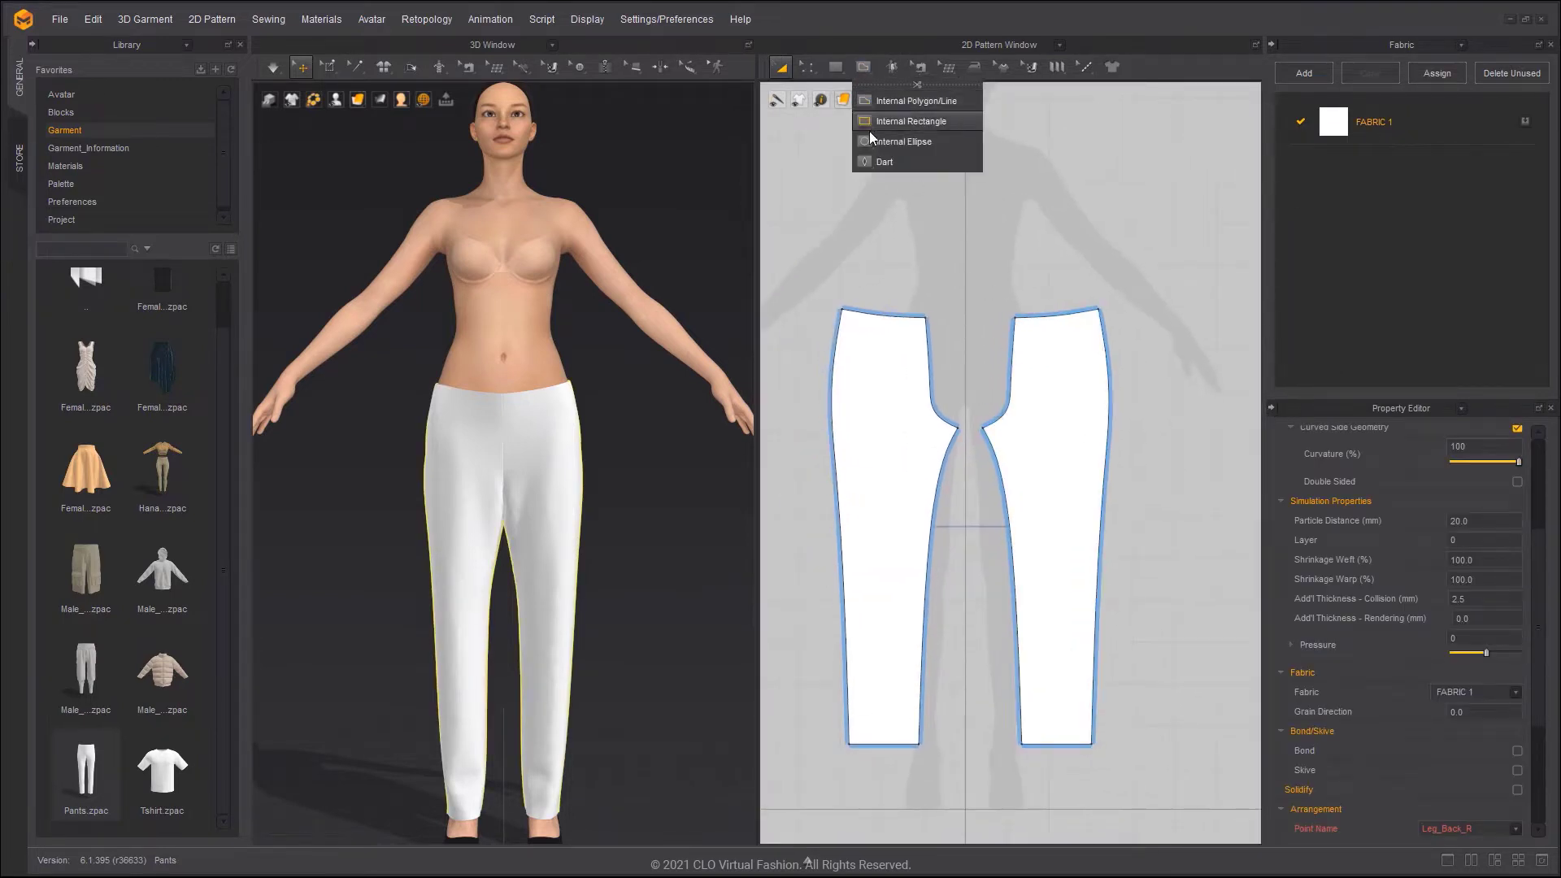
click(880, 103)
scroll(1047, 312, up, 4)
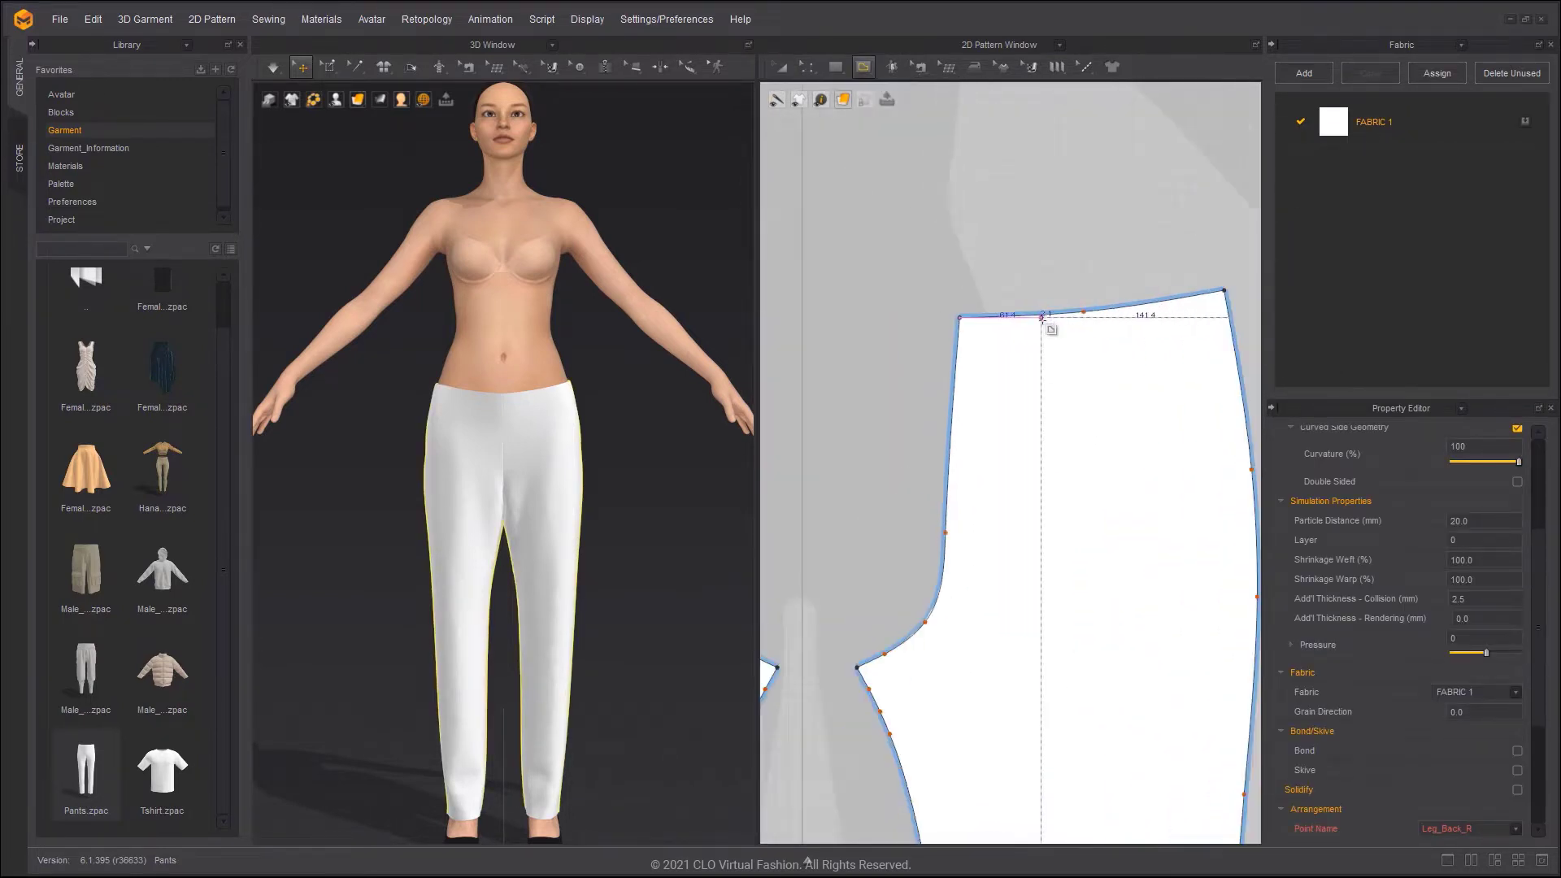
scroll(1047, 312, down, 3)
scroll(1047, 312, up, 3)
scroll(1047, 312, down, 4)
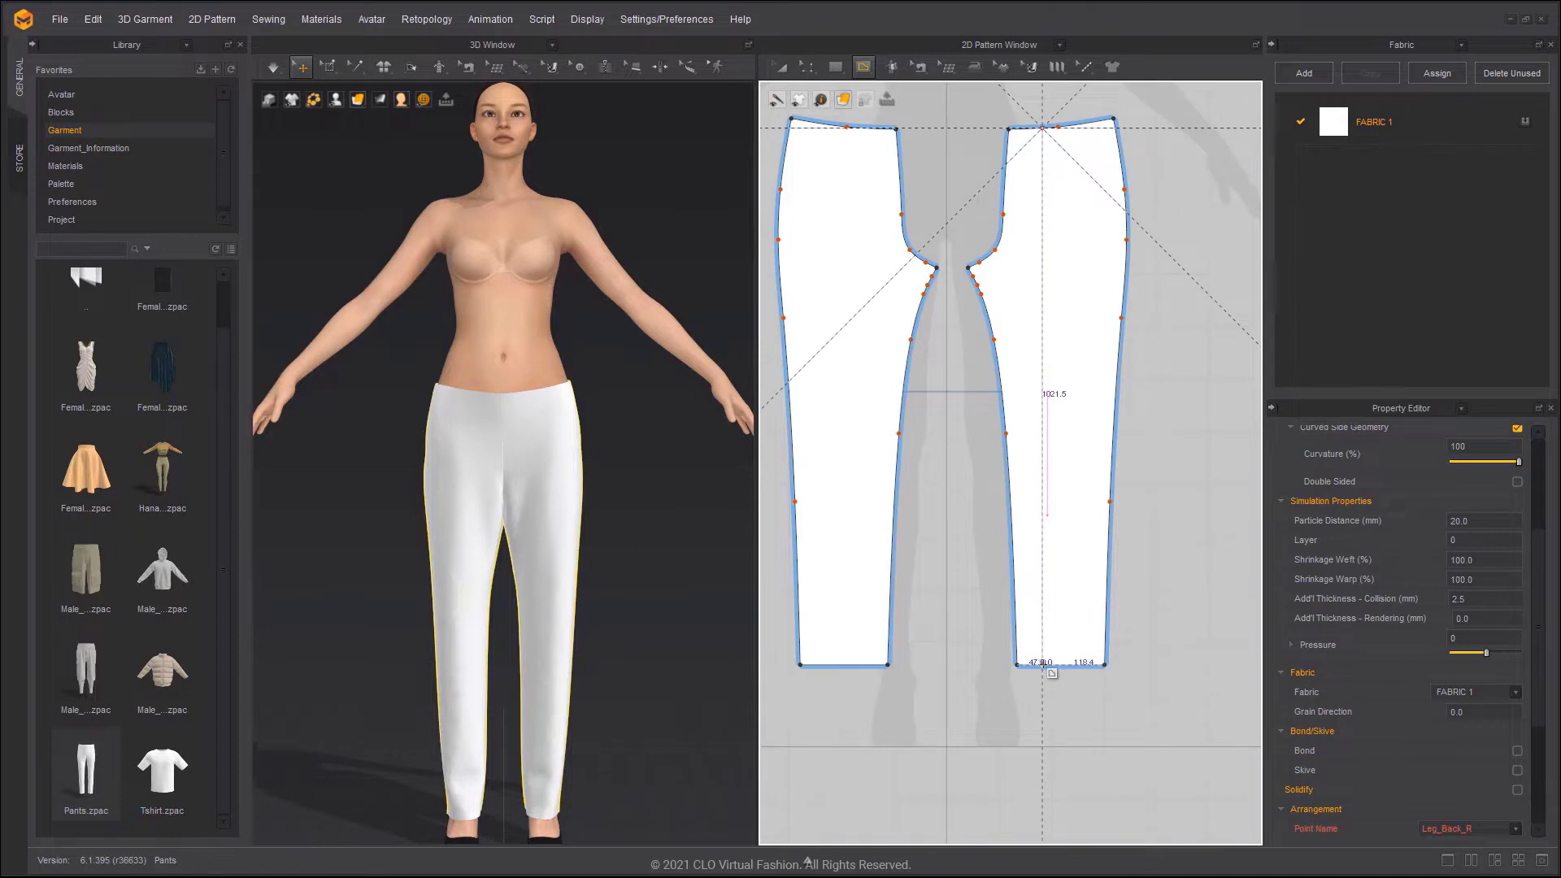
double_click(1043, 665)
Copy the vertical internal line and paste one parallel copy toward the outer side at a 25 mm interval
middle_drag(1114, 424, 1120, 482)
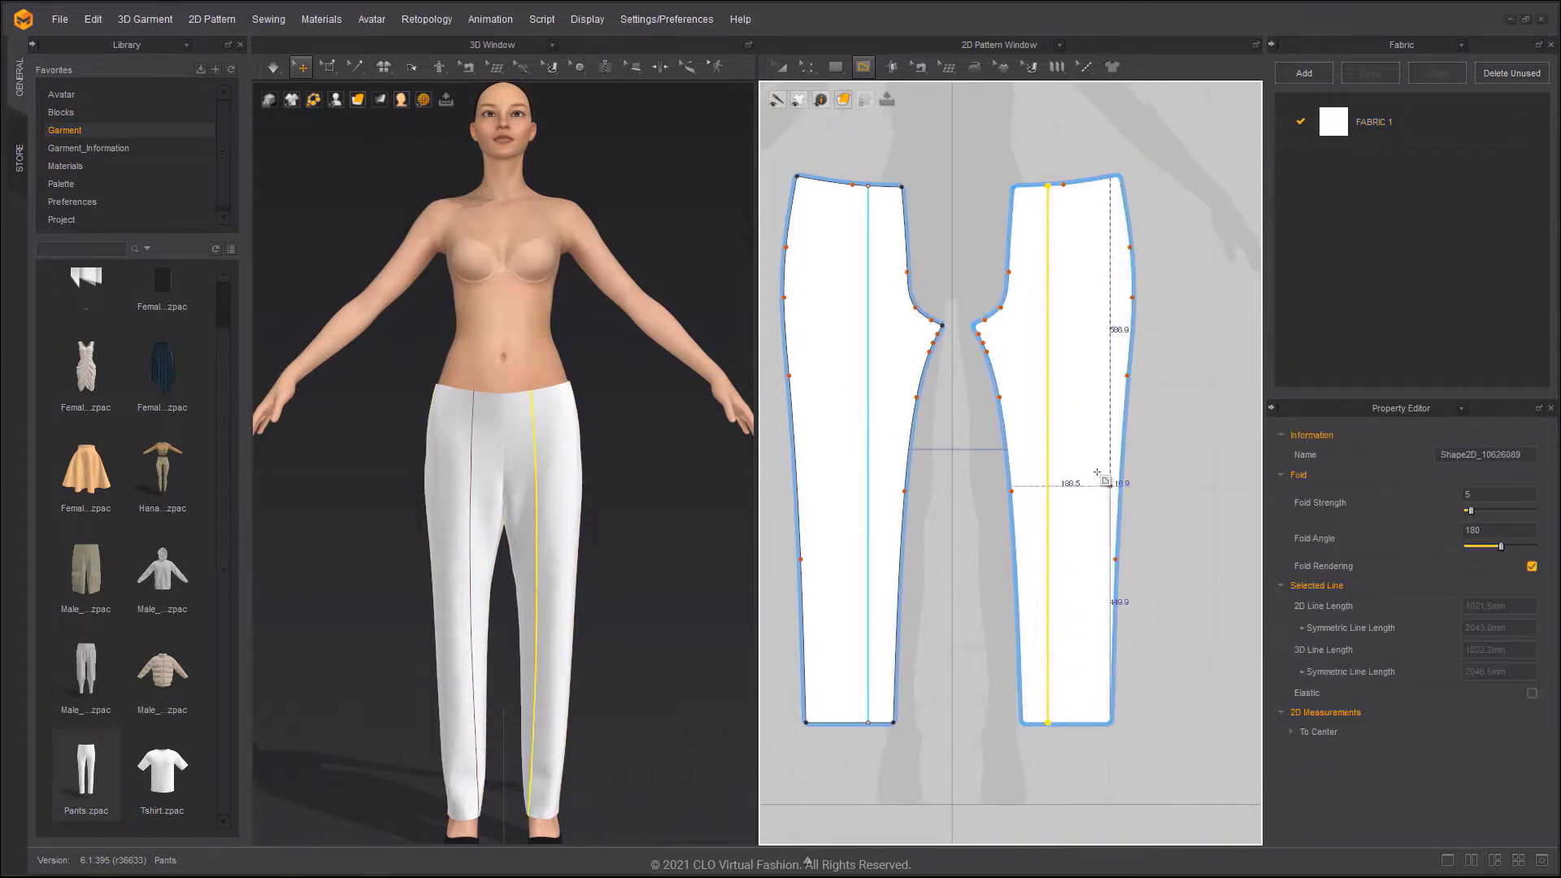
key(ctrl+c)
key(ctrl+v)
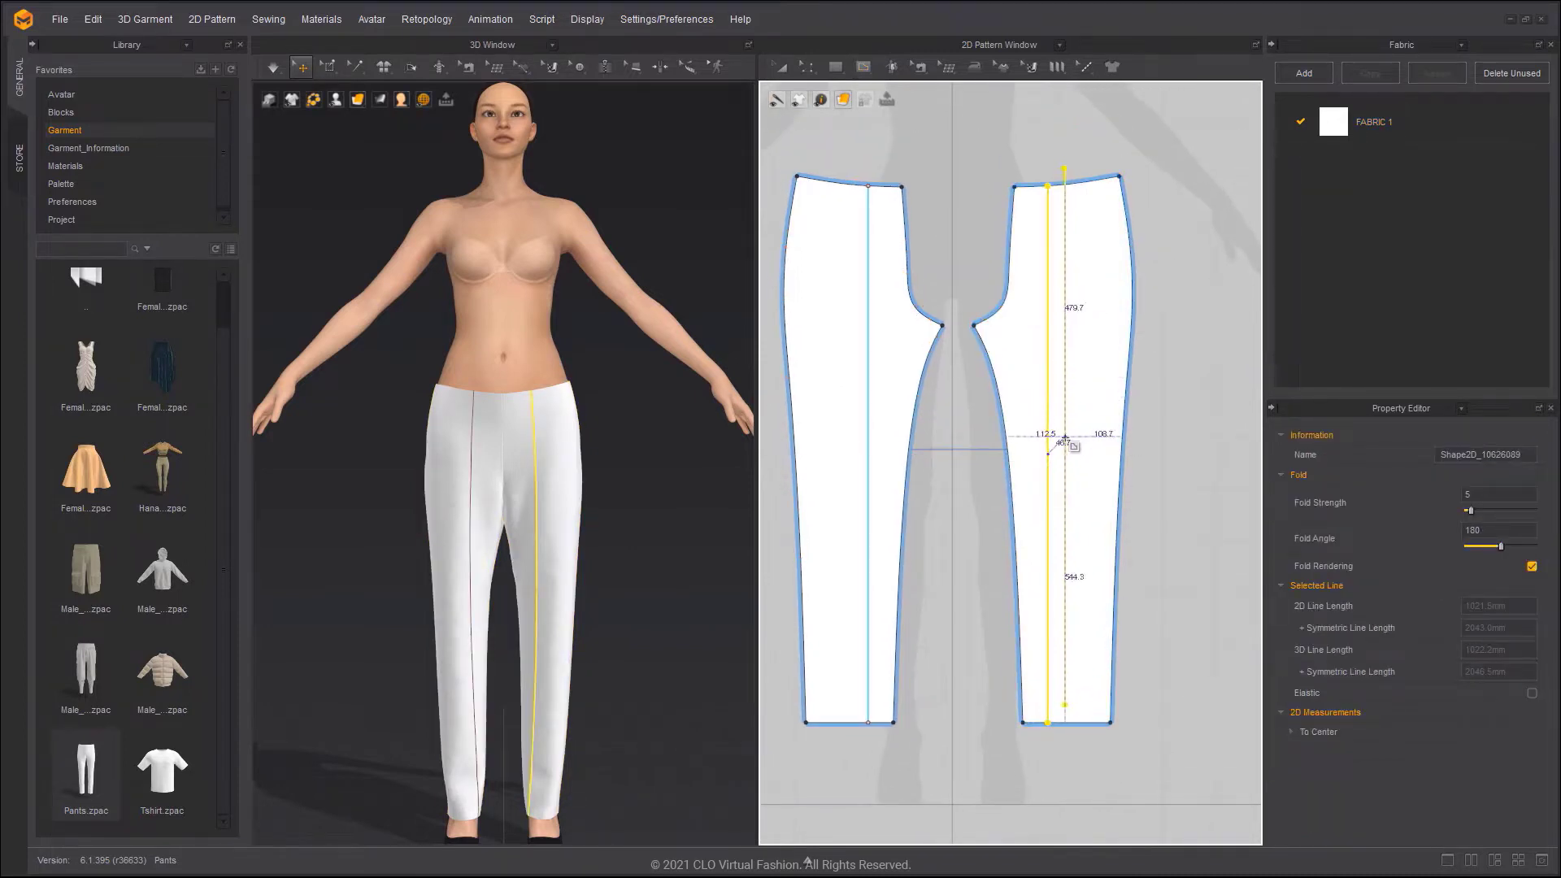
drag(1065, 449, 1064, 457)
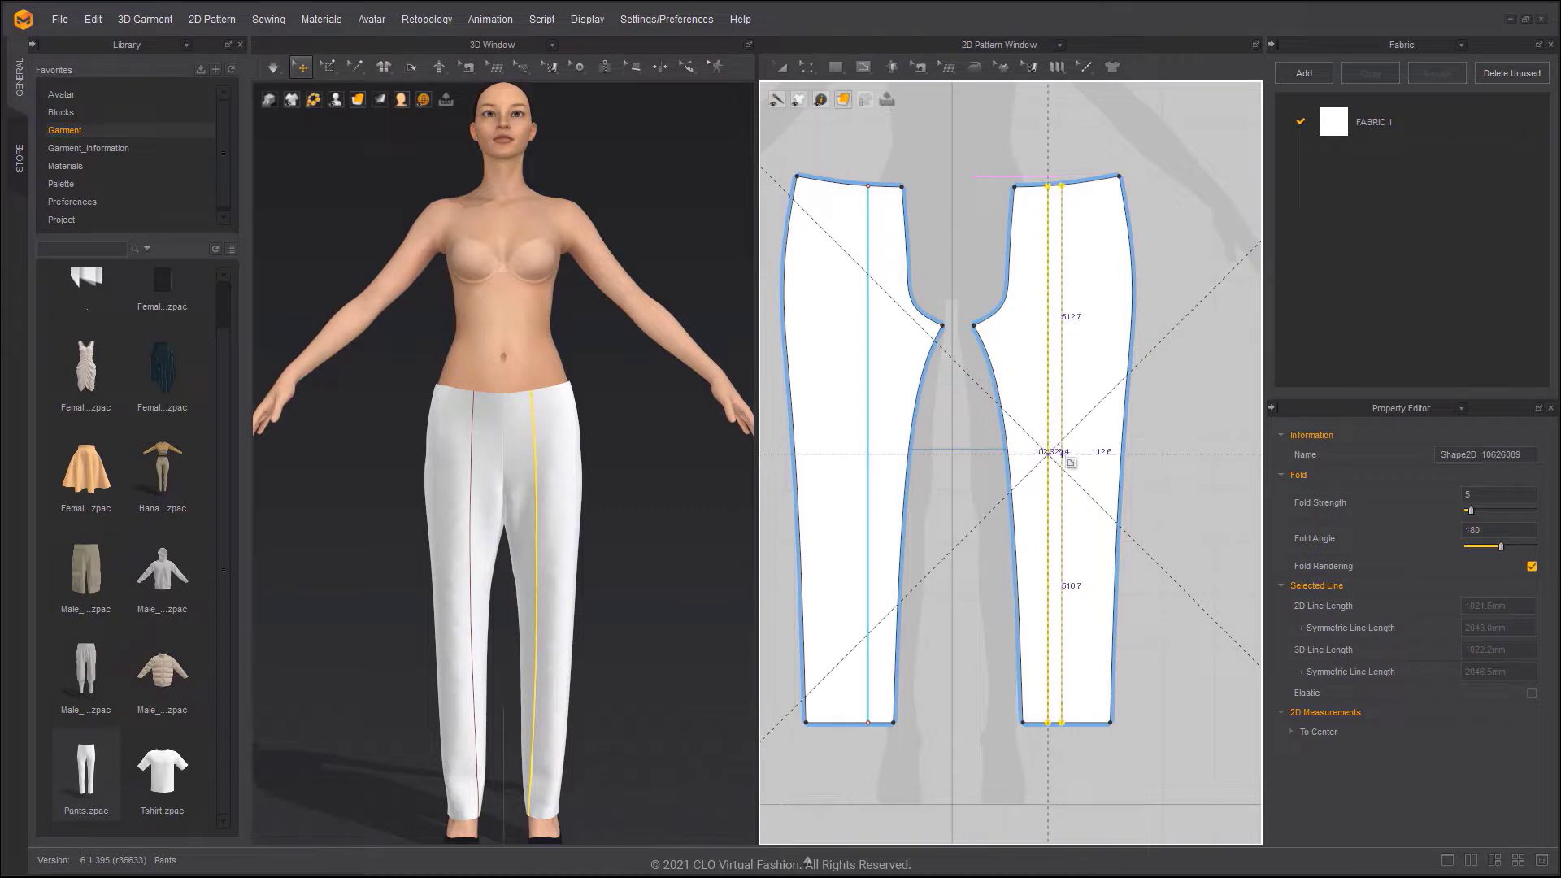
right_click(1063, 456)
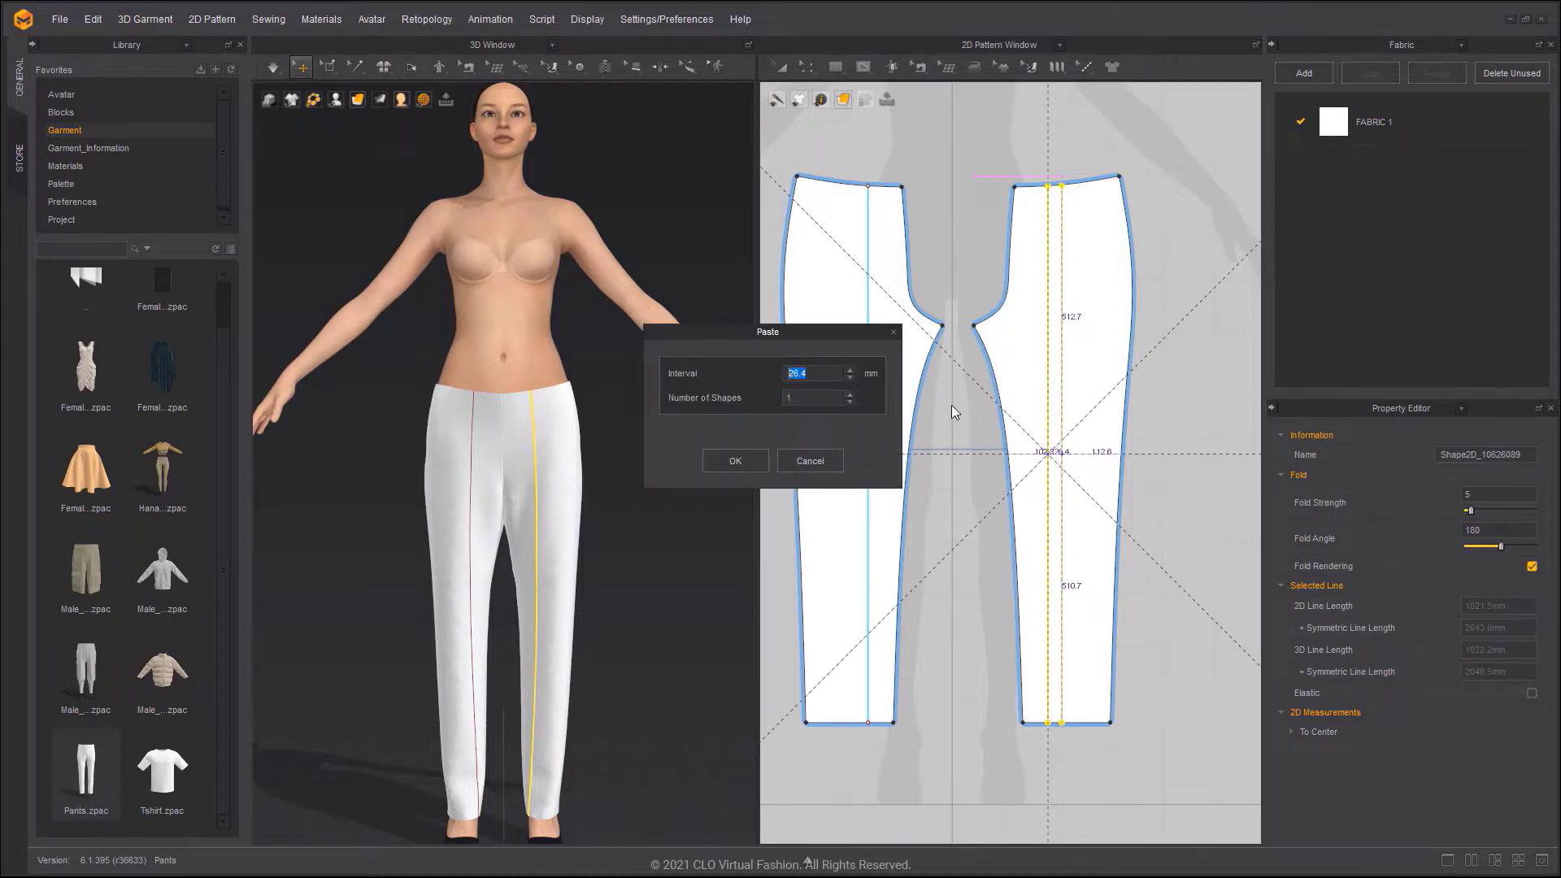
text(25)
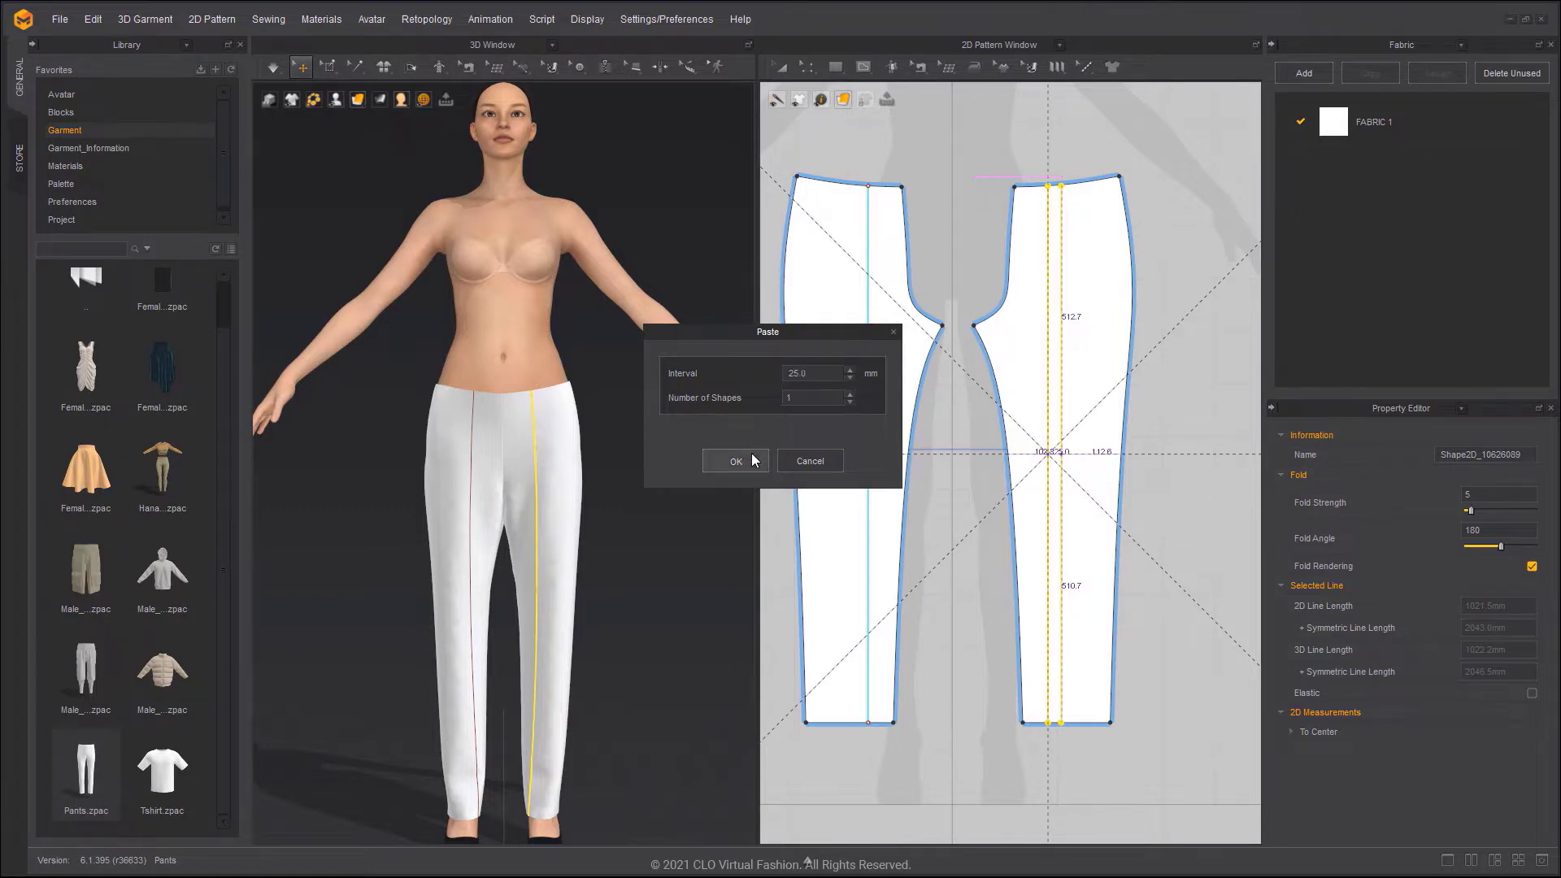
click(735, 460)
Paste a third parallel line 35 mm further toward the outer side of the front leg pattern
scroll(1072, 351, up, 3)
key(a)
middle_drag(1076, 353, 1062, 357)
drag(1063, 355, 1069, 489)
right_click(1069, 490)
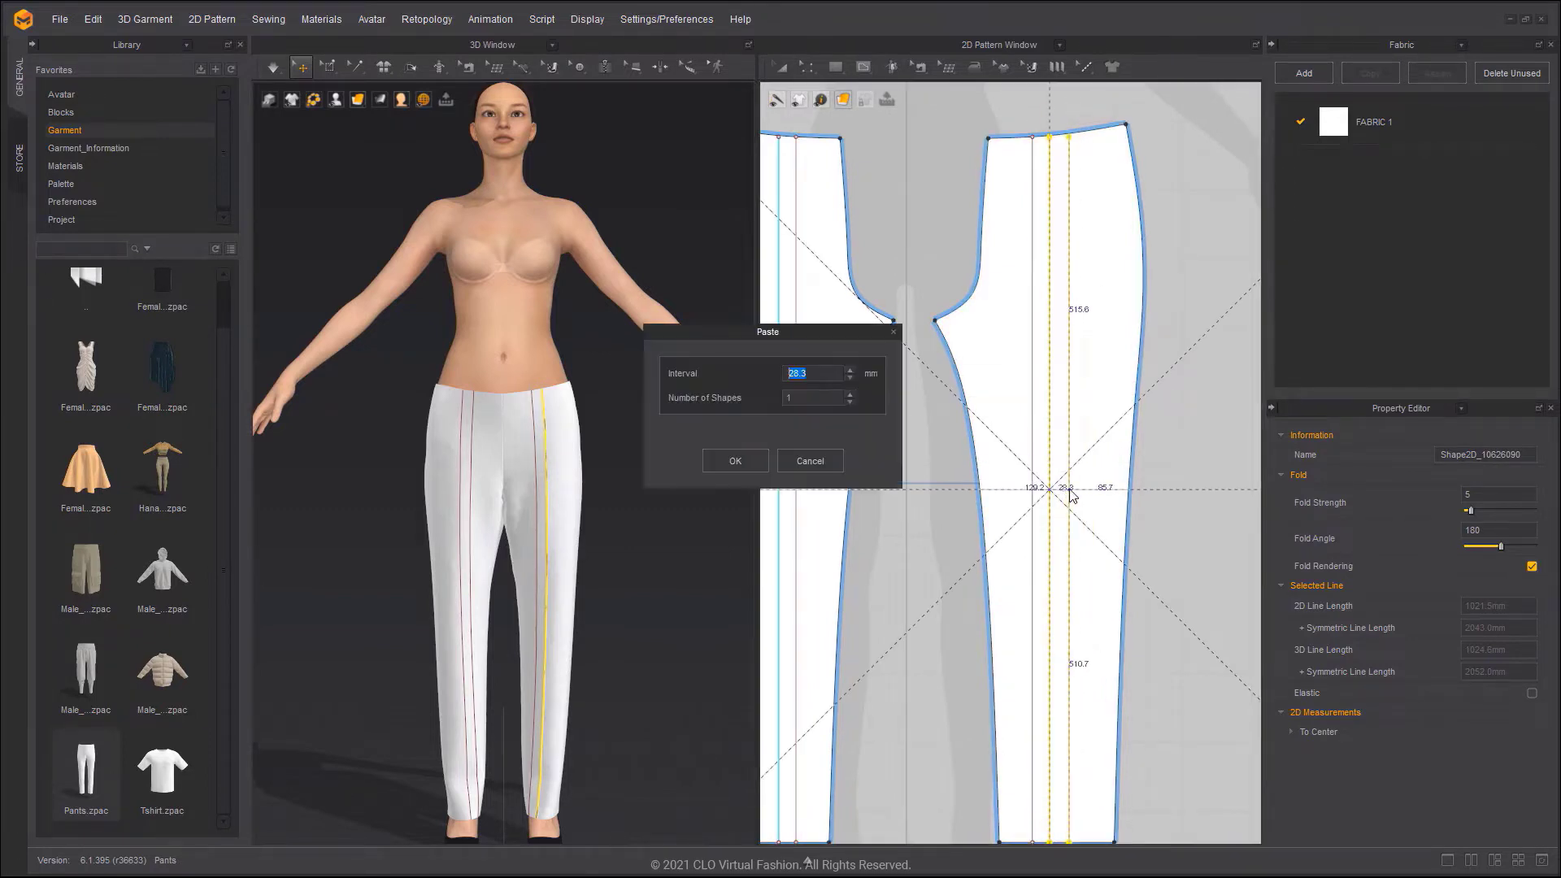
text(35)
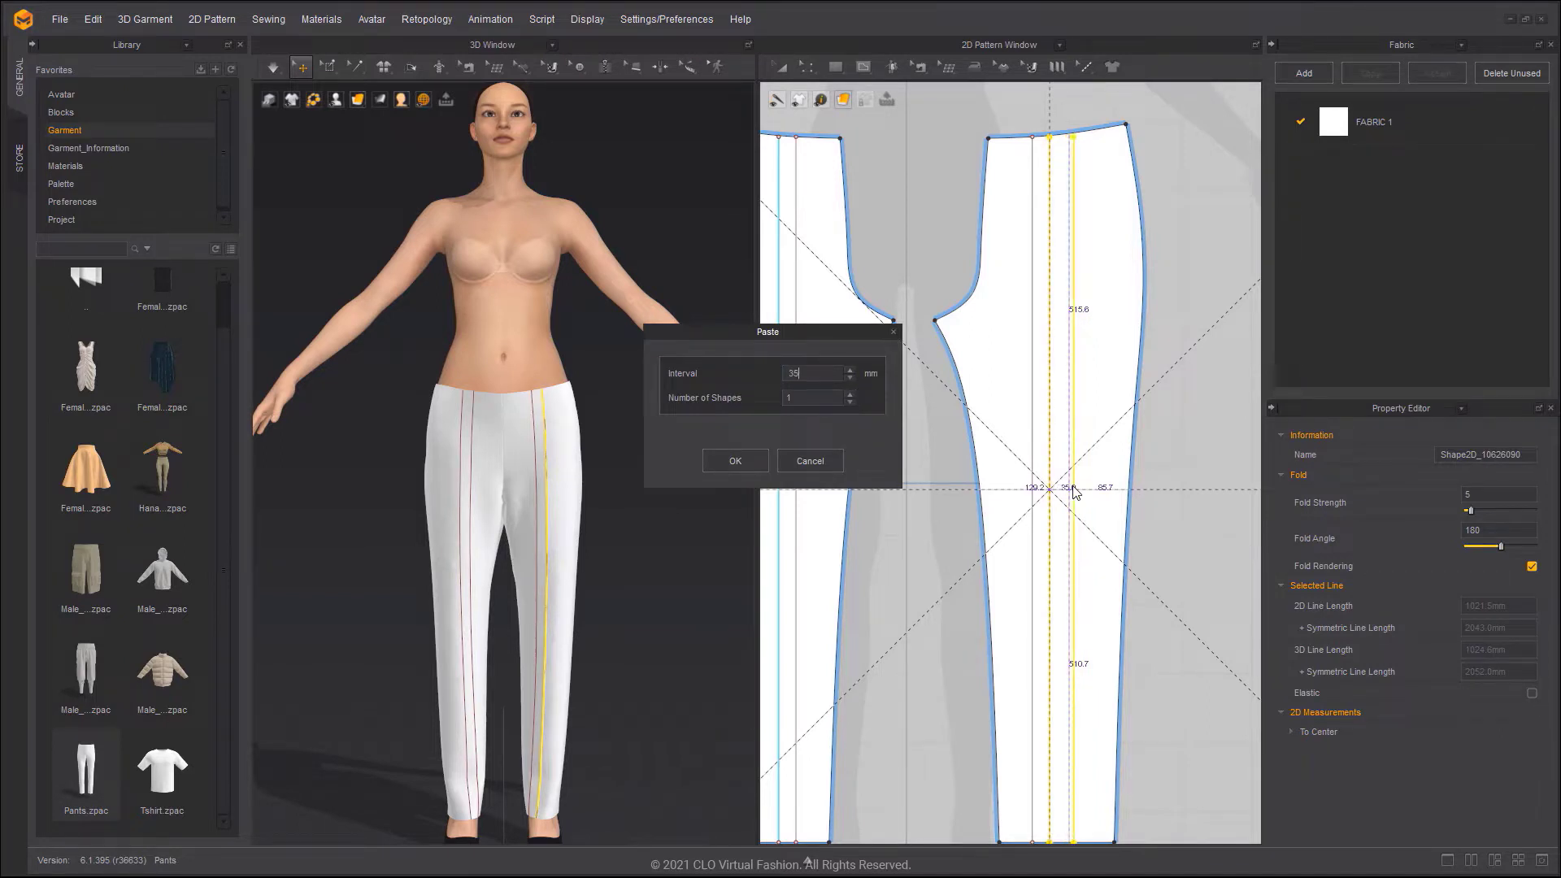
key(Return)
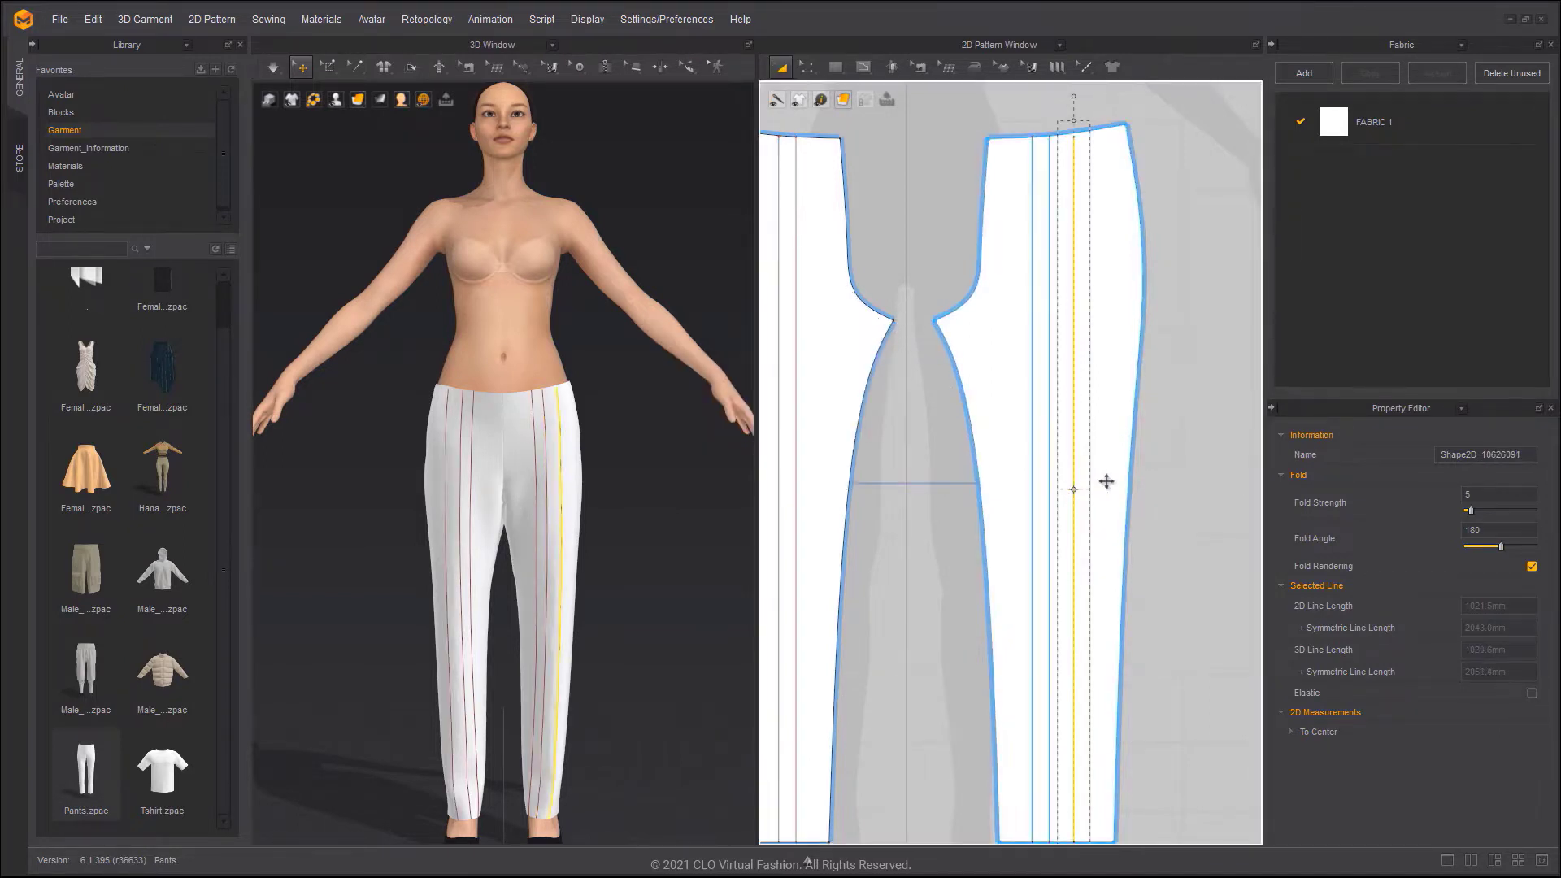
Paste a fourth parallel line 25 mm beyond the outermost internal line
key(i)
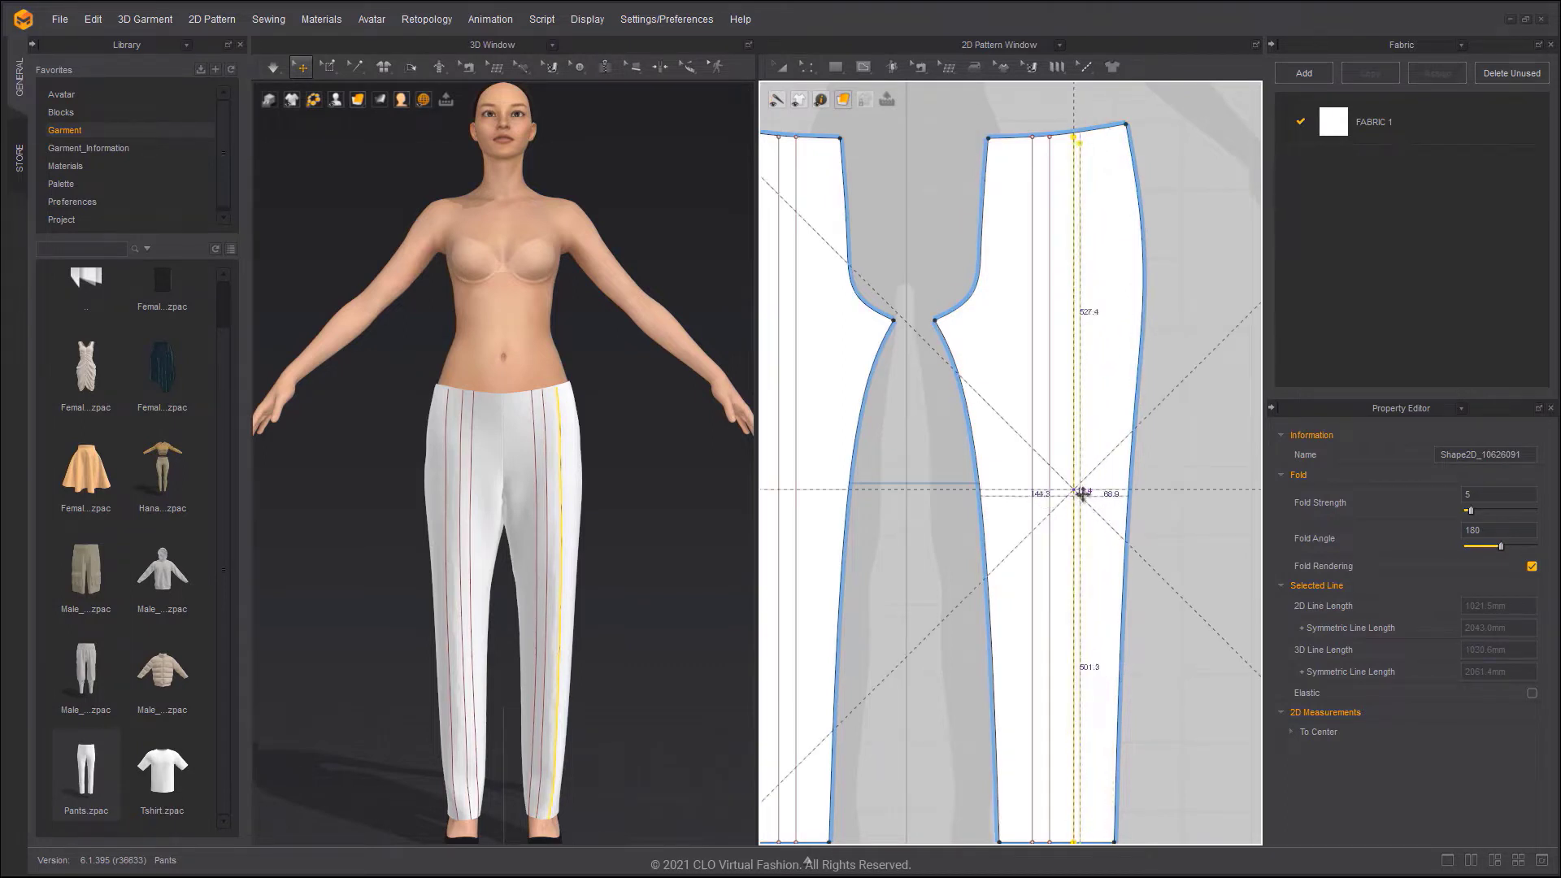
click(1095, 491)
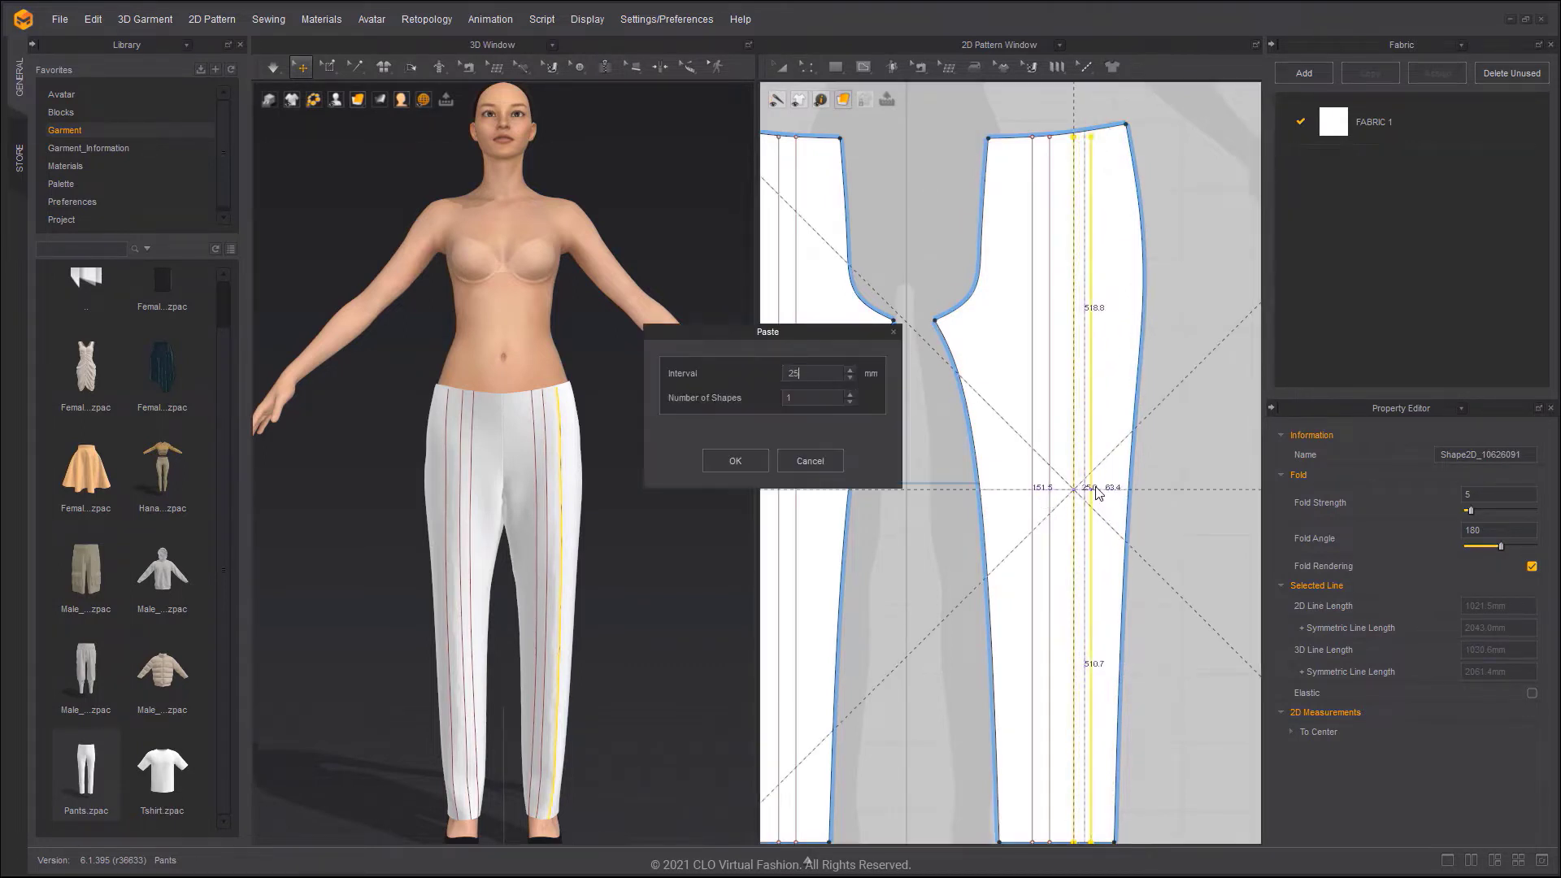
key(Return)
Extend all four vertical internal lines so they meet the front leg pattern's outline
key(z)
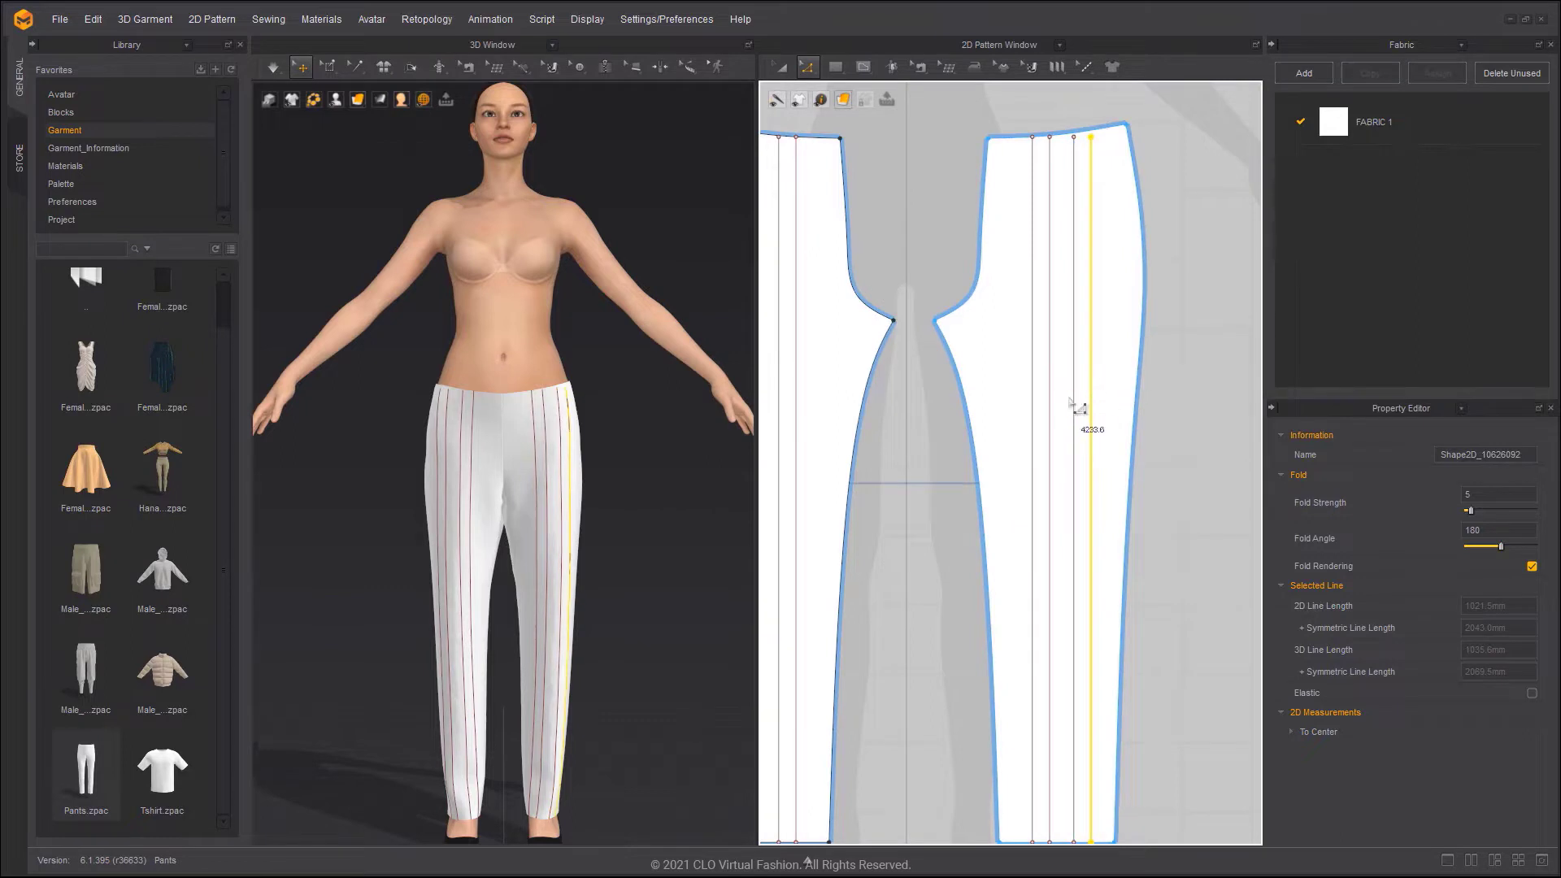
shift+click(1074, 412)
shift+click(1050, 410)
shift+click(1045, 410)
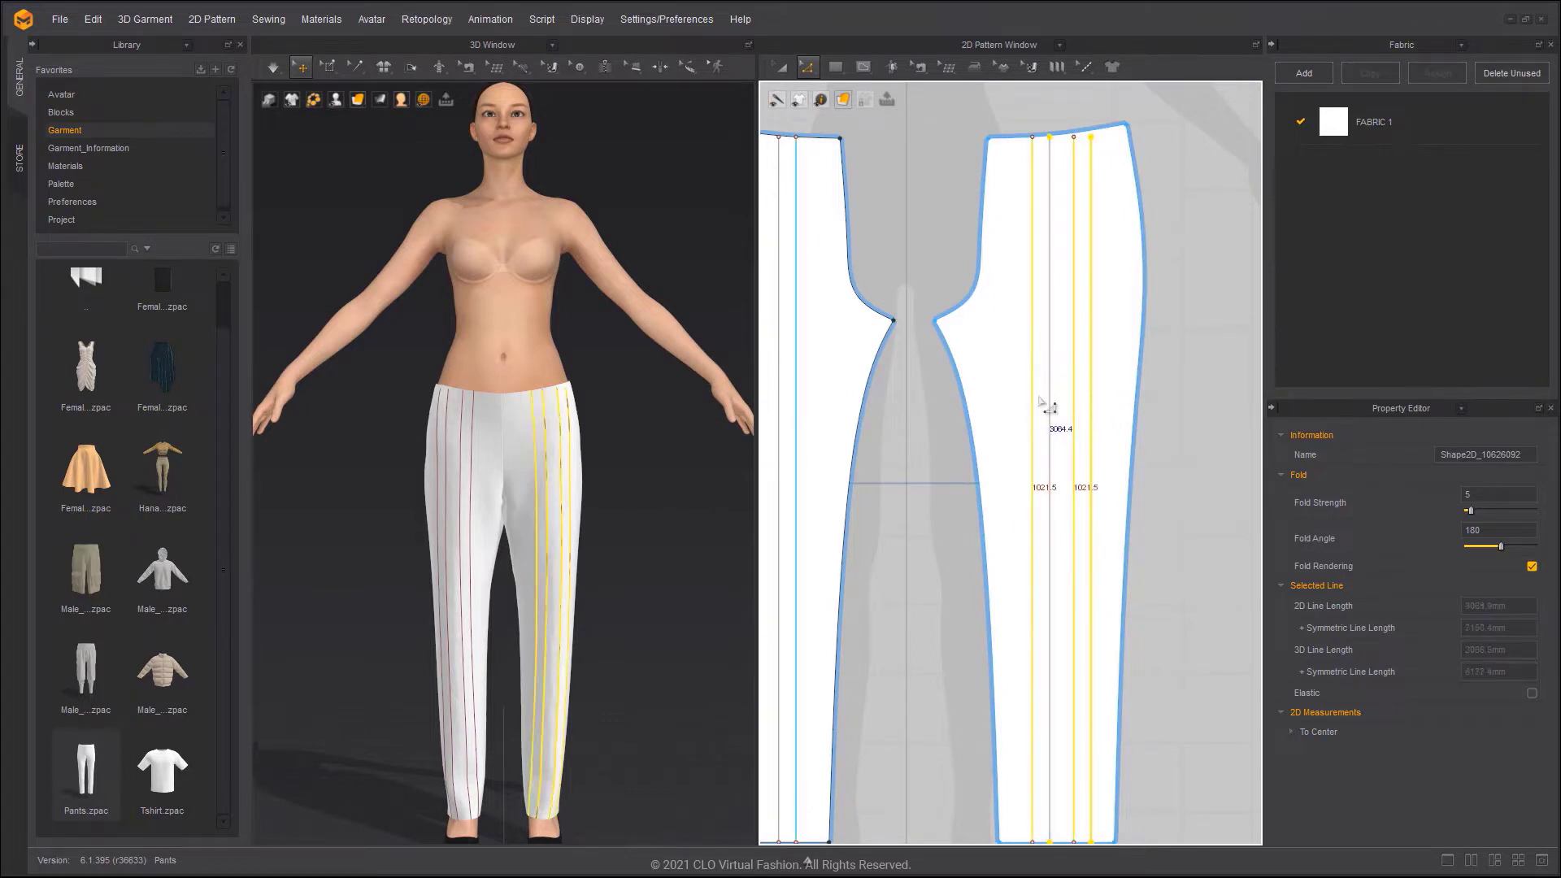
right_click(1055, 338)
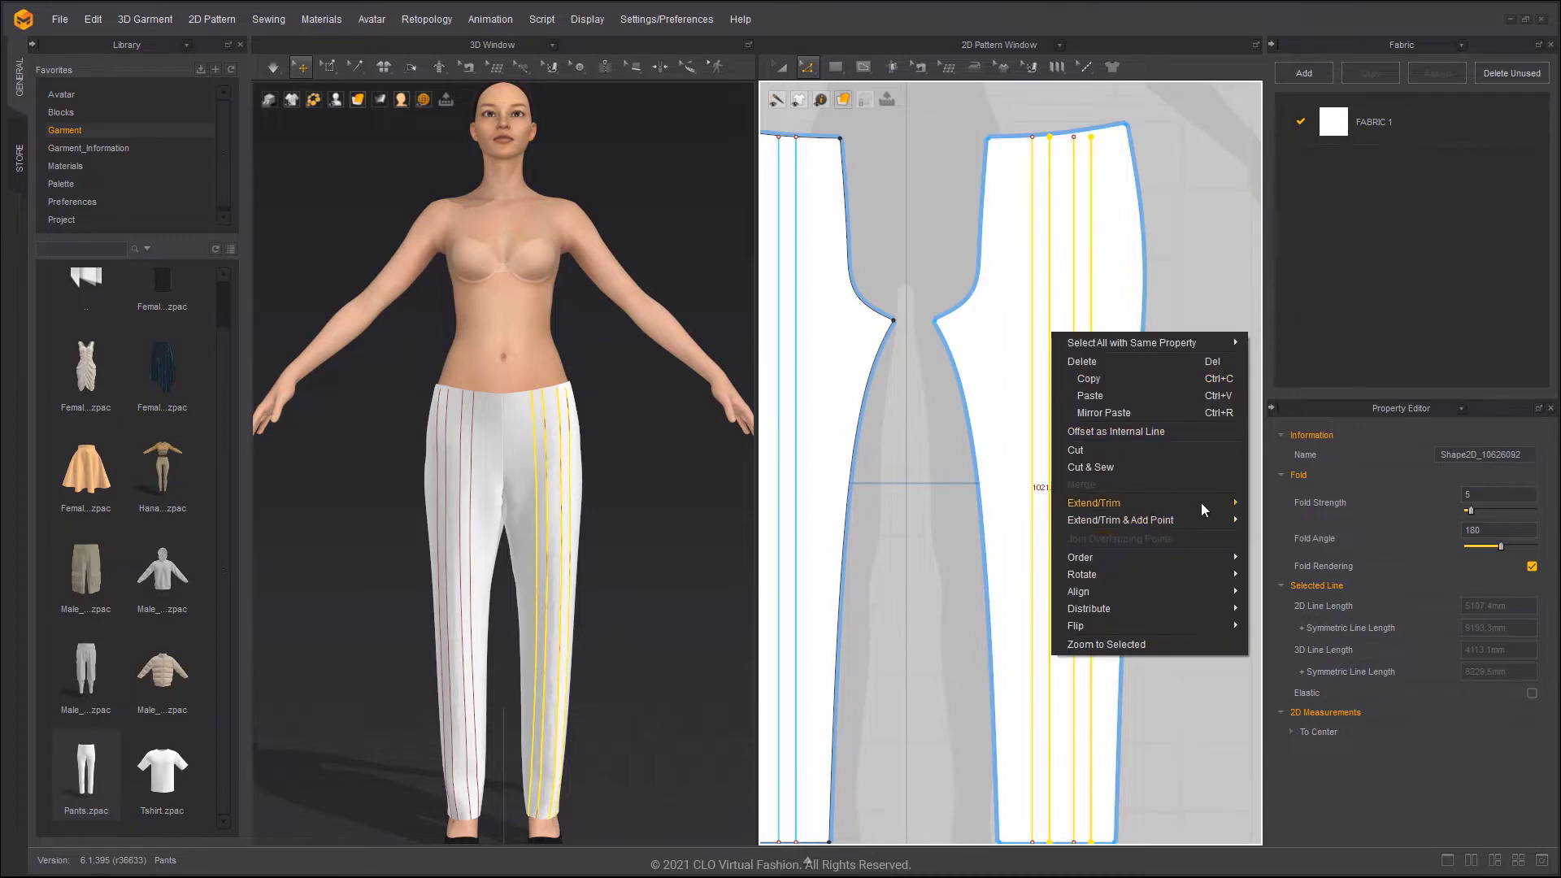
mouse_move(1202, 505)
click(1276, 504)
click(1131, 417)
scroll(1129, 416, down, 3)
click(1130, 416)
click(1170, 393)
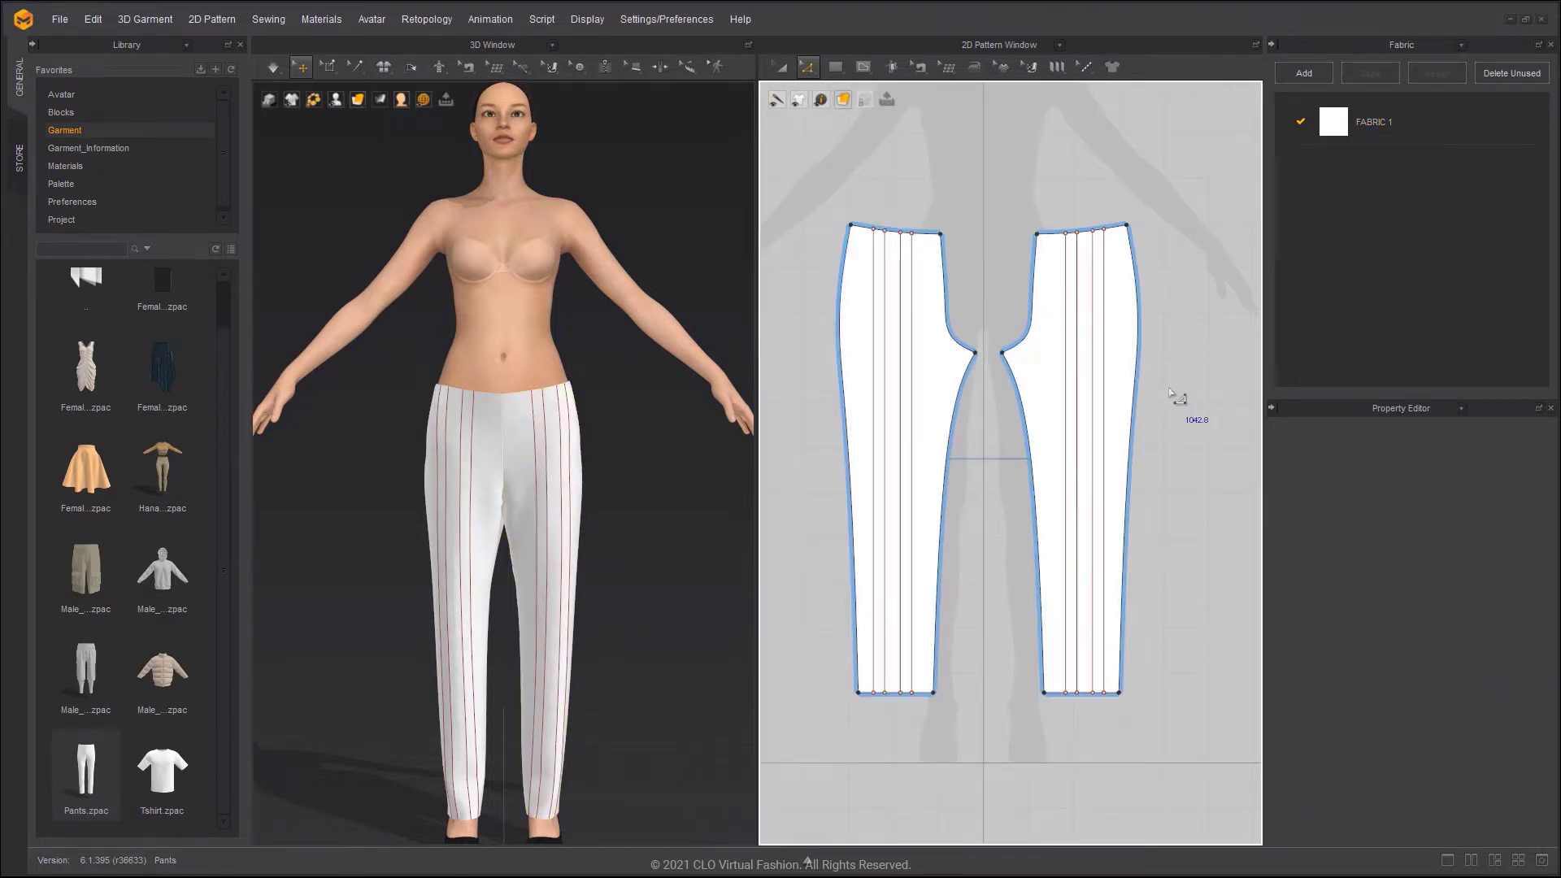
Cut the front leg patterns apart along all four vertical internal lines
click(1089, 396)
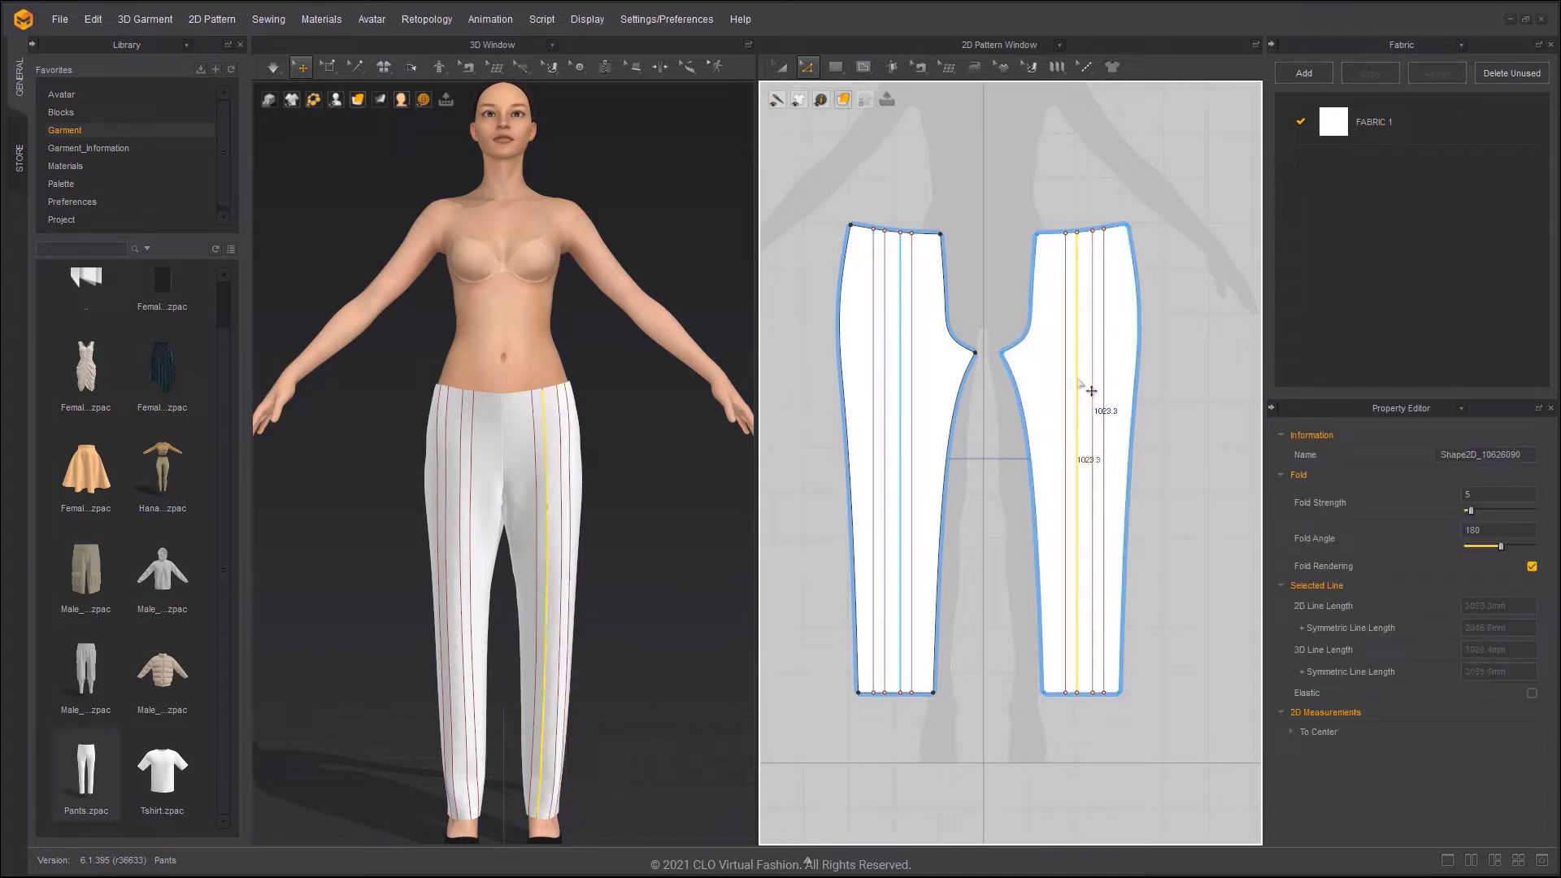
right_click(1077, 371)
click(1077, 372)
key(ctrl+a)
right_click(1077, 370)
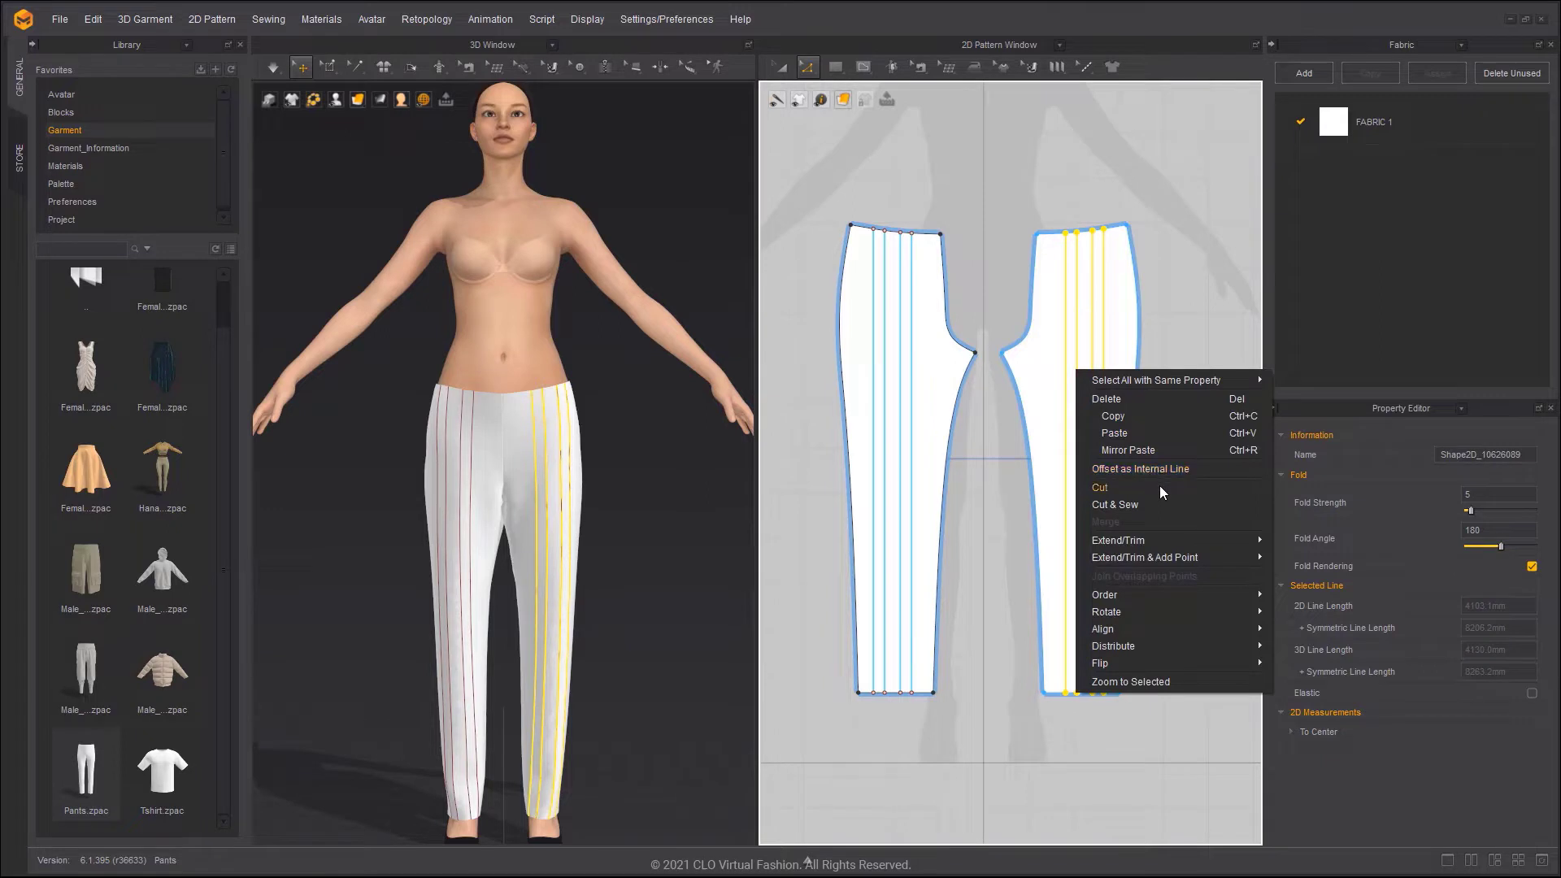
click(1192, 489)
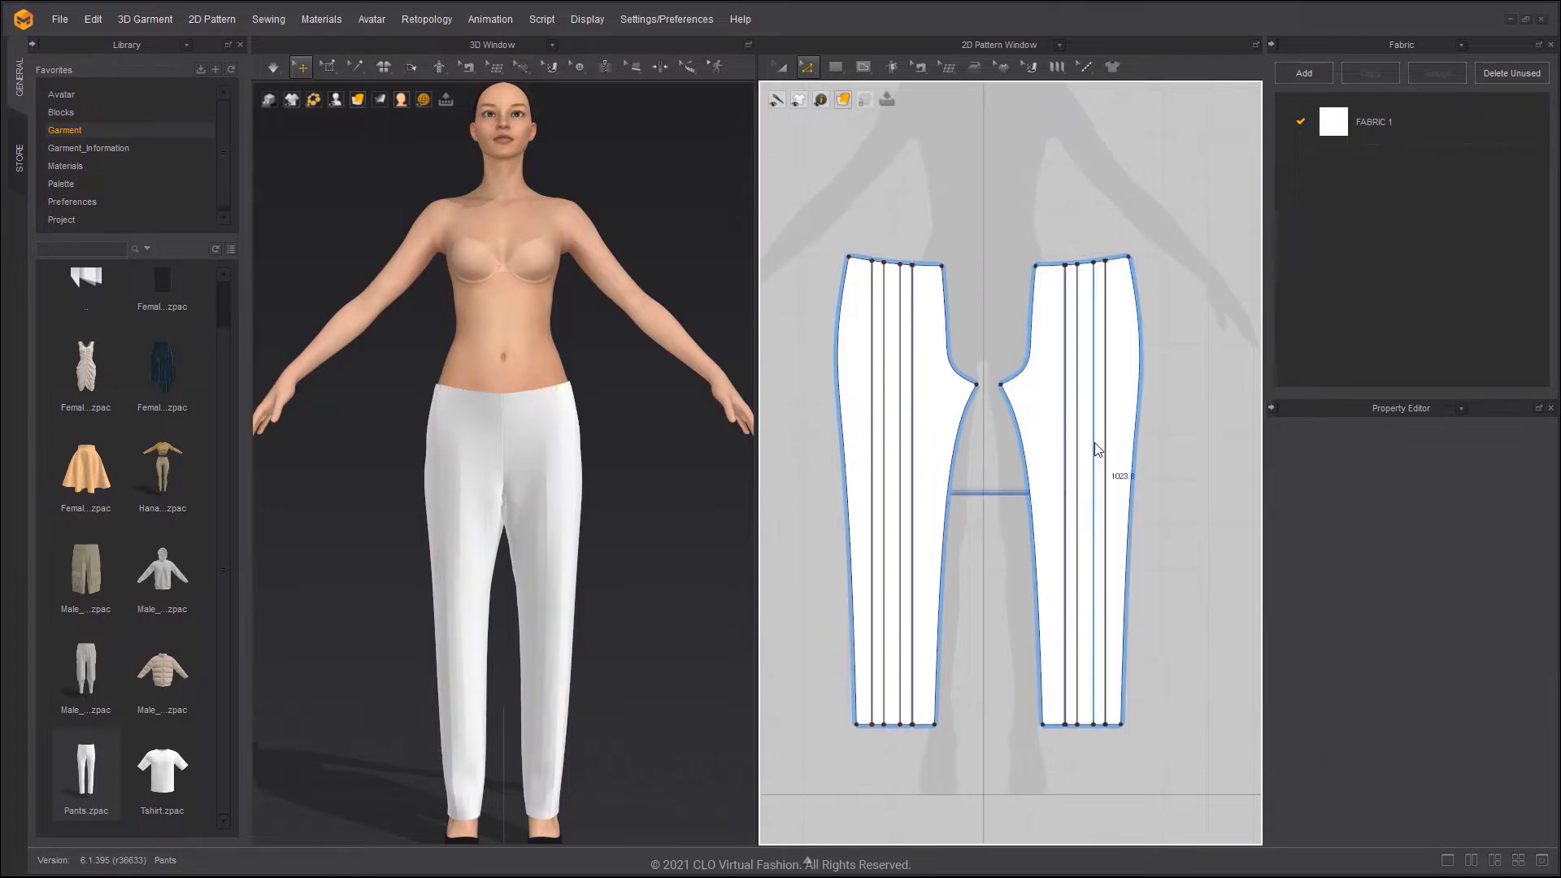
Spread the cut pieces of both front legs apart horizontally to leave gaps between the strips
key(a)
shift+drag(1122, 422, 1235, 422)
shift+drag(852, 389, 761, 391)
mouse_move(1101, 387)
mouse_down()
mouse_move(1185, 387)
mouse_move(1096, 387)
mouse_up()
middle_drag(854, 367, 915, 366)
mouse_move(932, 361)
shift+mouse_down()
mouse_move(876, 361)
mouse_move(919, 373)
shift+mouse_up()
click(1076, 369)
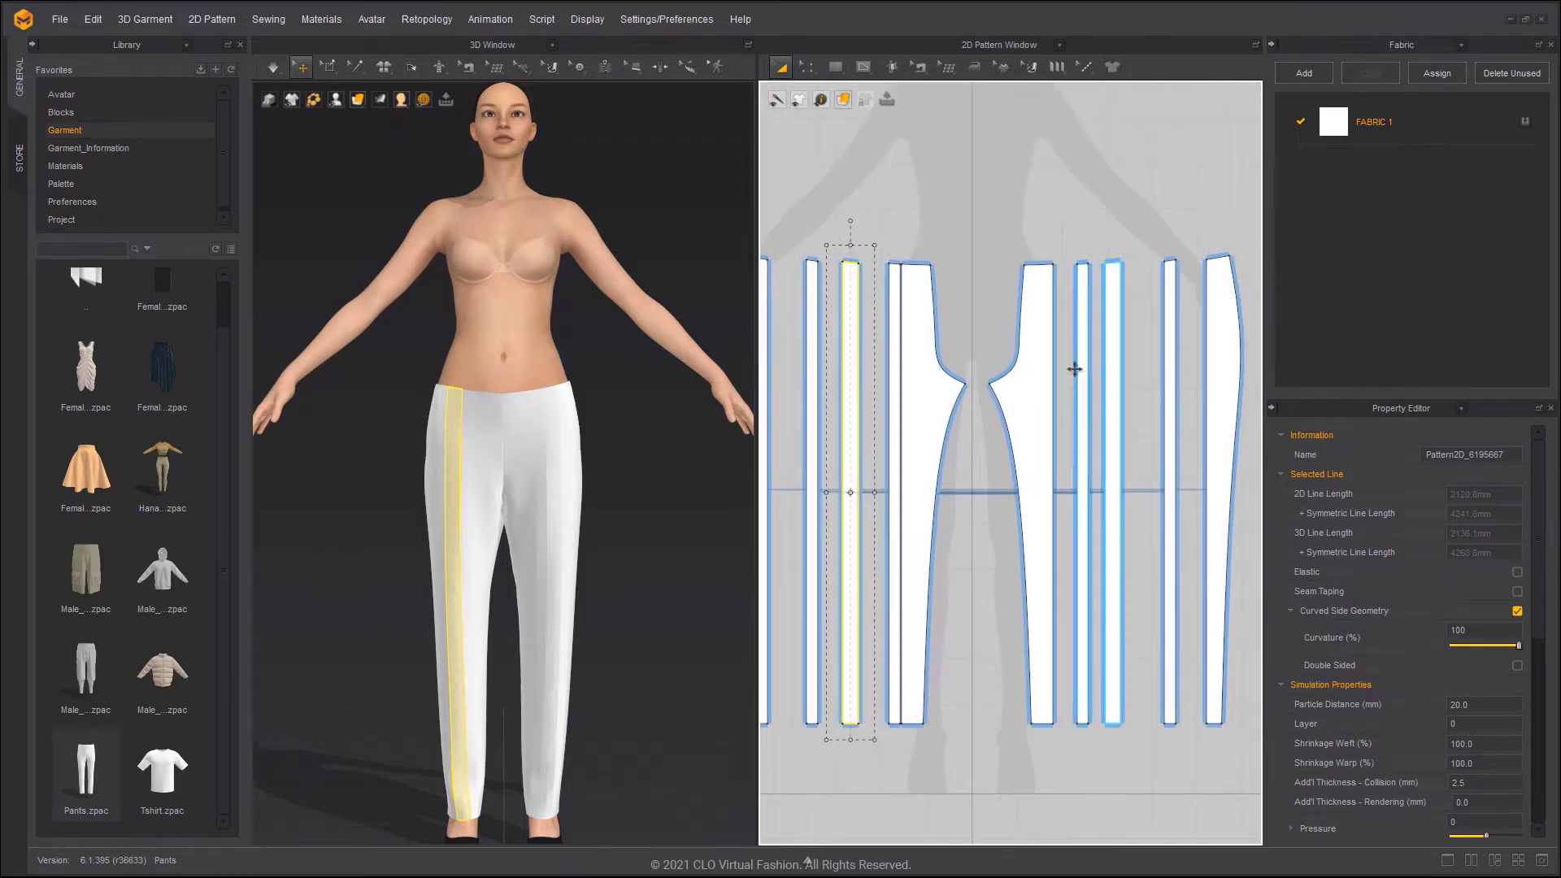
drag(1076, 369, 1074, 369)
Duplicate both narrow strips of the right-hand front leg and place each copy beside its original
click(1167, 367)
key(ctrl+c)
key(ctrl+v)
drag(1185, 472, 1189, 489)
click(1190, 492)
click(1071, 442)
key(ctrl+c)
key(ctrl+v)
click(1090, 493)
Duplicate both narrow strips of the left-hand front leg and place each copy beside its original
middle_drag(923, 411, 1049, 404)
click(1006, 407)
click(1015, 402)
drag(1015, 401, 1005, 486)
click(942, 445)
key(ctrl+c)
key(ctrl+v)
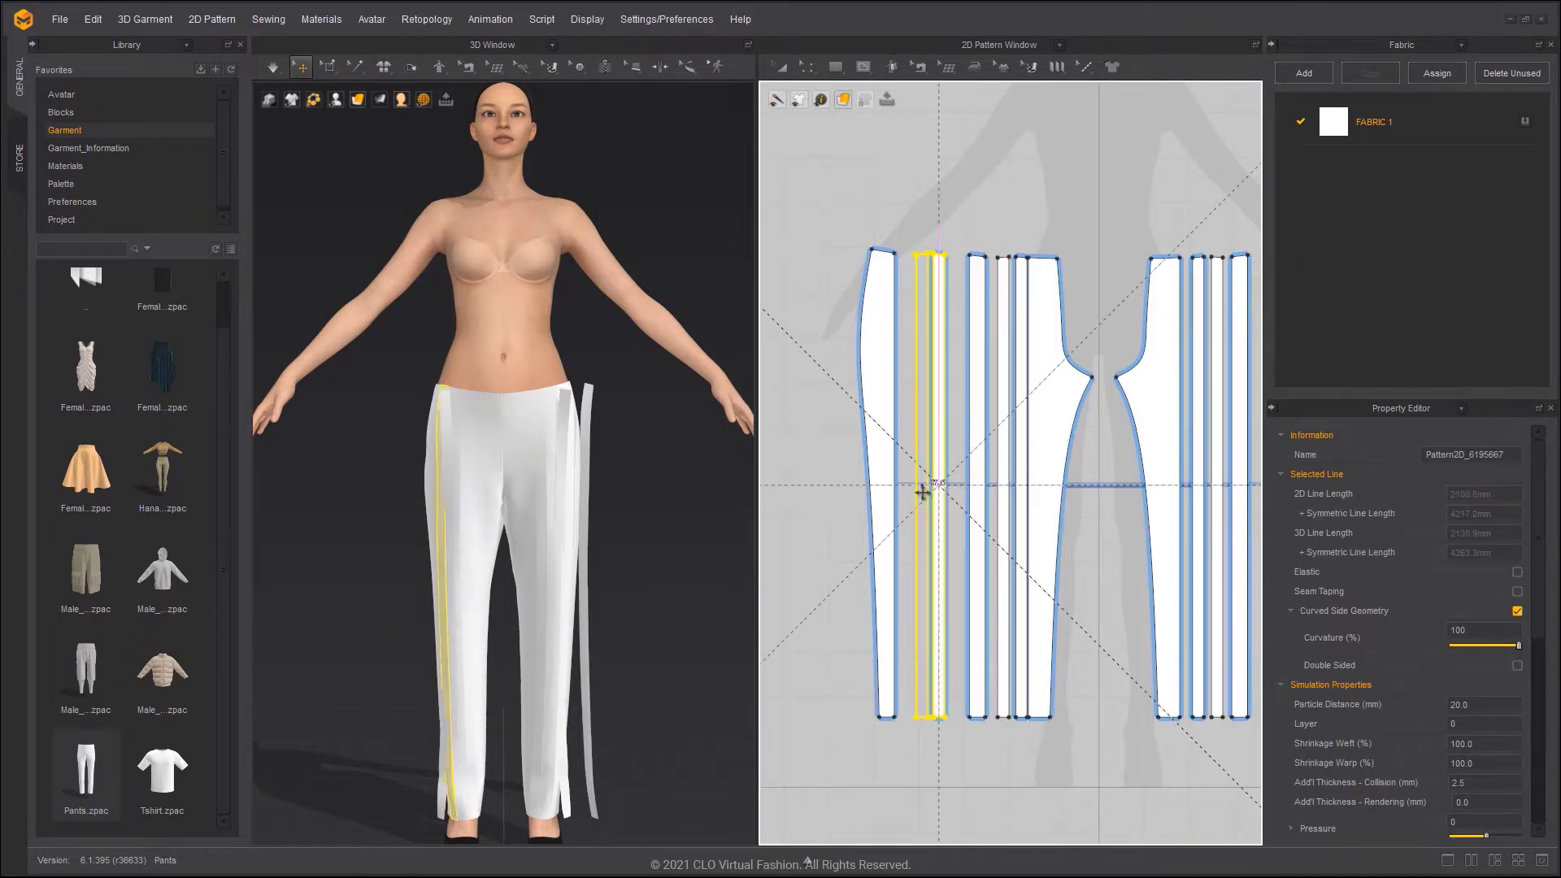
shift+click(924, 492)
Link the outer strip copies of the two front legs as symmetric patterns with sewing
click(1008, 248)
middle_drag(1014, 280, 972, 277)
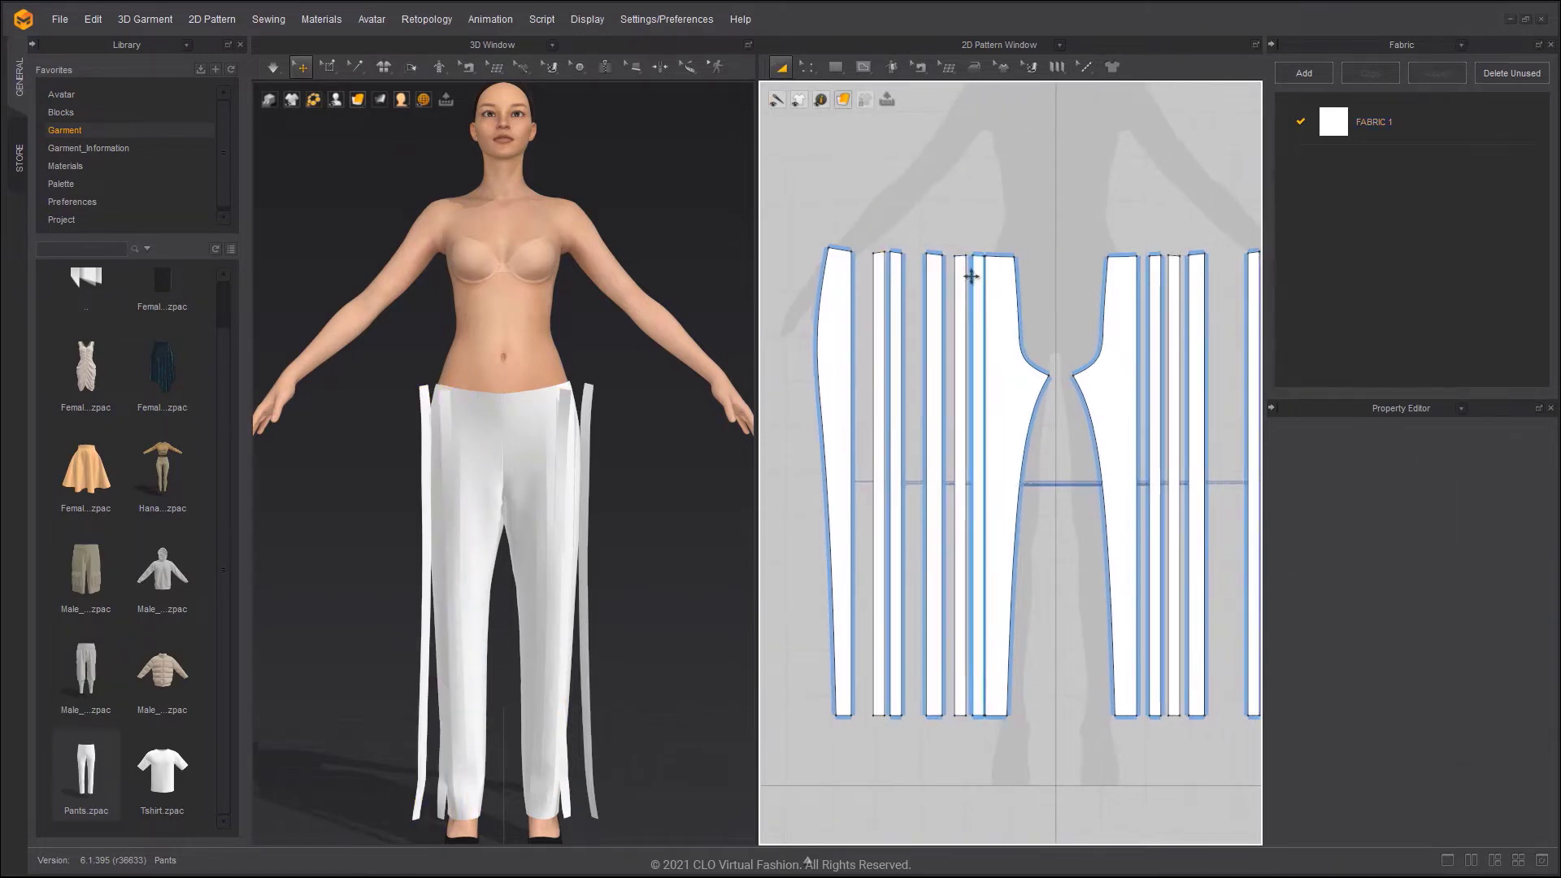
click(877, 314)
shift+click(1219, 331)
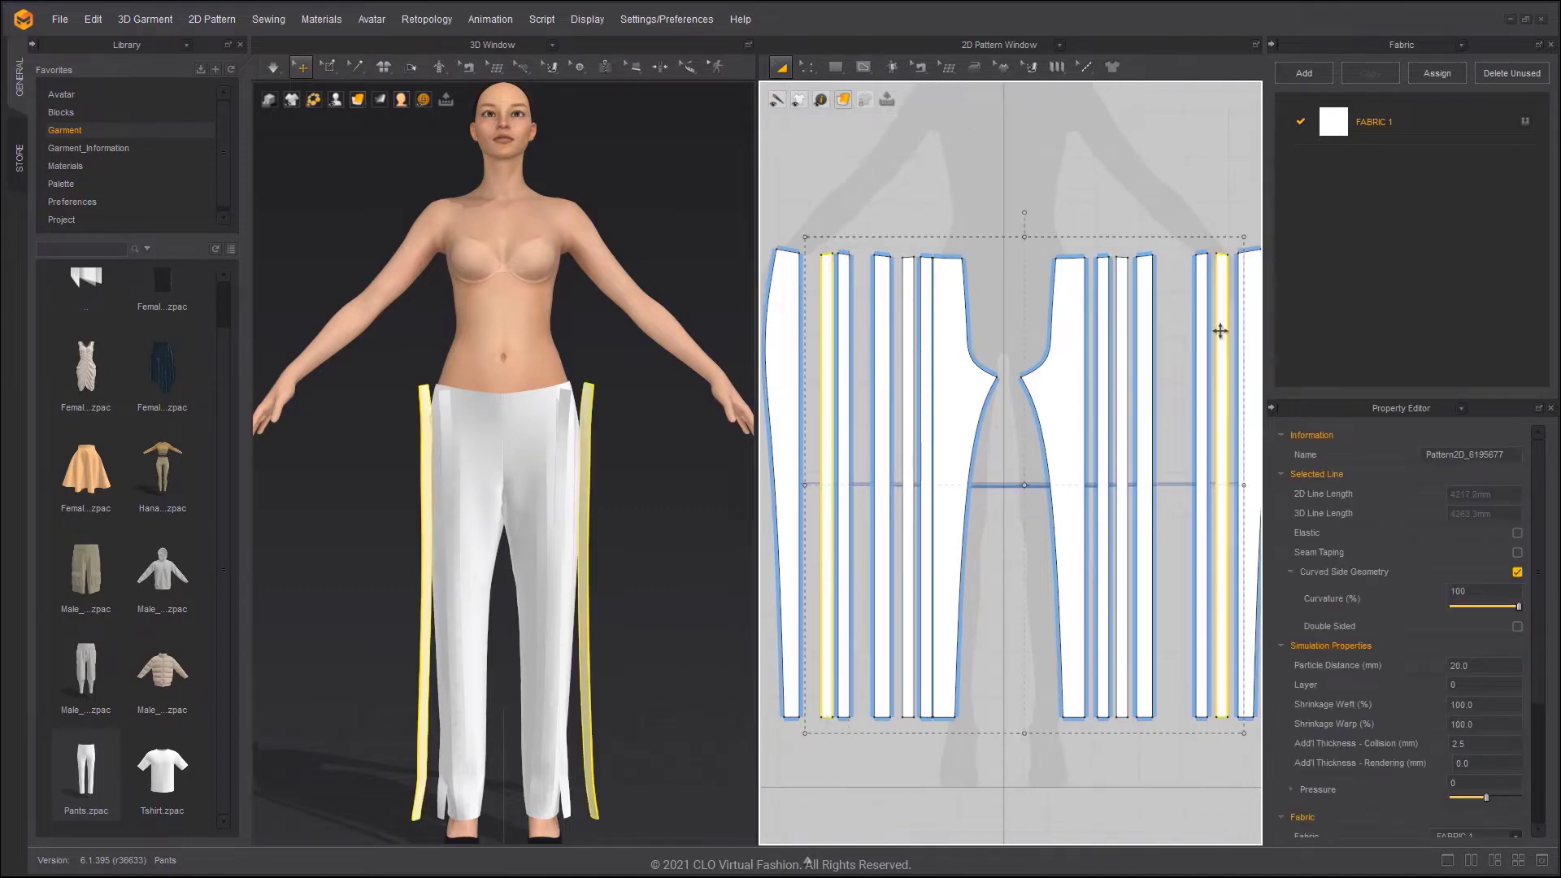
right_click(1221, 331)
click(1340, 193)
click(1182, 300)
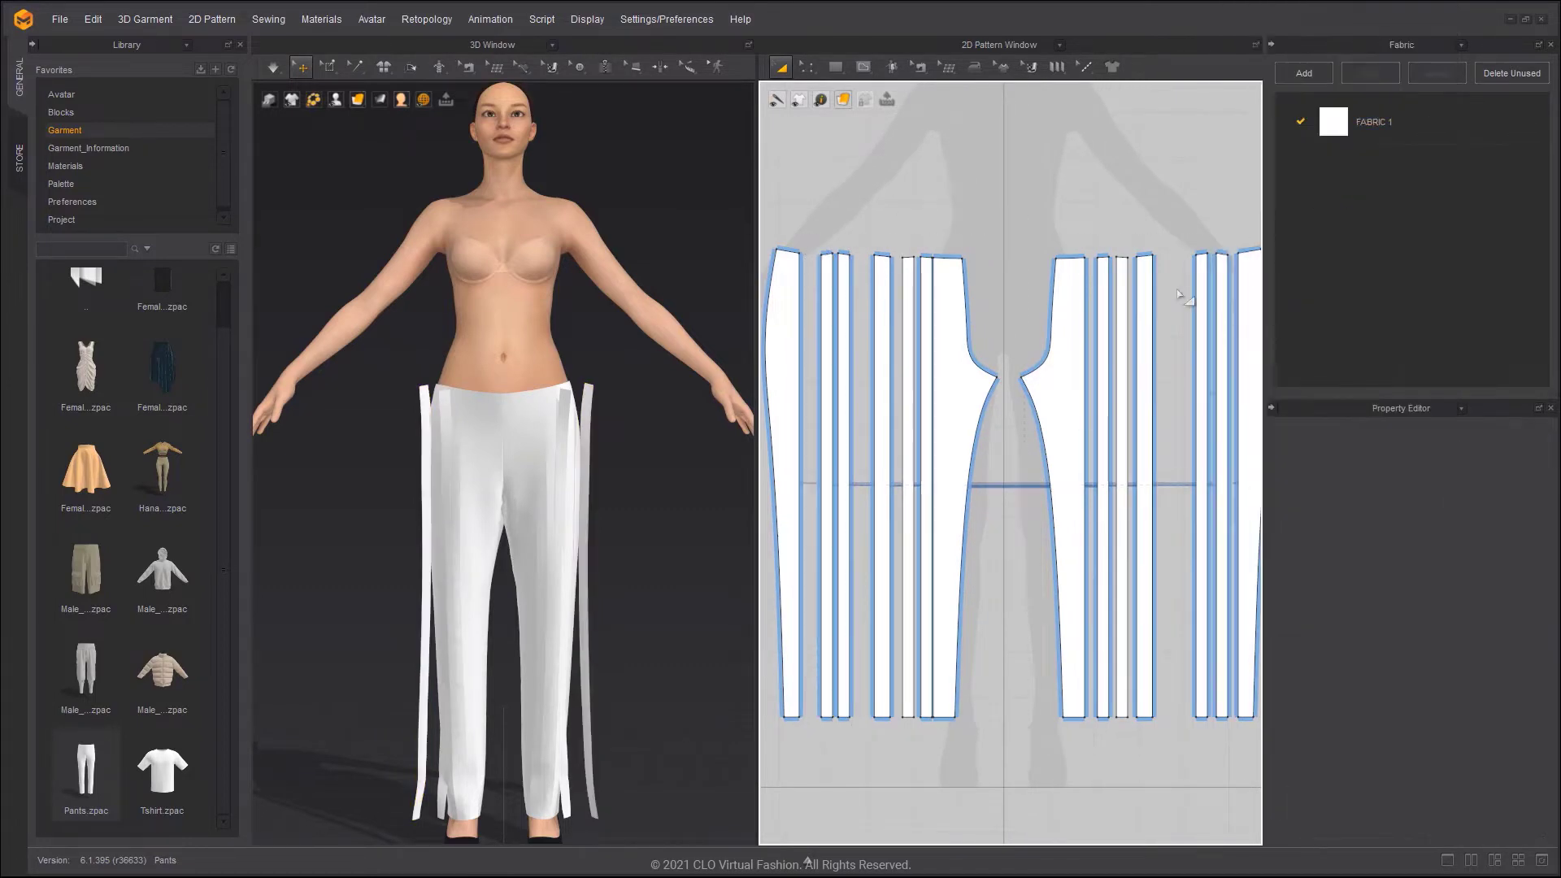
Link the inner strip copies of the two front legs as symmetric patterns with sewing
click(1122, 310)
shift+click(906, 310)
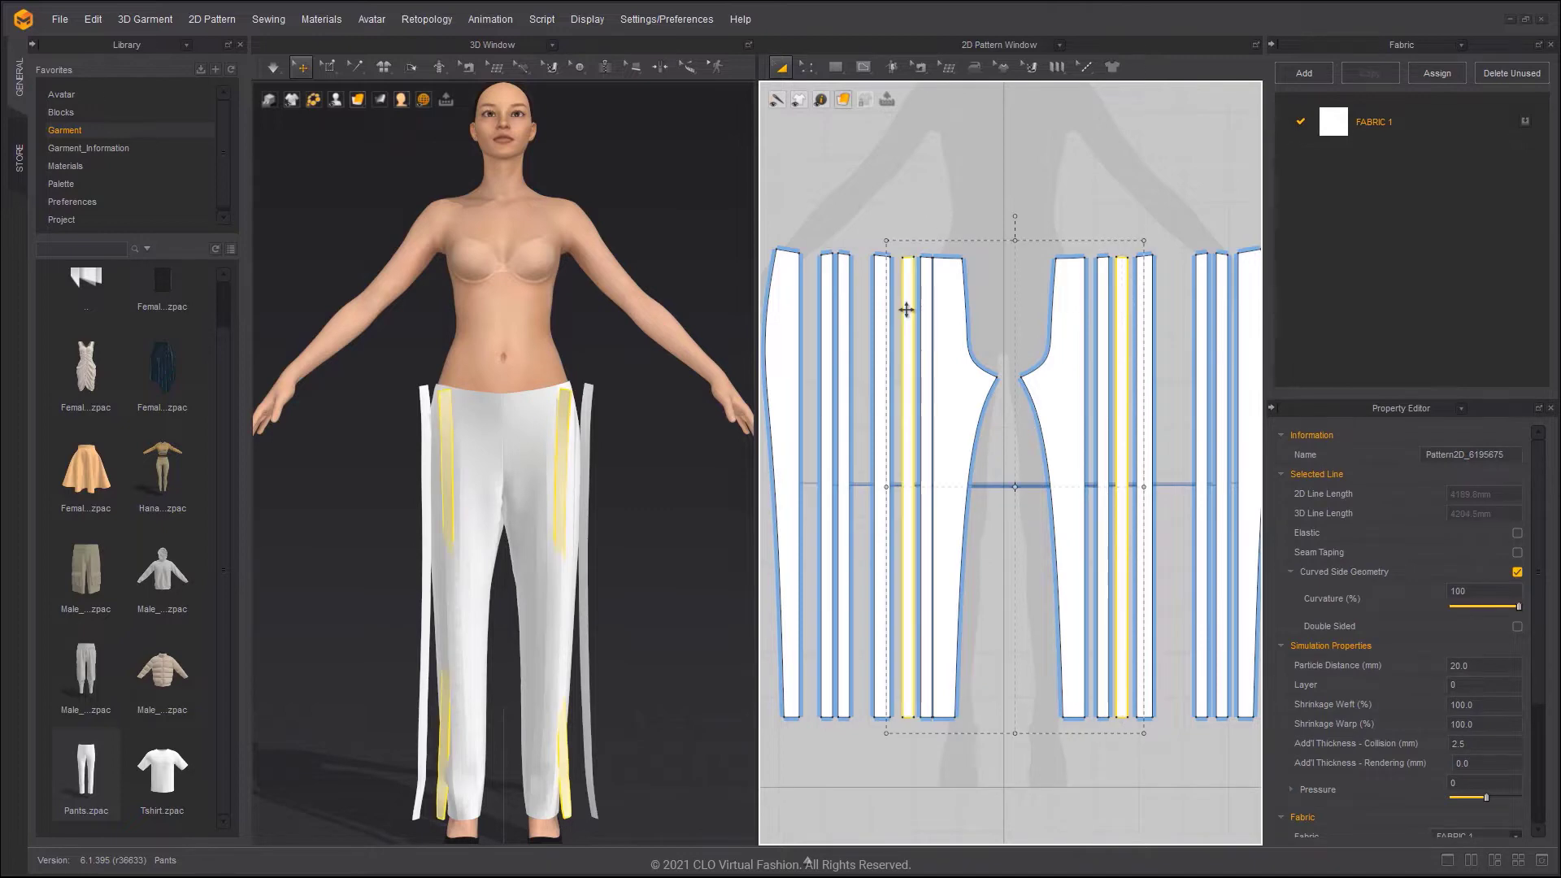
right_click(907, 310)
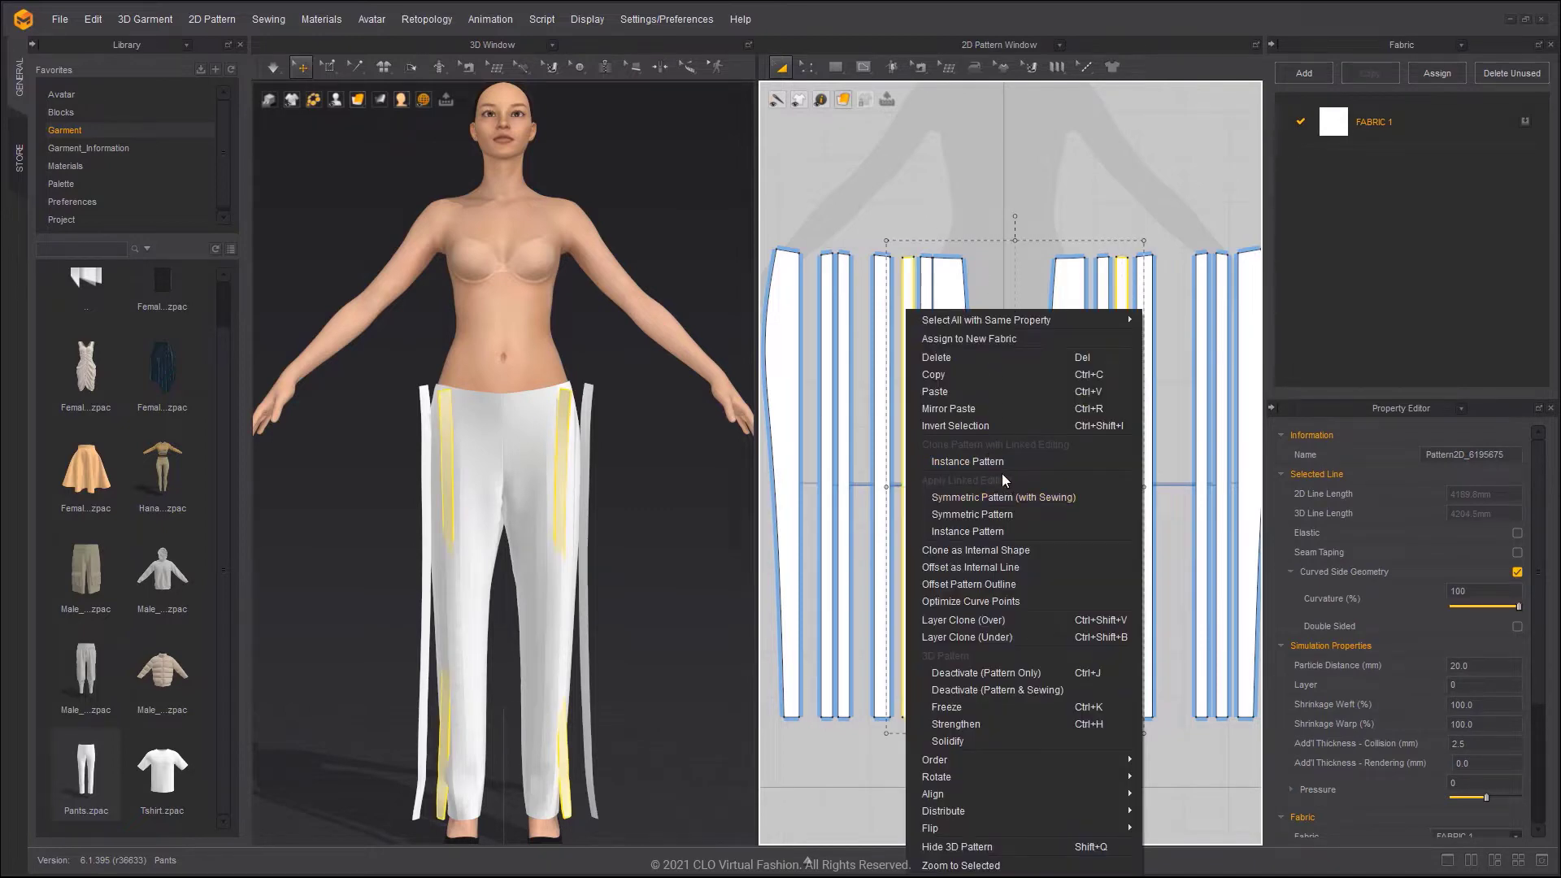
click(1008, 498)
Merge the outer side panel of the front leg with the adjacent narrow strip along their facing edges
key(z)
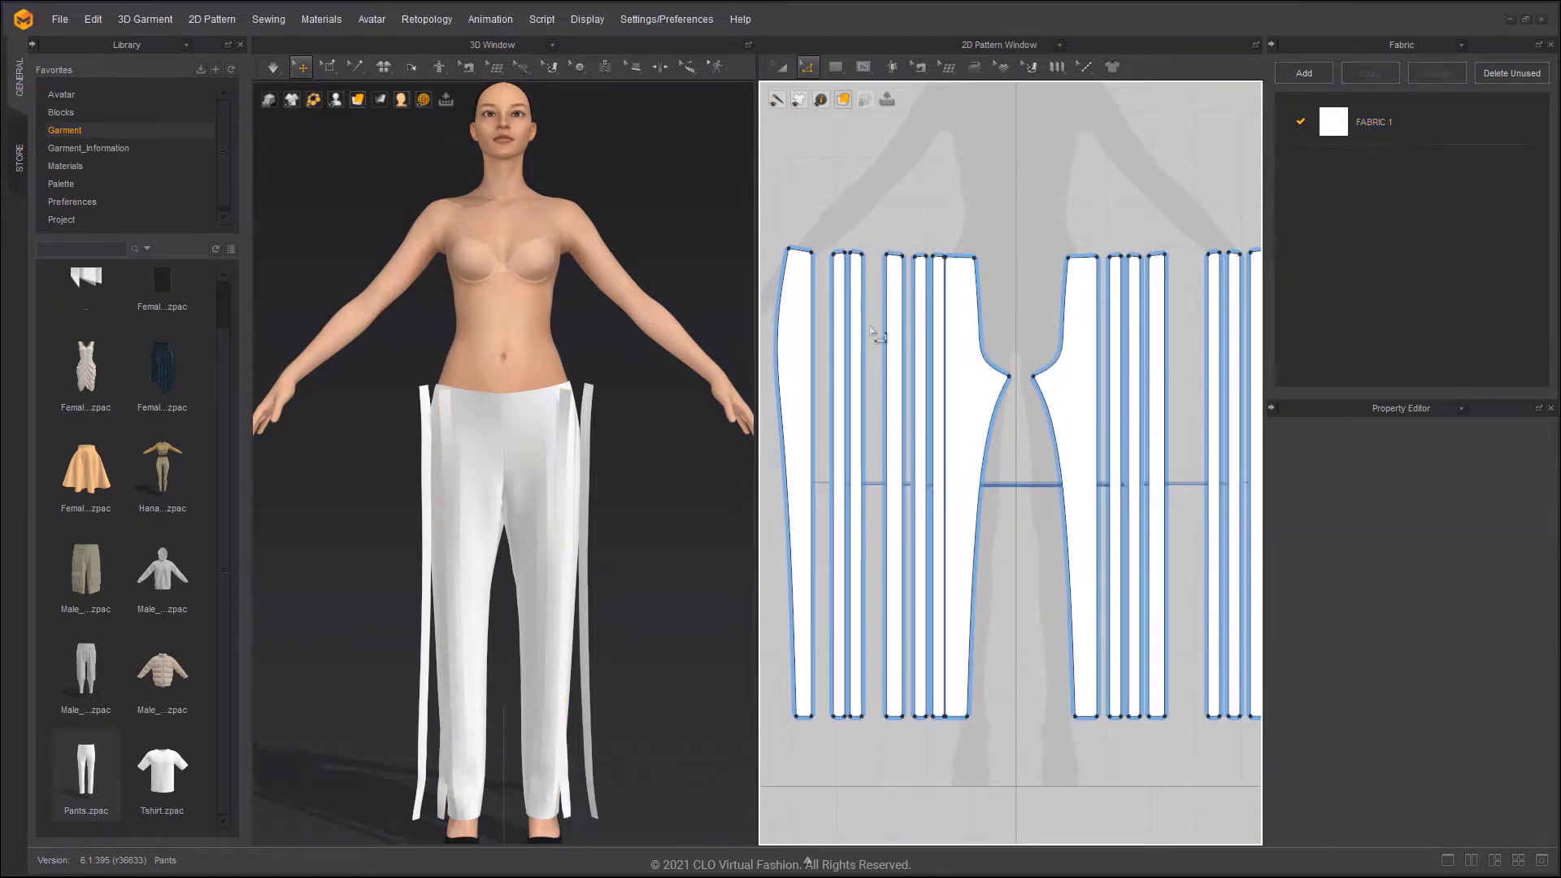
right_drag(595, 383, 618, 386)
middle_drag(619, 385, 637, 365)
middle_drag(848, 348, 900, 353)
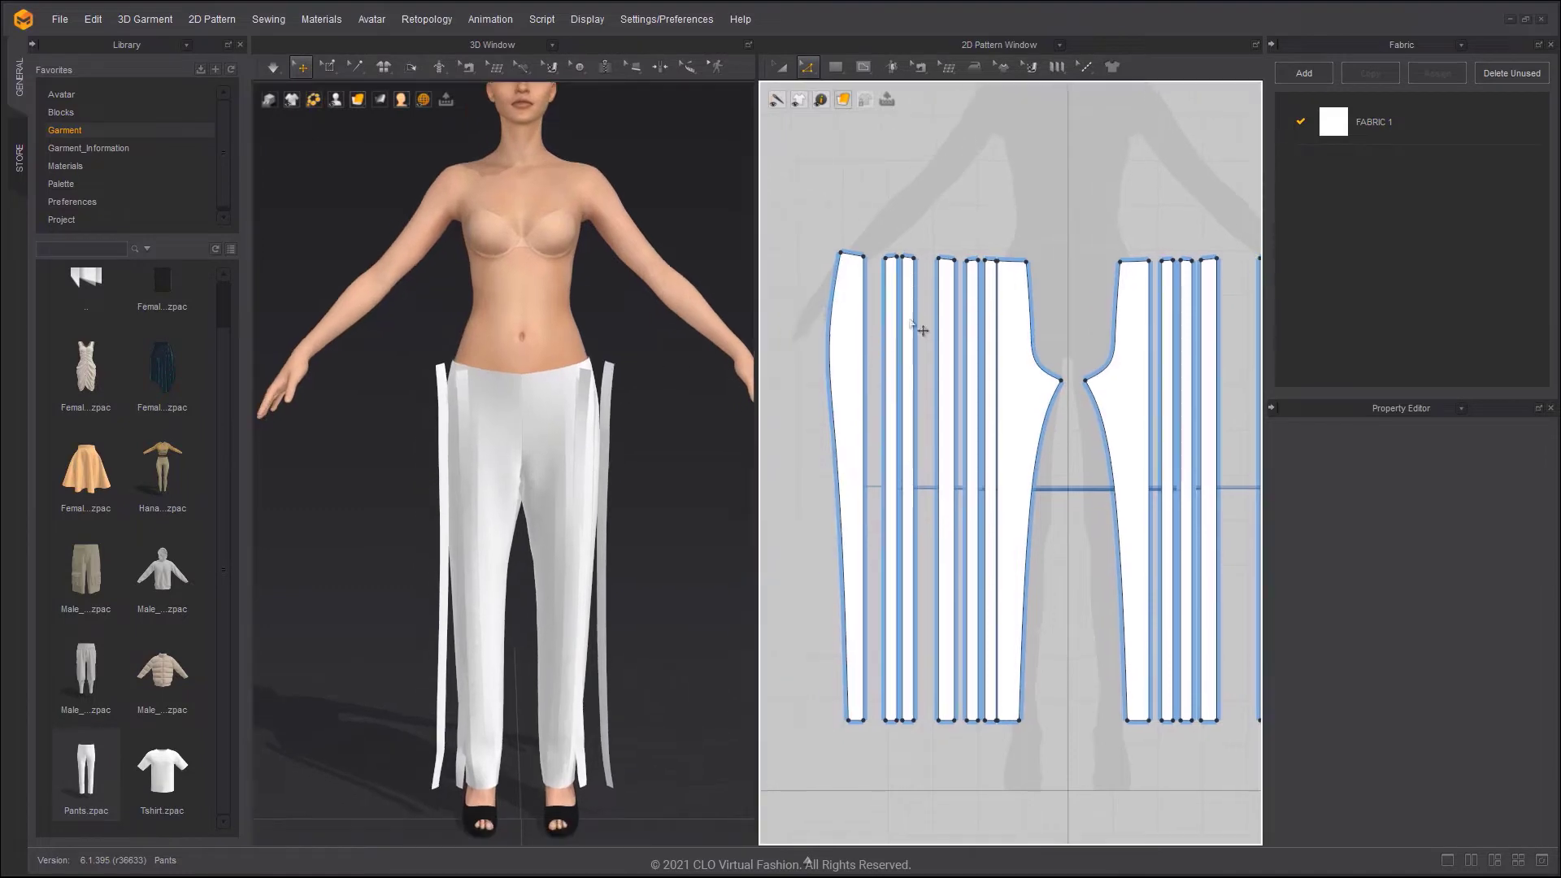
click(863, 342)
shift+click(884, 333)
right_click(887, 357)
click(913, 484)
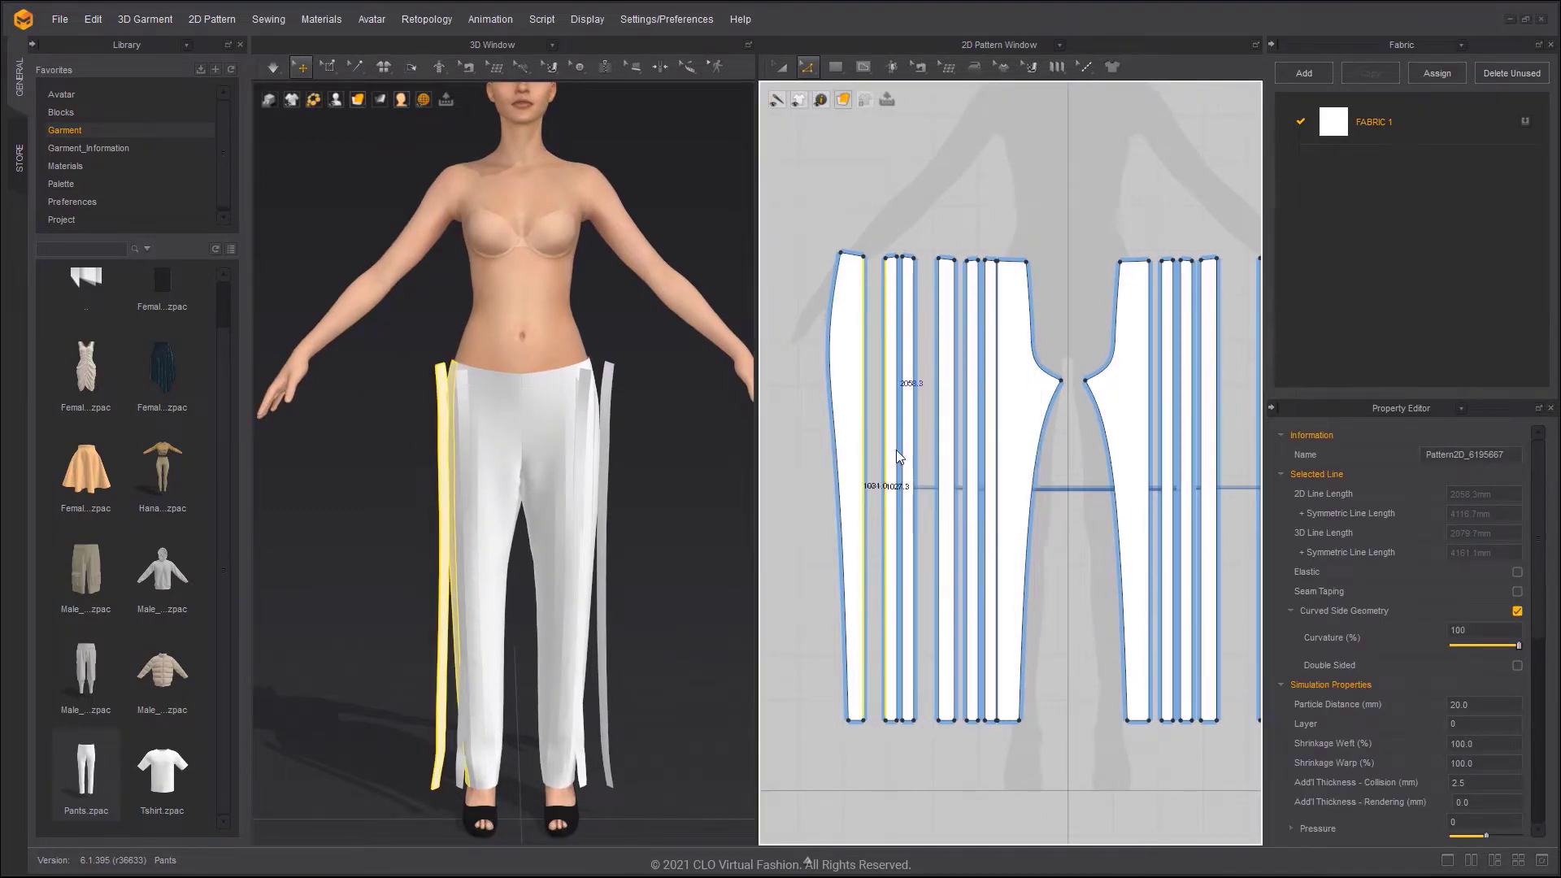
click(899, 382)
key(Escape)
right_drag(681, 395, 771, 390)
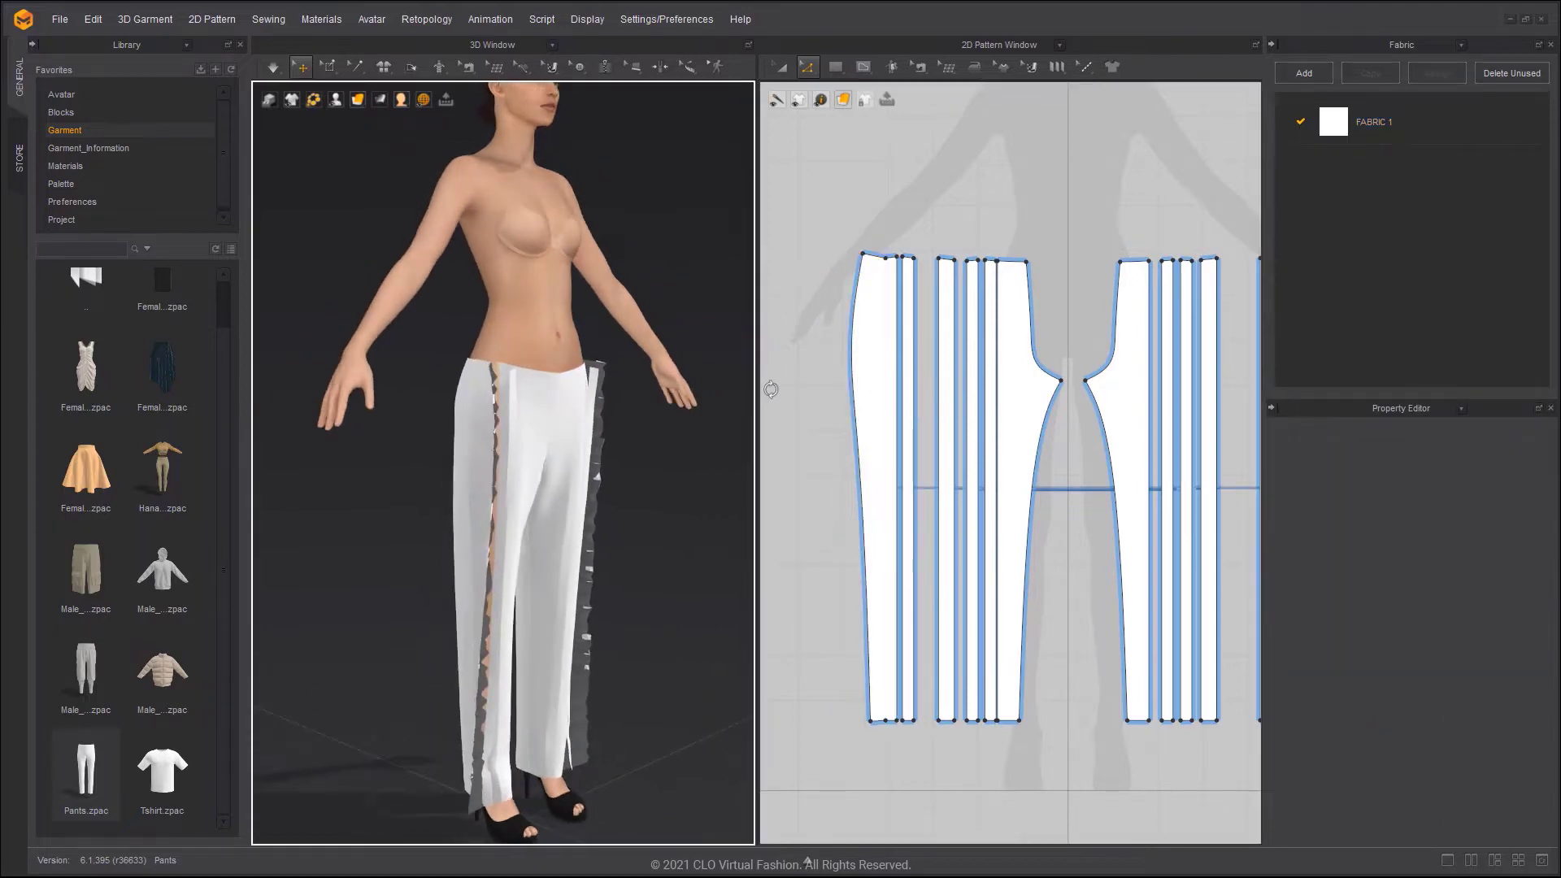
Merge the next two strips into the outer panel of the front leg along their facing edges
click(899, 398)
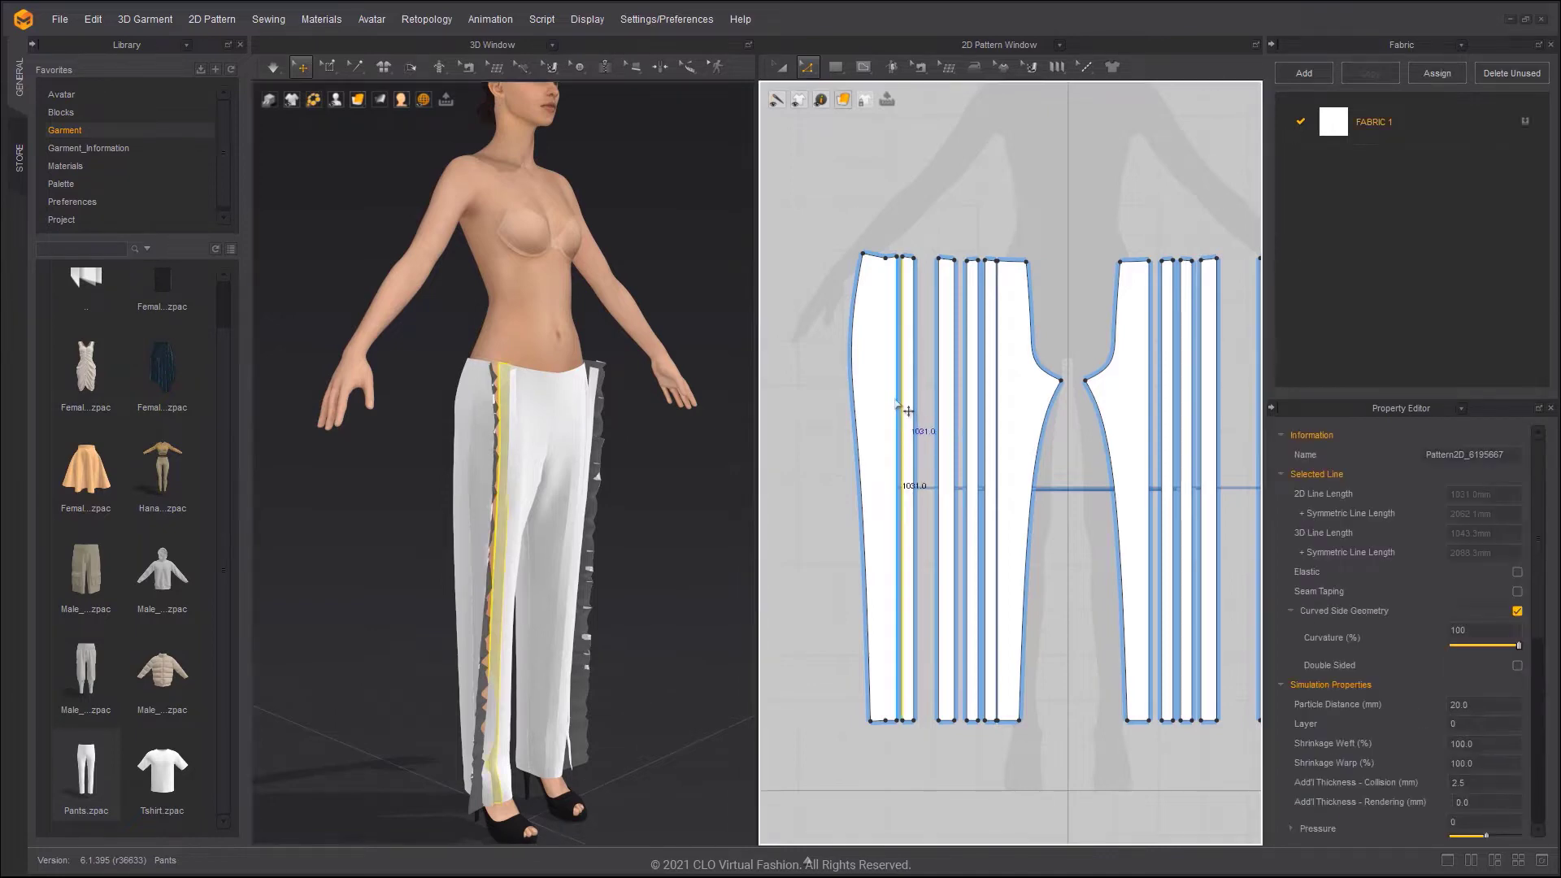
right_click(895, 399)
click(927, 533)
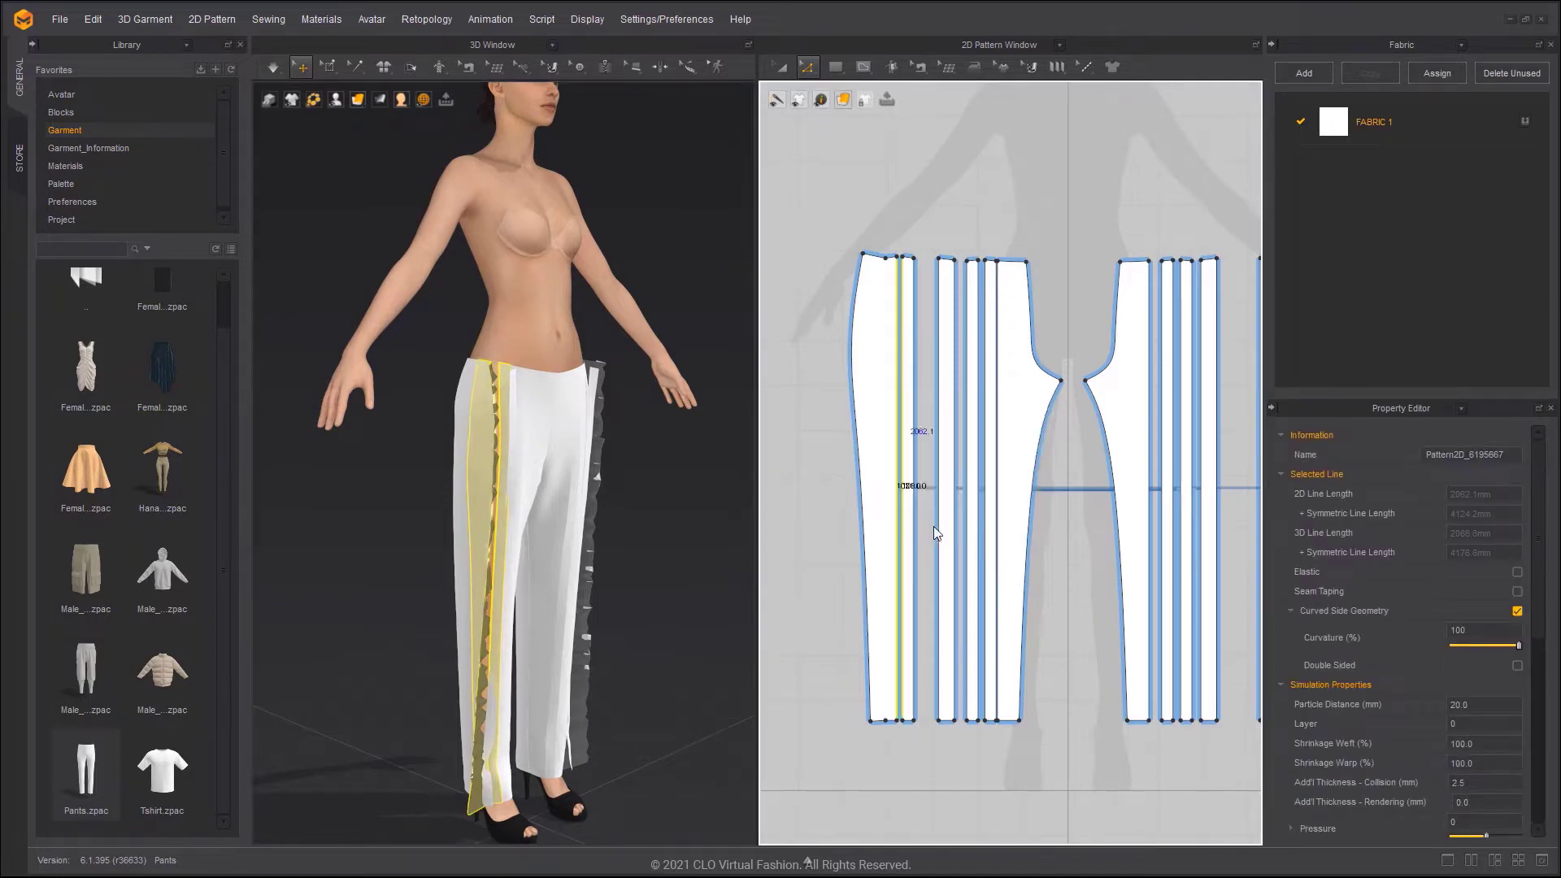
click(938, 449)
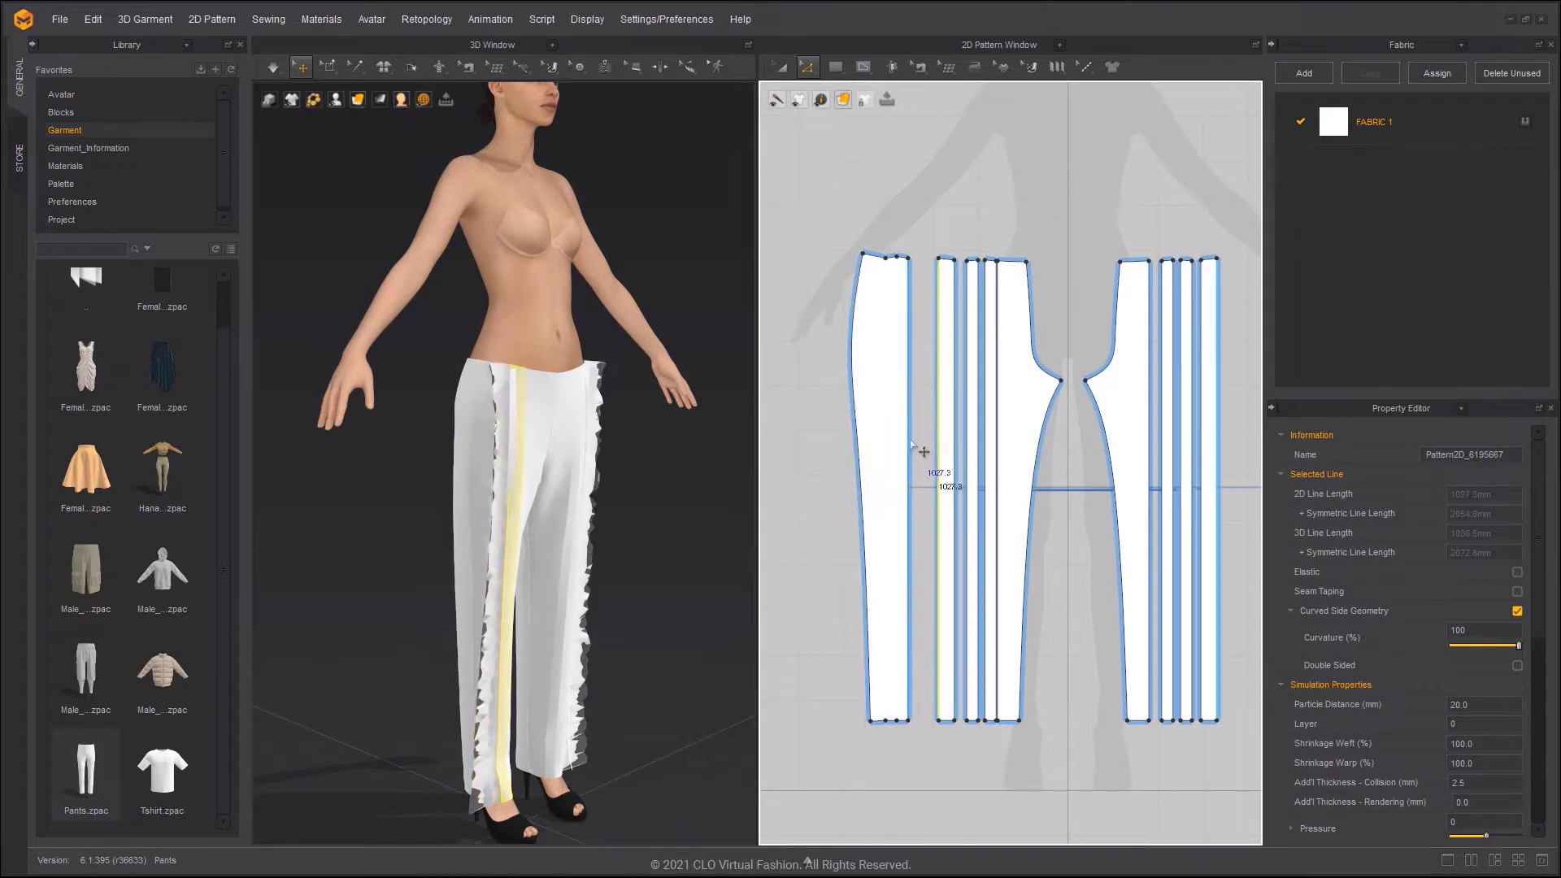
right_click(911, 442)
click(943, 574)
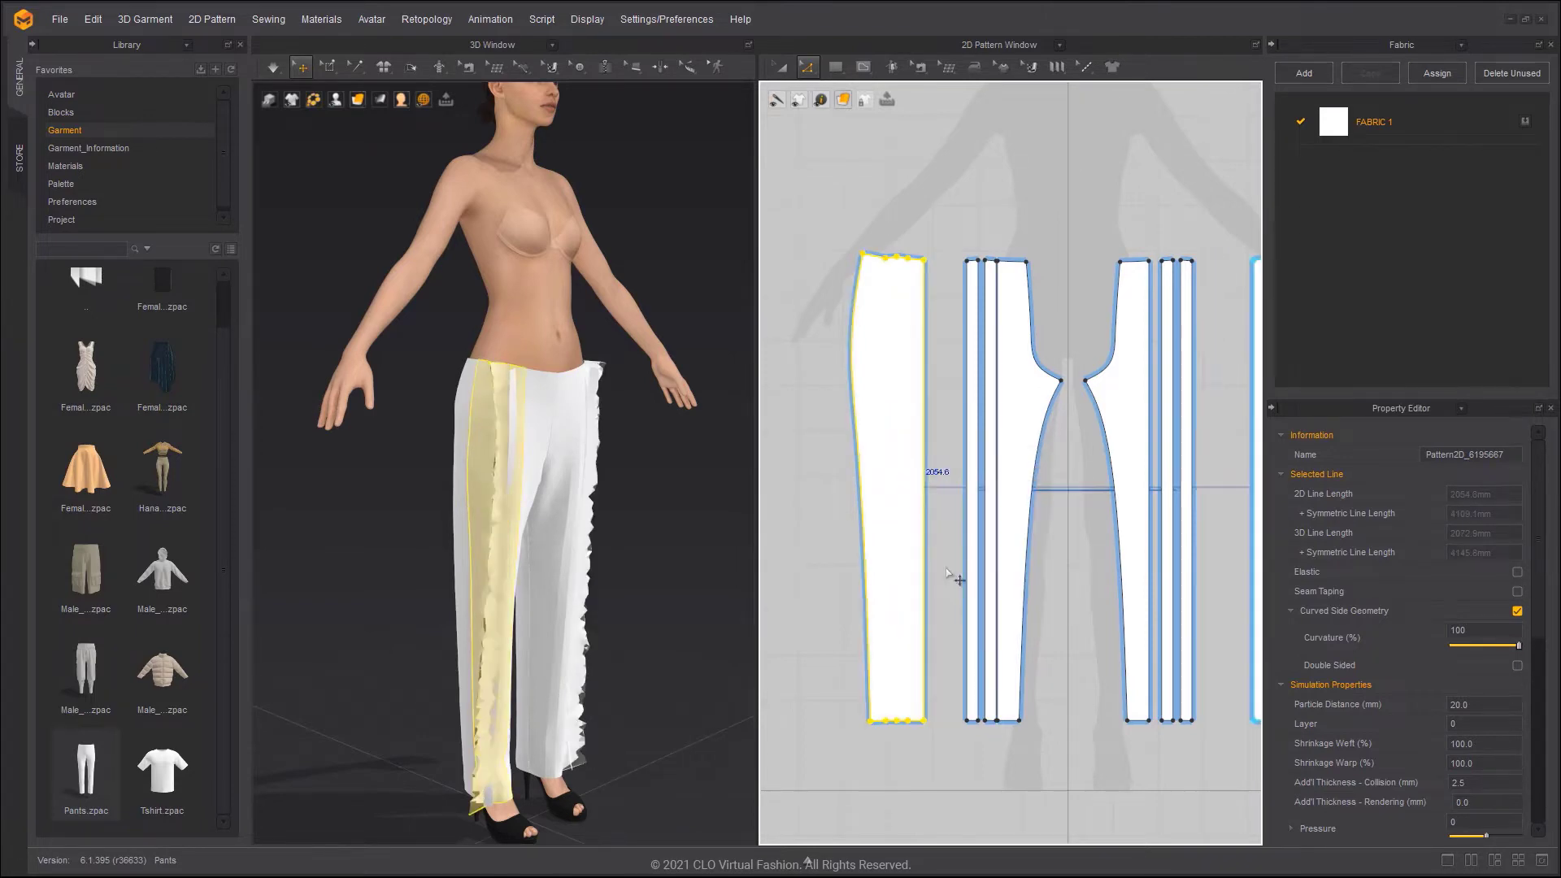
Merge the two remaining narrow strips into the enlarged outer panel of the front leg
click(926, 476)
right_click(934, 455)
click(959, 583)
right_click(822, 453)
click(984, 433)
shift+click(936, 434)
right_click(936, 428)
click(967, 562)
Merge the enlarged outer panel with the crotch-side panel to form one complete front leg
scroll(622, 454, up, 2)
click(958, 429)
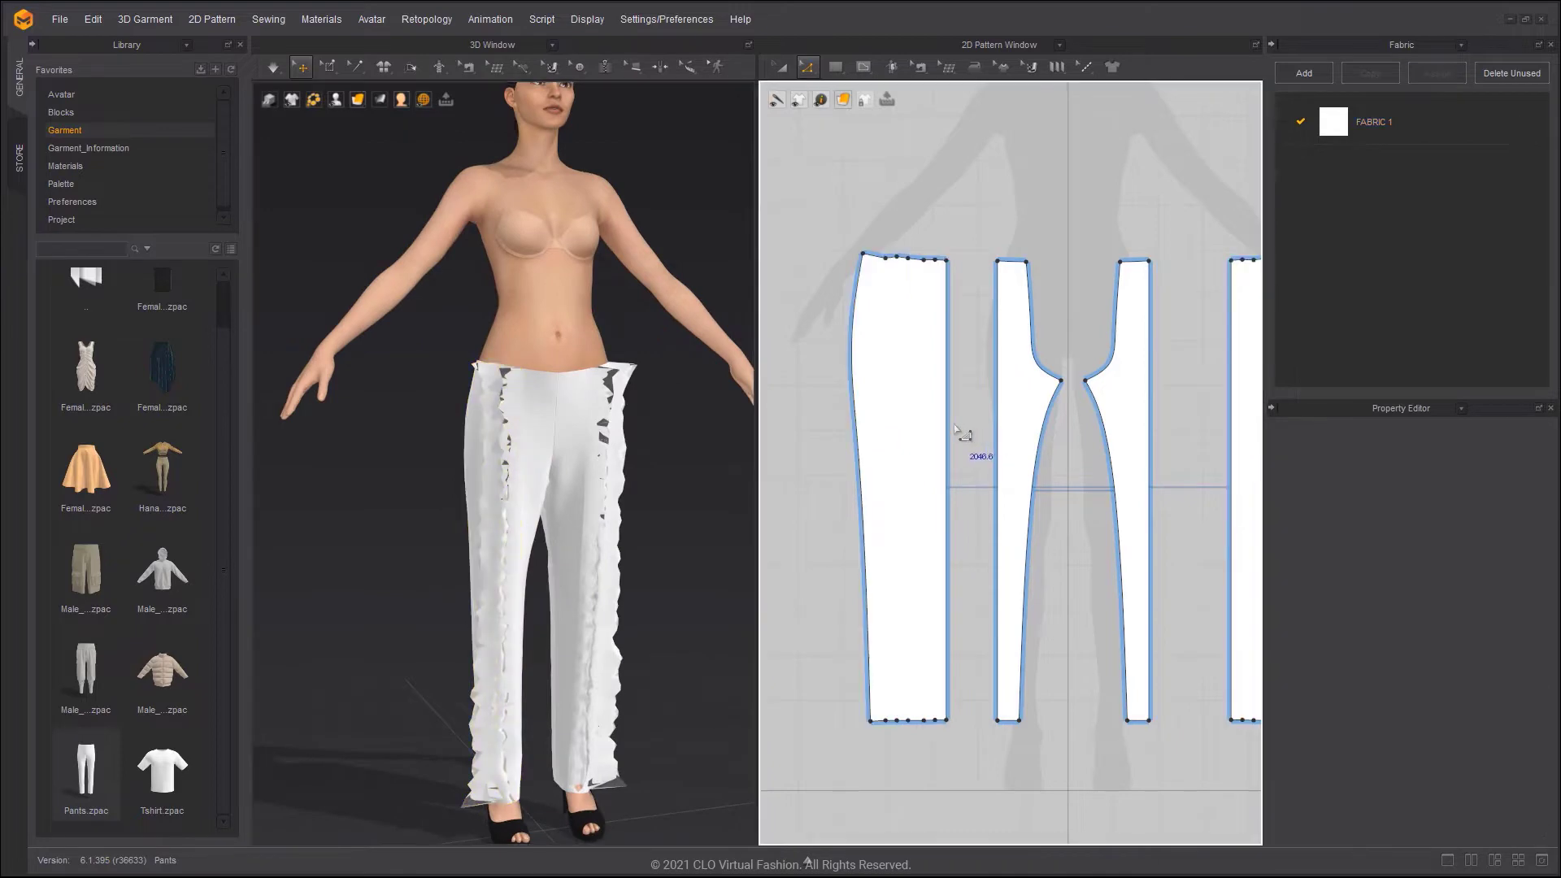
click(951, 425)
shift+click(1000, 433)
right_click(1000, 433)
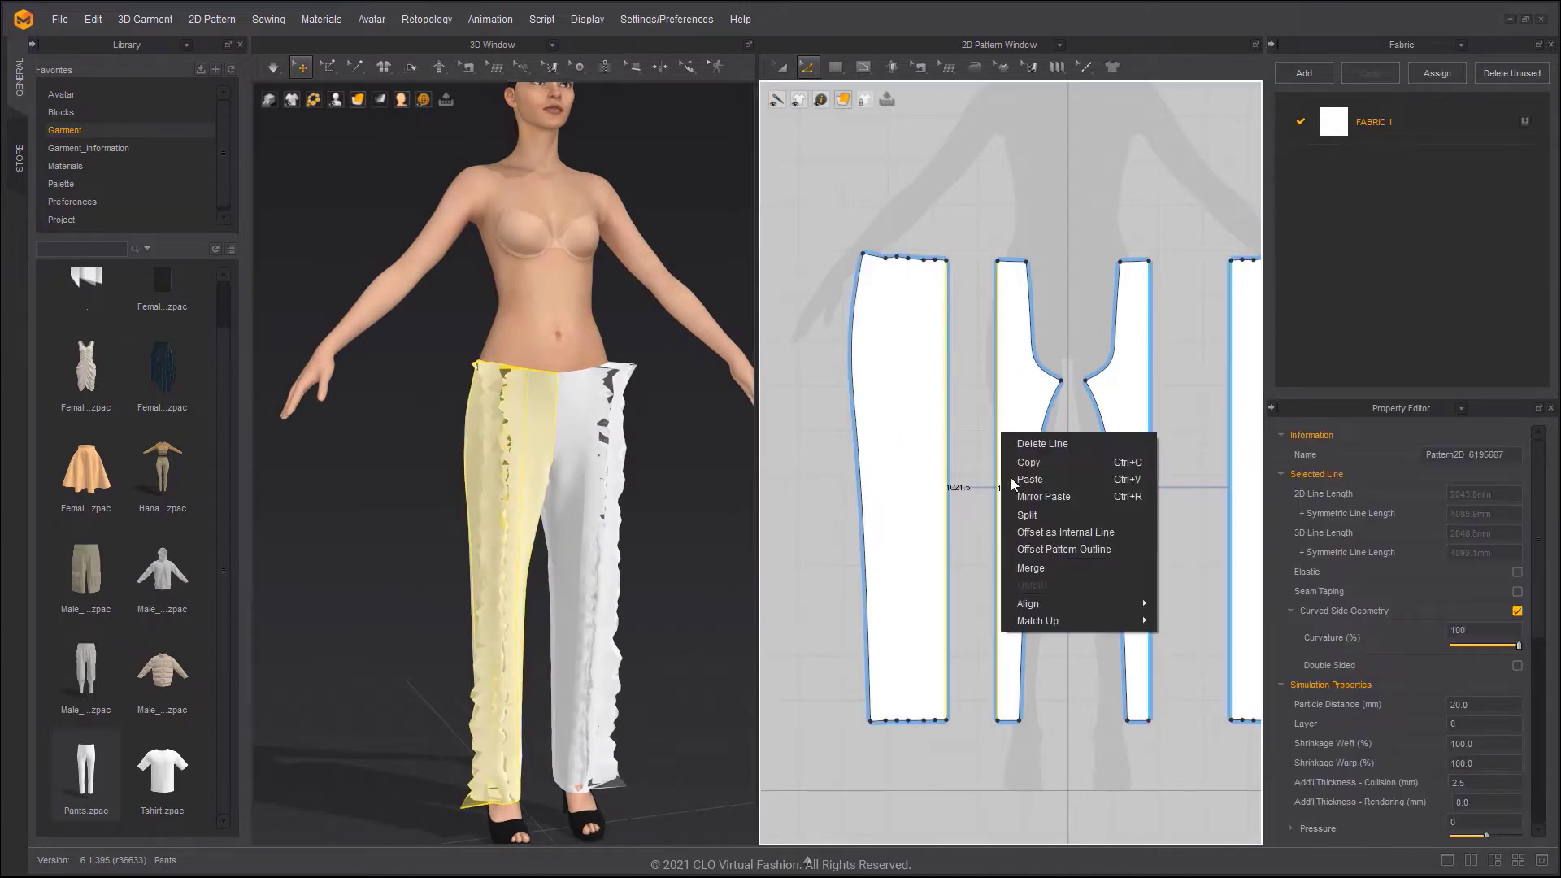
click(1031, 568)
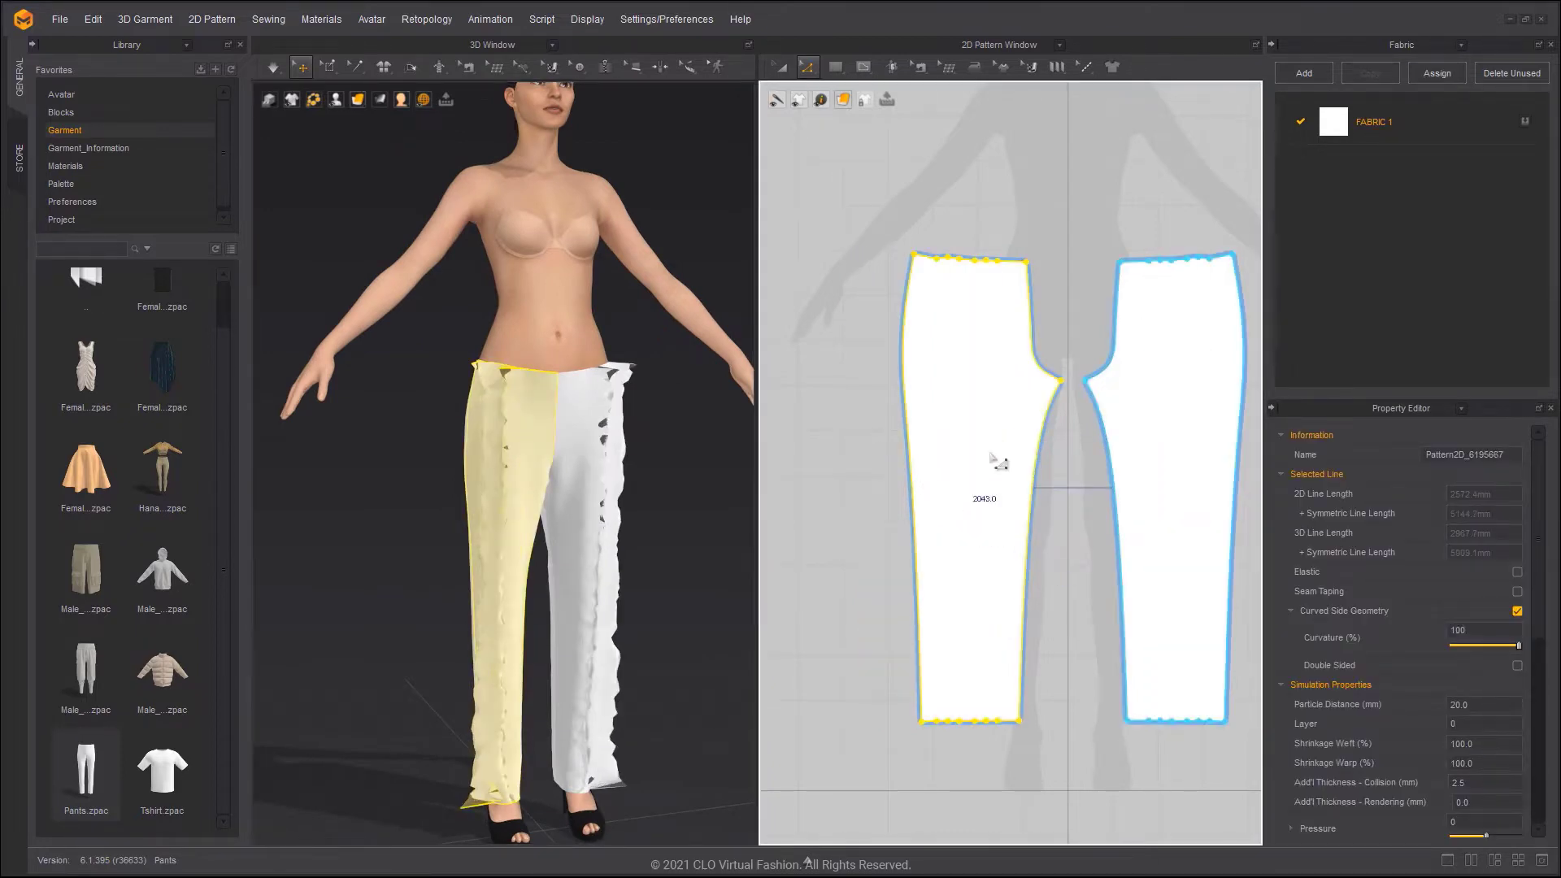
Use Pin (Box) to pin the waistline near the center front of both front legs and near the outer ends of the back legs
scroll(1009, 447, down, 7)
scroll(1061, 370, up, 6)
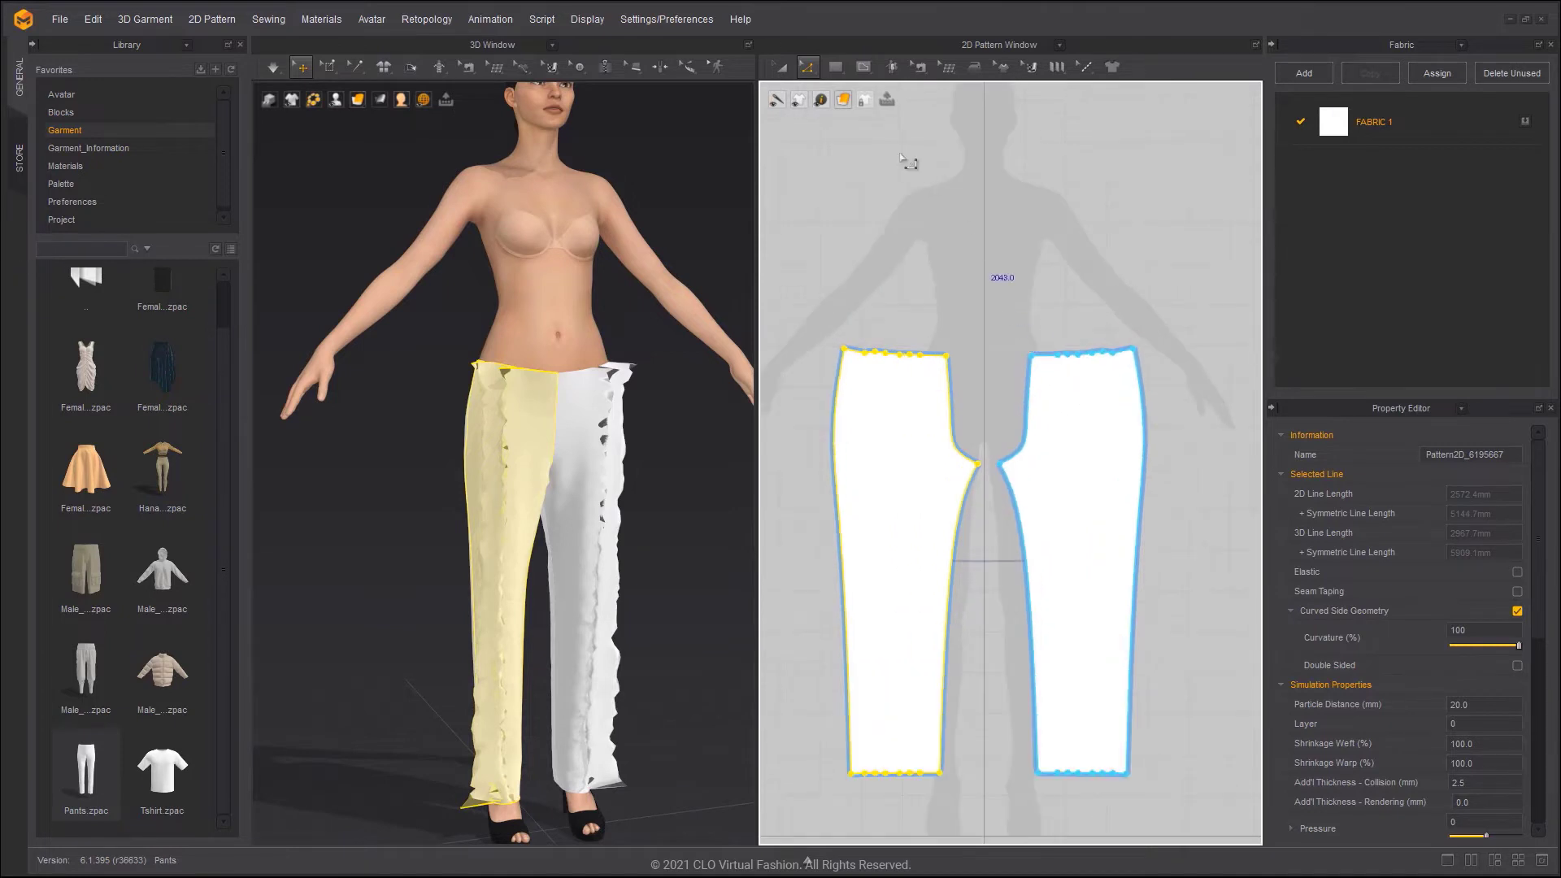
click(328, 66)
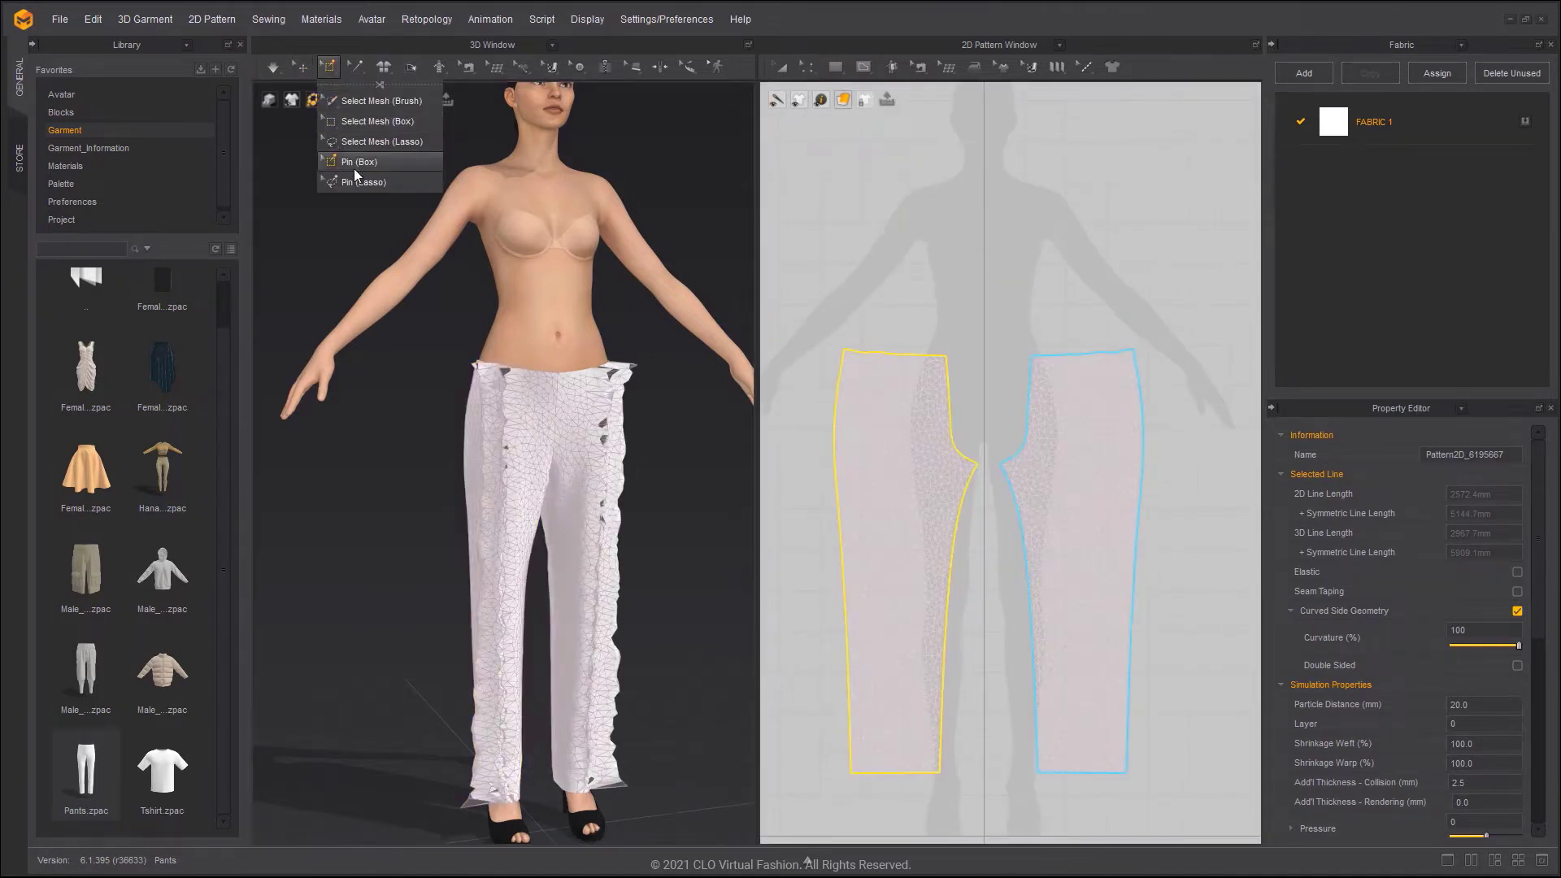
scroll(935, 333, up, 5)
drag(953, 318, 1021, 336)
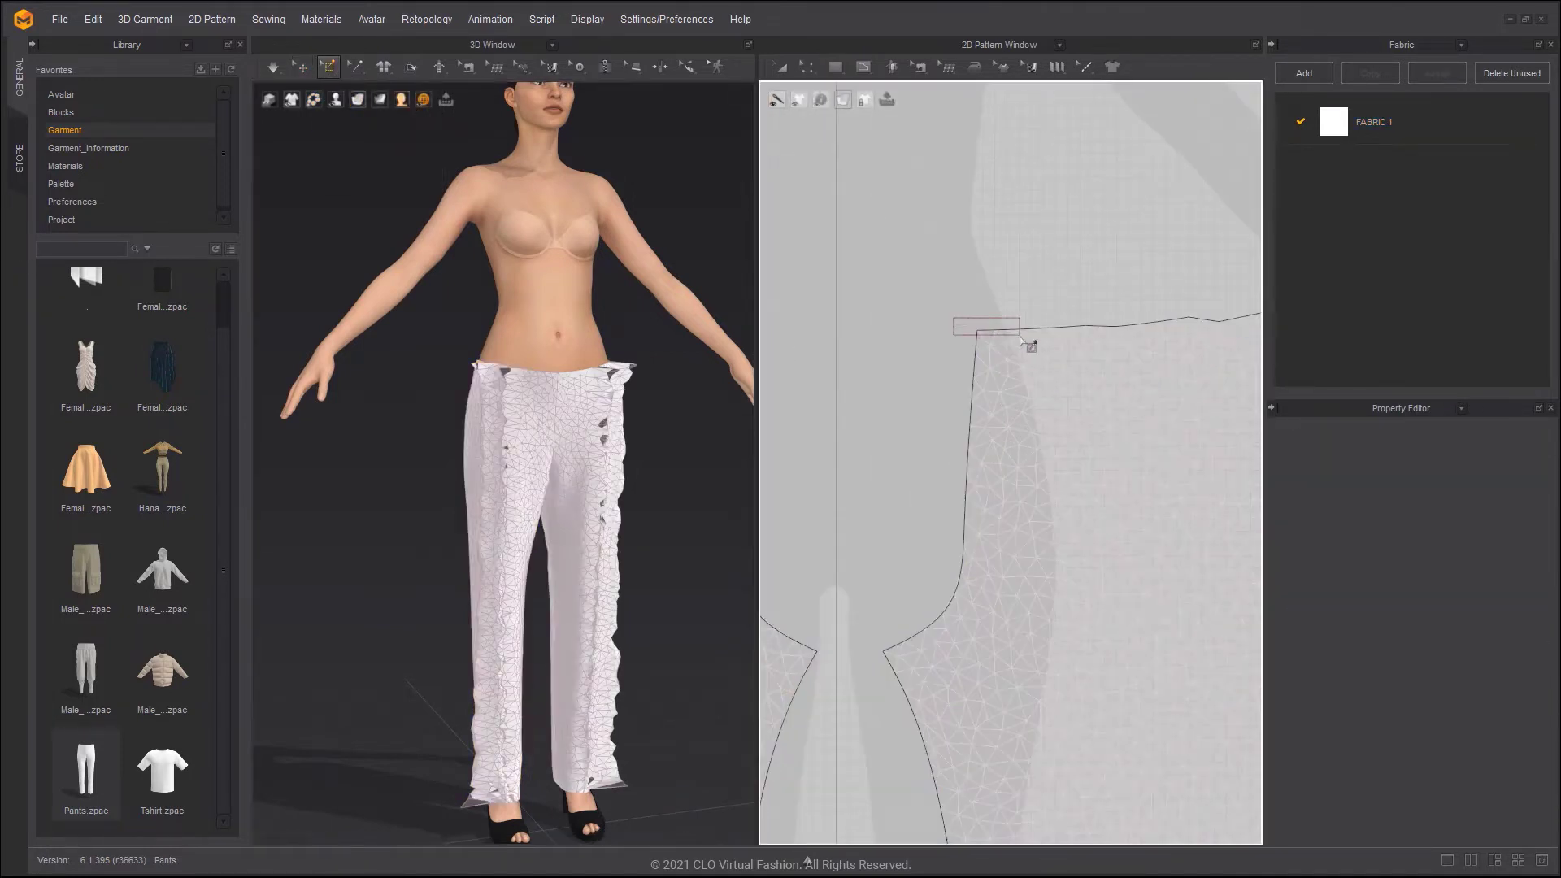
scroll(964, 337, down, 3)
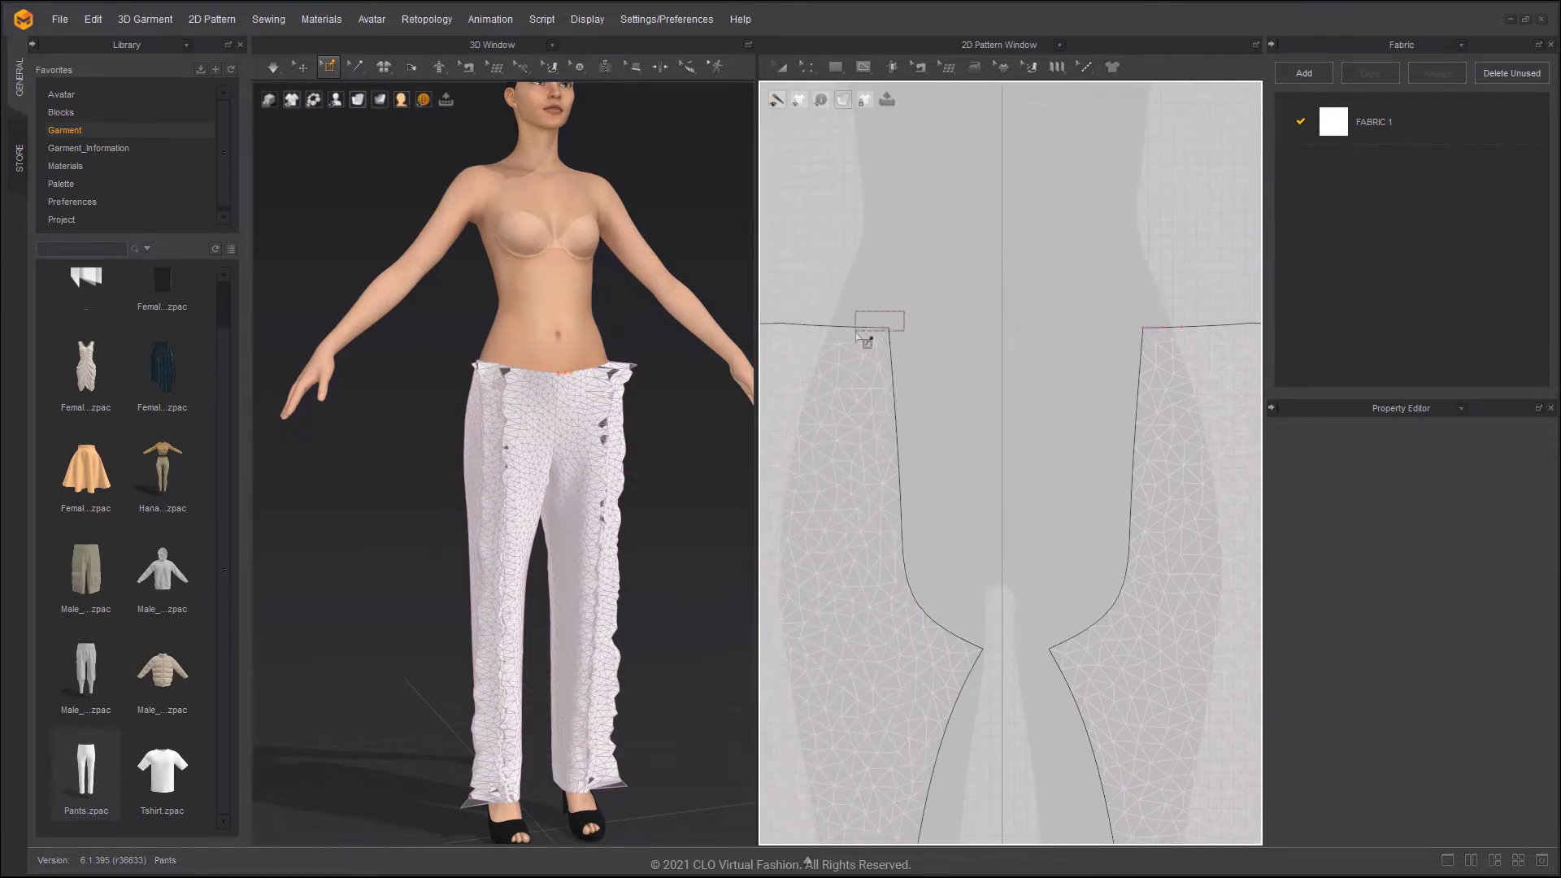
scroll(967, 338, down, 3)
scroll(984, 364, up, 4)
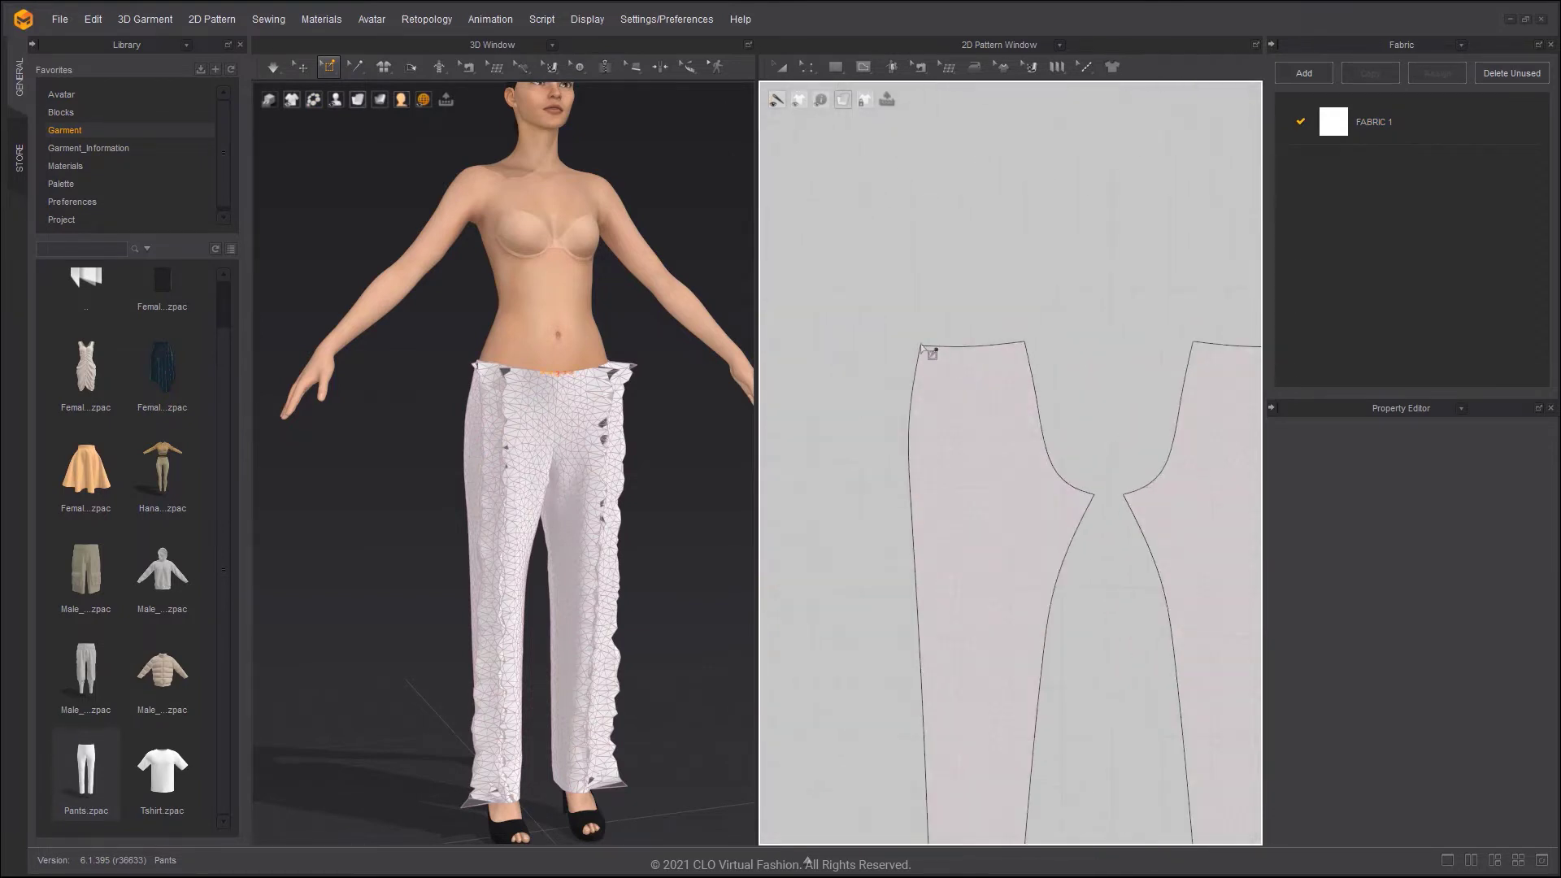
scroll(935, 361, up, 3)
scroll(1065, 341, down, 4)
scroll(1052, 358, up, 5)
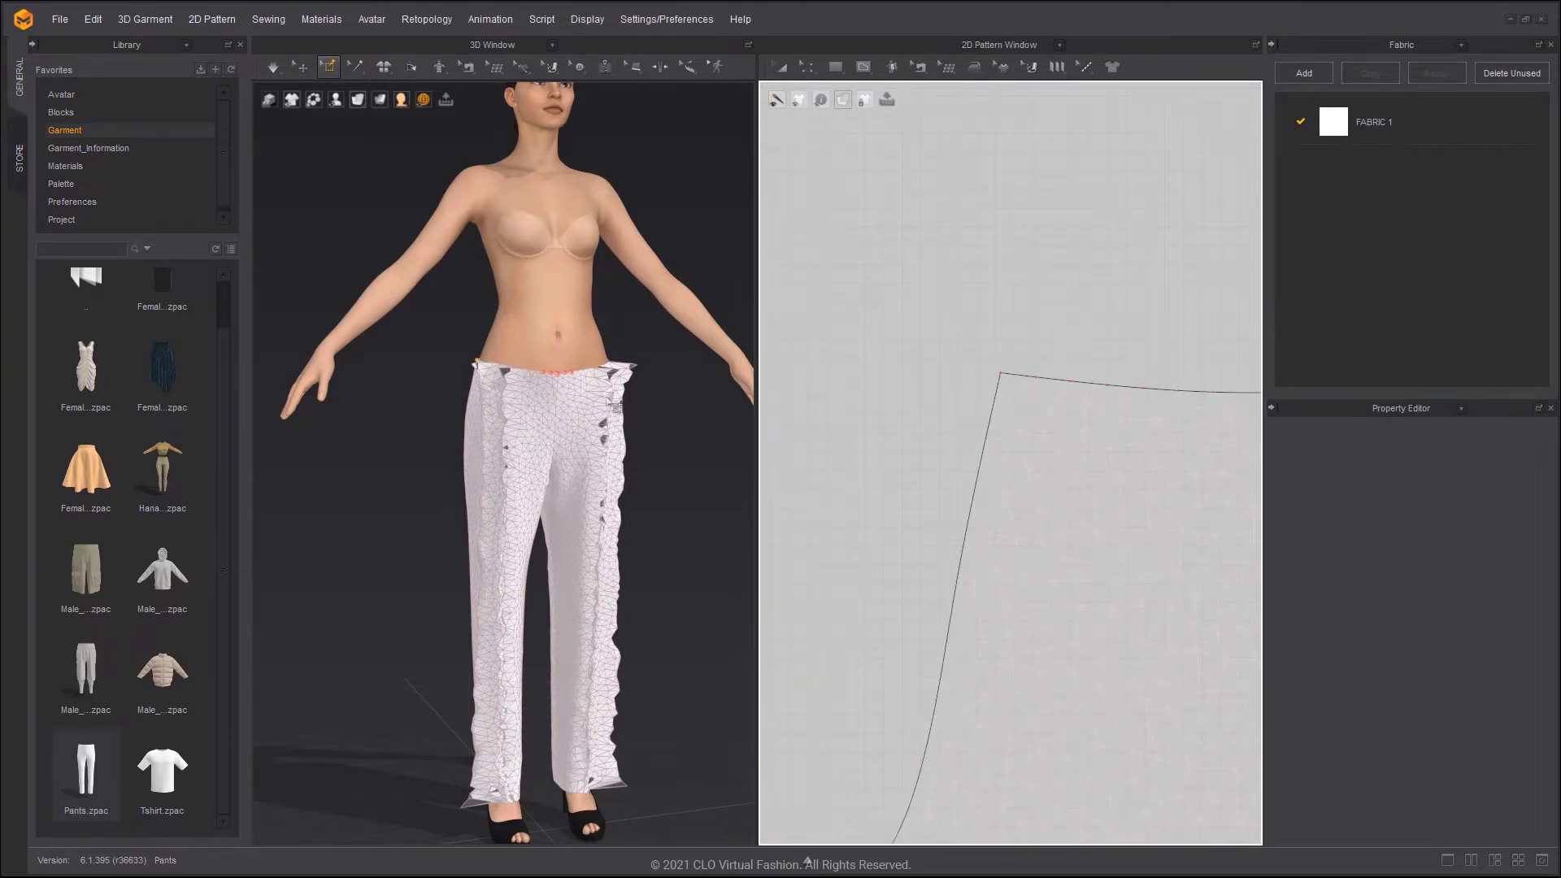
Simulate the pinned garment to drape the widened pants on the avatar, and stop the simulation
key(q)
right_drag(607, 399, 575, 407)
middle_drag(648, 410, 648, 366)
right_click(651, 364)
click(653, 362)
scroll(662, 370, down, 2)
key(space)
key(space)
Draw three vertical internal lines about 209, 223 and 209 mm long down from the waistline's notch points on the right-hand front leg
scroll(978, 445, down, 5)
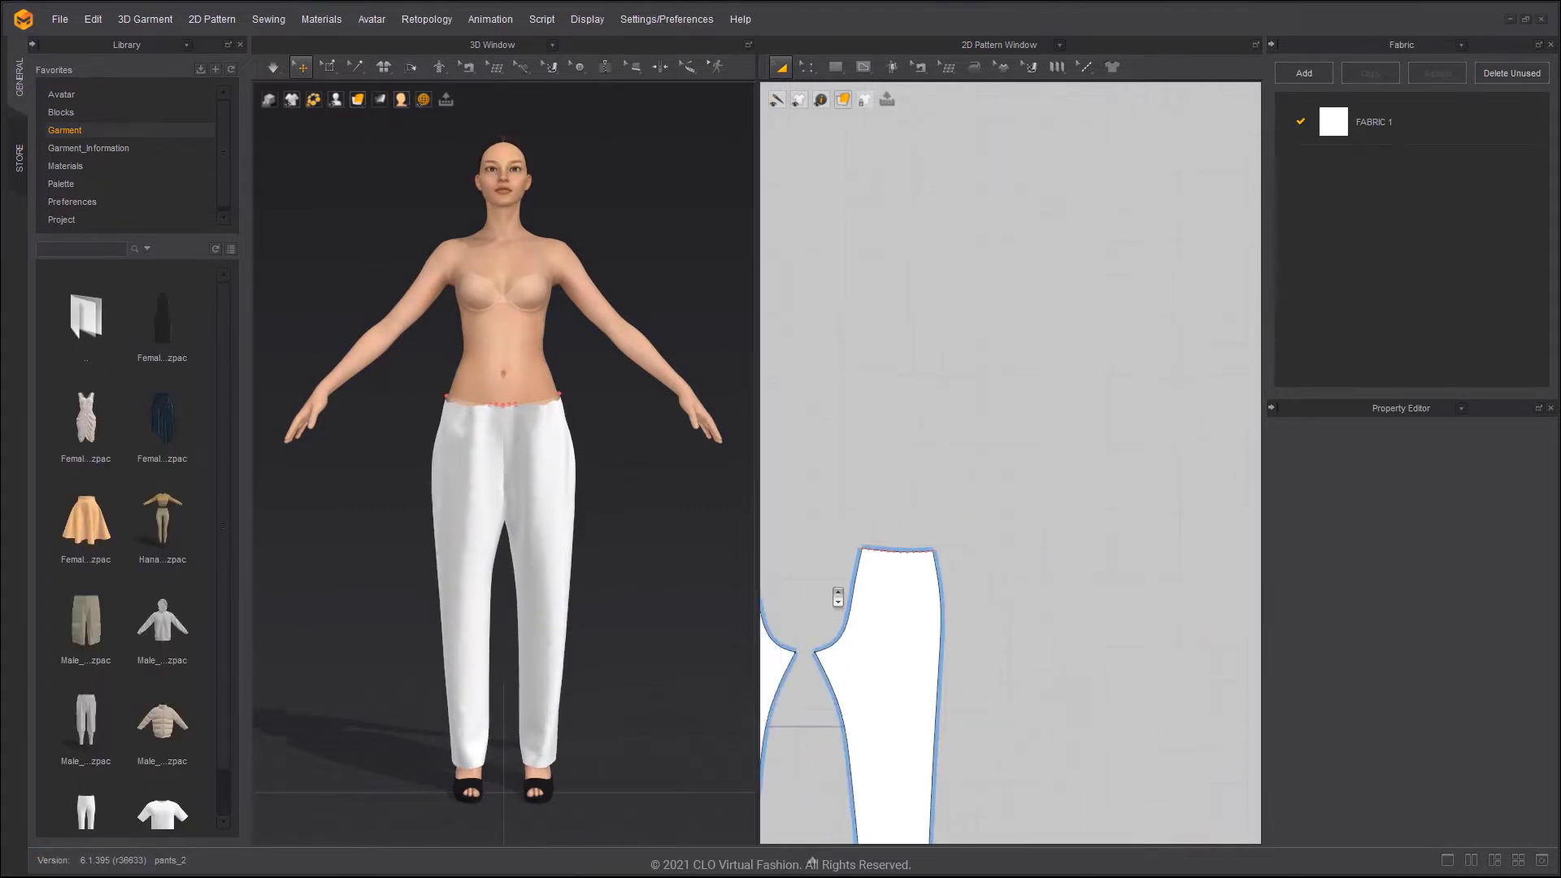
scroll(981, 449, up, 5)
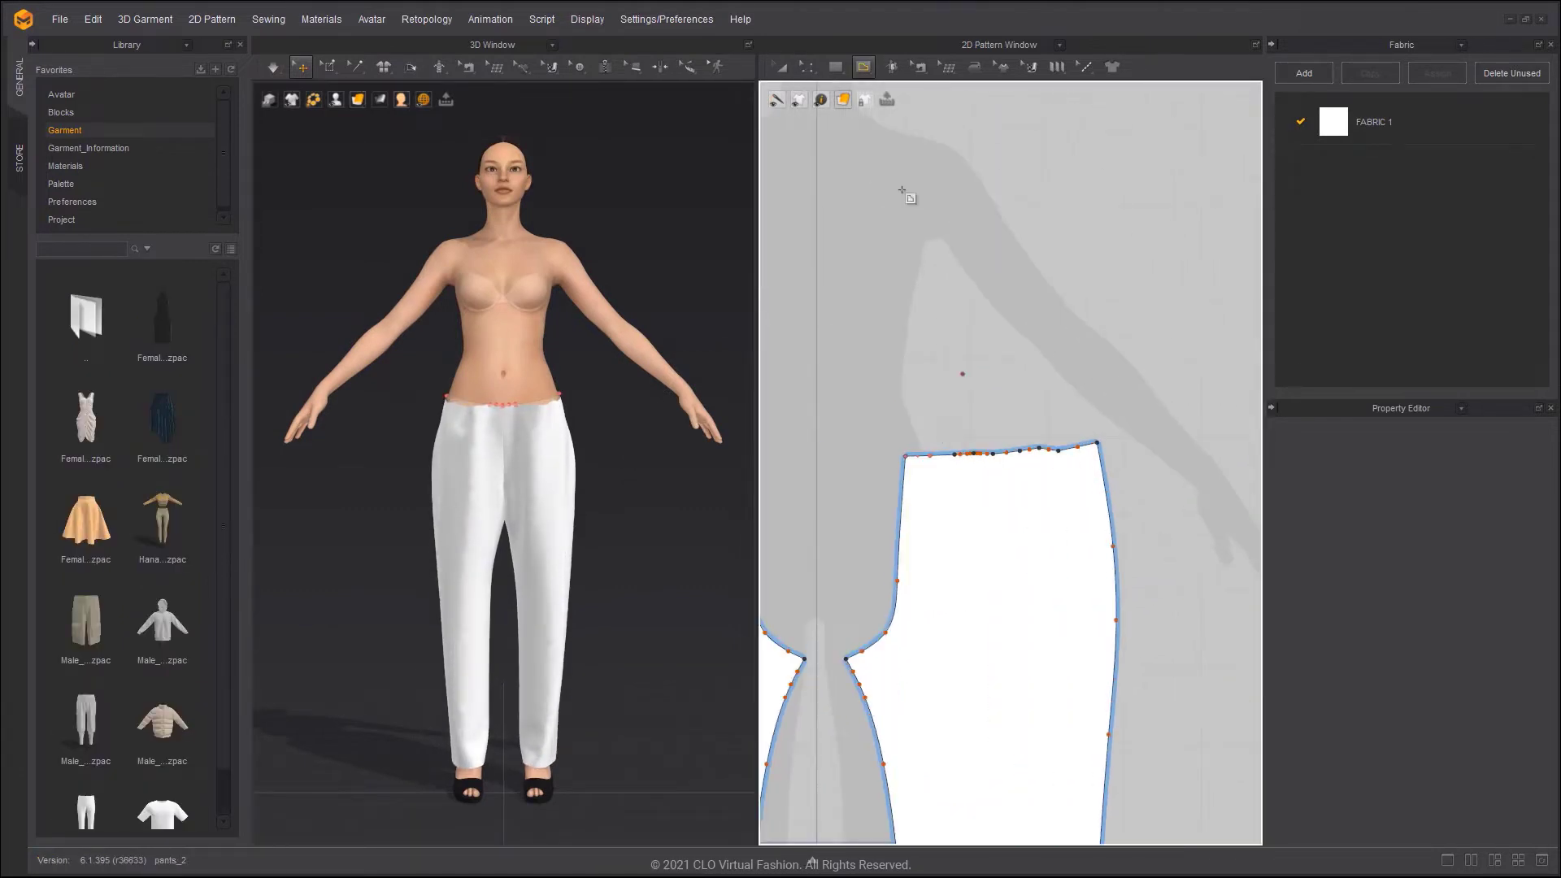
click(863, 67)
click(904, 103)
scroll(1006, 397, up, 3)
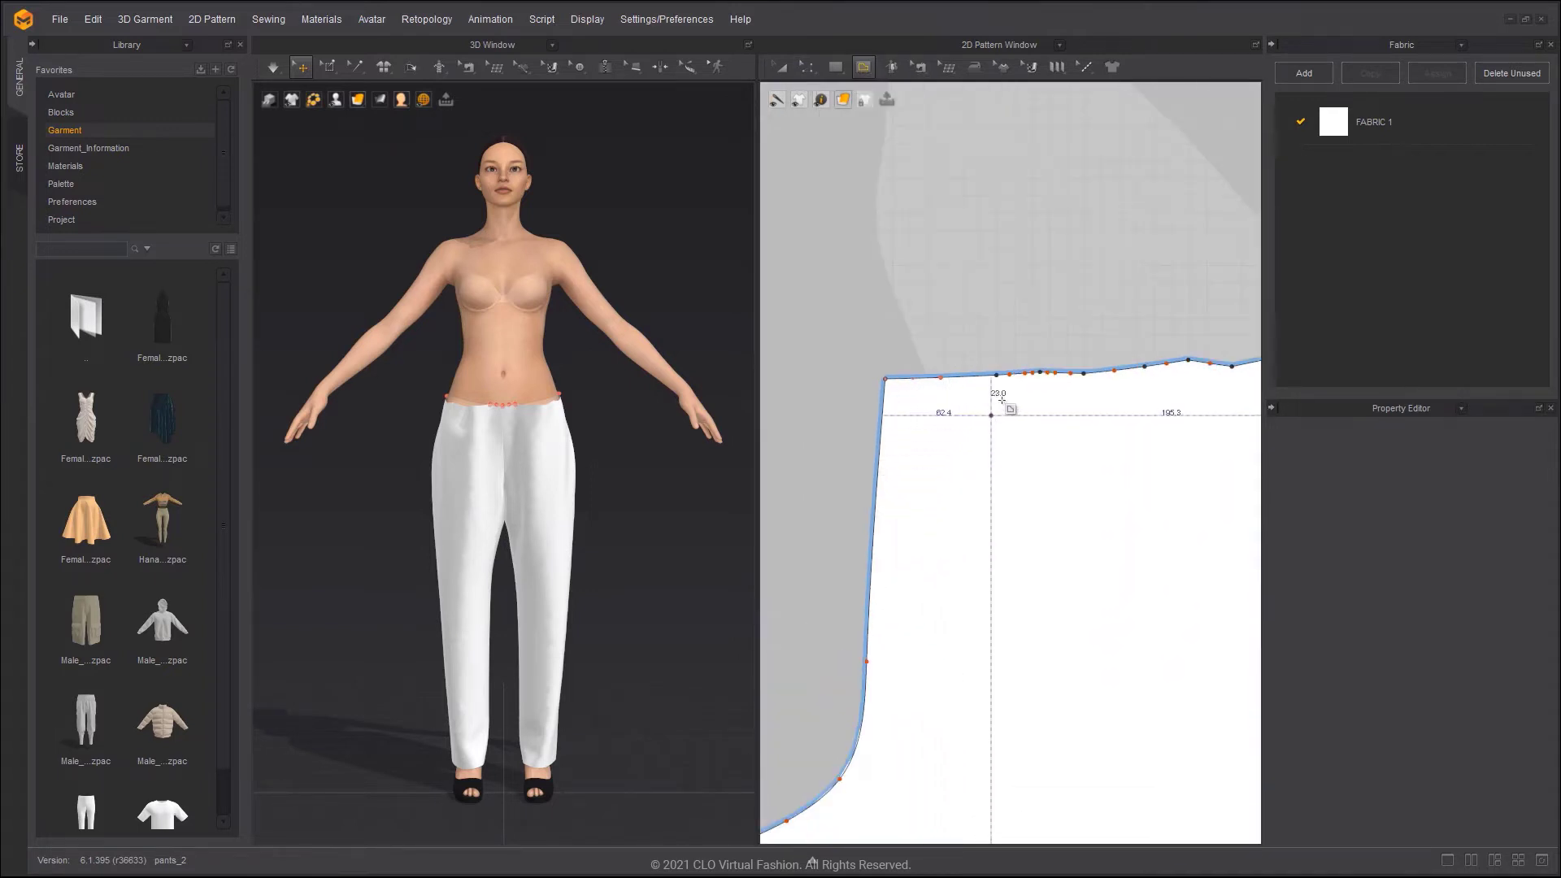
scroll(997, 398, down, 2)
scroll(997, 398, up, 2)
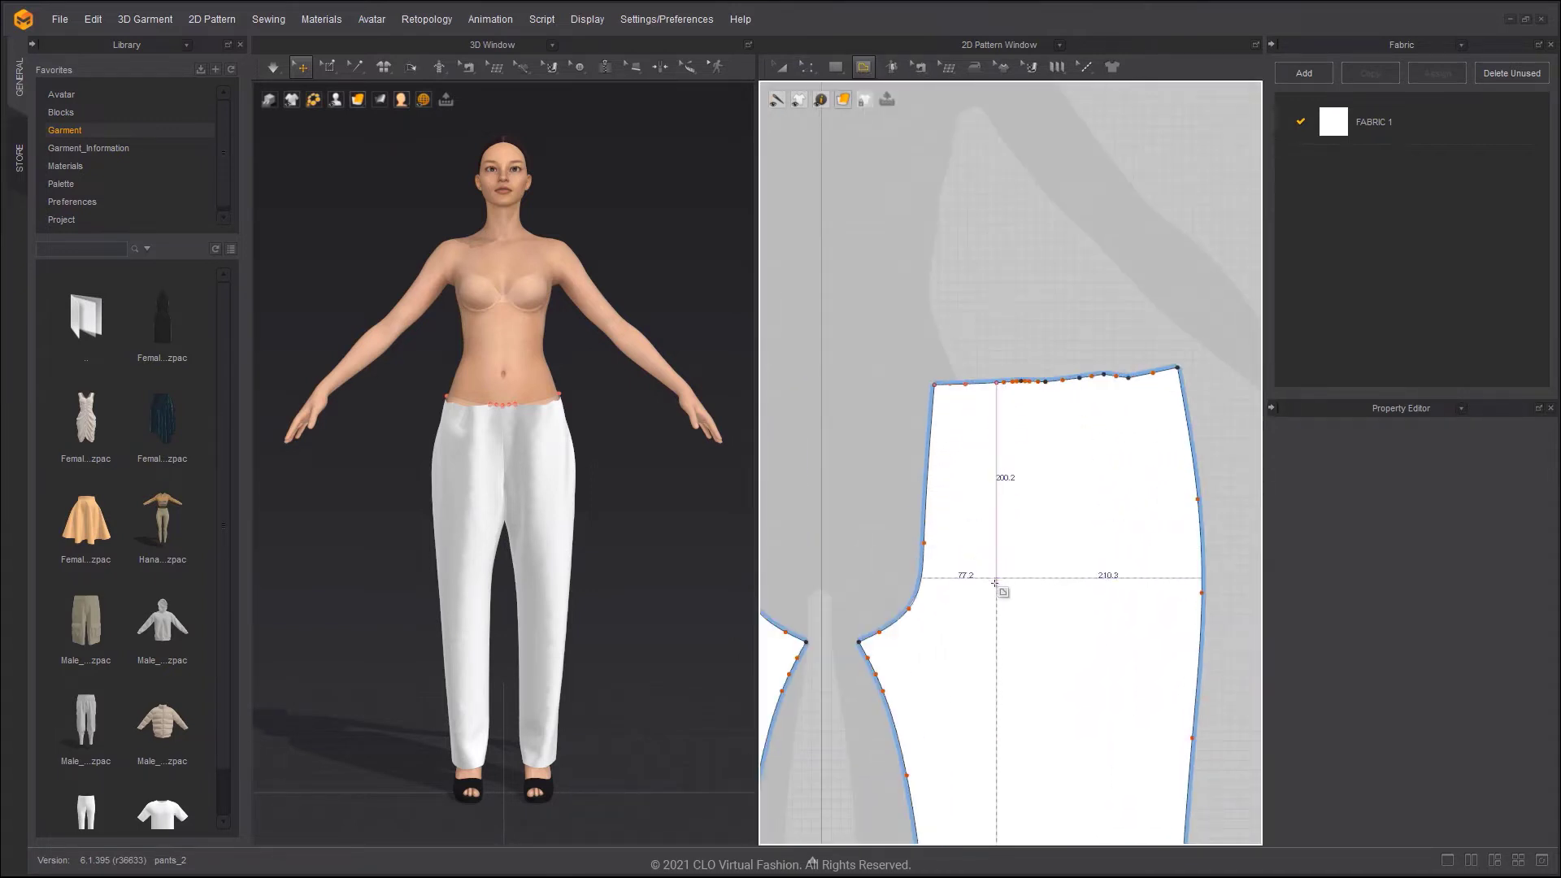
key(Return)
scroll(1022, 389, up, 3)
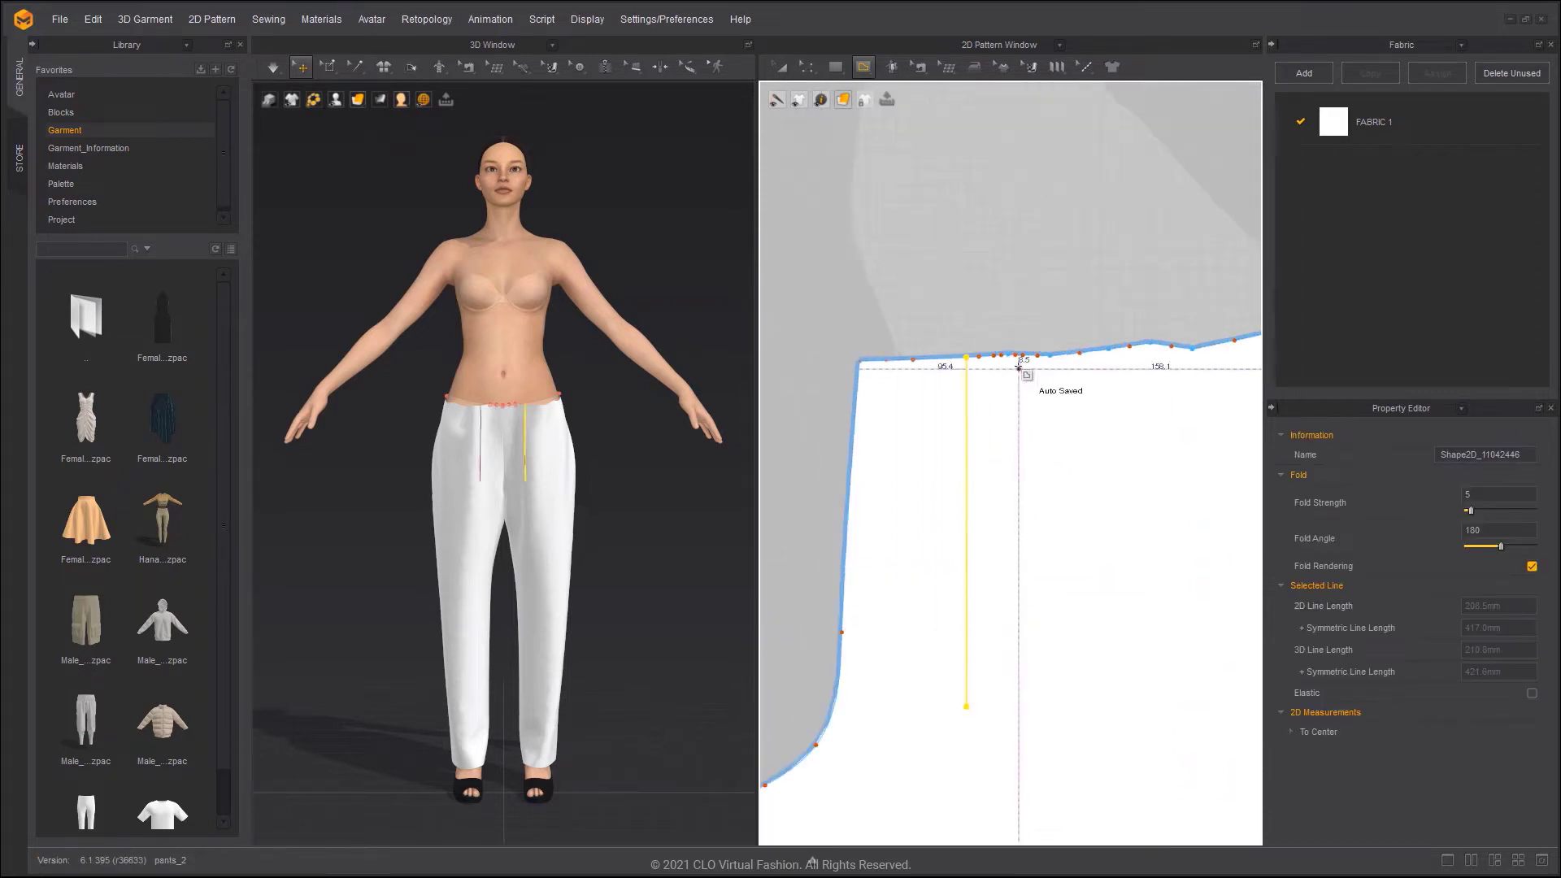
double_click(1009, 725)
click(1050, 356)
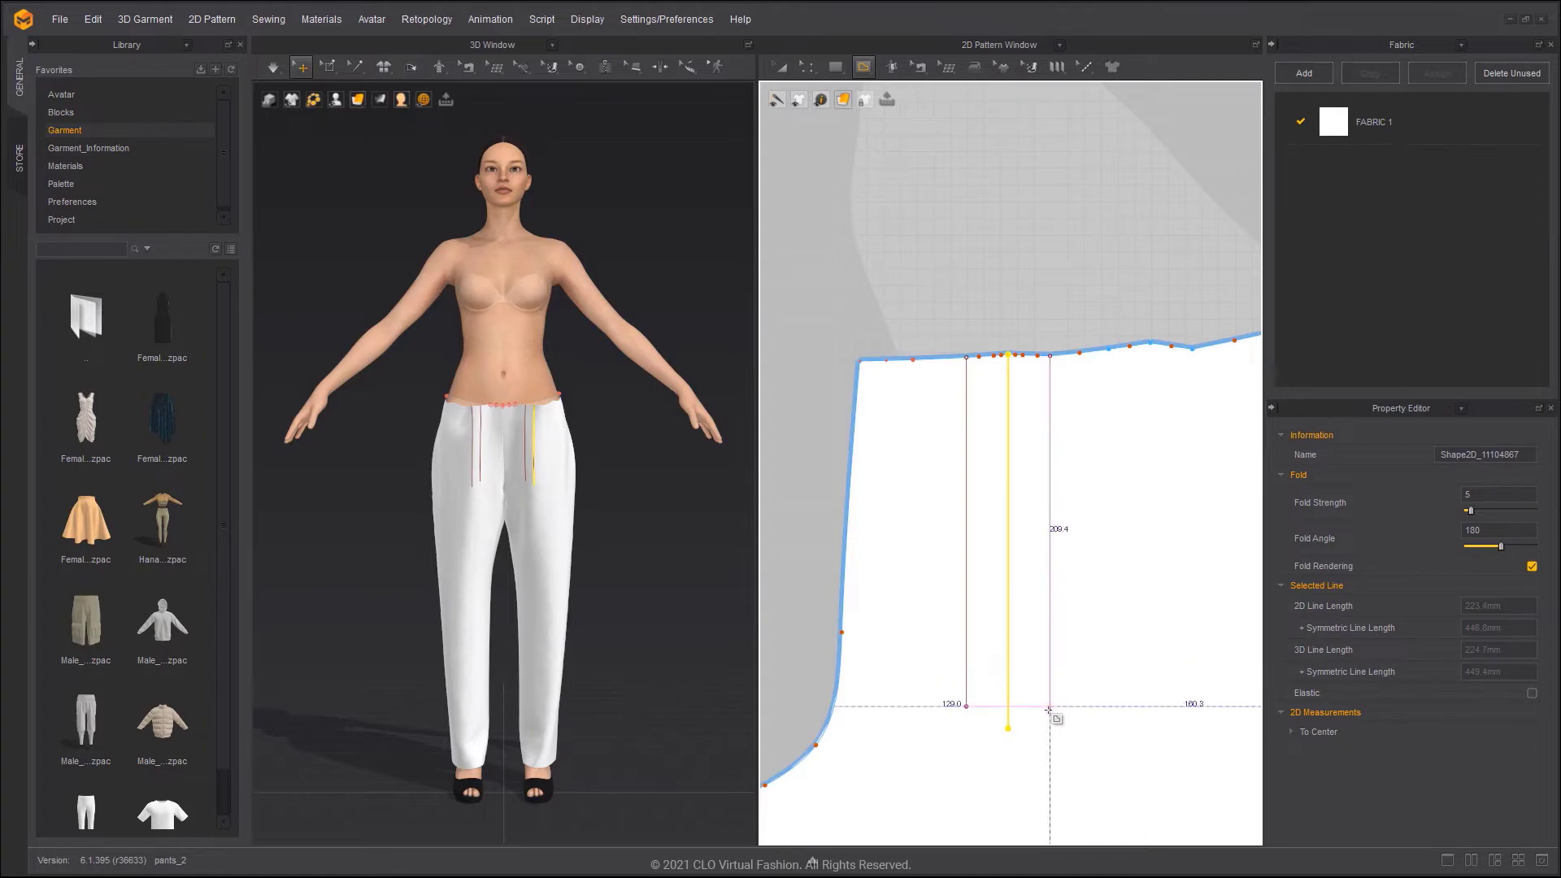
double_click(1049, 709)
Draw three more vertical internal lines about 232, 224 and 230 mm long from the waistline toward the side seam of the front leg
middle_drag(1100, 606, 1022, 591)
click(1033, 334)
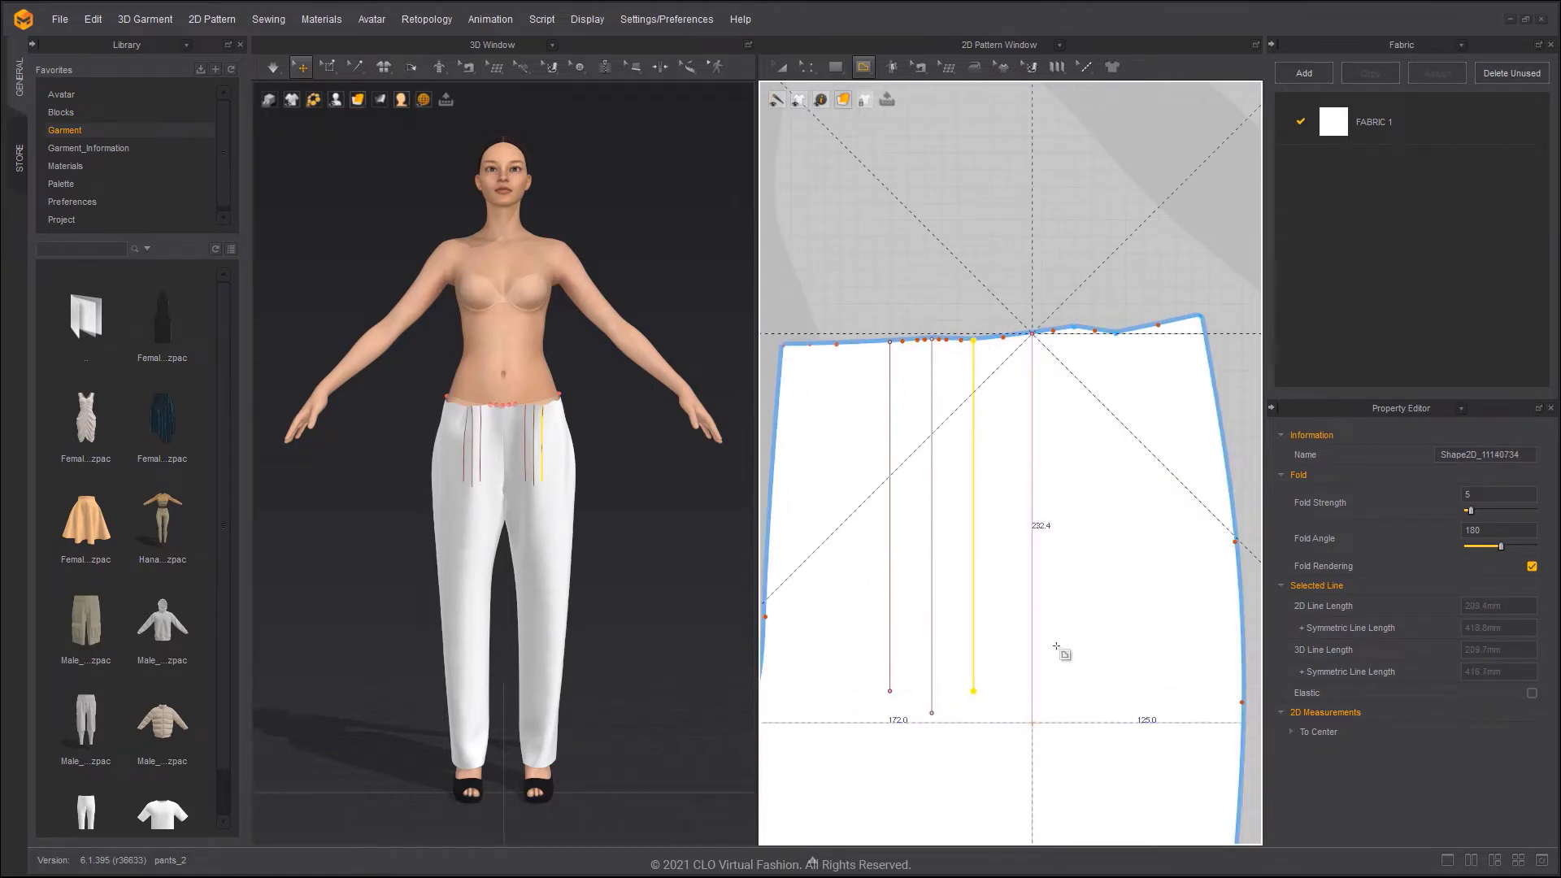
double_click(1075, 574)
click(1074, 328)
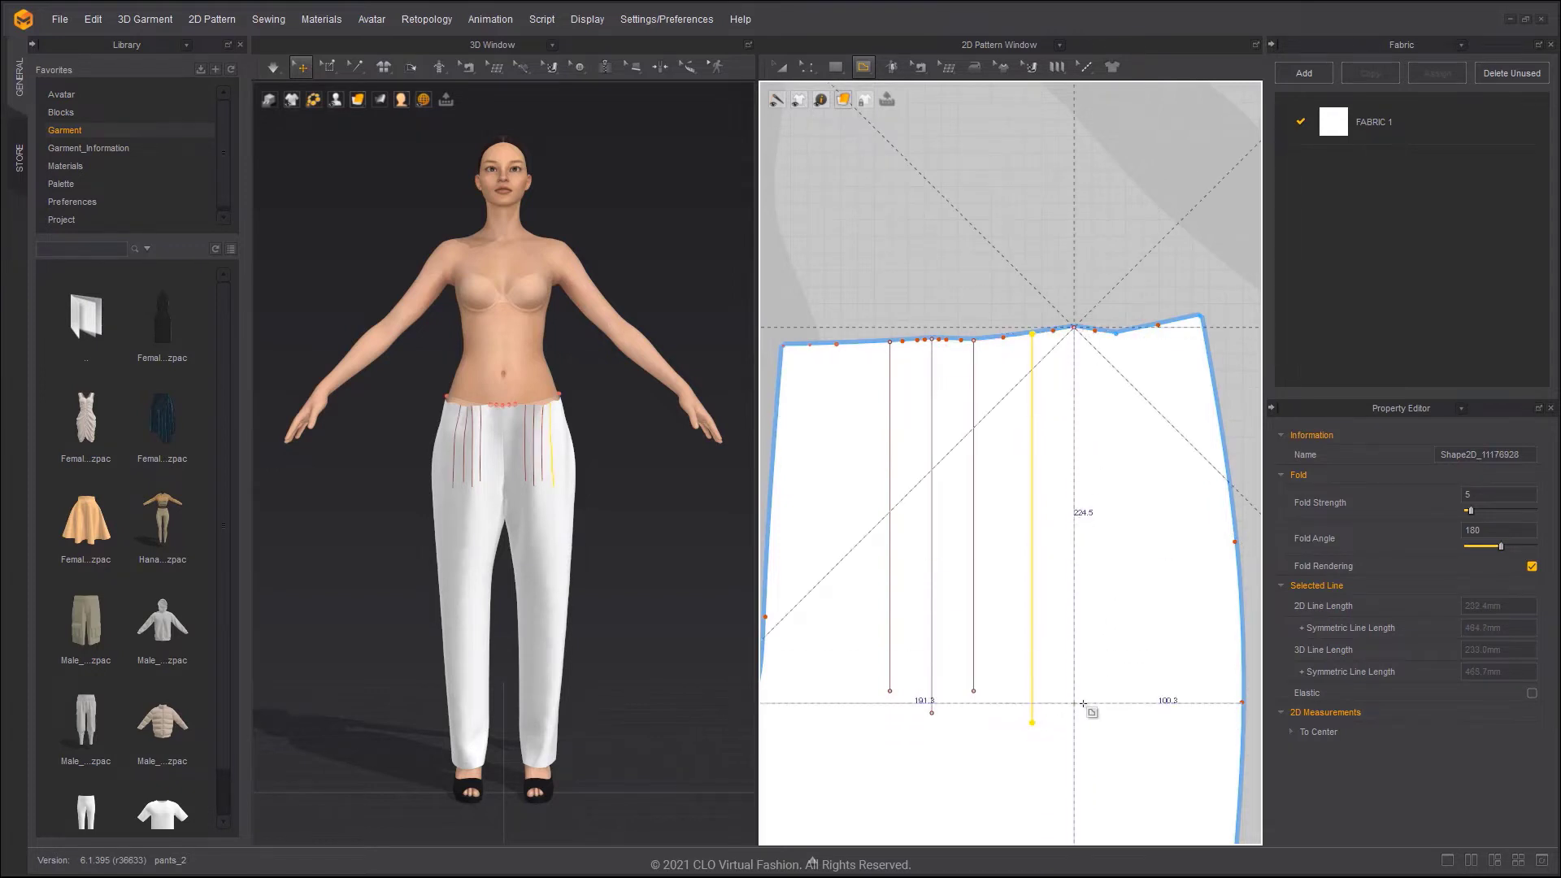
double_click(1139, 354)
click(1117, 332)
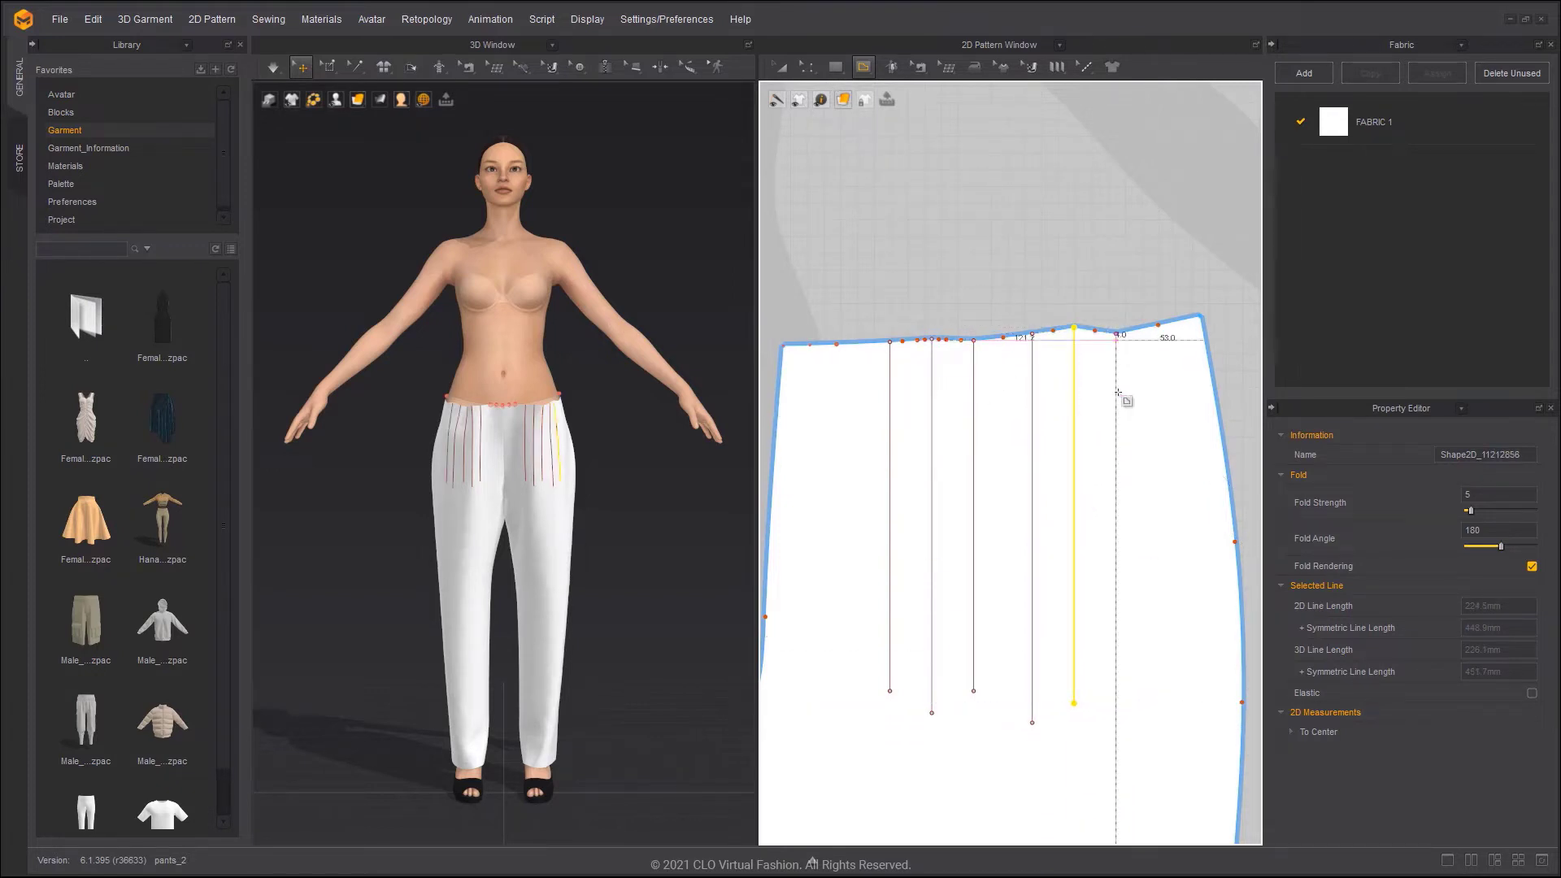
double_click(1118, 719)
Apply Pleats Fold across the six internal lines as knife pleats with 3 internal lines per pleat and a 0 - 360 fold angle
scroll(660, 539, down, 1)
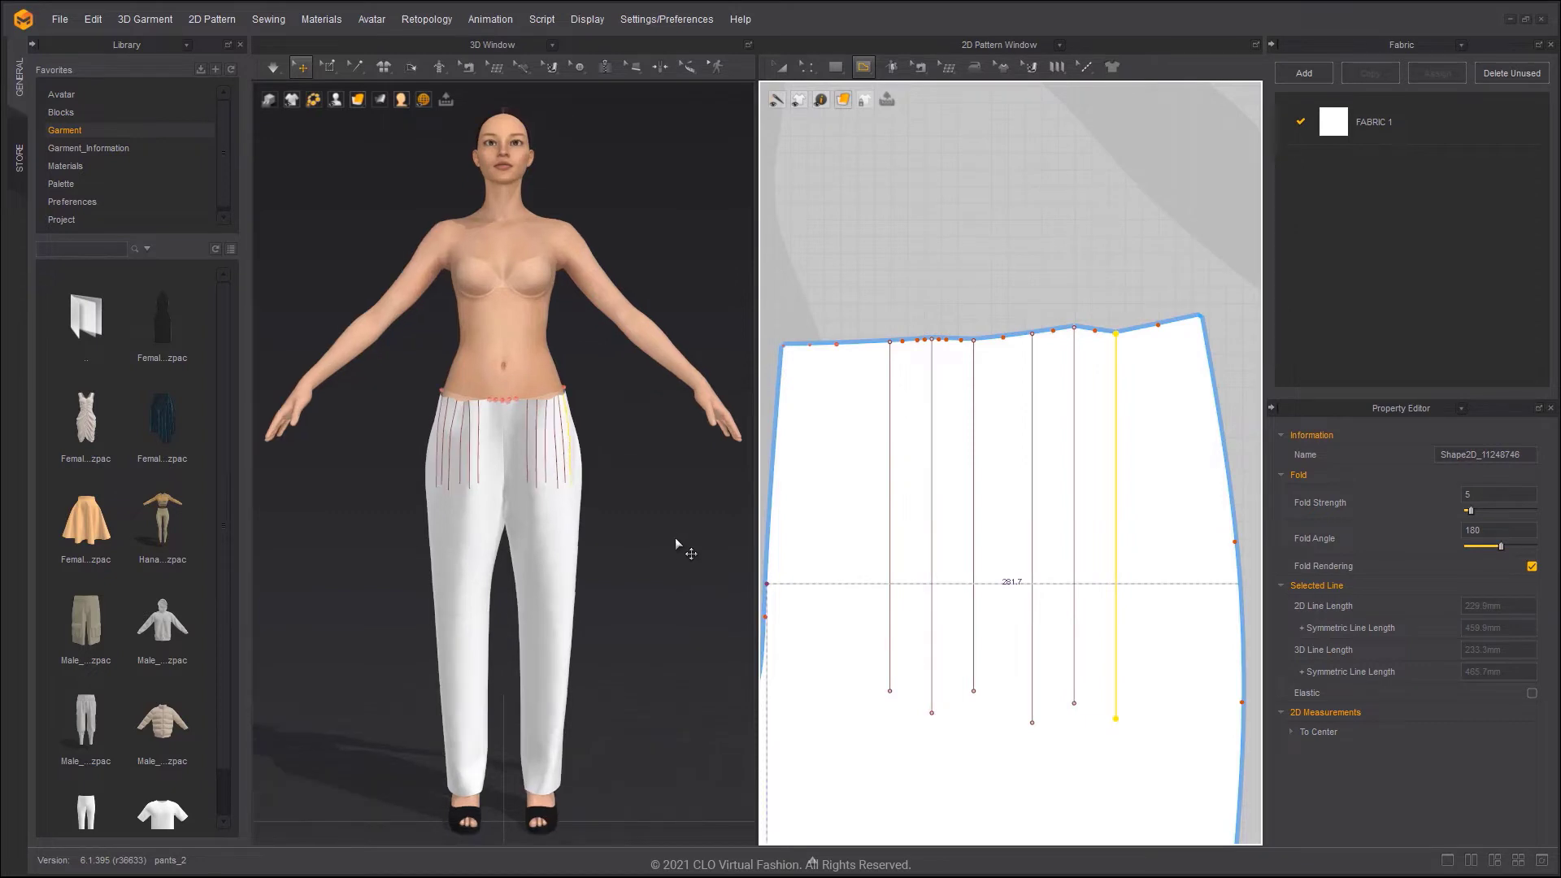
right_drag(675, 538, 658, 529)
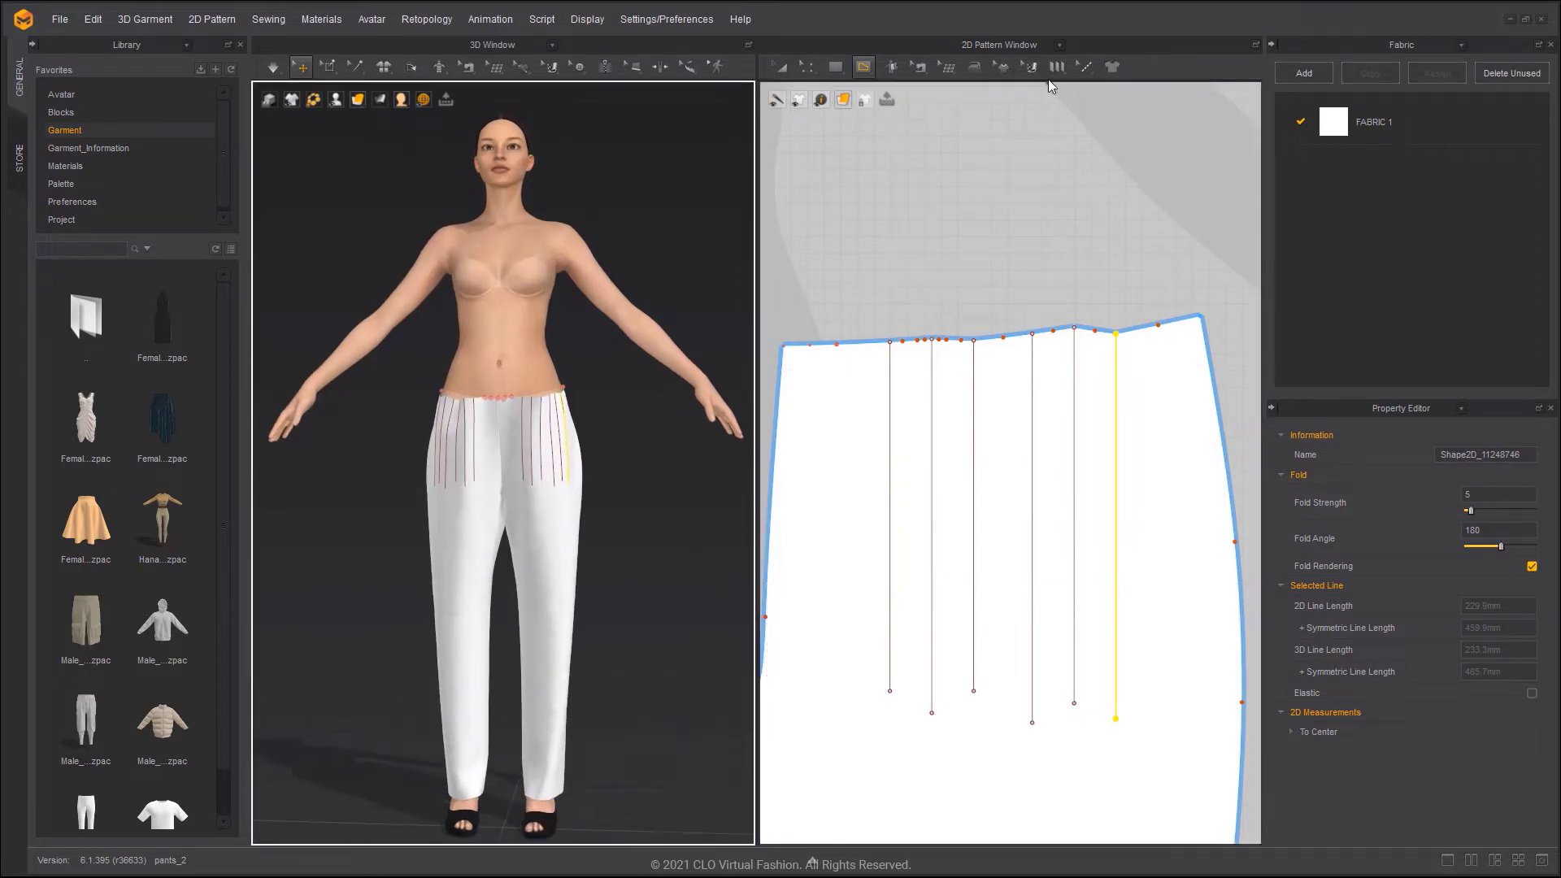
click(1051, 71)
click(1081, 95)
click(859, 436)
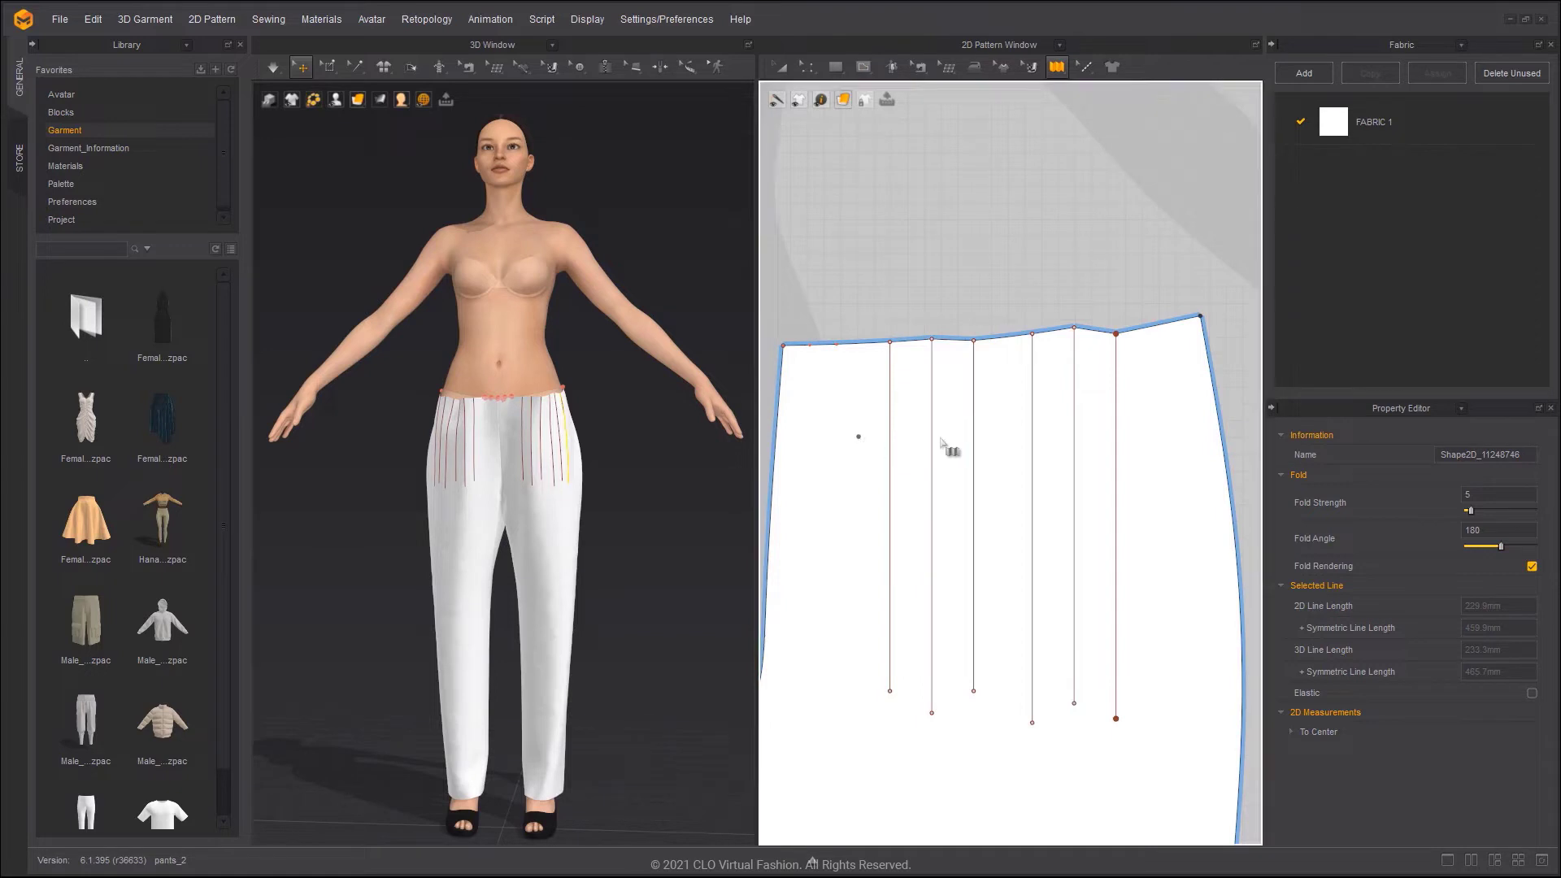
click(1122, 437)
scroll(1124, 436, down, 3)
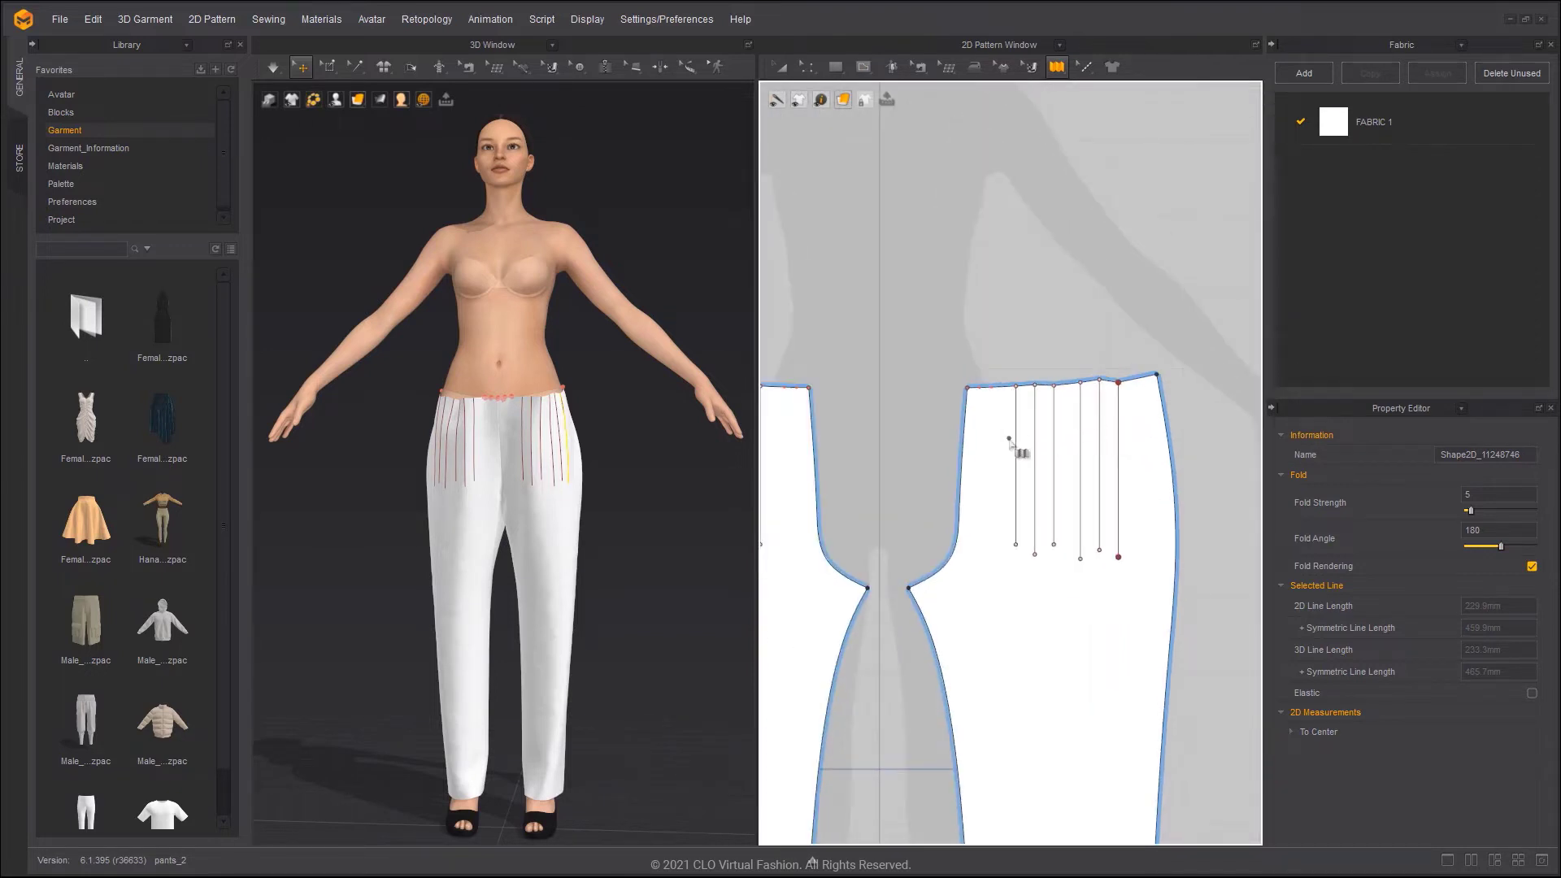
click(1136, 436)
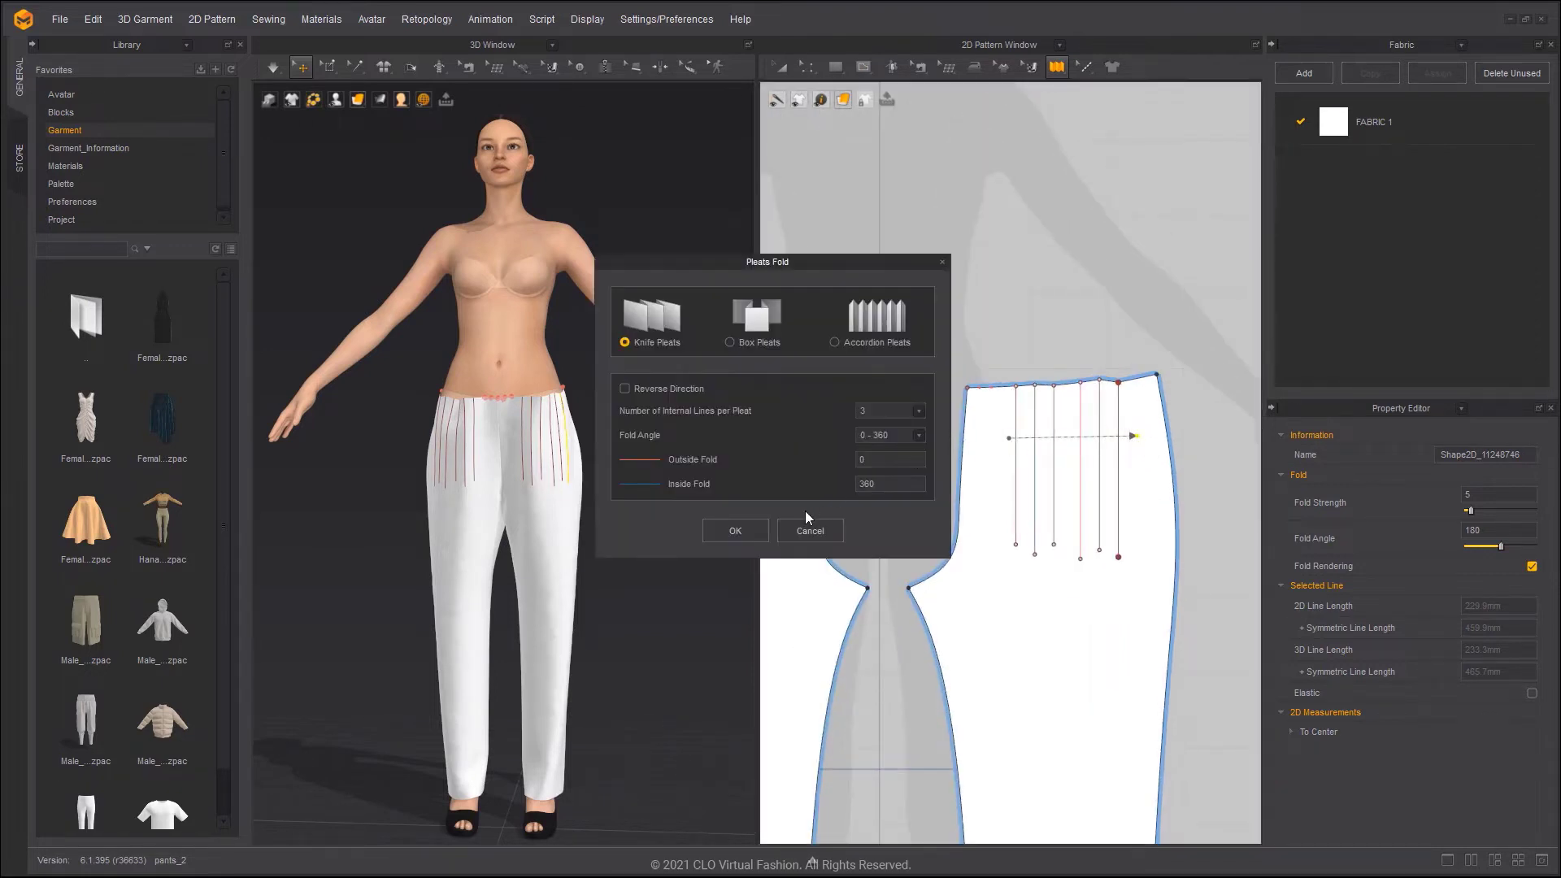
click(735, 530)
scroll(1141, 419, up, 3)
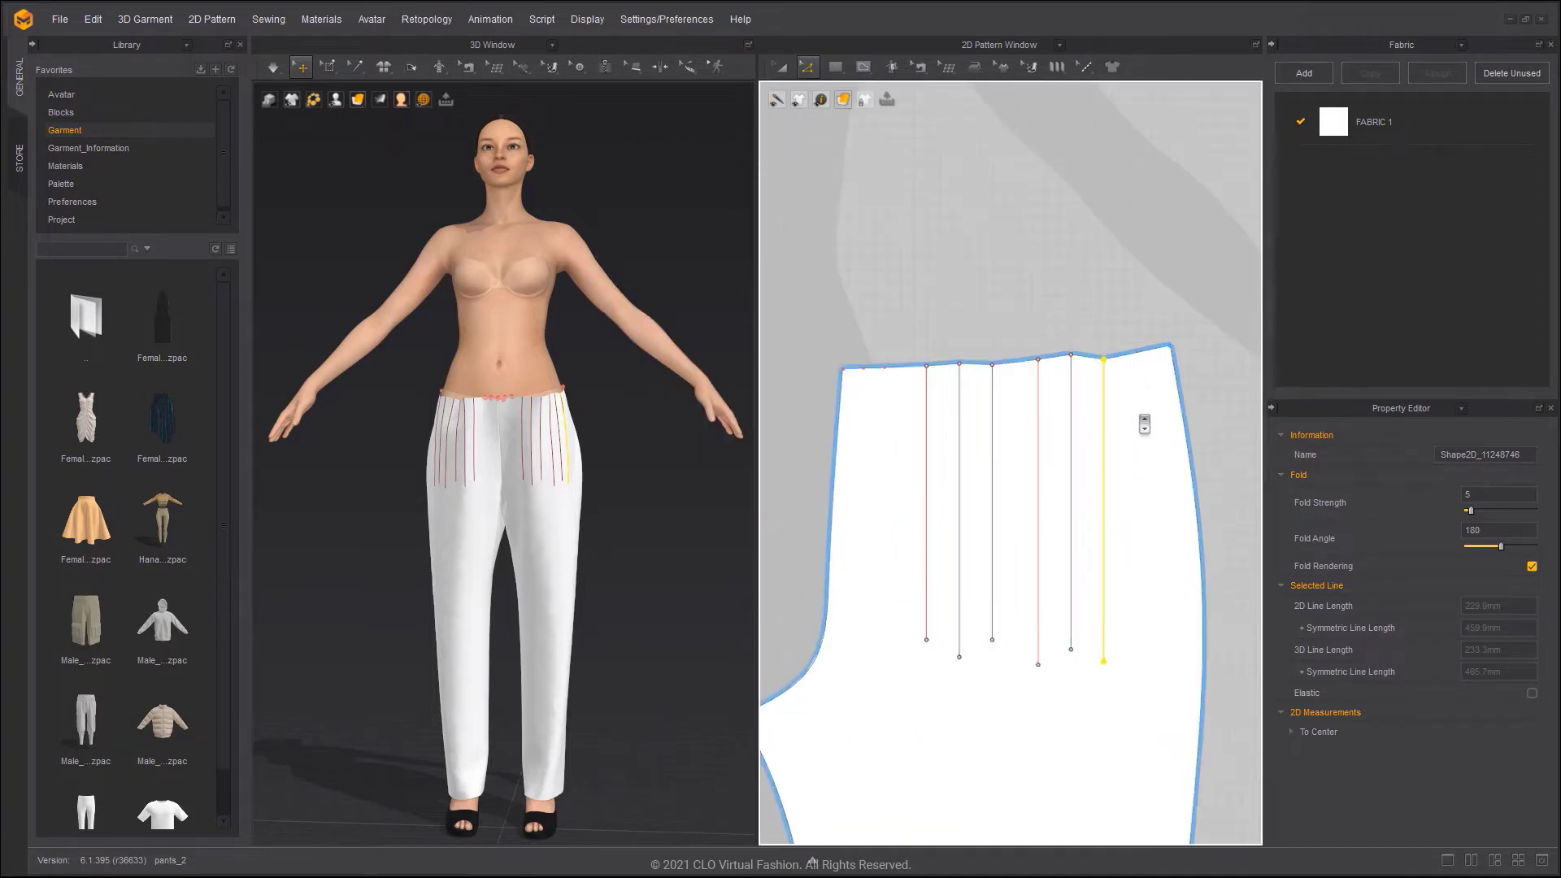
click(1071, 312)
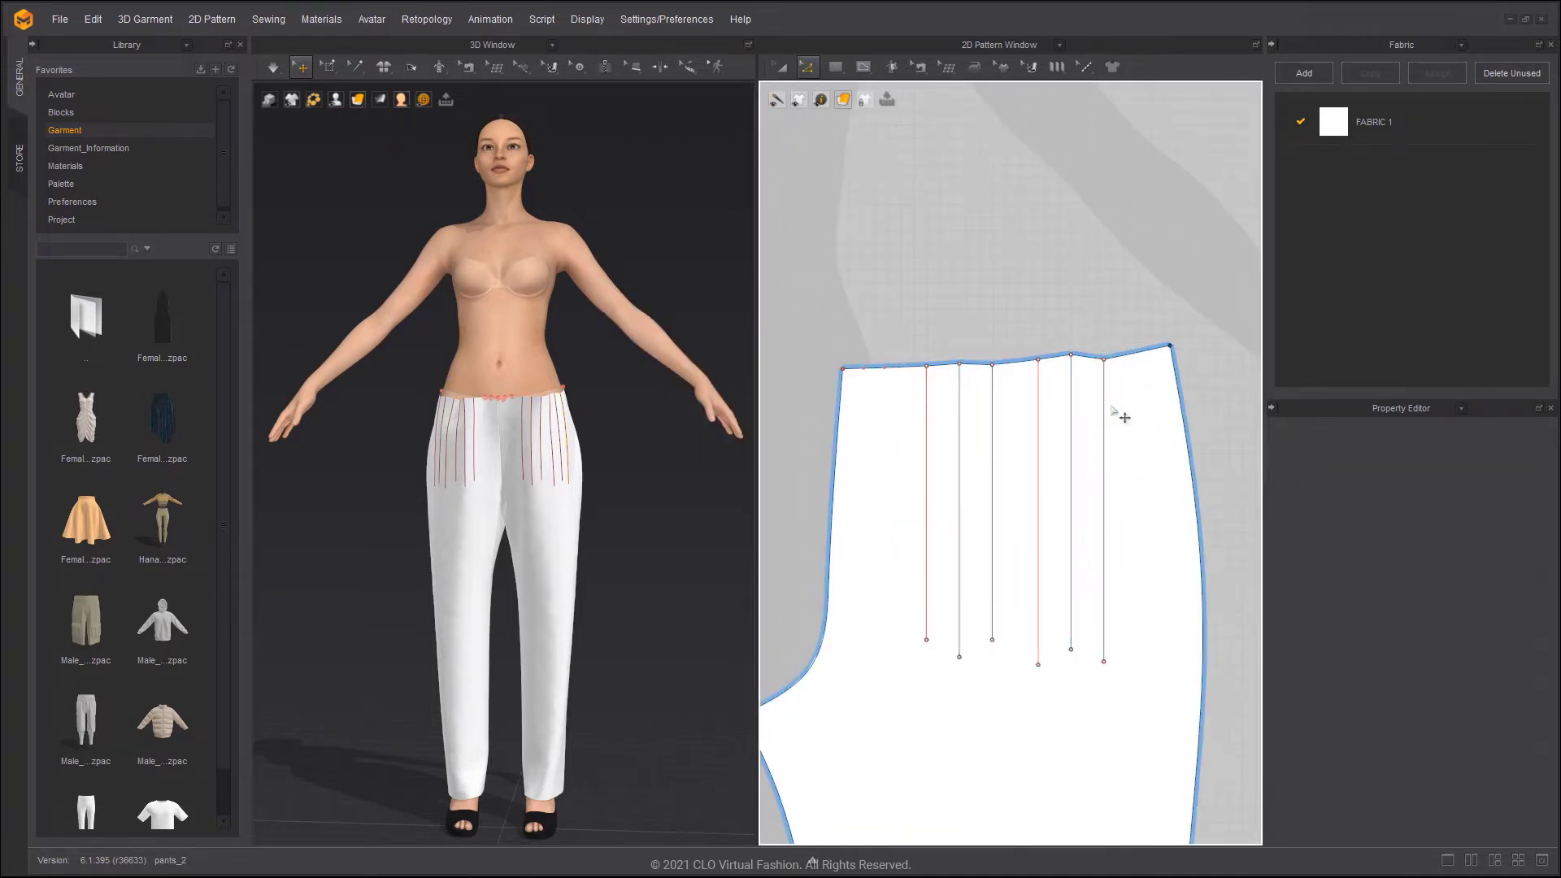
scroll(622, 425, up, 4)
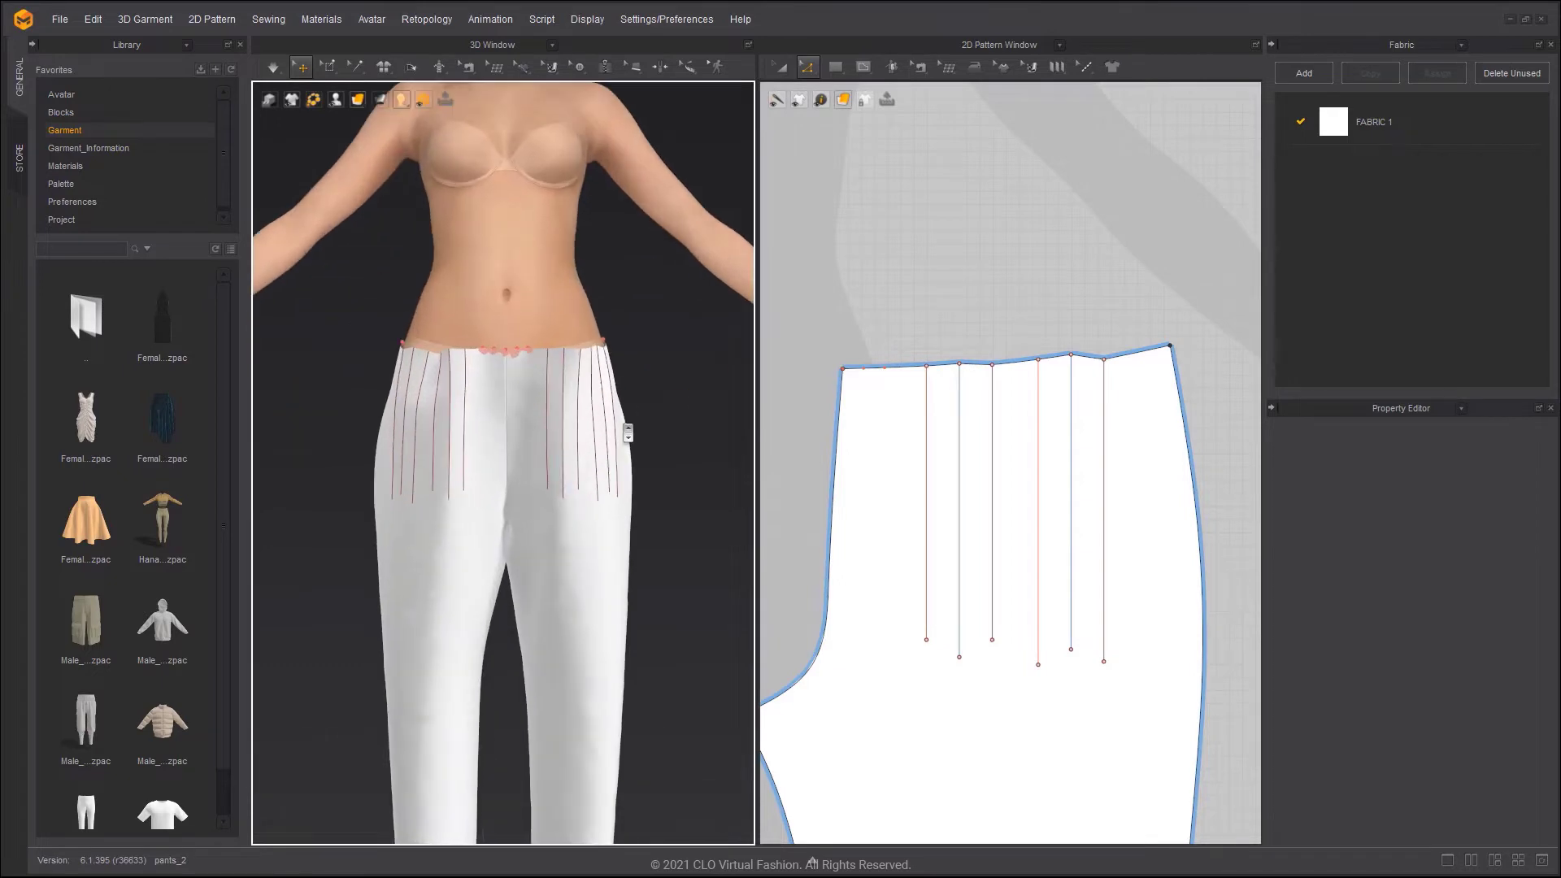
right_drag(619, 439, 618, 442)
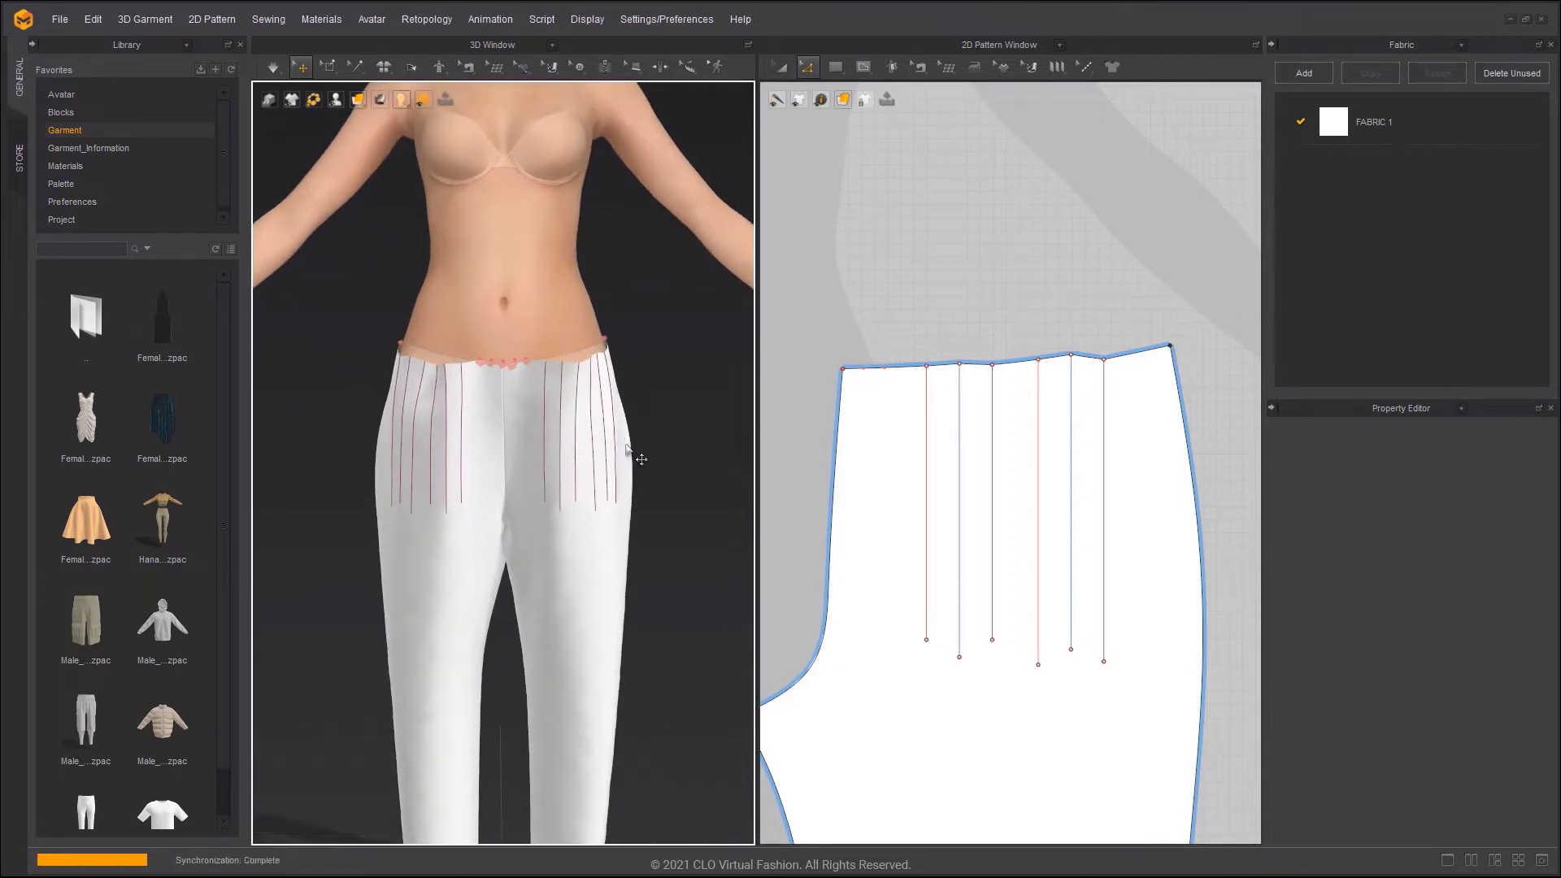
Simulate the folded pleats briefly, apply Strengthen to both front leg patterns, and simulate the garment again
key(space)
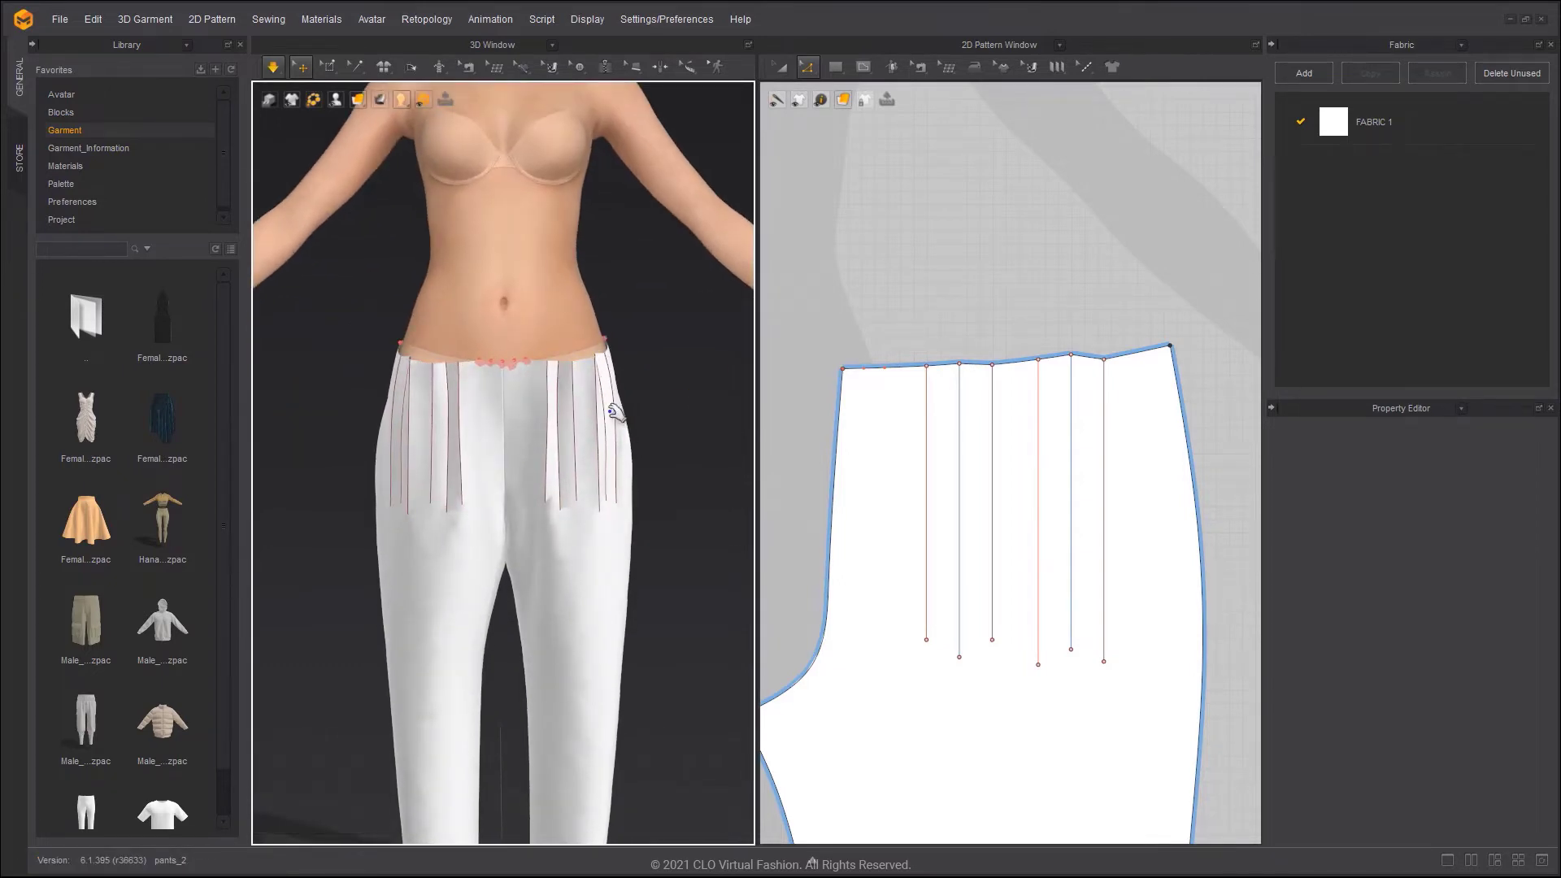
key(space)
right_drag(613, 418, 607, 458)
key(a)
click(602, 442)
shift+click(474, 421)
right_click(475, 421)
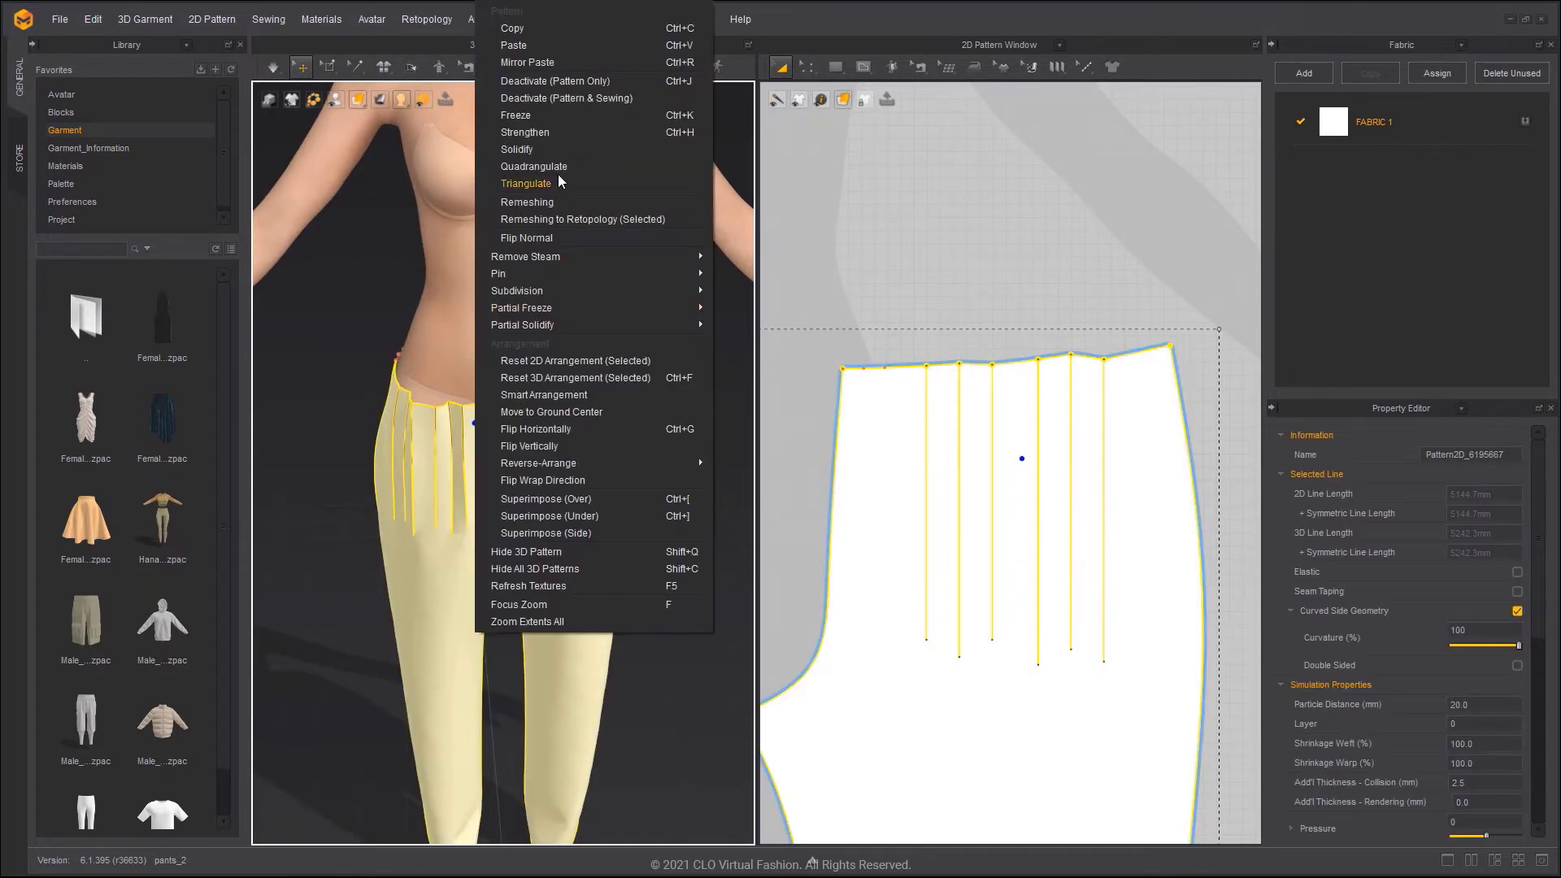
click(553, 127)
key(space)
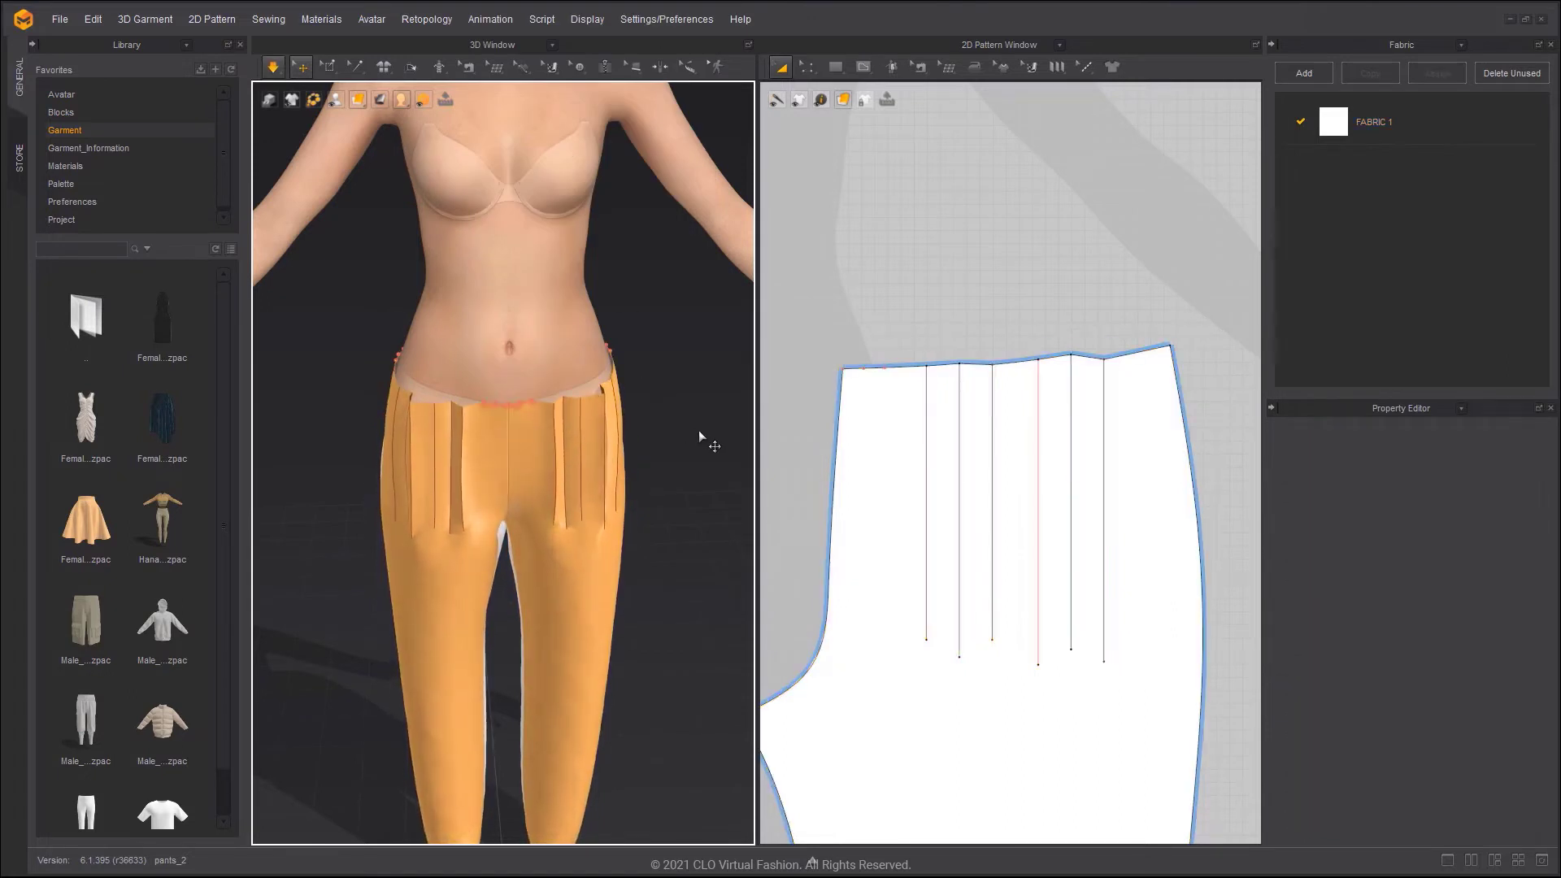
click(588, 426)
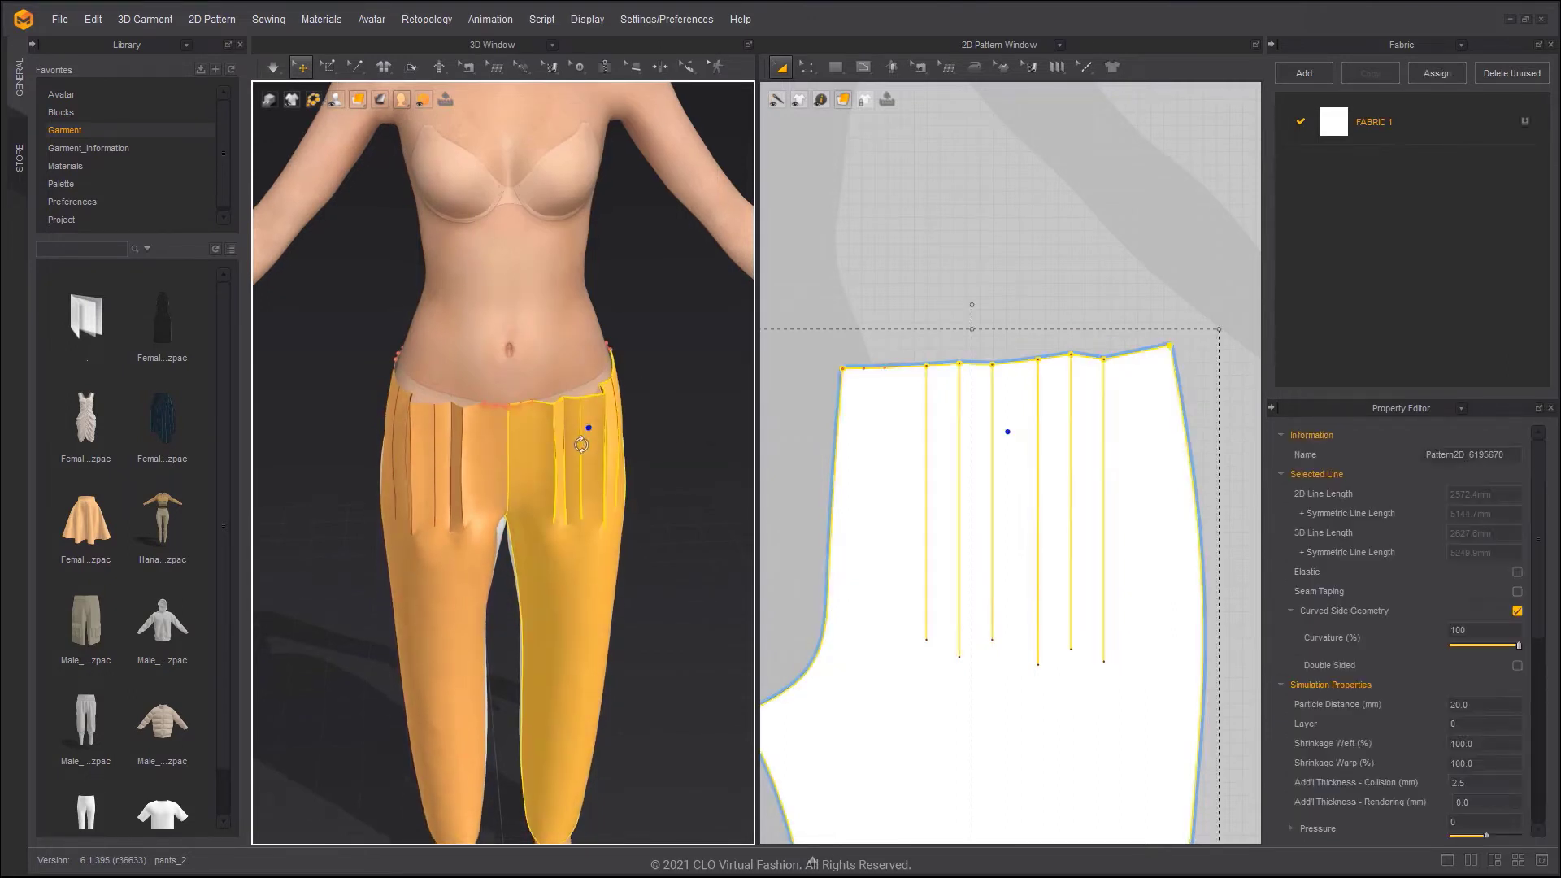
scroll(589, 427, down, 3)
click(671, 467)
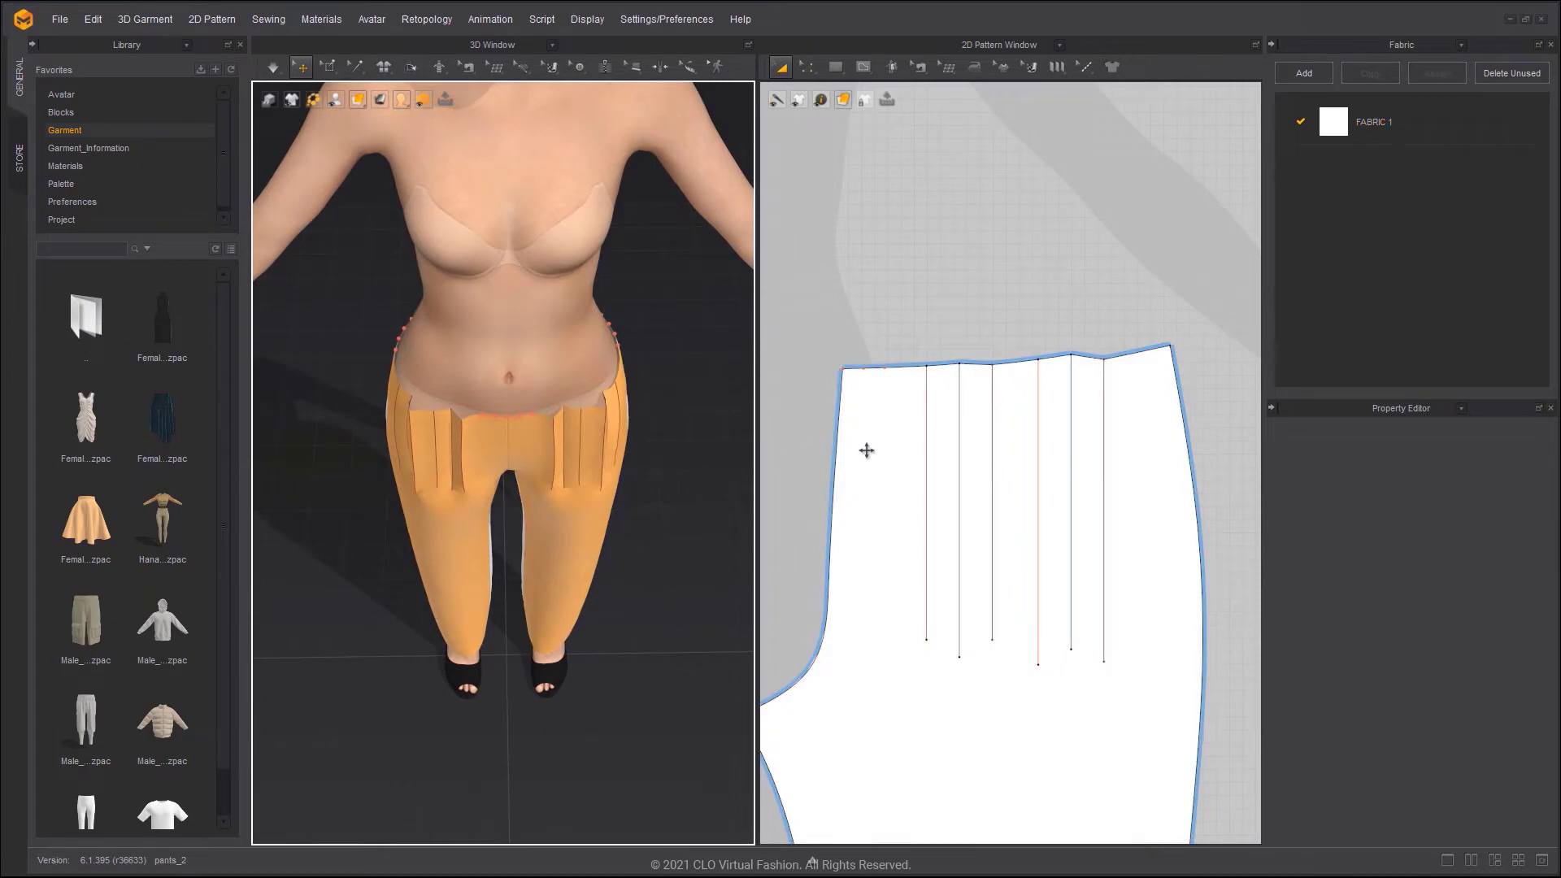
Free-sew the waistline segment between the first and second pleat lines to the one between the second and third
scroll(1032, 428, down, 4)
middle_drag(1120, 418, 1032, 419)
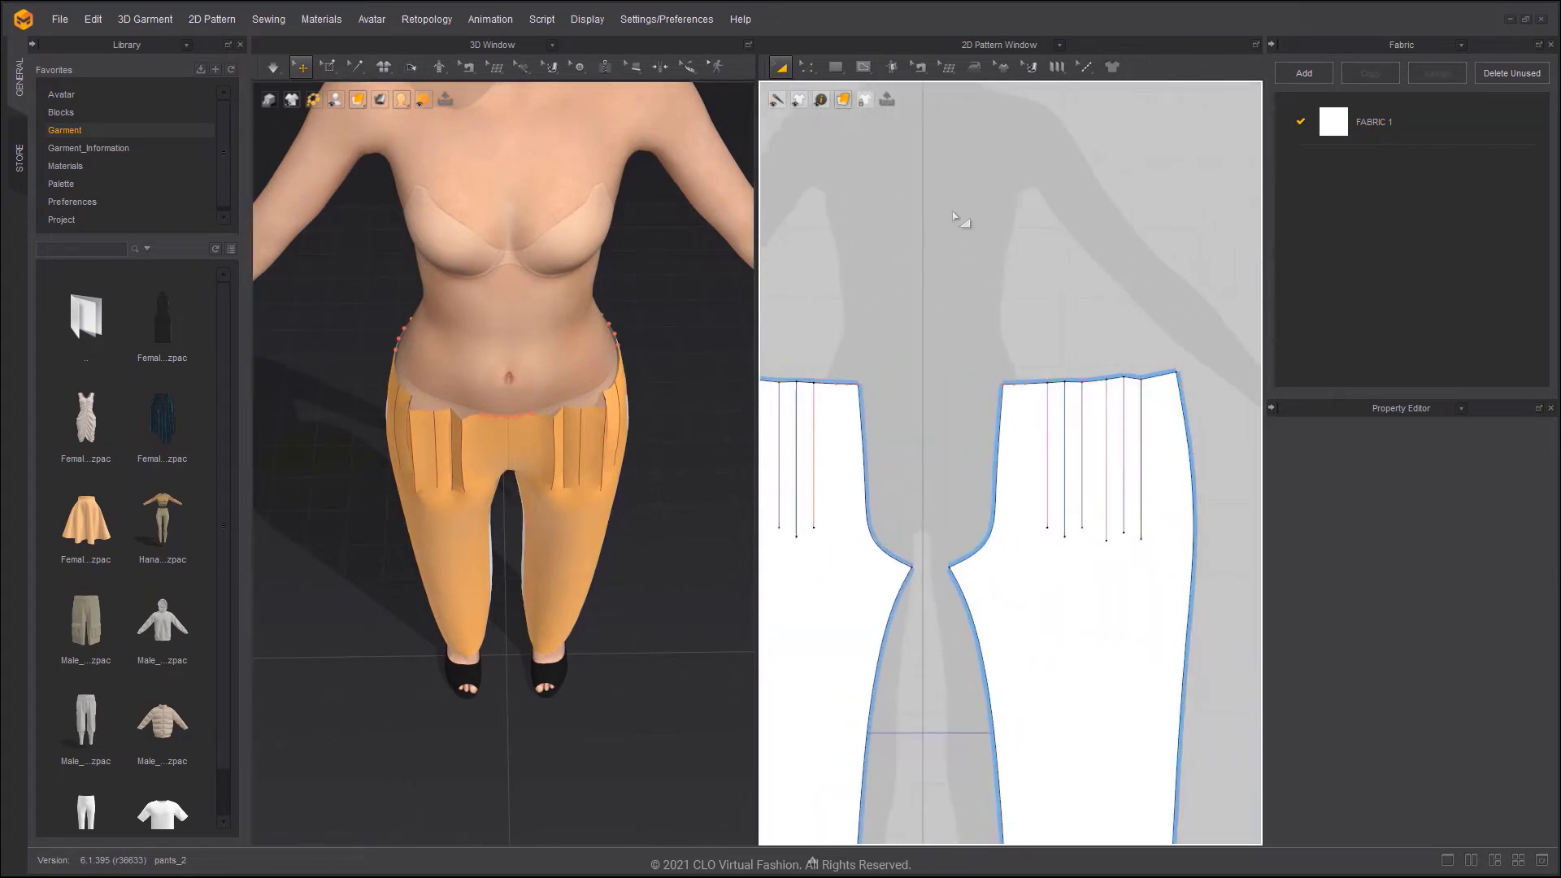
click(929, 70)
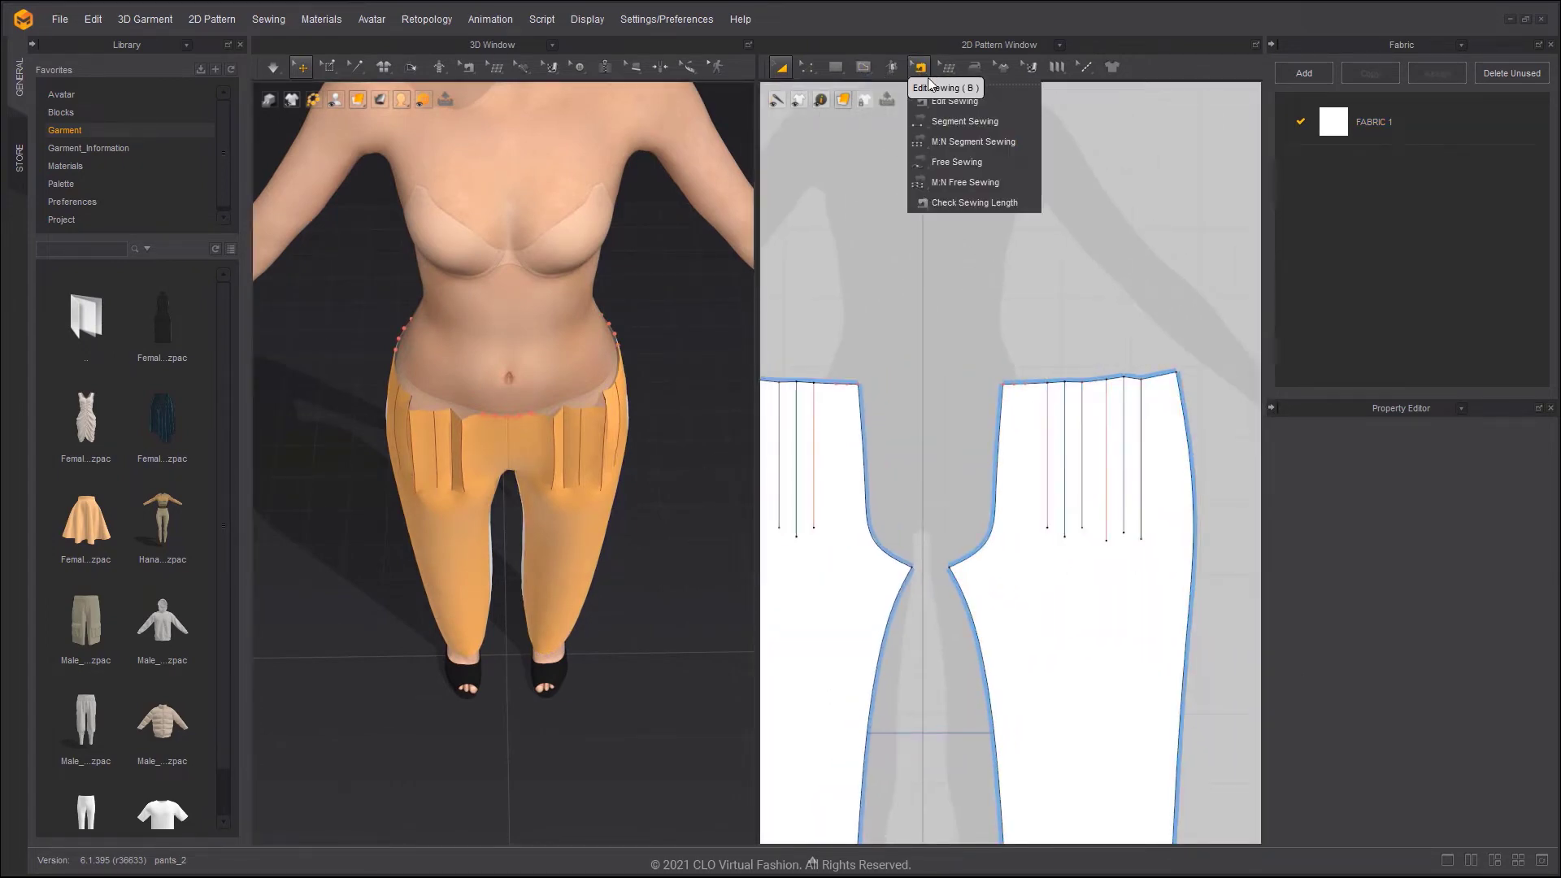
click(986, 202)
scroll(1087, 439, up, 4)
click(1068, 349)
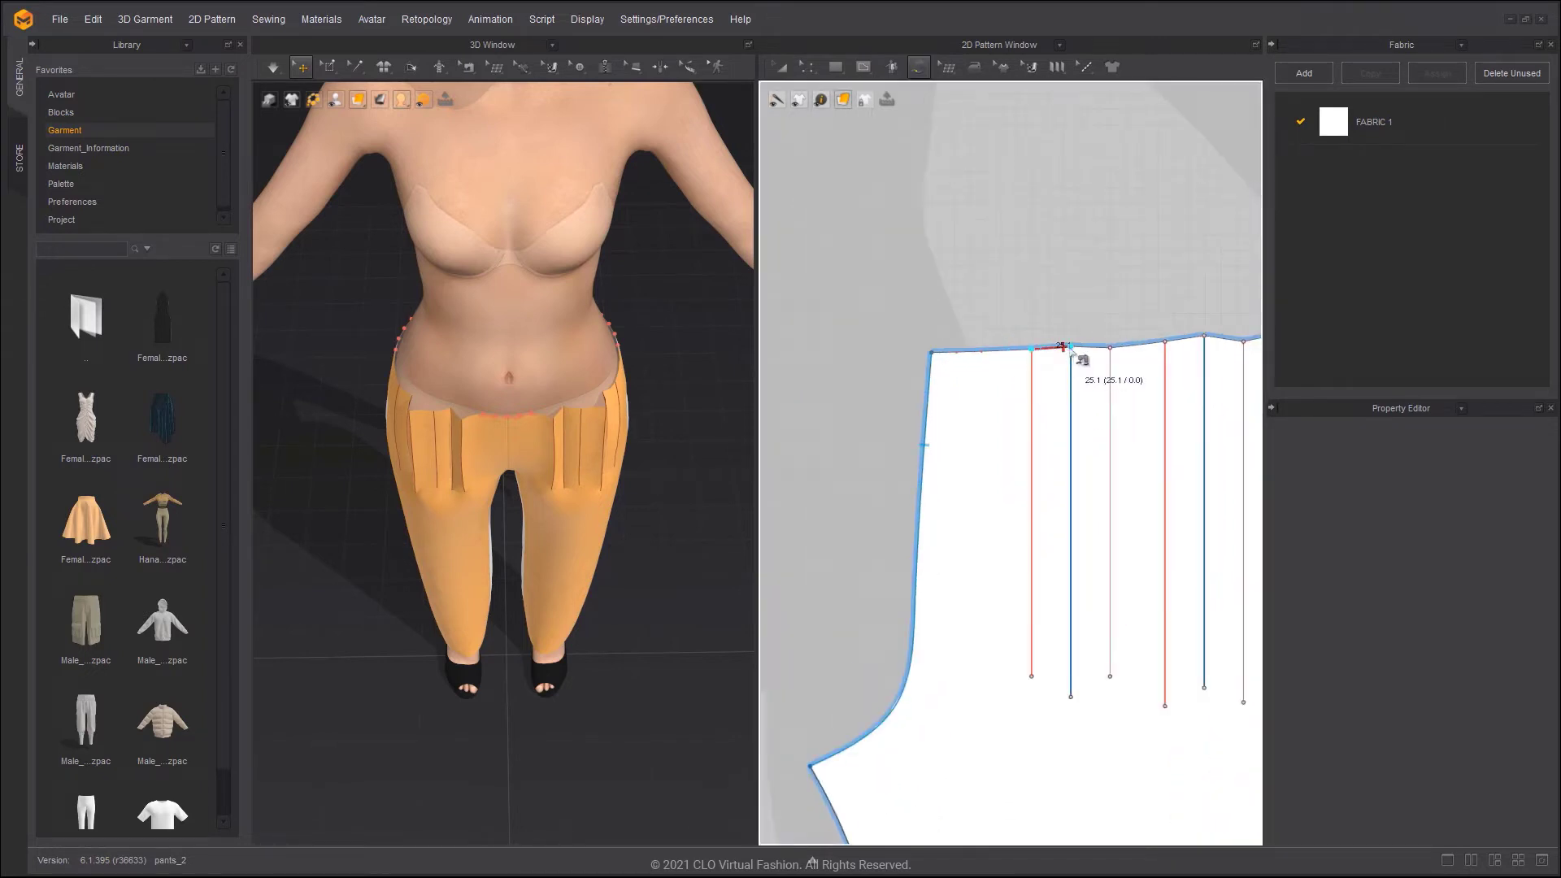
click(1076, 348)
click(1106, 351)
Free-sew the first pleat's waistline segment to the equally long waistline stretch beside it on the centre-front side
middle_drag(1108, 336, 1017, 355)
scroll(1015, 356, up, 3)
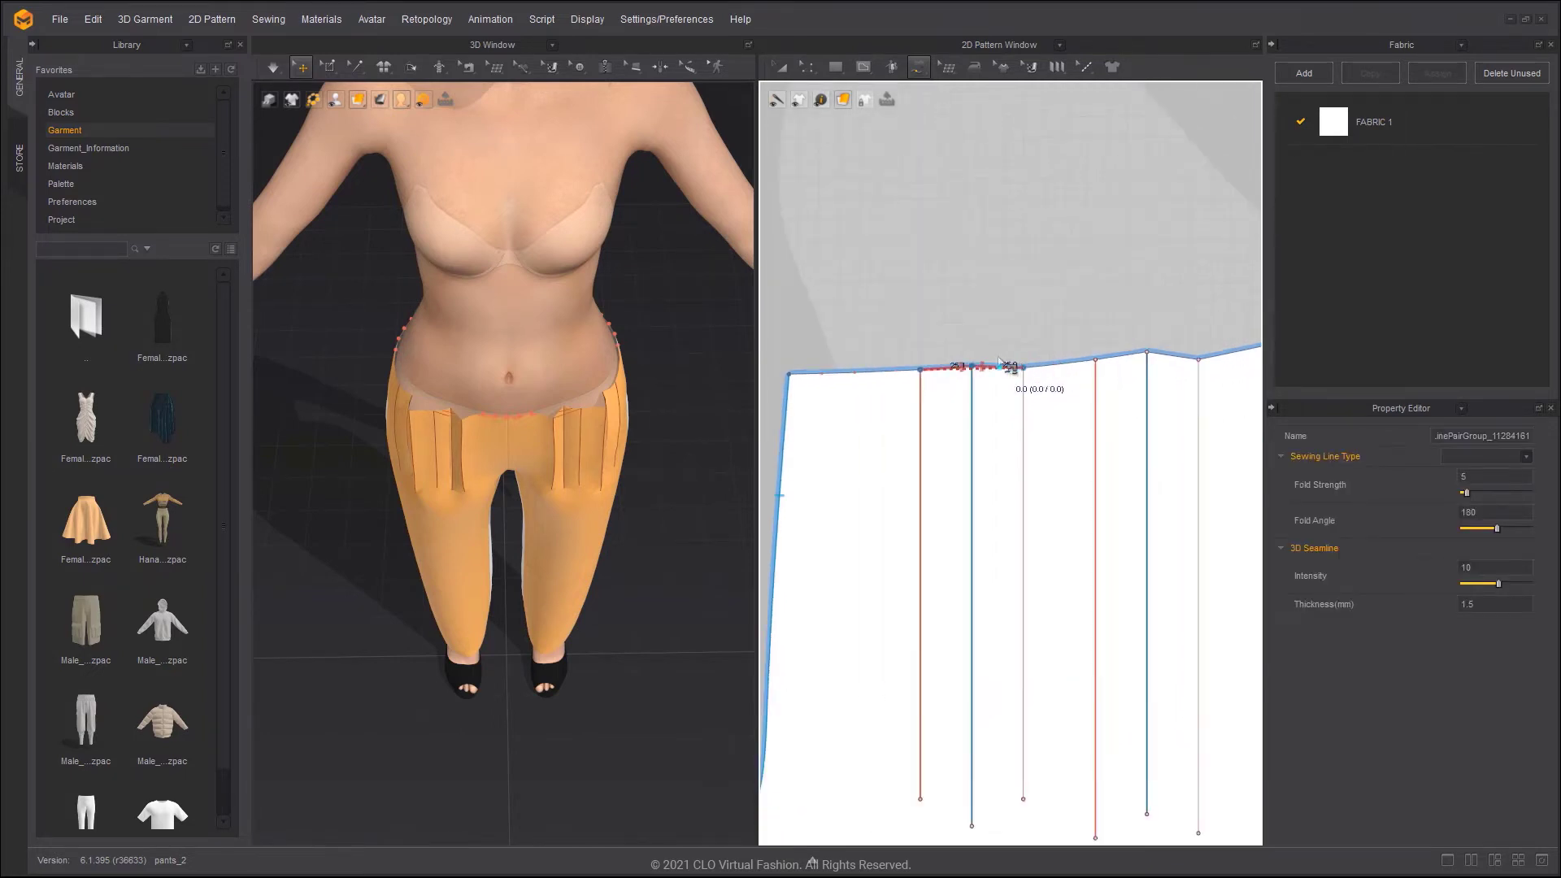
click(920, 368)
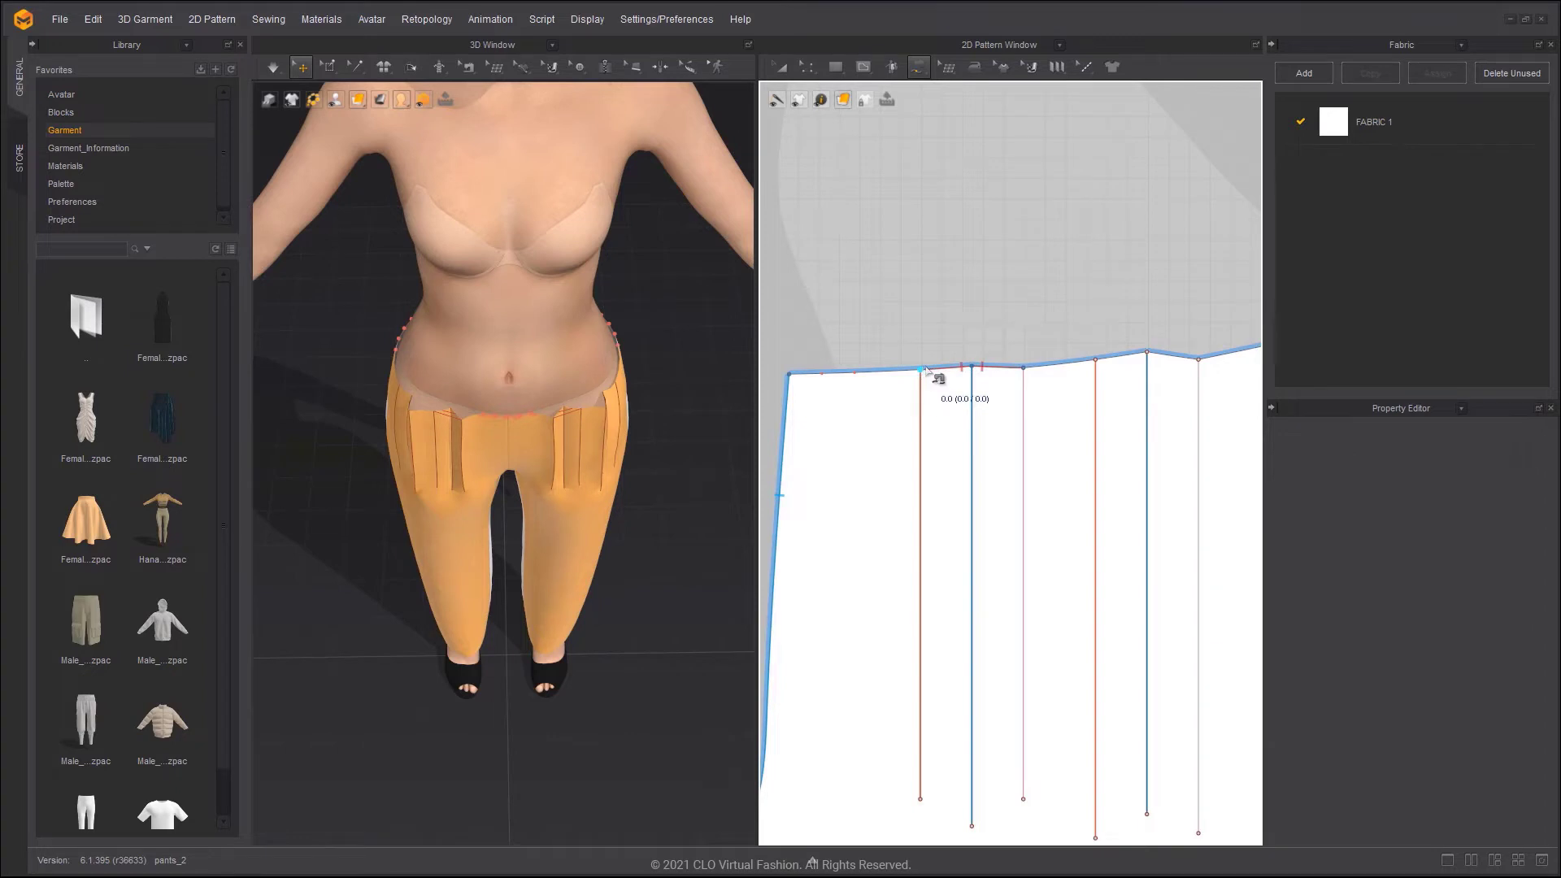
click(970, 368)
click(870, 371)
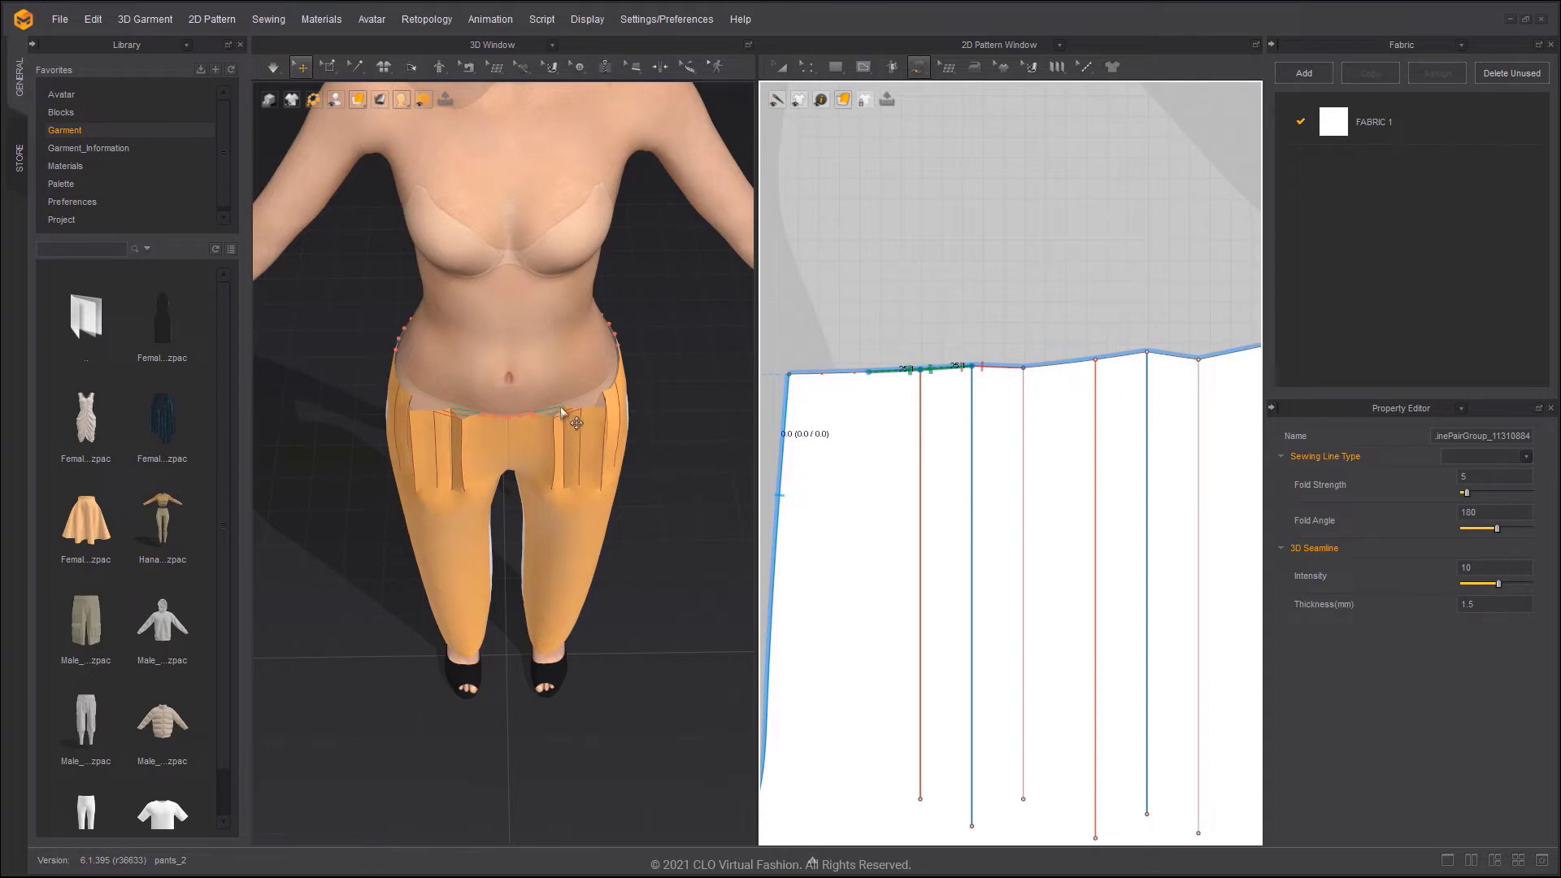
Sew the second pleat's two waistline segments together and its first segment to the adjoining waistline on the centre-front side
middle_drag(1109, 388, 979, 412)
click(969, 384)
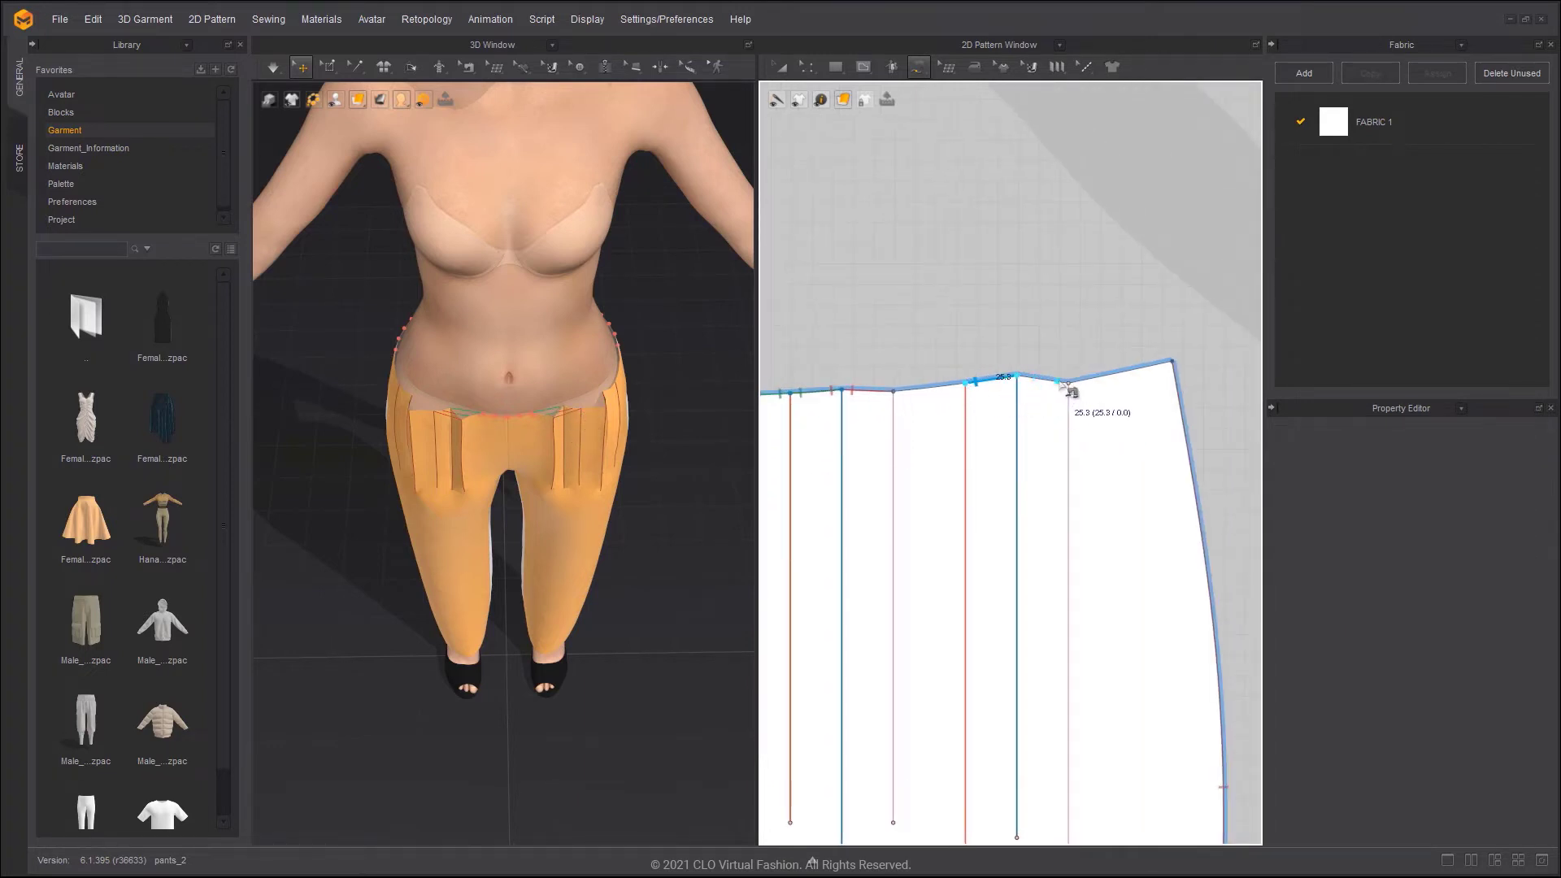
click(1015, 374)
click(1020, 378)
click(1070, 383)
click(1018, 377)
click(965, 387)
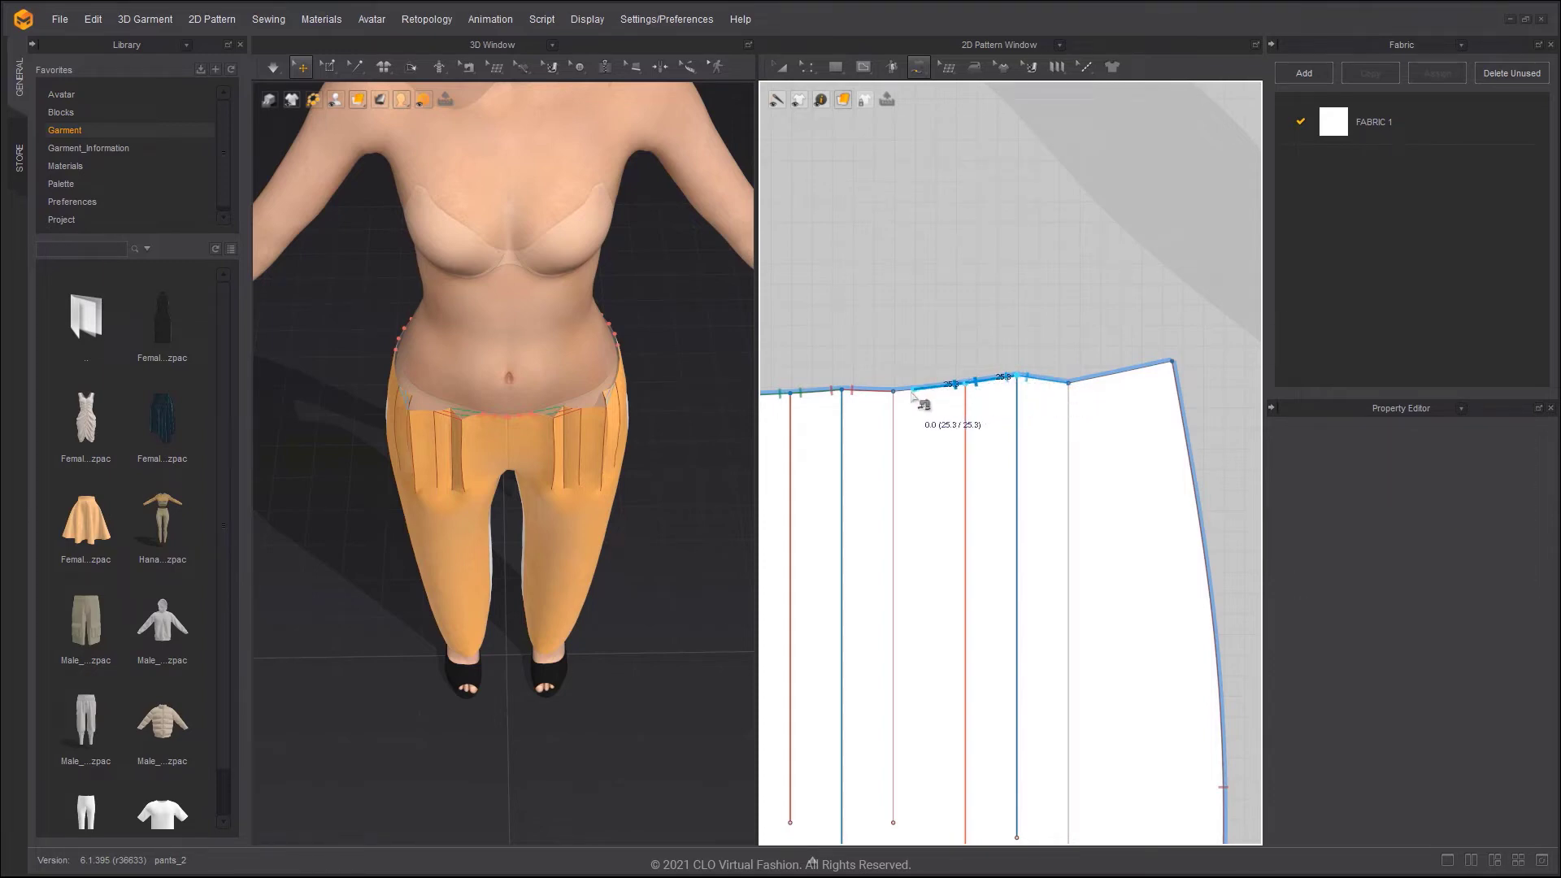
click(912, 392)
Simulate the sewn pleats and remove the strengthening from both front leg patterns
right_drag(613, 420, 611, 431)
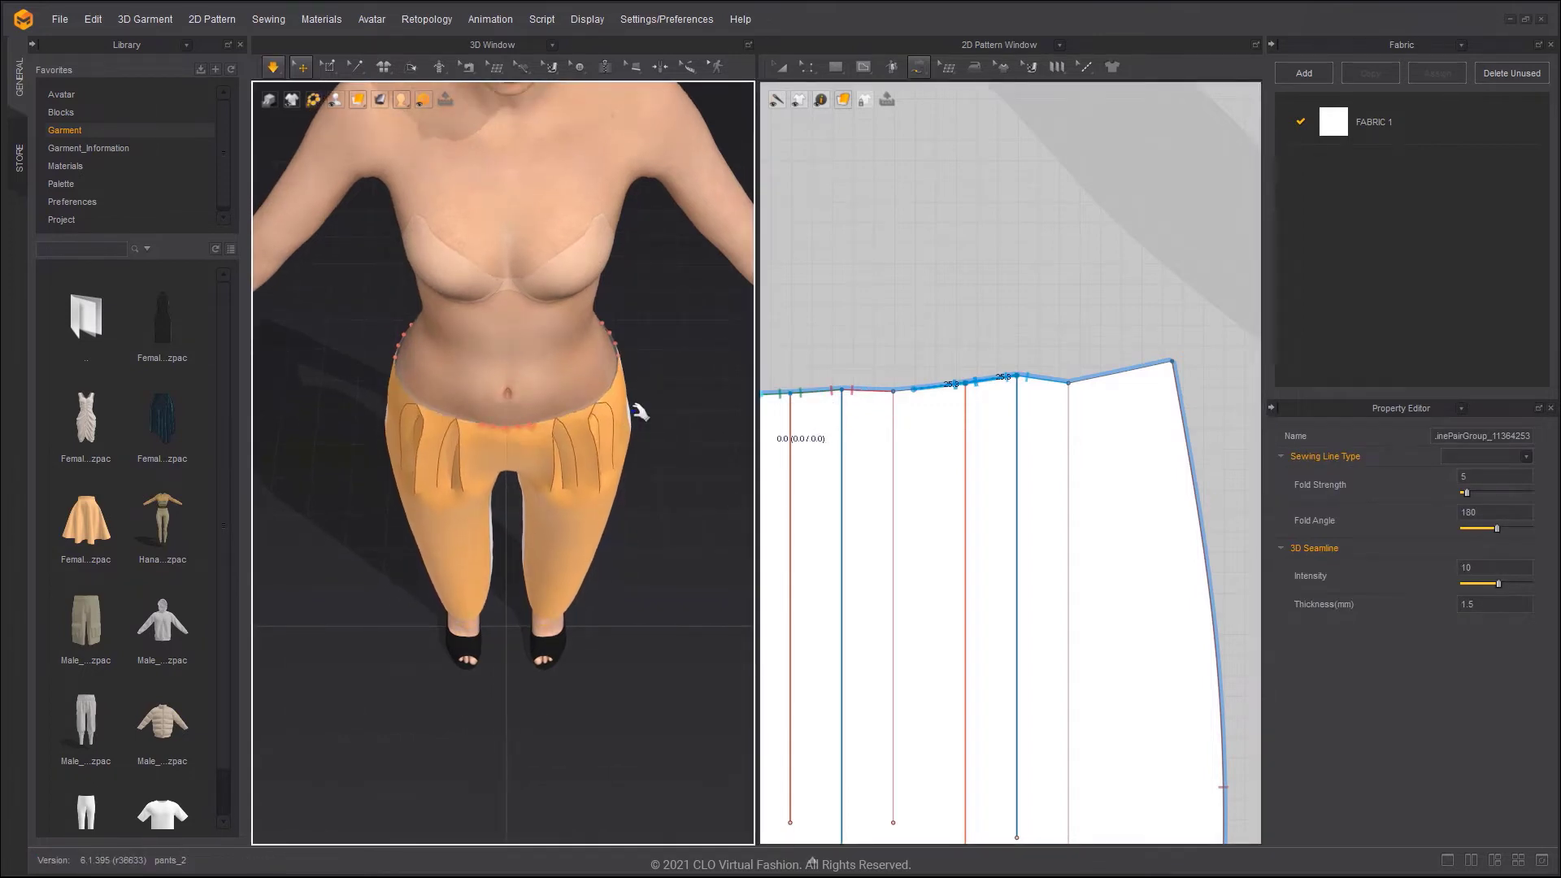
right_drag(631, 419, 631, 317)
key(q)
click(581, 360)
click(465, 362)
right_click(463, 357)
middle_drag(413, 430, 411, 422)
shift+click(576, 399)
right_click(587, 364)
click(628, 149)
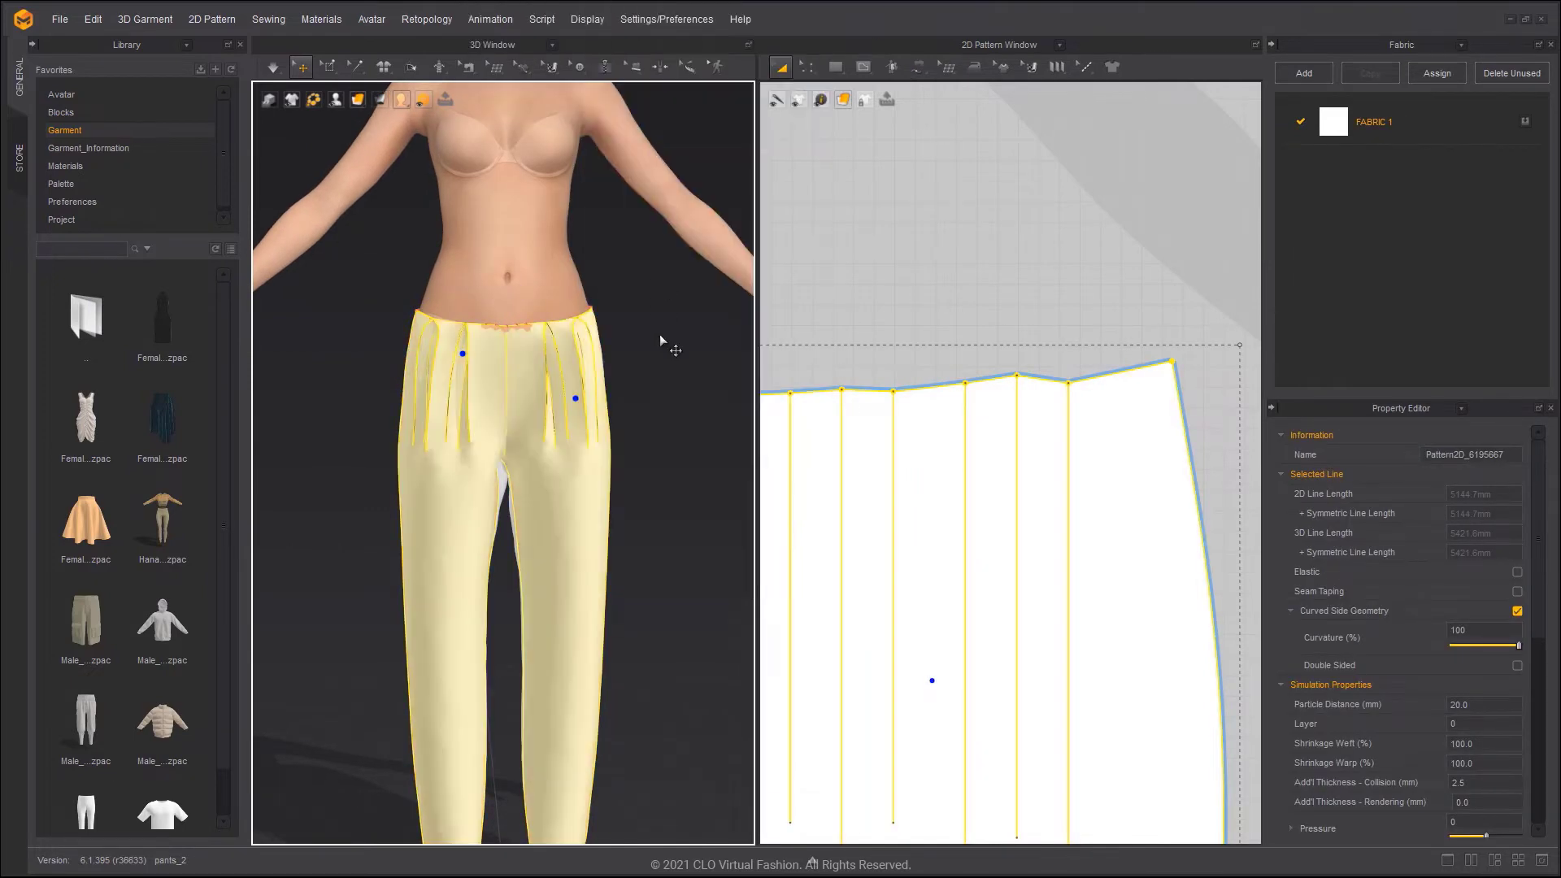
click(661, 334)
Shift the front leg's side seam horizontally outward in the 2D pattern and simulate the garment
mouse_move(661, 334)
right_down()
mouse_move(654, 355)
mouse_move(674, 356)
right_up()
right_drag(535, 364, 494, 358)
scroll(911, 437, down, 5)
scroll(1066, 404, up, 3)
key(z)
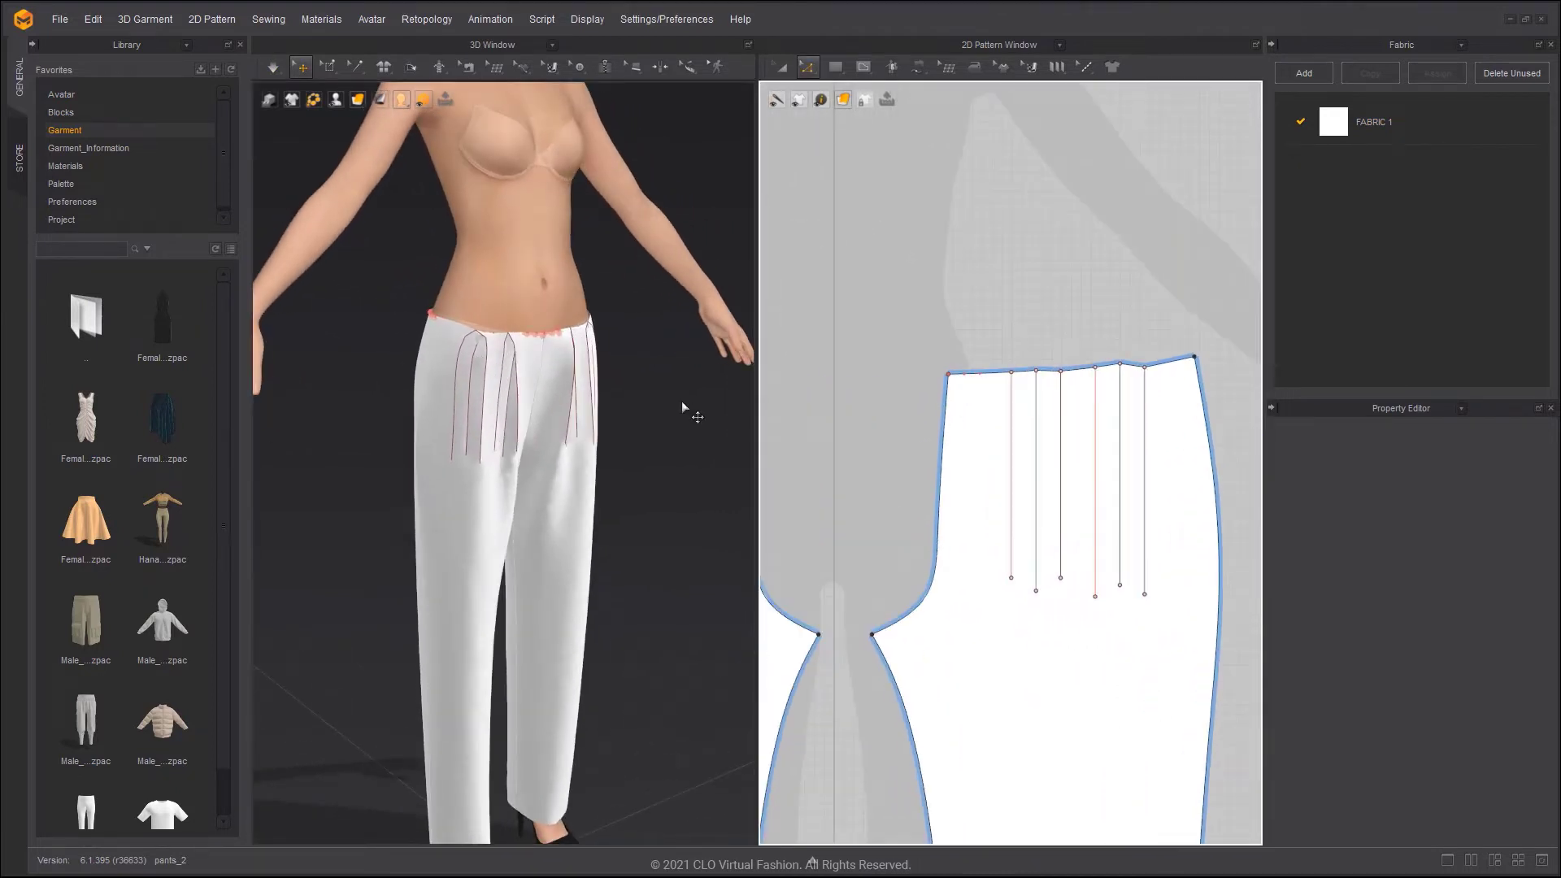
middle_drag(1210, 431, 1126, 429)
scroll(1126, 388, up, 2)
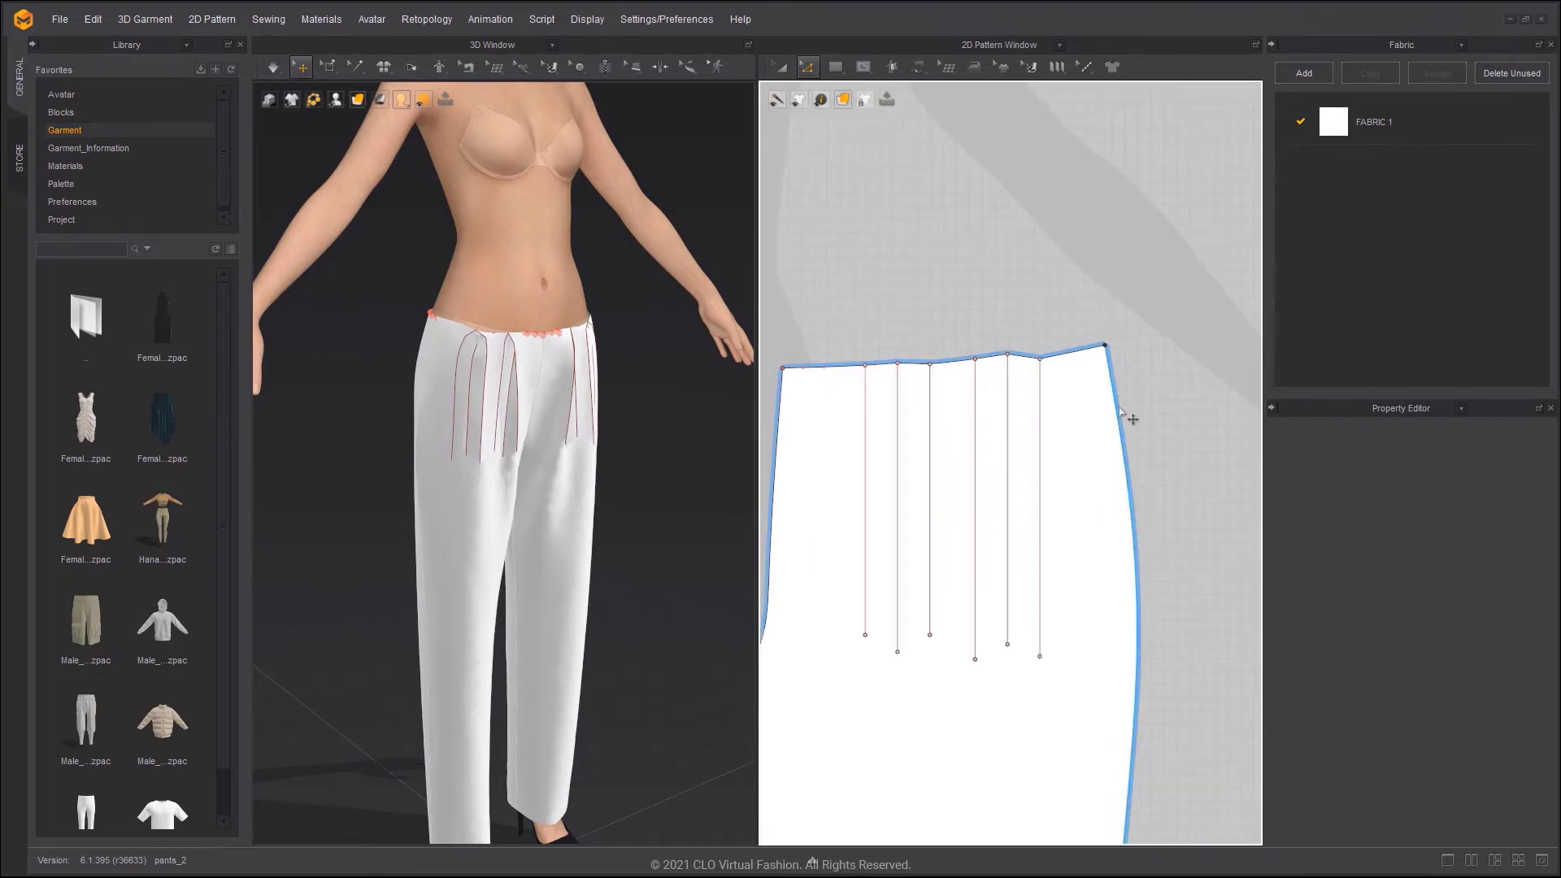
drag(1121, 412, 1141, 411)
key(space)
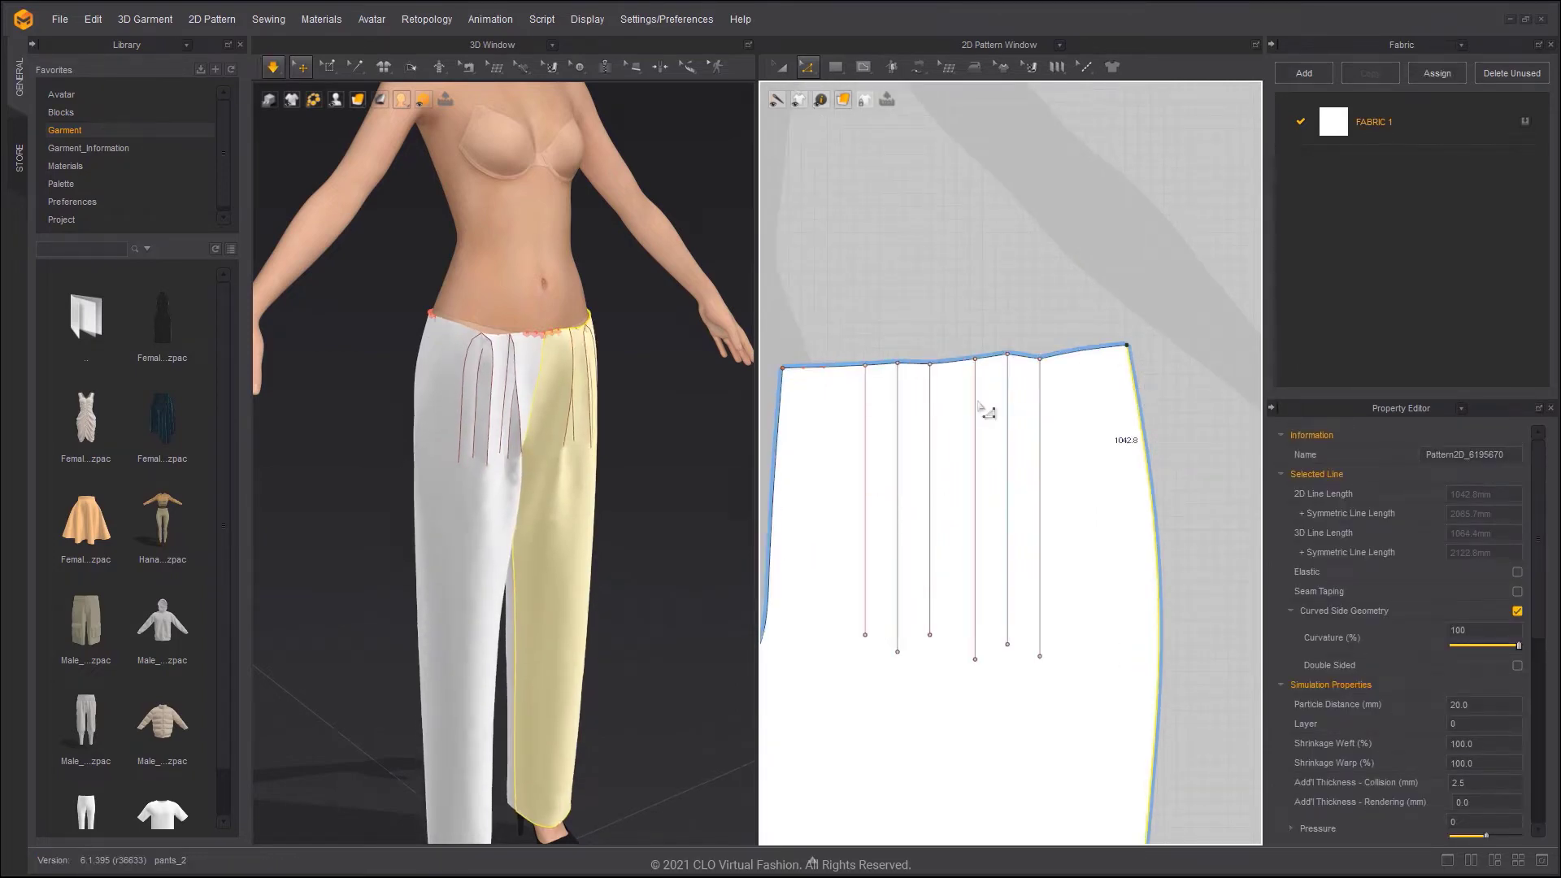
Move the centre-front waist corner point of the front leg pattern slightly outward toward the body's centre line
right_drag(561, 352, 401, 348)
click(536, 354)
scroll(1107, 350, up, 2)
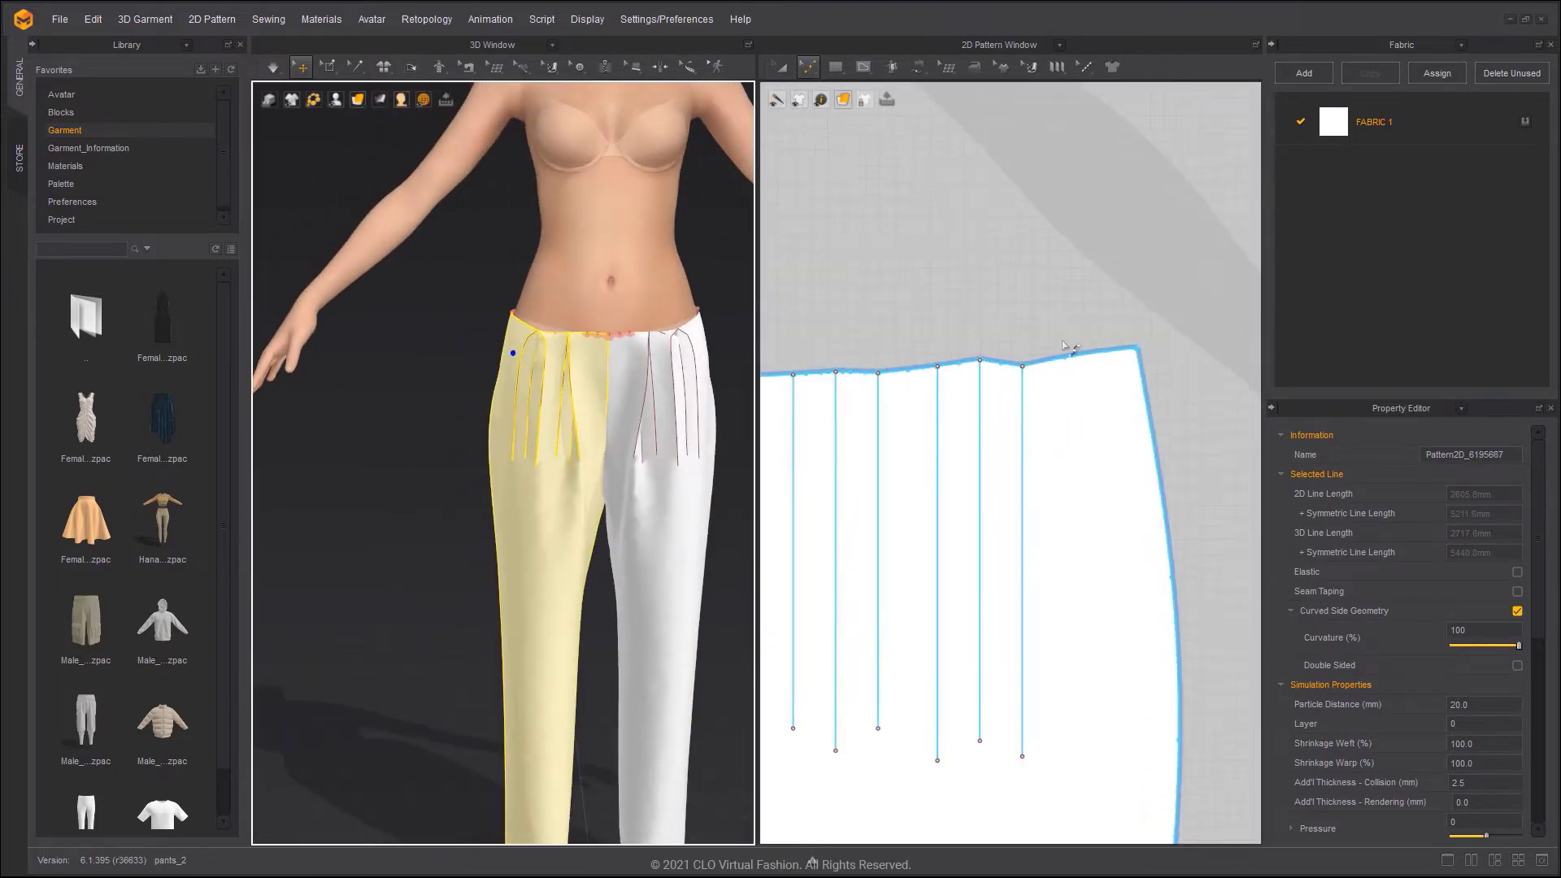
mouse_move(1004, 350)
middle_down()
mouse_move(1247, 329)
mouse_move(1096, 323)
middle_up()
key(z)
click(1104, 341)
click(1062, 336)
drag(1061, 339, 1042, 340)
Reshape the front crotch curve by moving its two curve points upward into a smooth line, and simulate the pants
key(v)
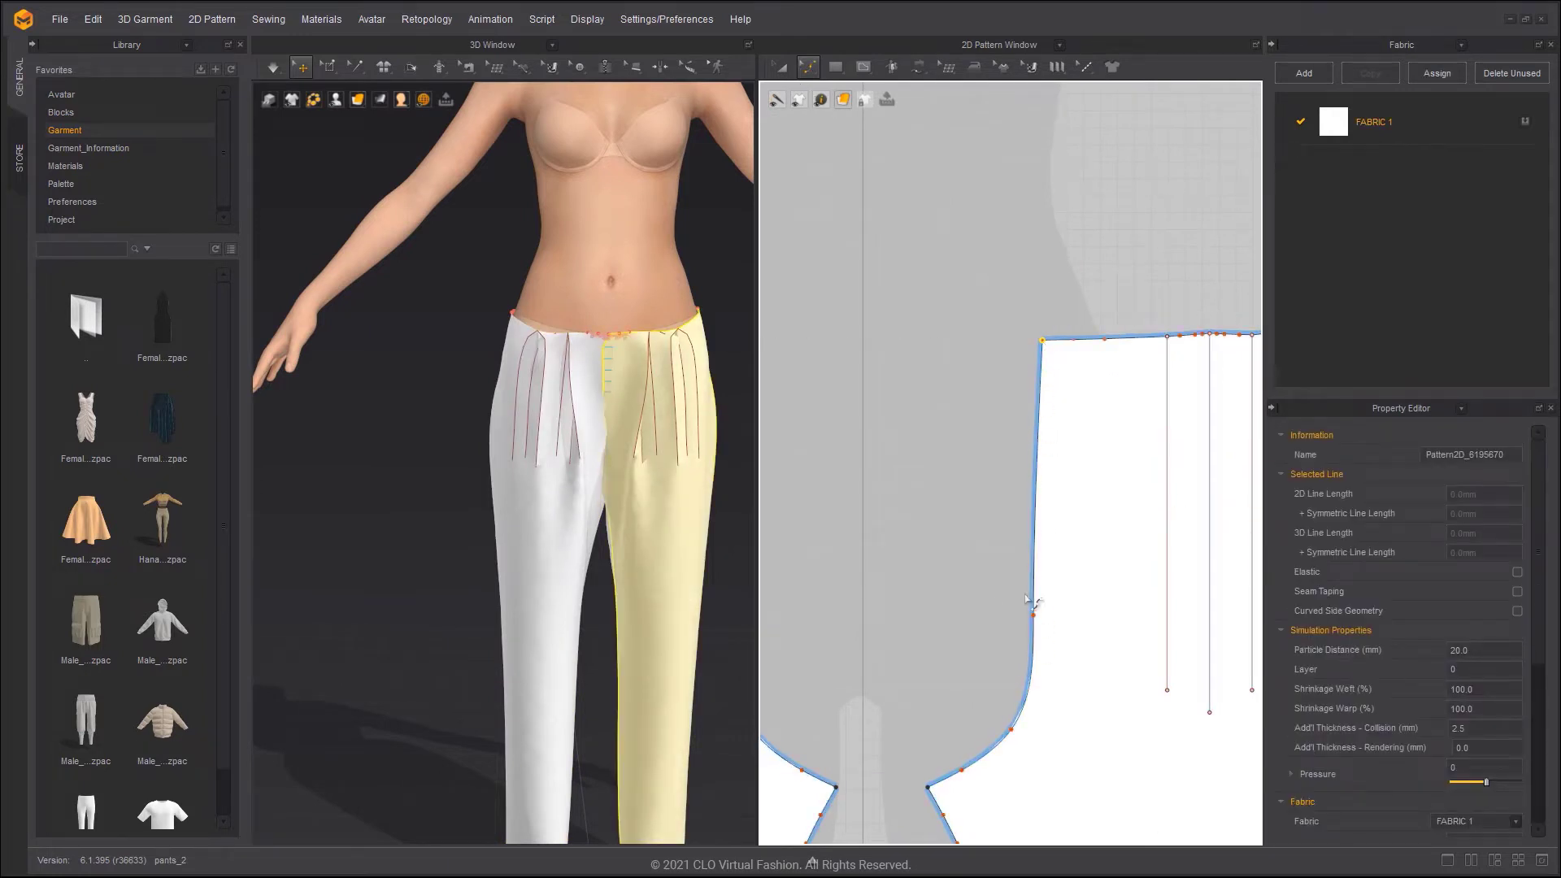
drag(1036, 616, 1042, 426)
drag(1011, 730, 1035, 636)
click(996, 624)
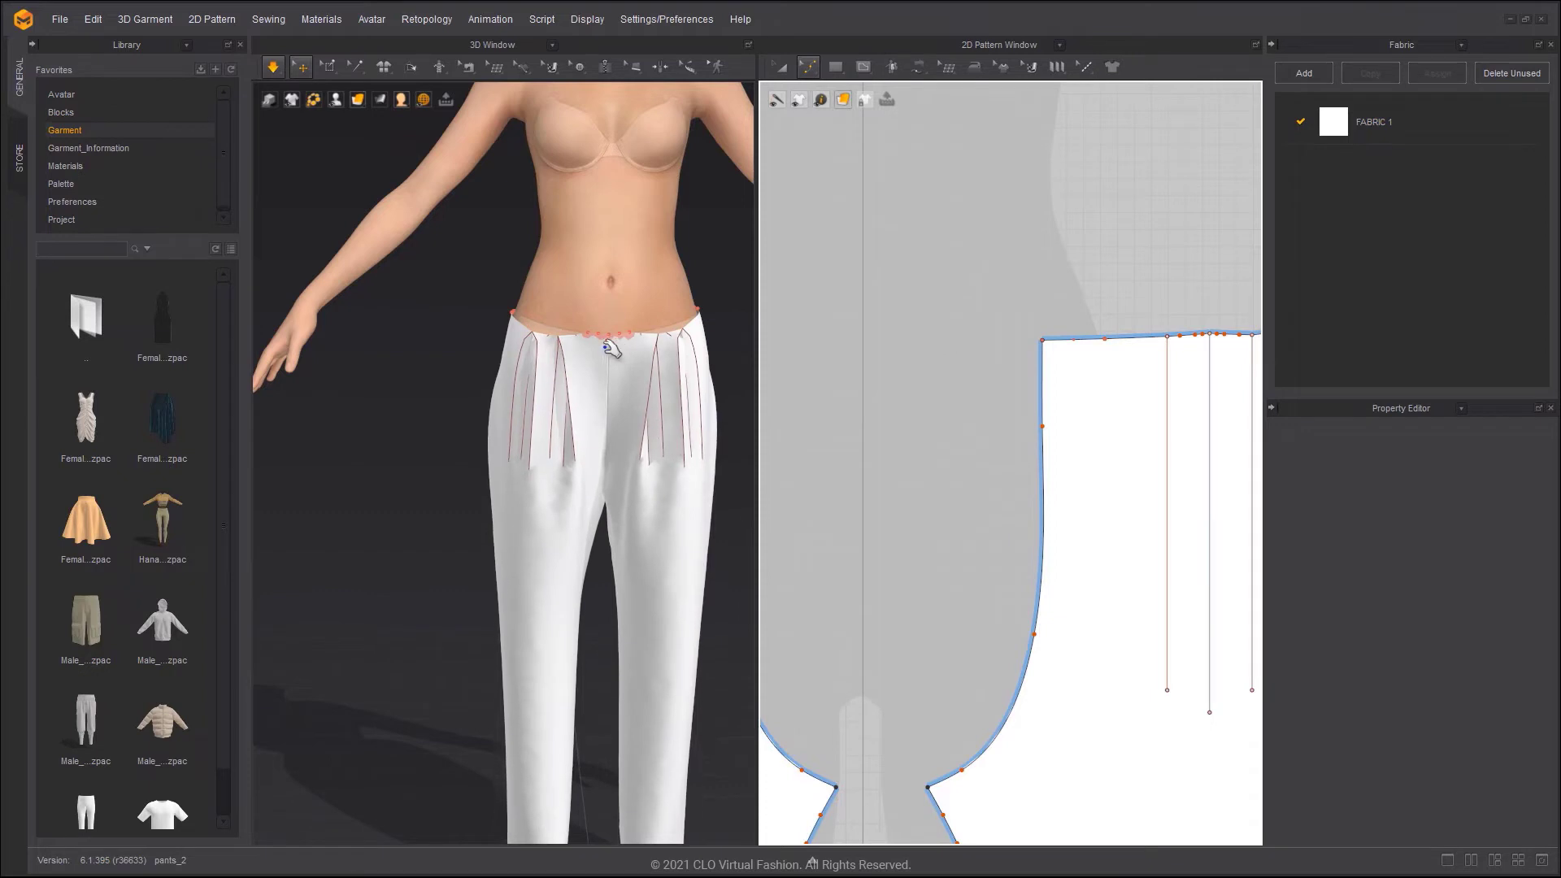
key(space)
right_drag(607, 374, 626, 393)
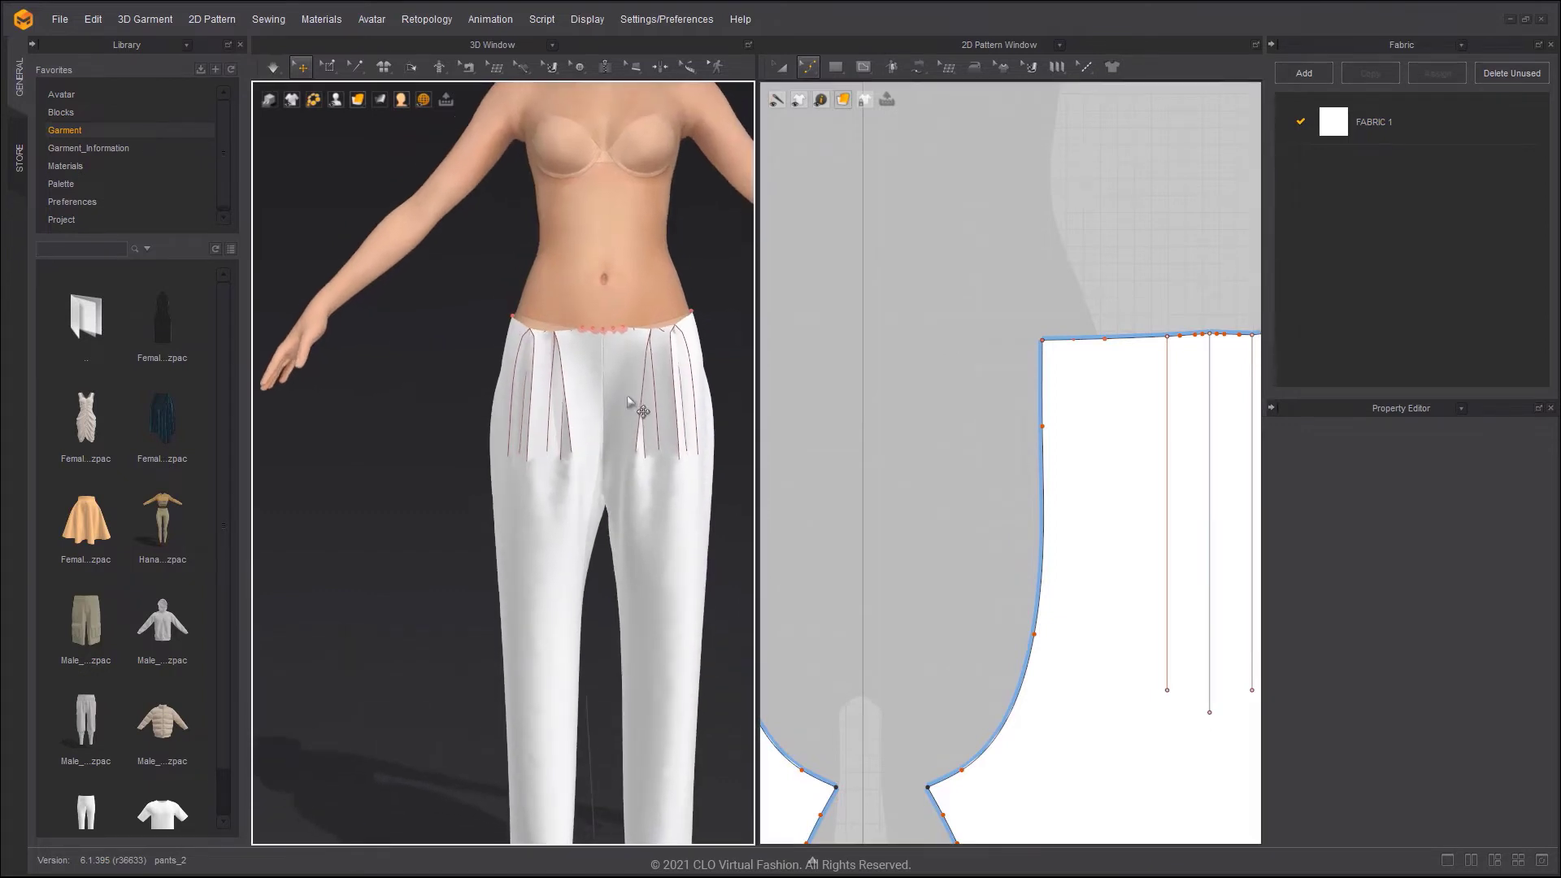
scroll(633, 403, down, 5)
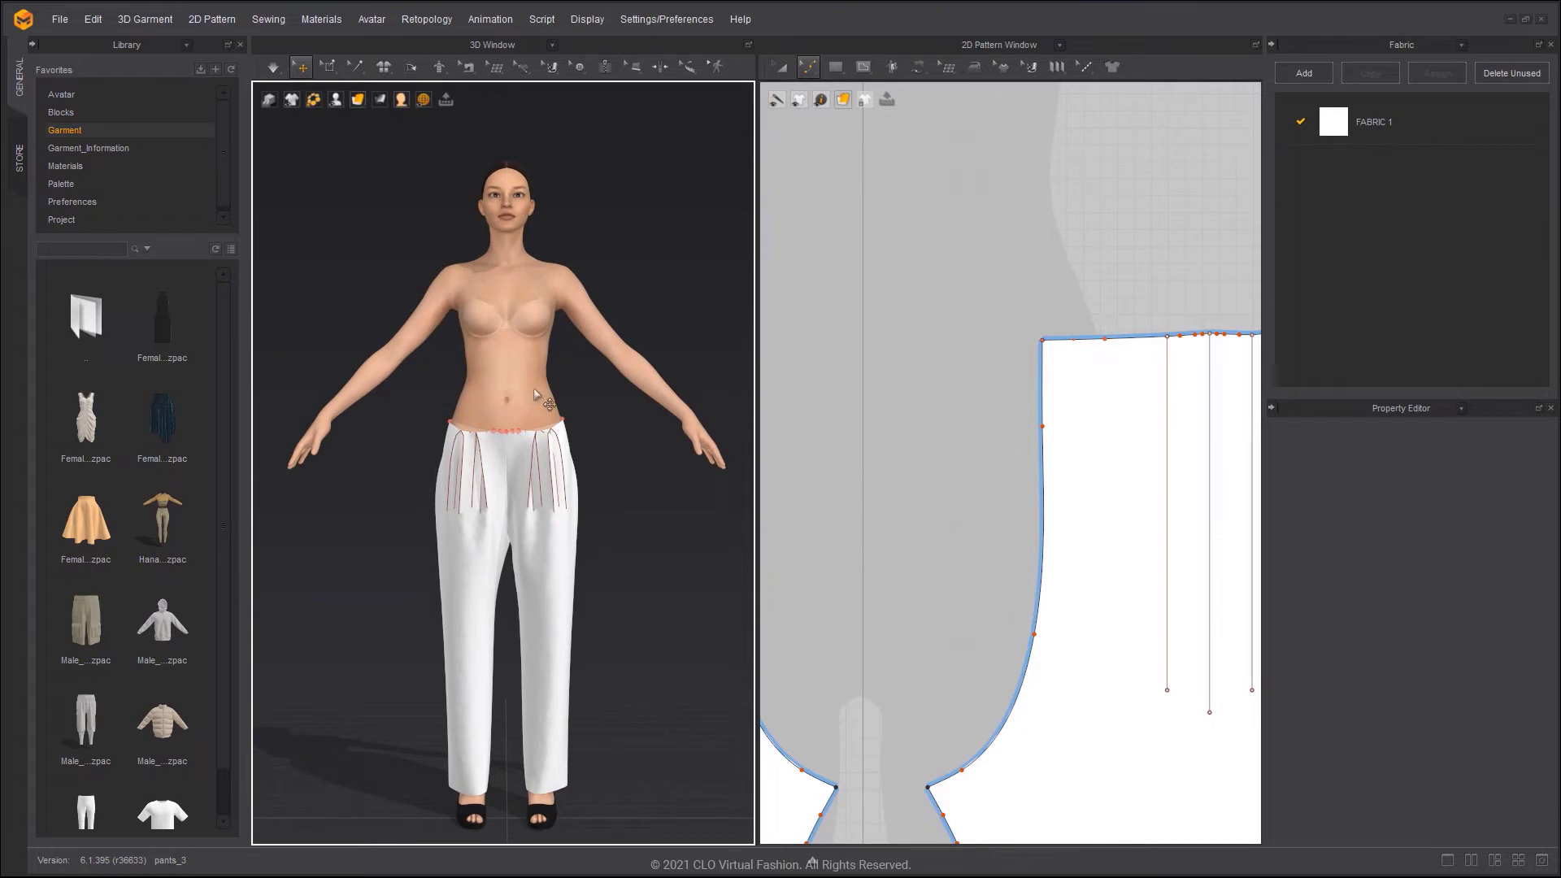
Create a 300 x 50 mm rectangle pattern above the front legs for the waistband
scroll(921, 291, down, 5)
middle_drag(926, 303, 951, 492)
scroll(945, 443, up, 1)
key(s)
click(976, 410)
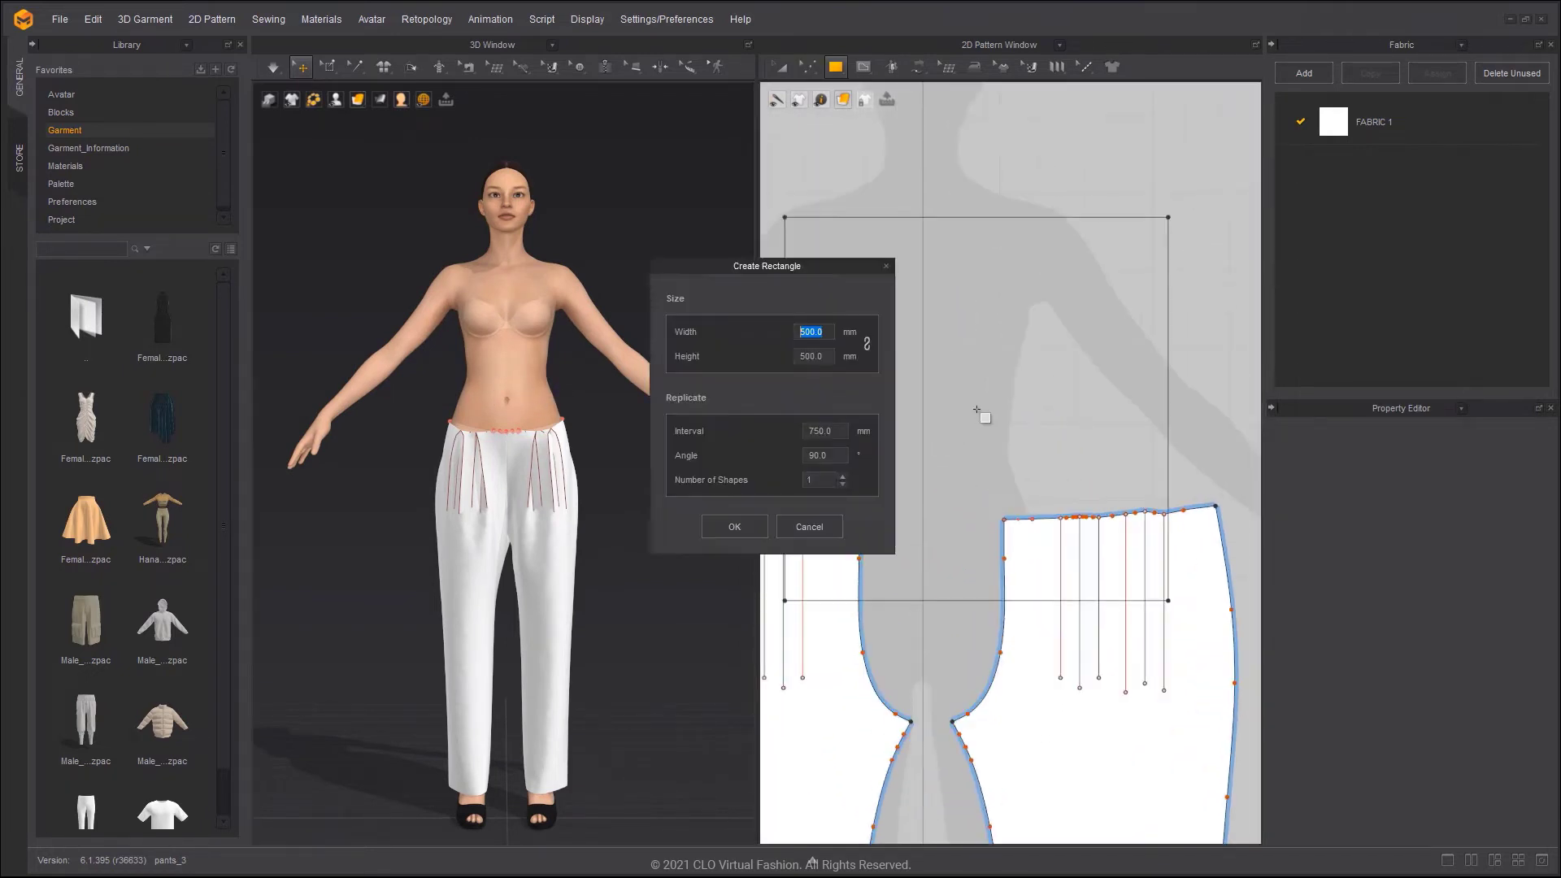
text(300)
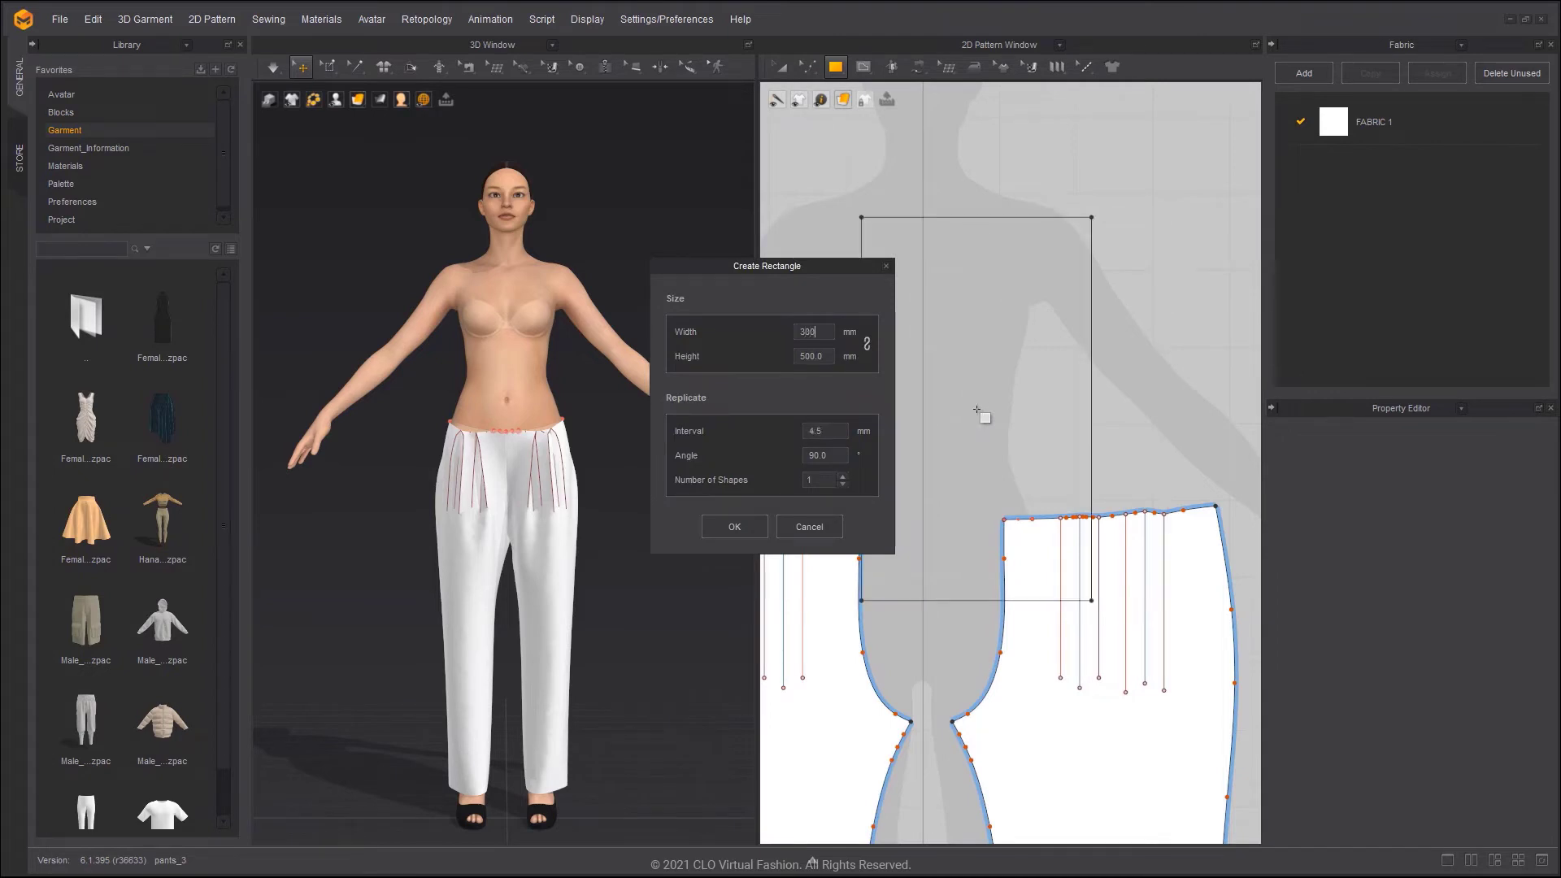
text(50)
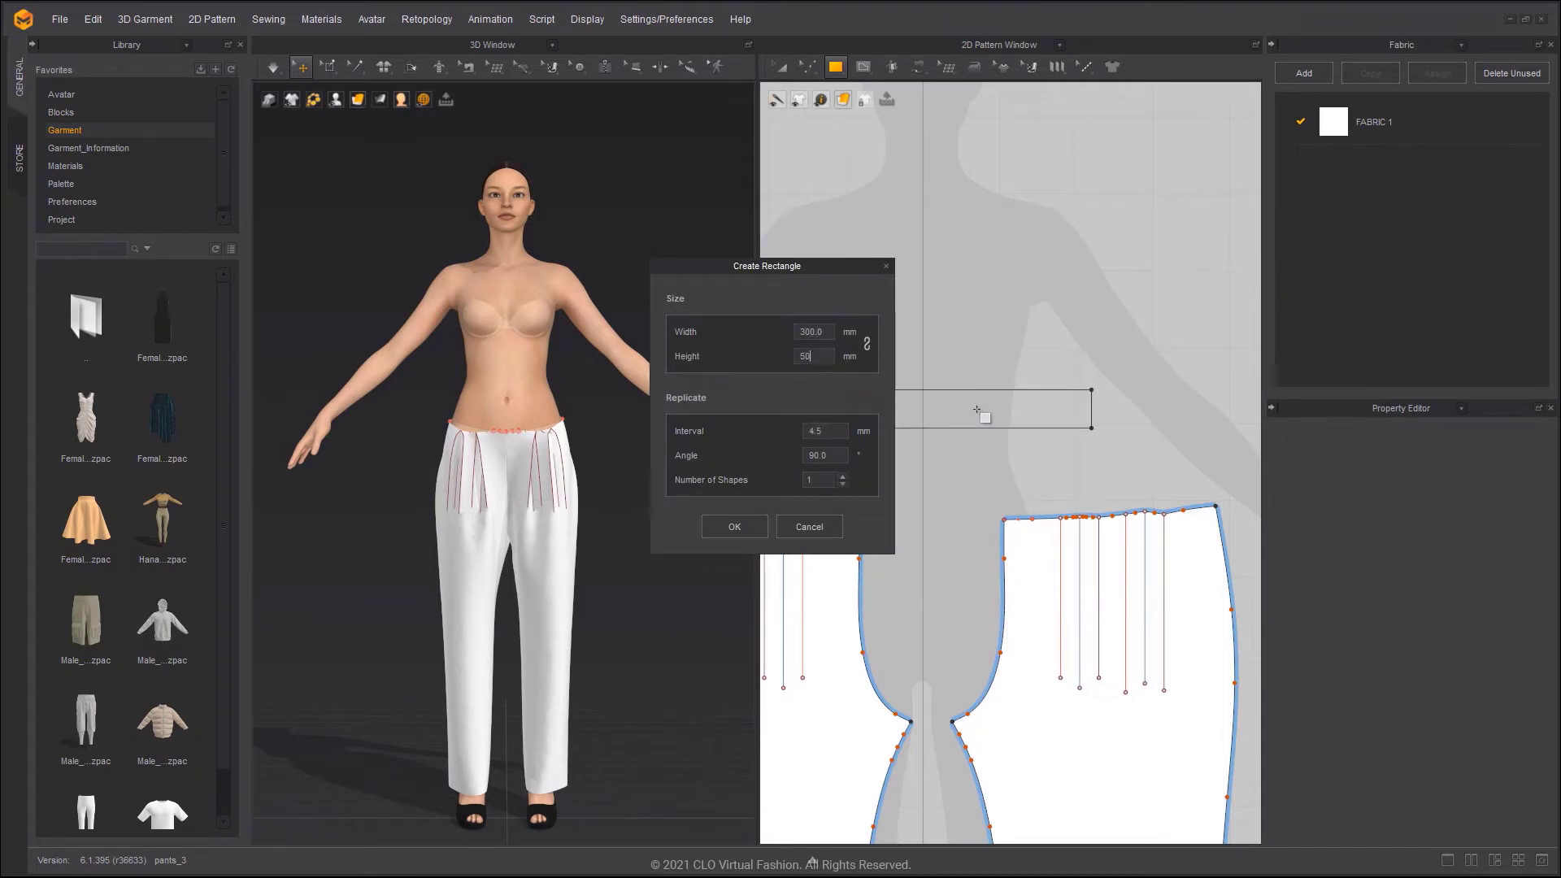
key(Return)
Move the waistband rectangle to one side of the centre line and place a linked symmetric copy on the other side
key(a)
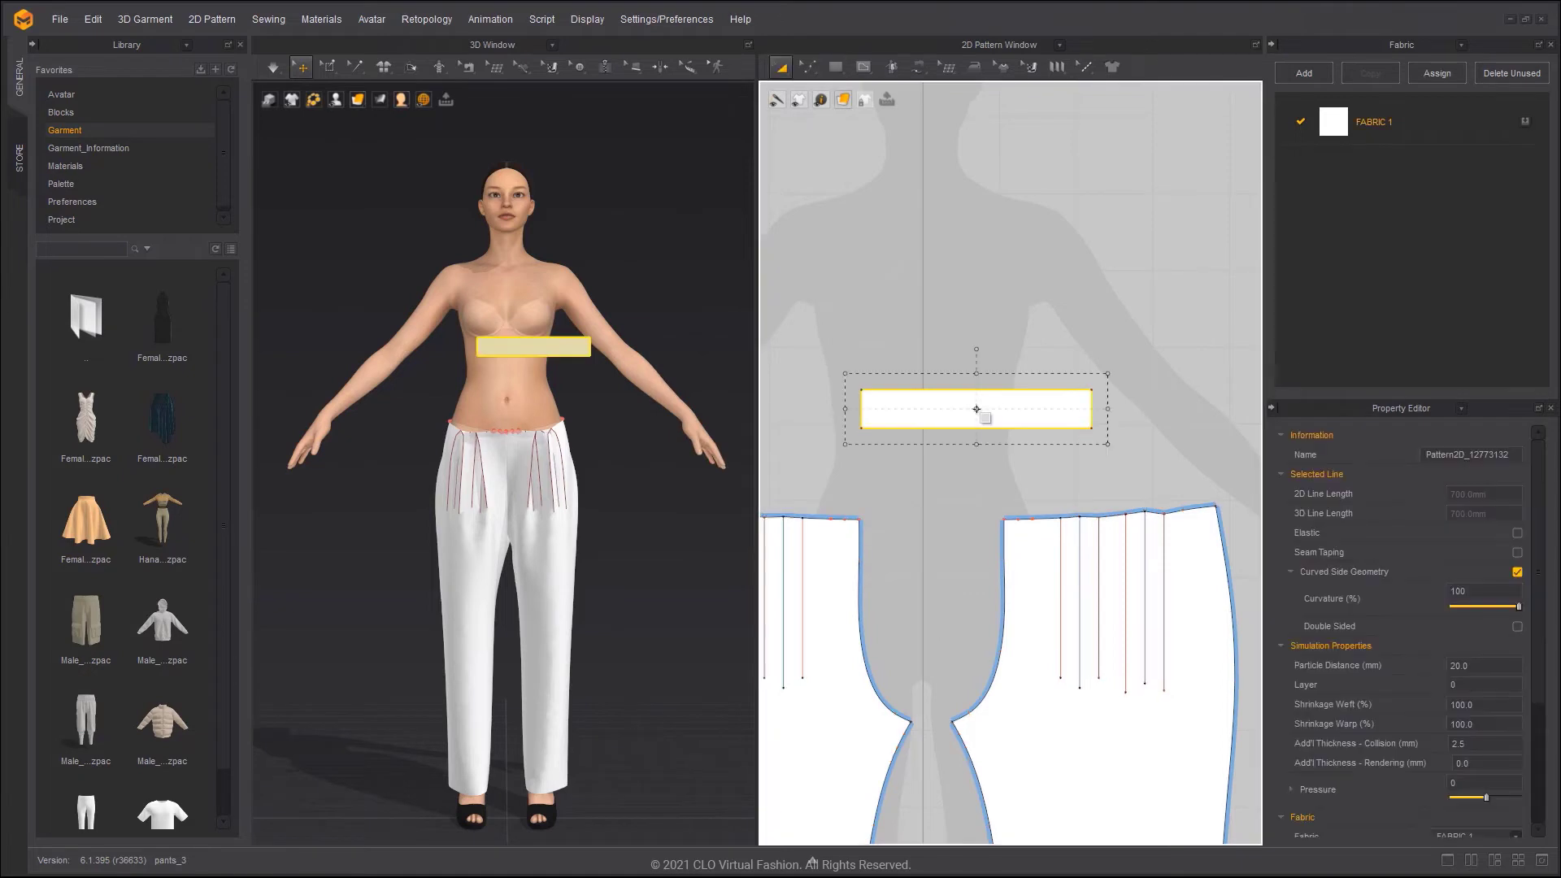
drag(987, 395, 1119, 394)
right_drag(678, 378, 669, 409)
key(ctrl+d)
middle_drag(821, 421, 915, 414)
click(845, 402)
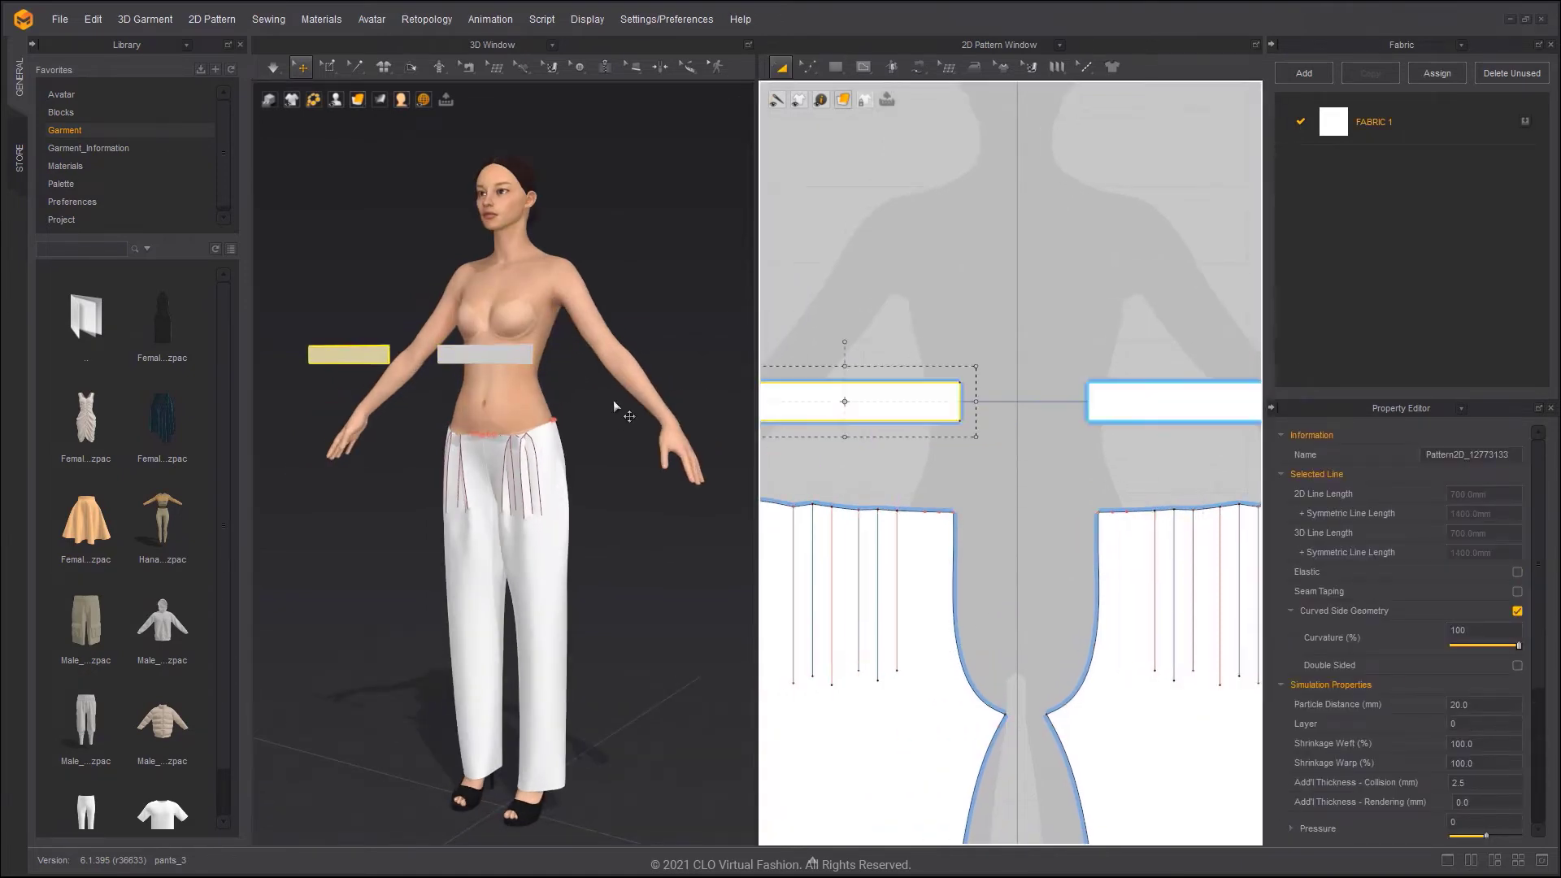
Arrange the waistband pieces around the avatar at the Body_Waist_L arrangement point and raise them above the pants' waistline
right_drag(607, 407, 466, 377)
click(480, 363)
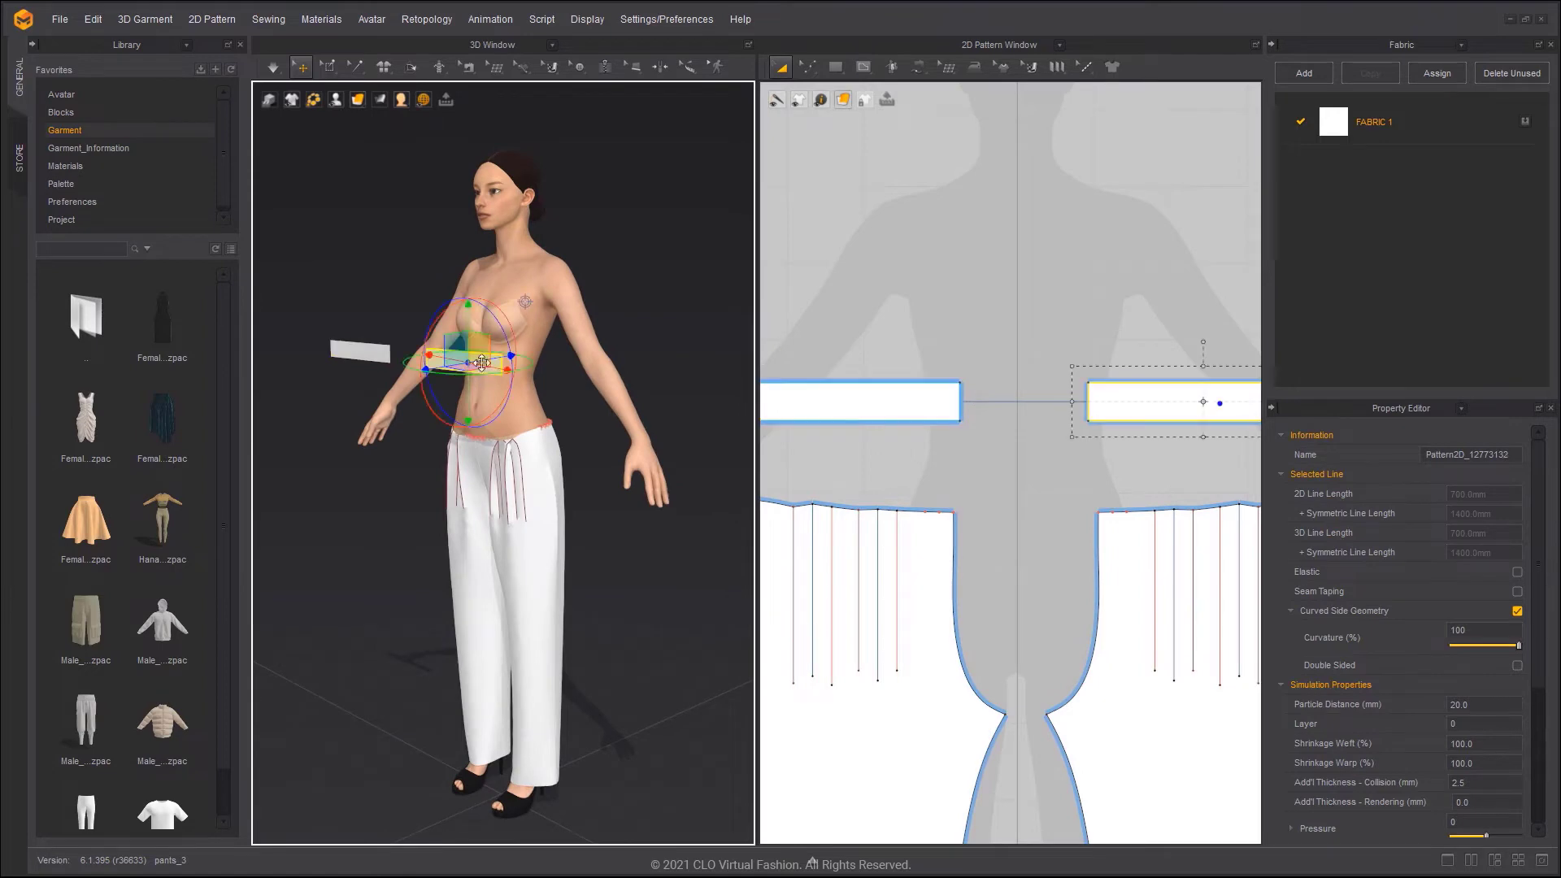
key(shift+f)
click(537, 403)
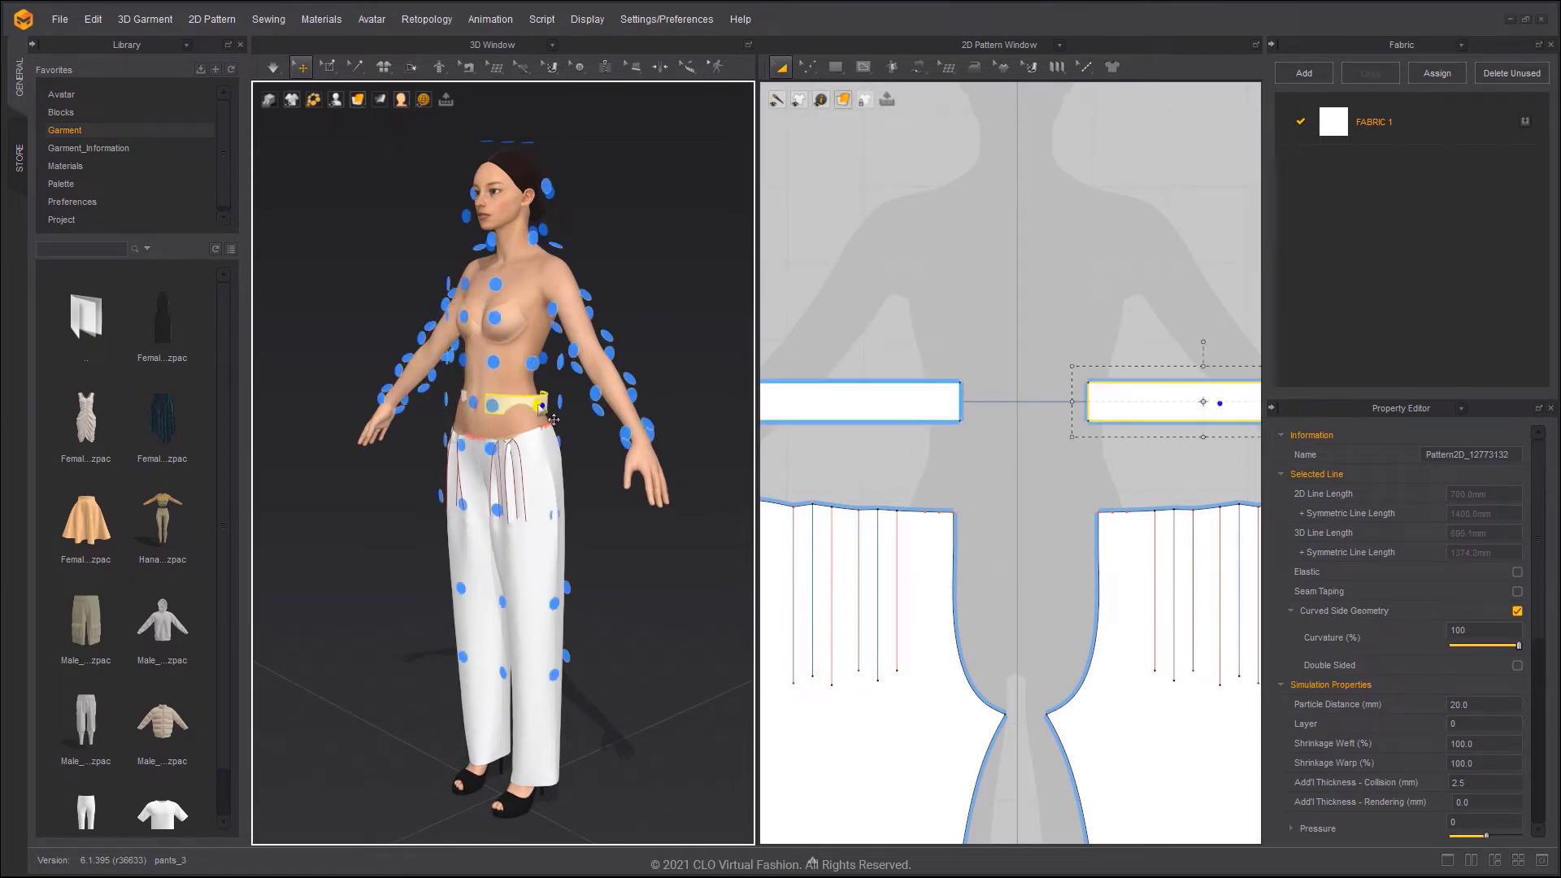
right_drag(537, 403, 669, 417)
scroll(618, 414, up, 3)
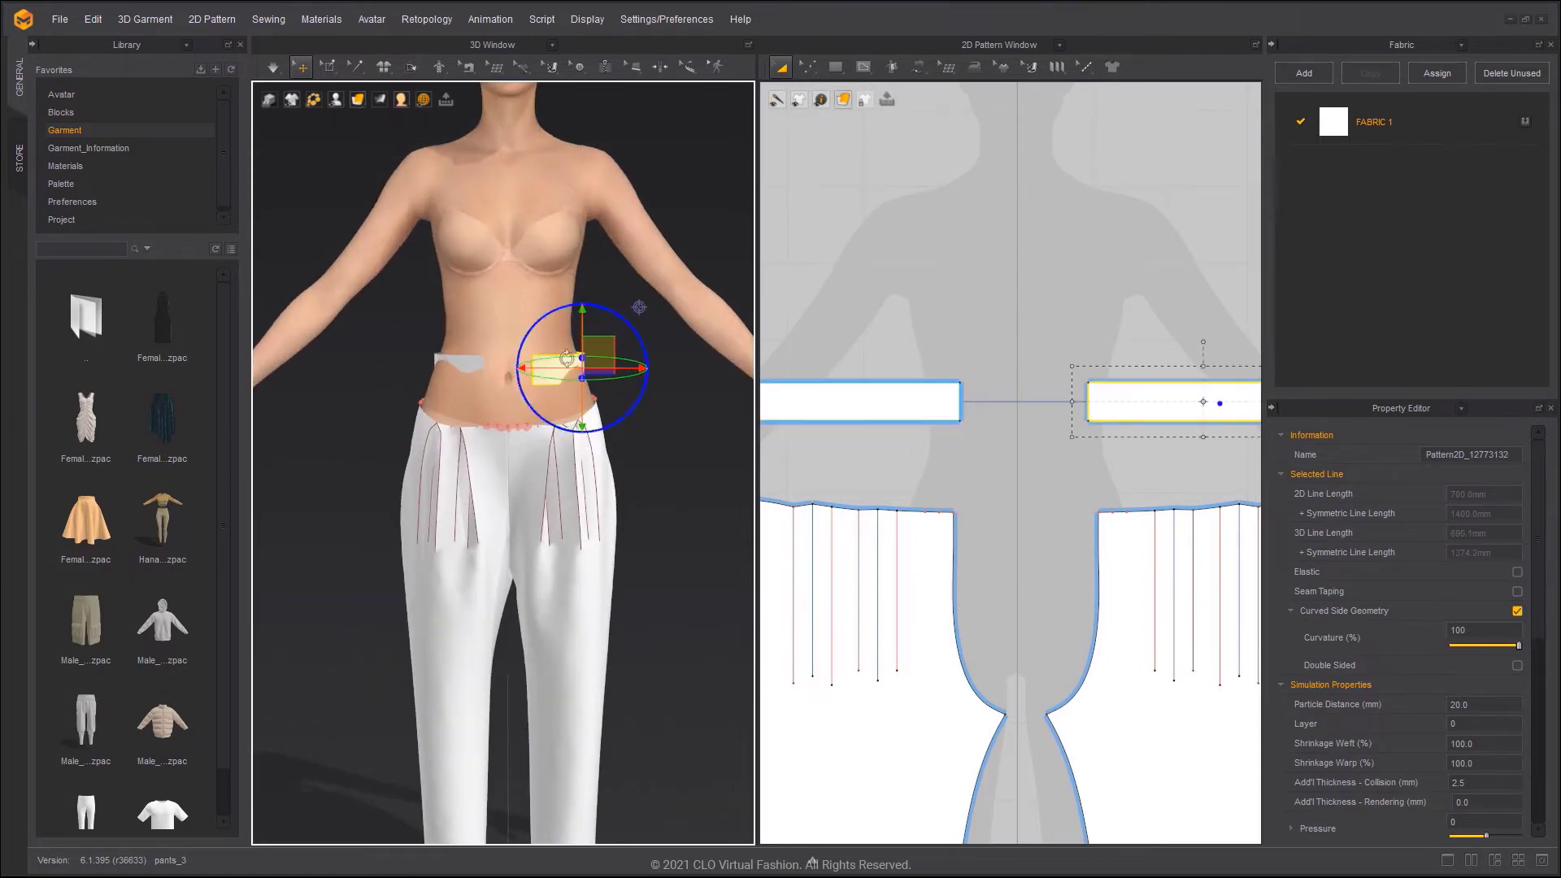
scroll(1414, 709, down, 8)
drag(1476, 720, 1485, 719)
click(987, 461)
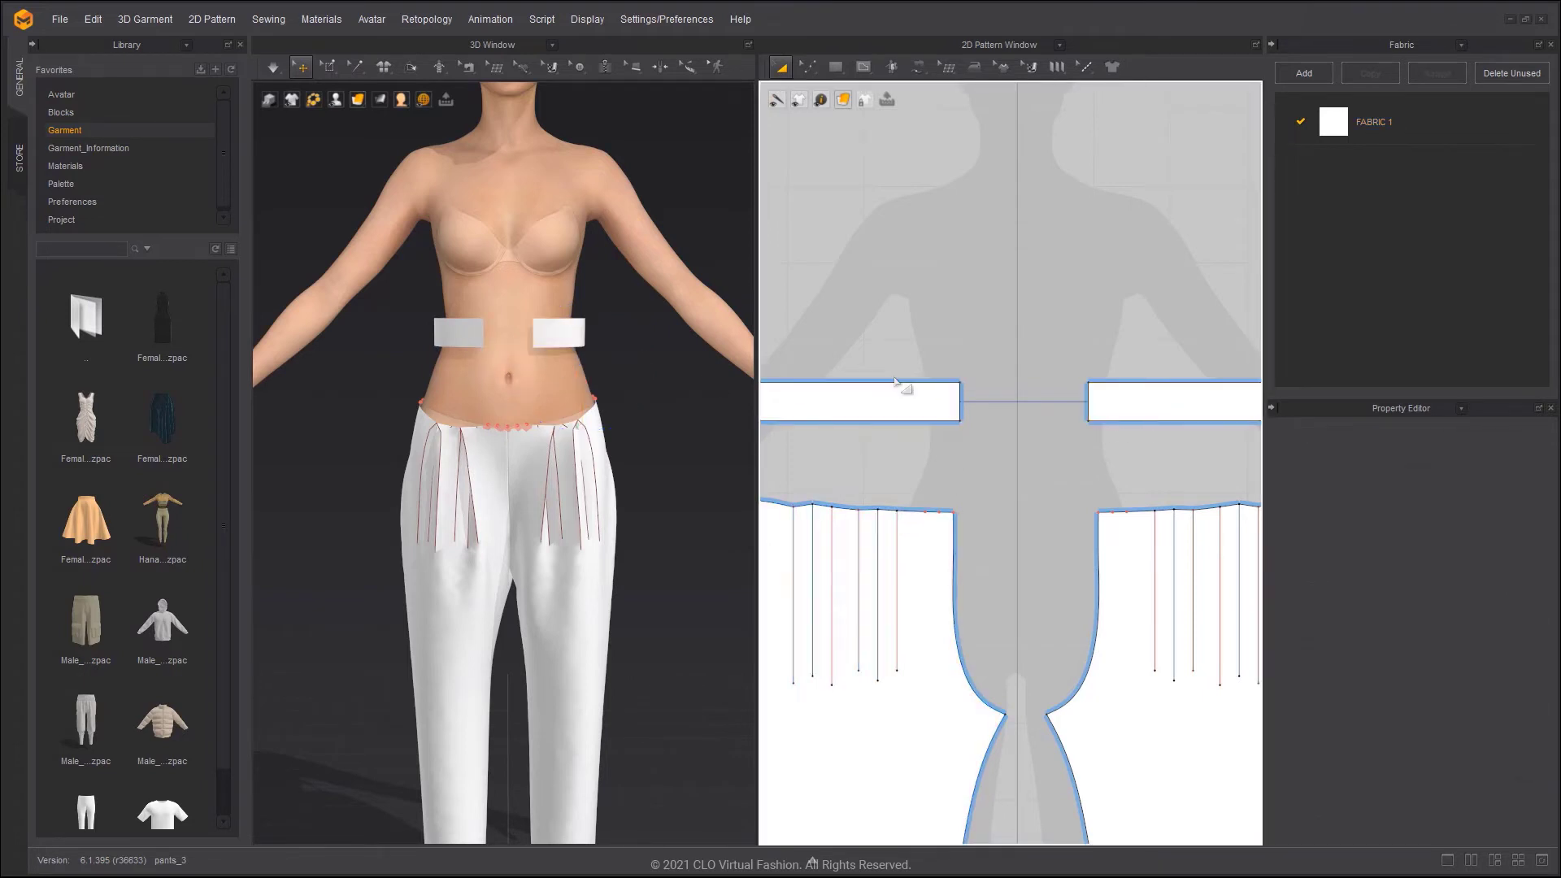
Segment-sew the two waistband pieces together at their centre-front and centre-back ends, and simulate briefly
key(n)
click(964, 396)
click(1088, 398)
middle_drag(1240, 396, 998, 400)
click(1077, 397)
middle_drag(823, 386, 915, 374)
click(839, 394)
click(651, 396)
key(space)
key(space)
Raise the waistband's short outer end straight up so both mirrored pieces slant upward toward the back
right_drag(629, 388, 439, 386)
scroll(969, 396, down, 4)
middle_drag(1026, 424, 947, 435)
key(z)
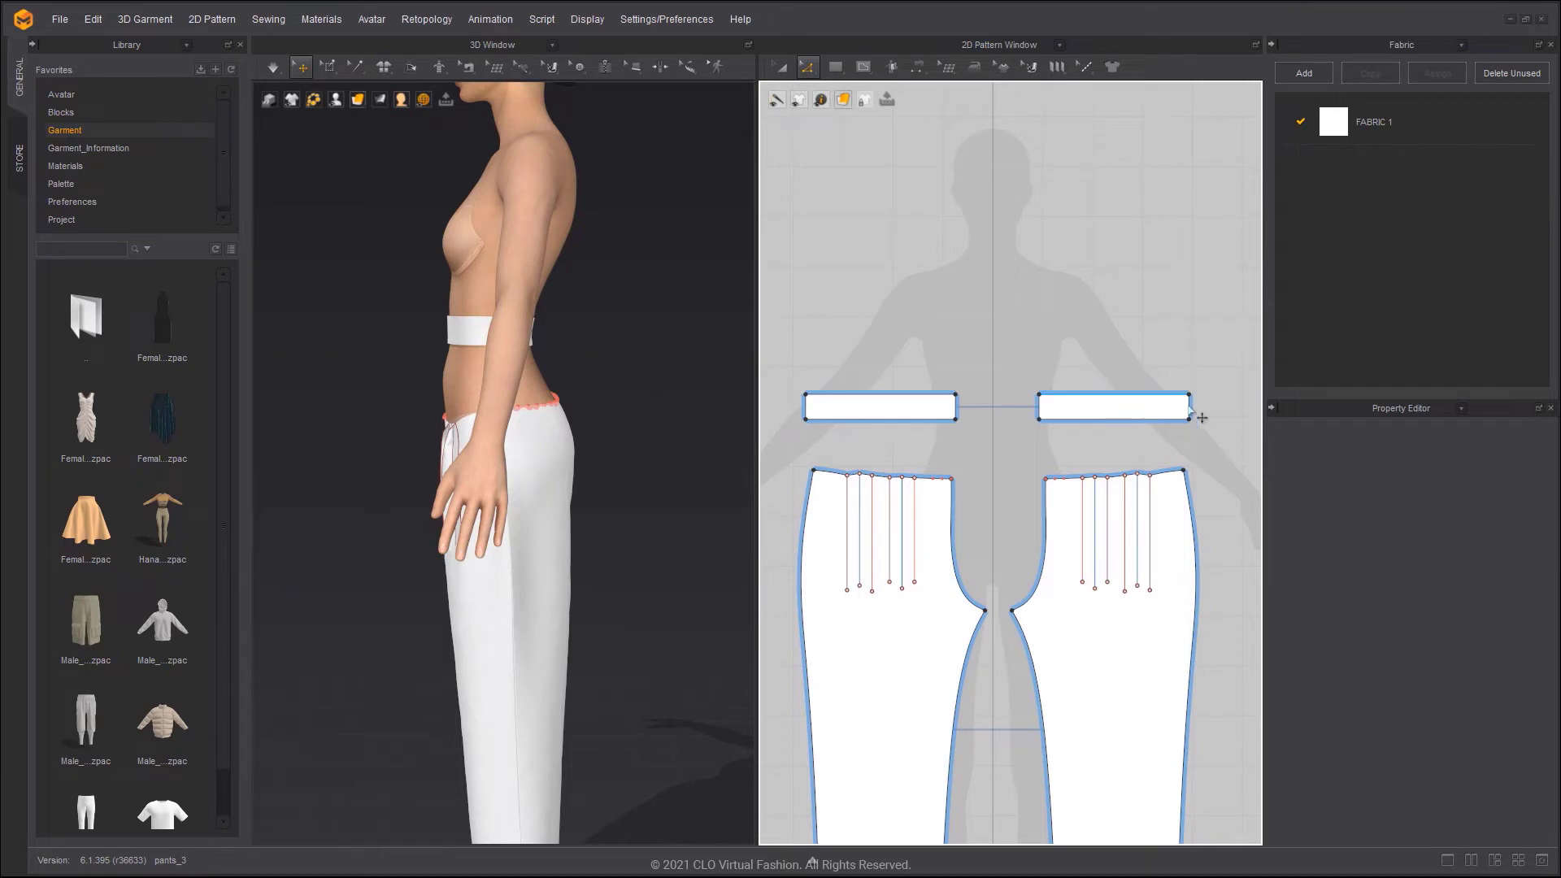
shift+drag(1190, 407, 1189, 367)
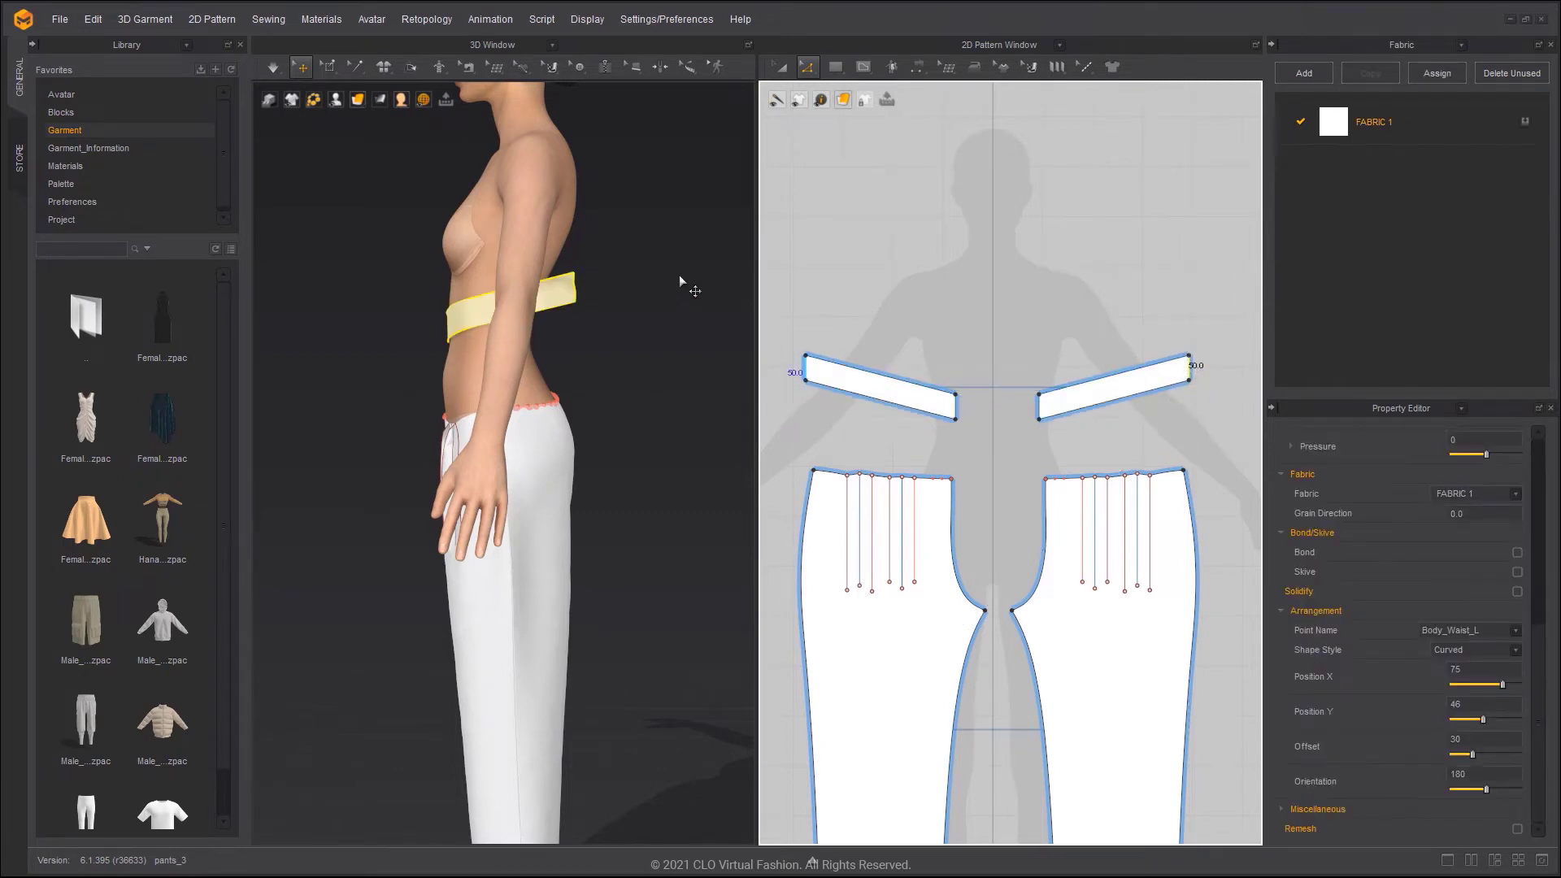
scroll(1044, 378, up, 4)
scroll(1057, 471, up, 3)
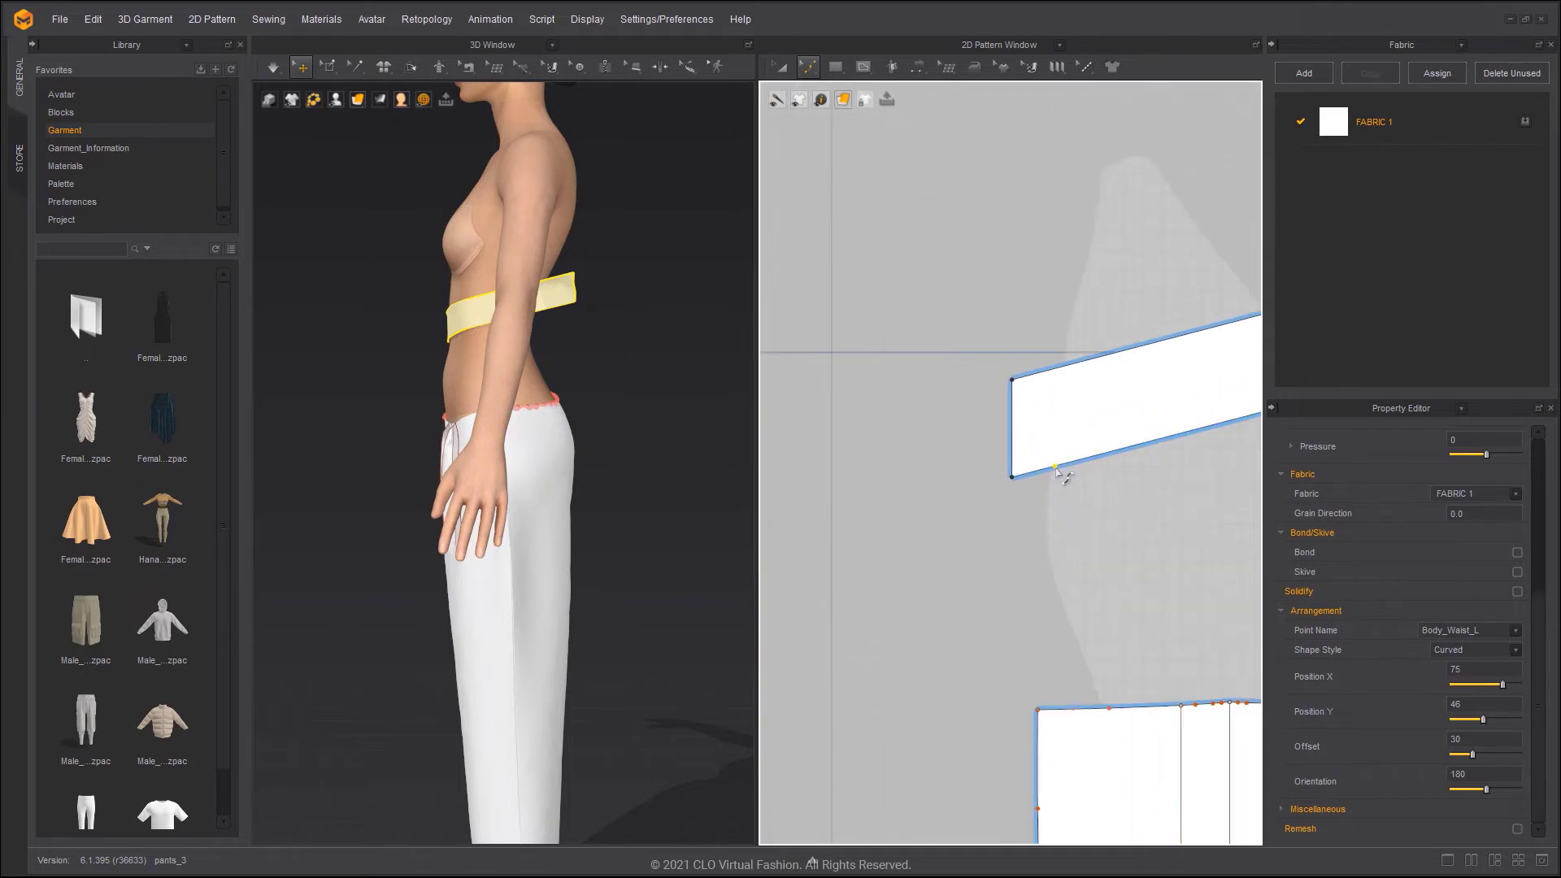
Curve the slanted waistband's lower and upper edges gently downward near the centre-front end
drag(1056, 469, 1054, 479)
middle_drag(1052, 448, 983, 481)
scroll(976, 409, up, 3)
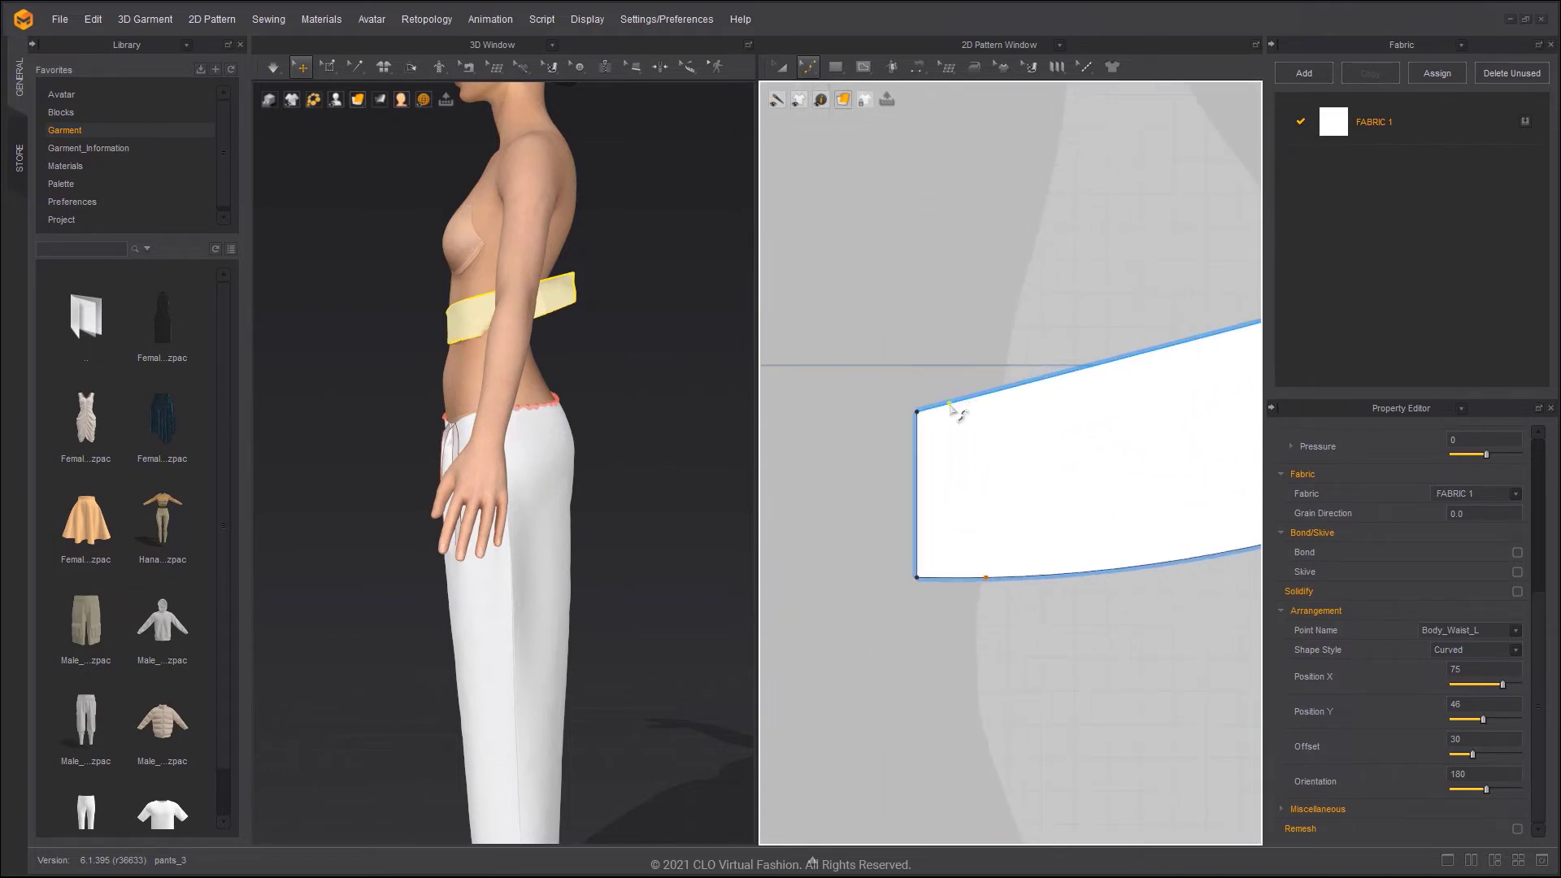
drag(951, 404, 954, 416)
scroll(956, 416, down, 3)
middle_drag(1252, 391, 968, 463)
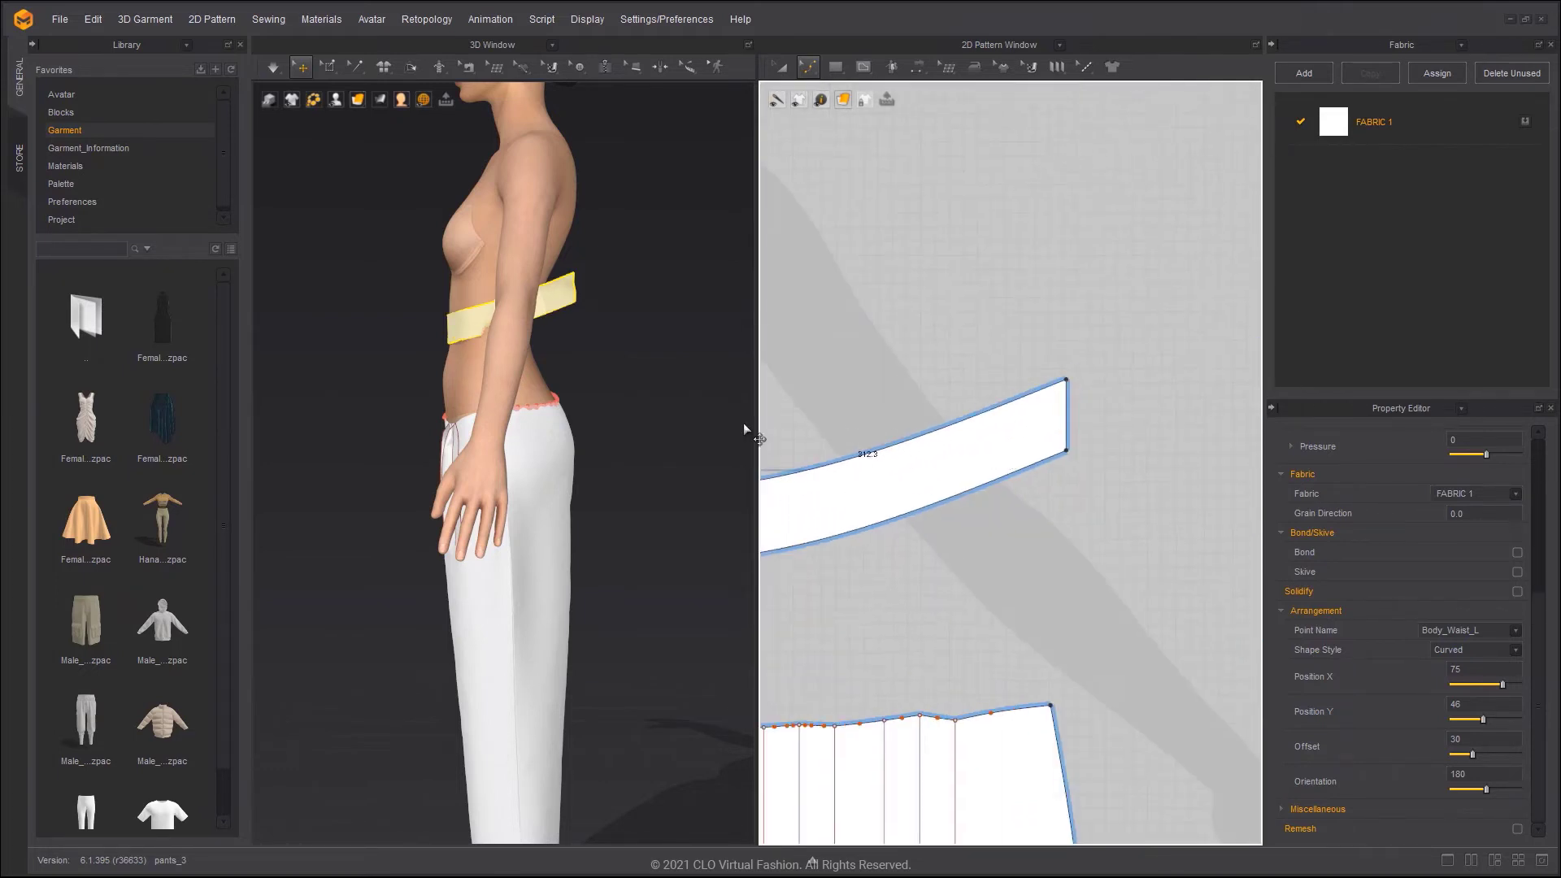
Simulate the curved waistband briefly and view its centre-back join from behind
right_drag(651, 410, 864, 427)
right_drag(568, 376, 590, 379)
click(590, 379)
key(space)
key(8)
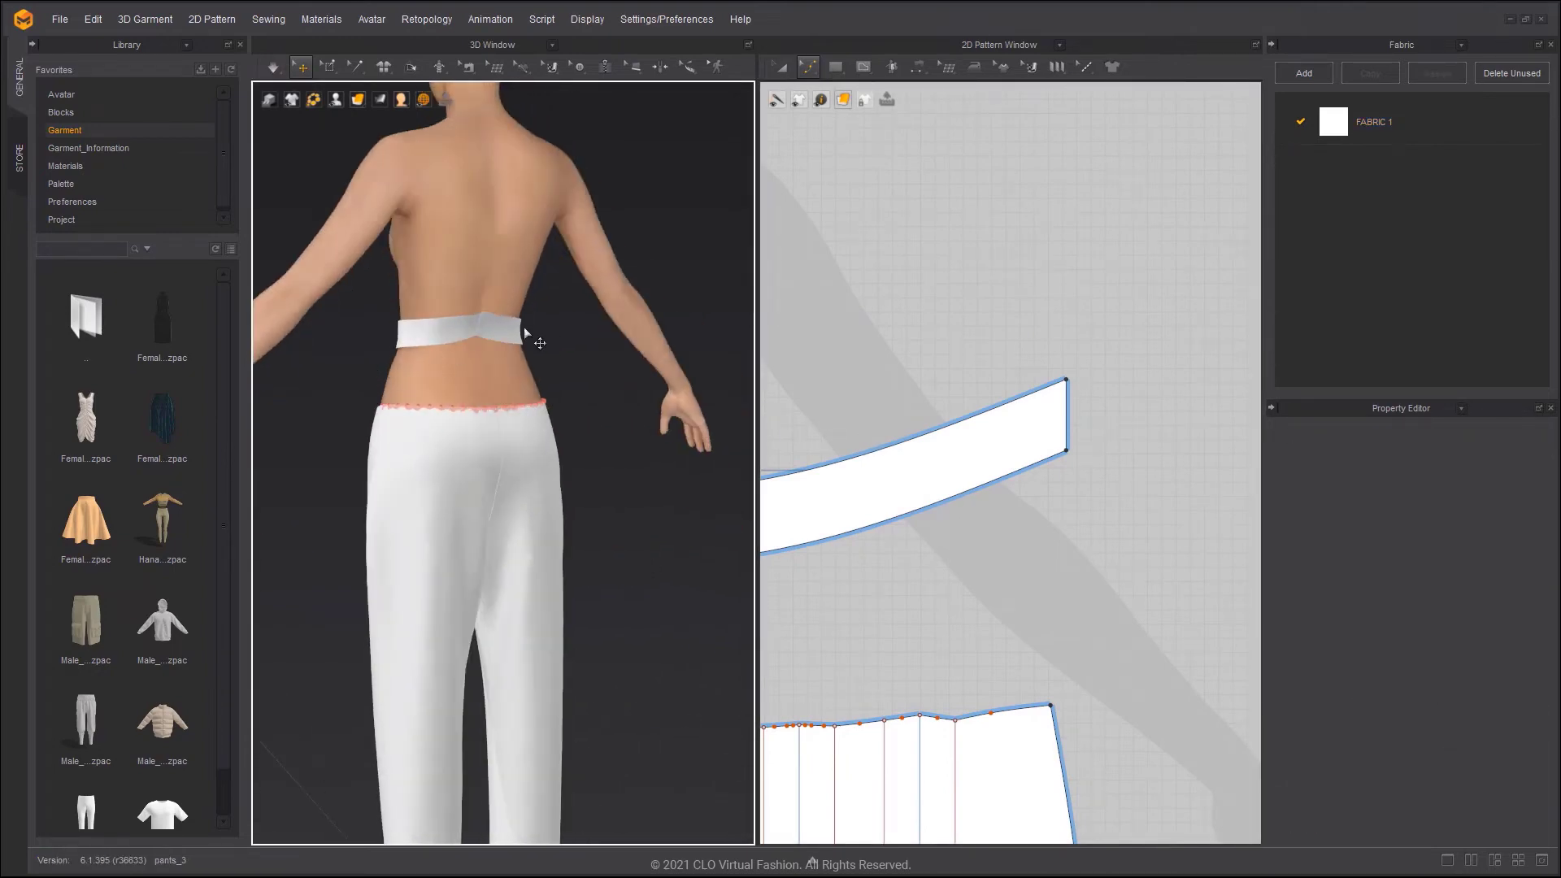
Move the waistband's upper back corner inward so the end stands square to the band, and simulate the new shape
scroll(1085, 378, up, 2)
drag(1069, 392, 1023, 412)
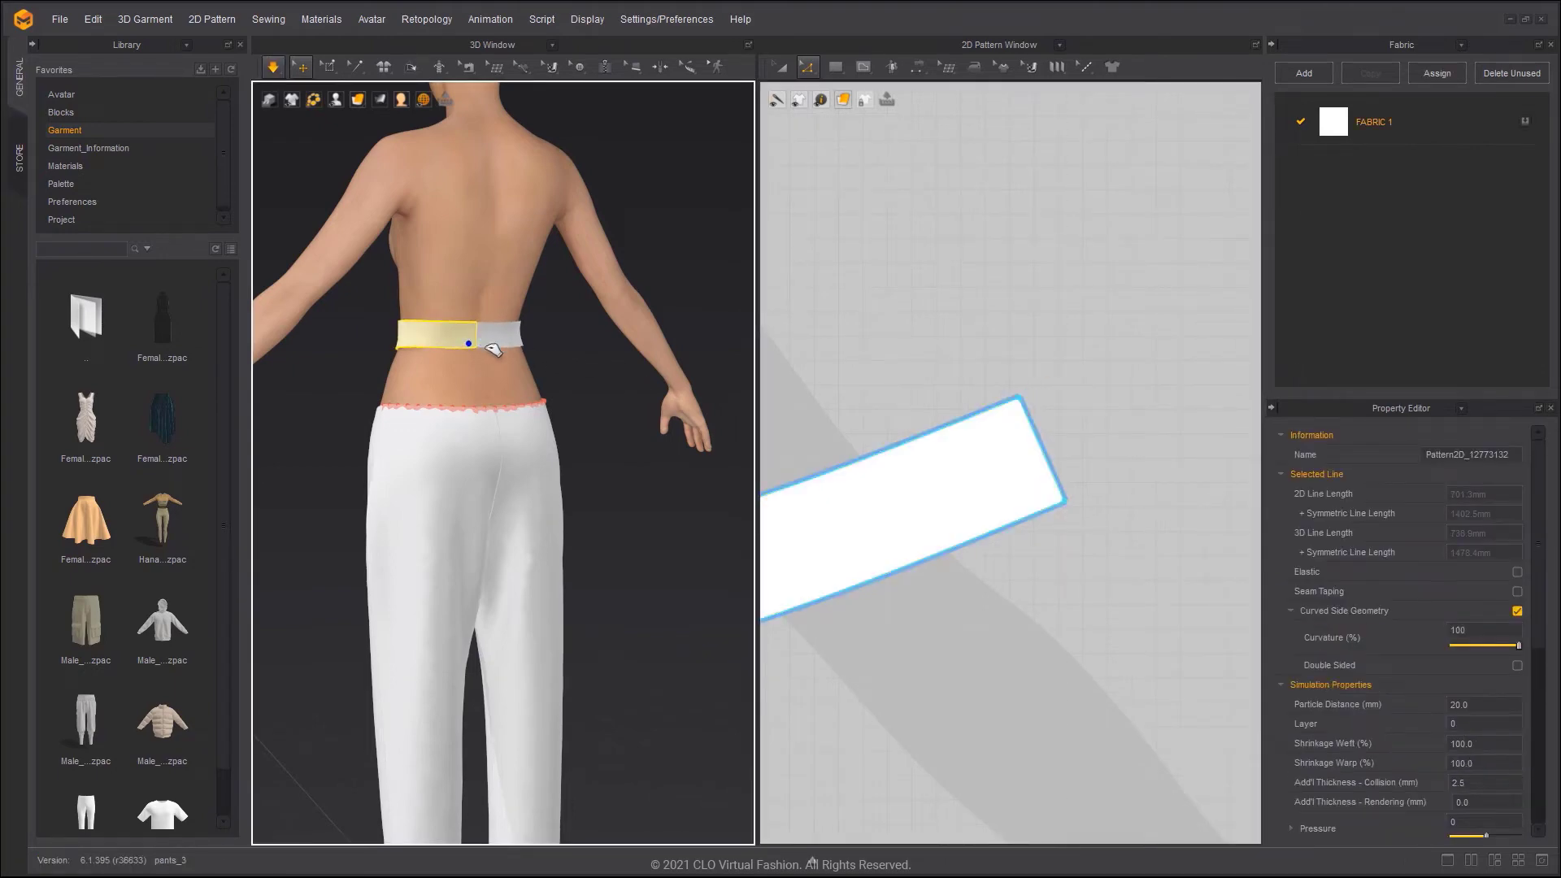
click(569, 342)
right_drag(569, 342, 871, 366)
key(space)
right_drag(654, 382, 661, 384)
scroll(661, 383, down, 5)
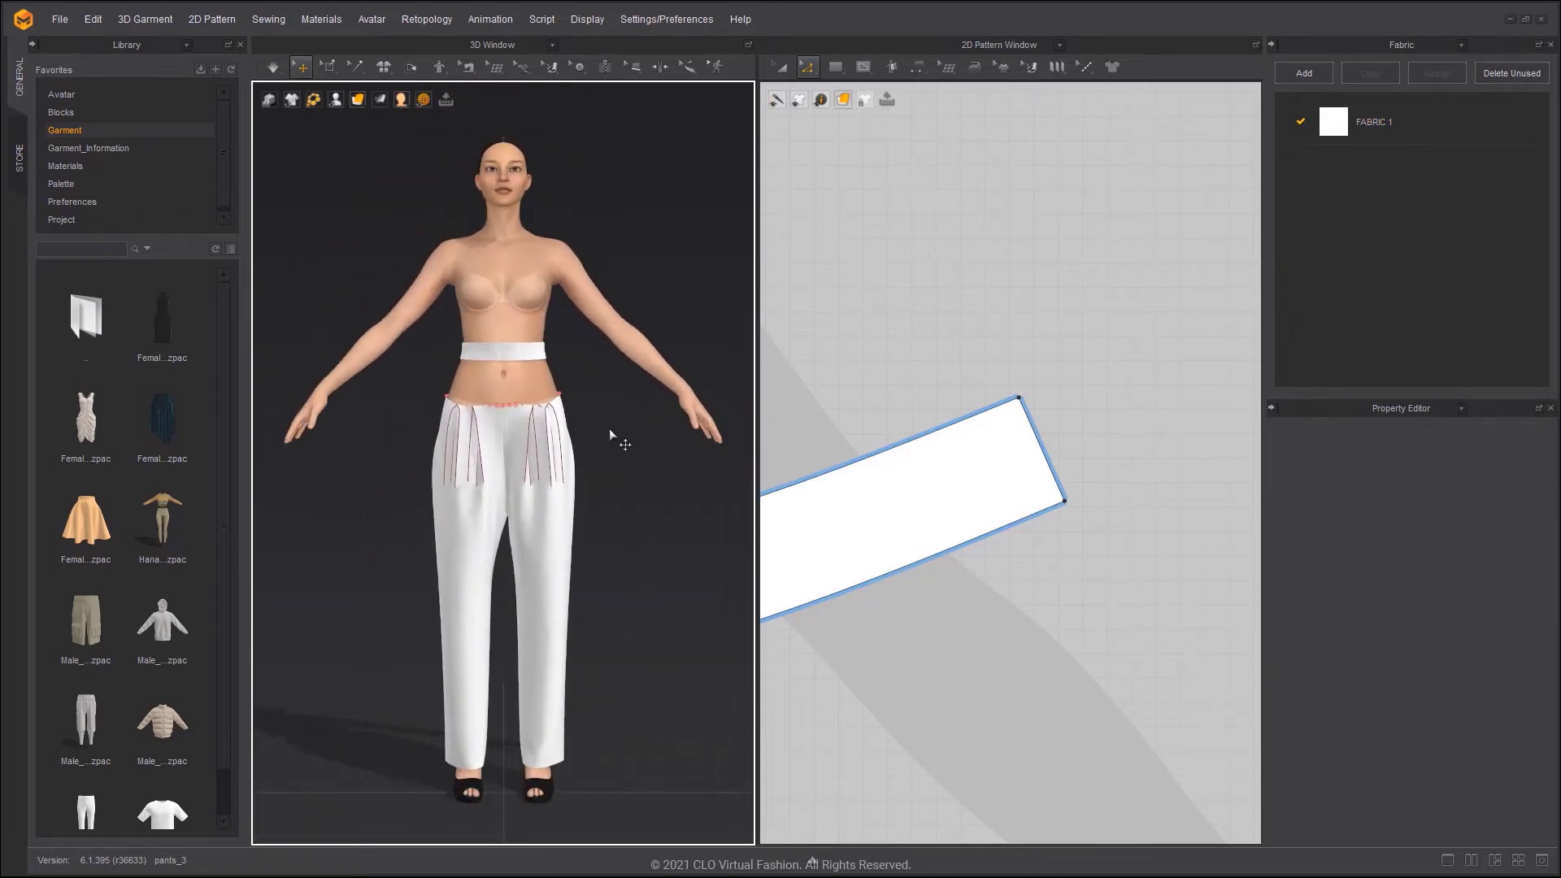
Freeze both waistband pieces on the avatar
click(533, 354)
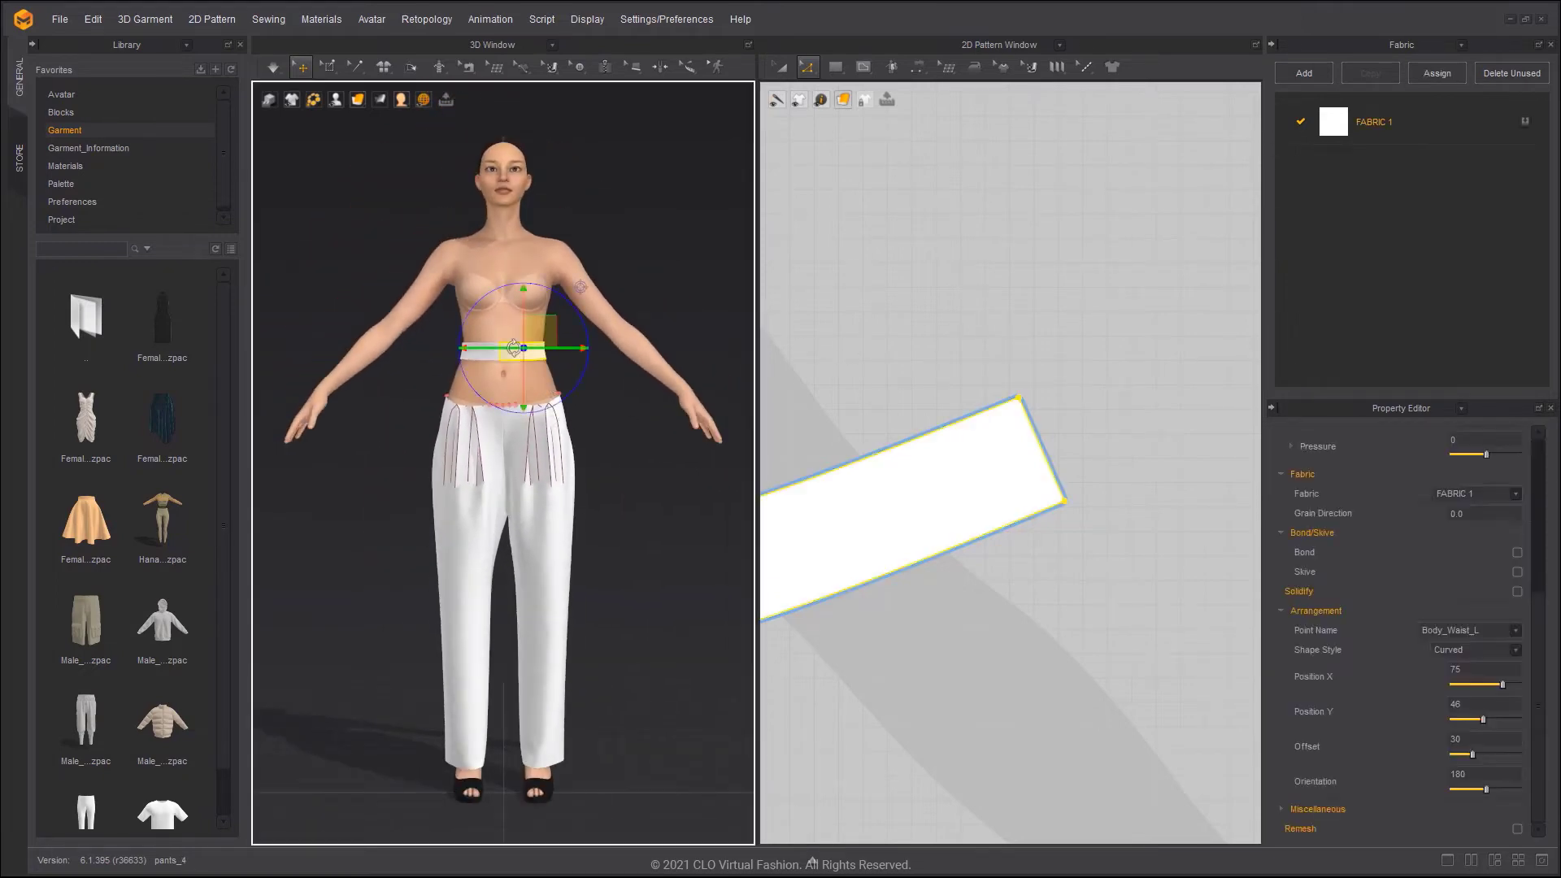
right_click(478, 363)
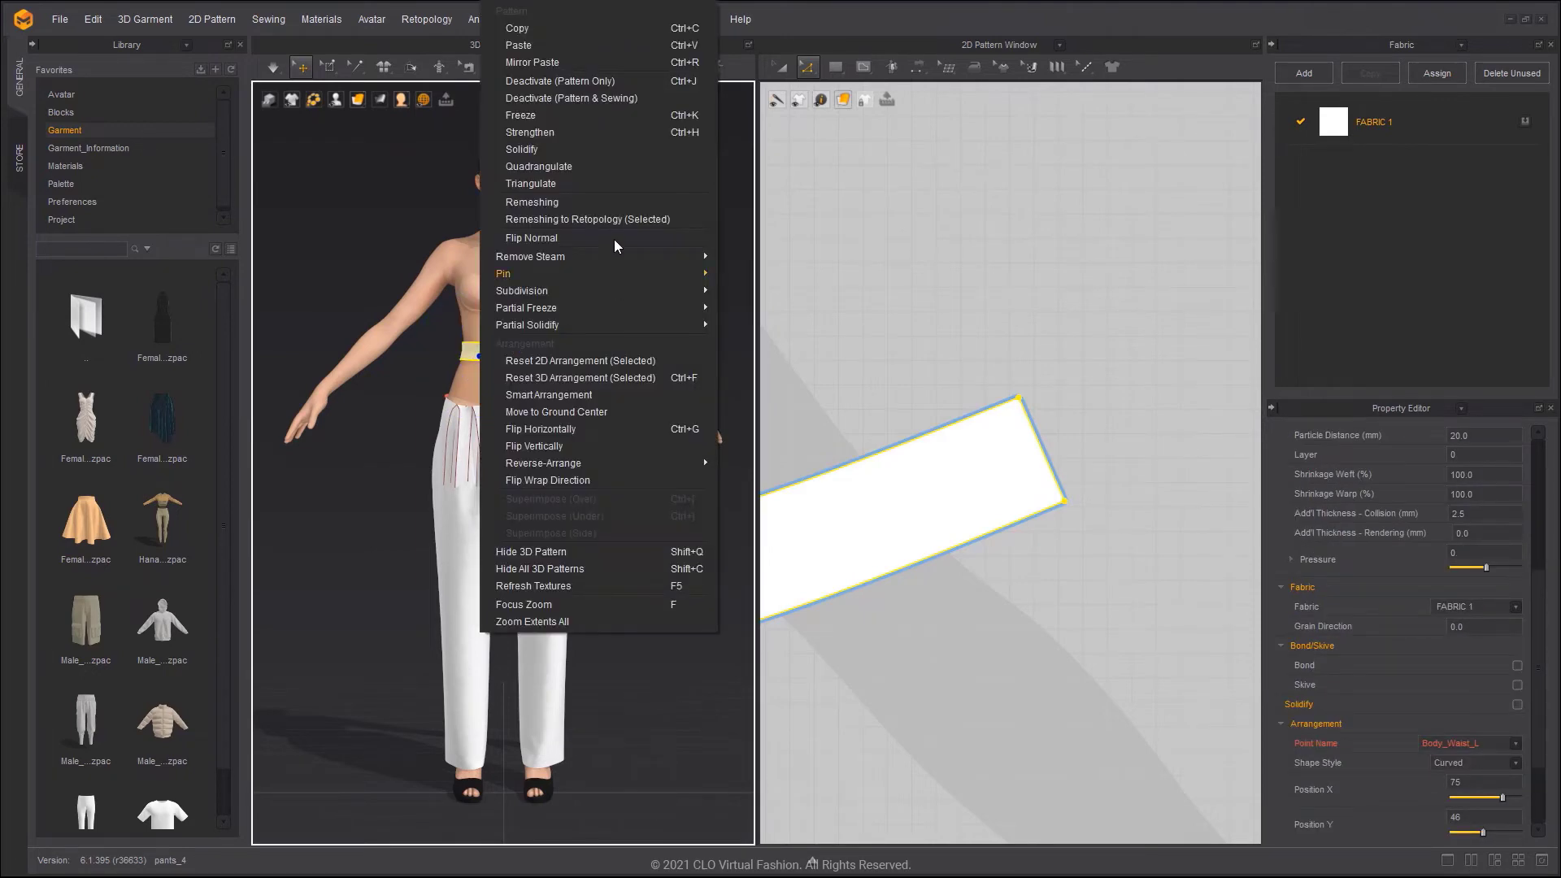
click(539, 117)
Begin an M:N free-sewing seam with the waistband's entire lower edge as its first side
scroll(973, 492, down, 8)
key(a)
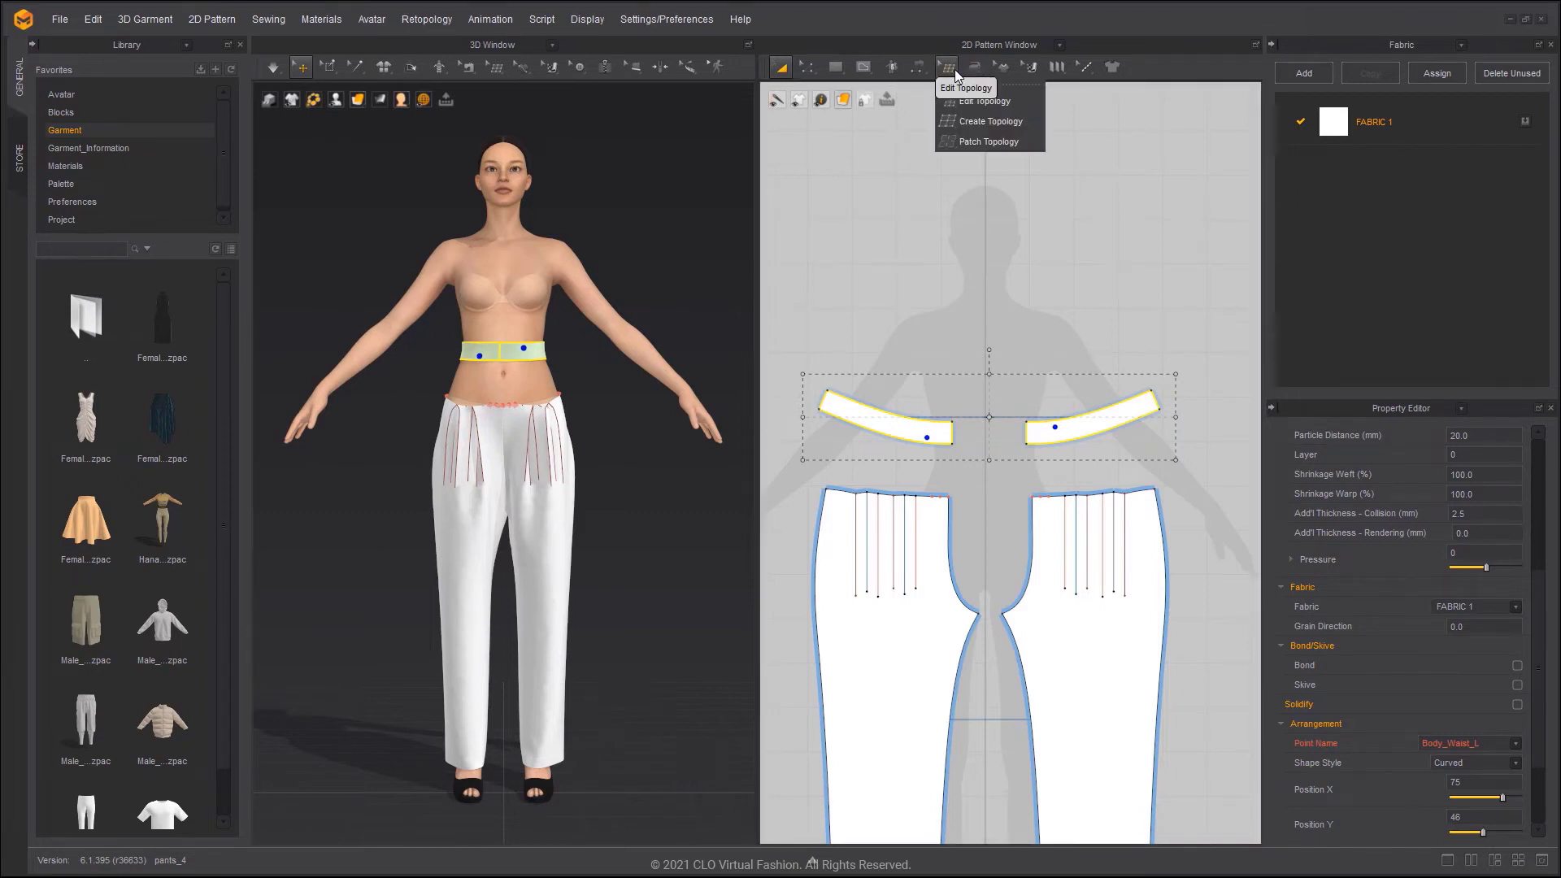
click(915, 69)
click(947, 162)
scroll(1126, 447, up, 3)
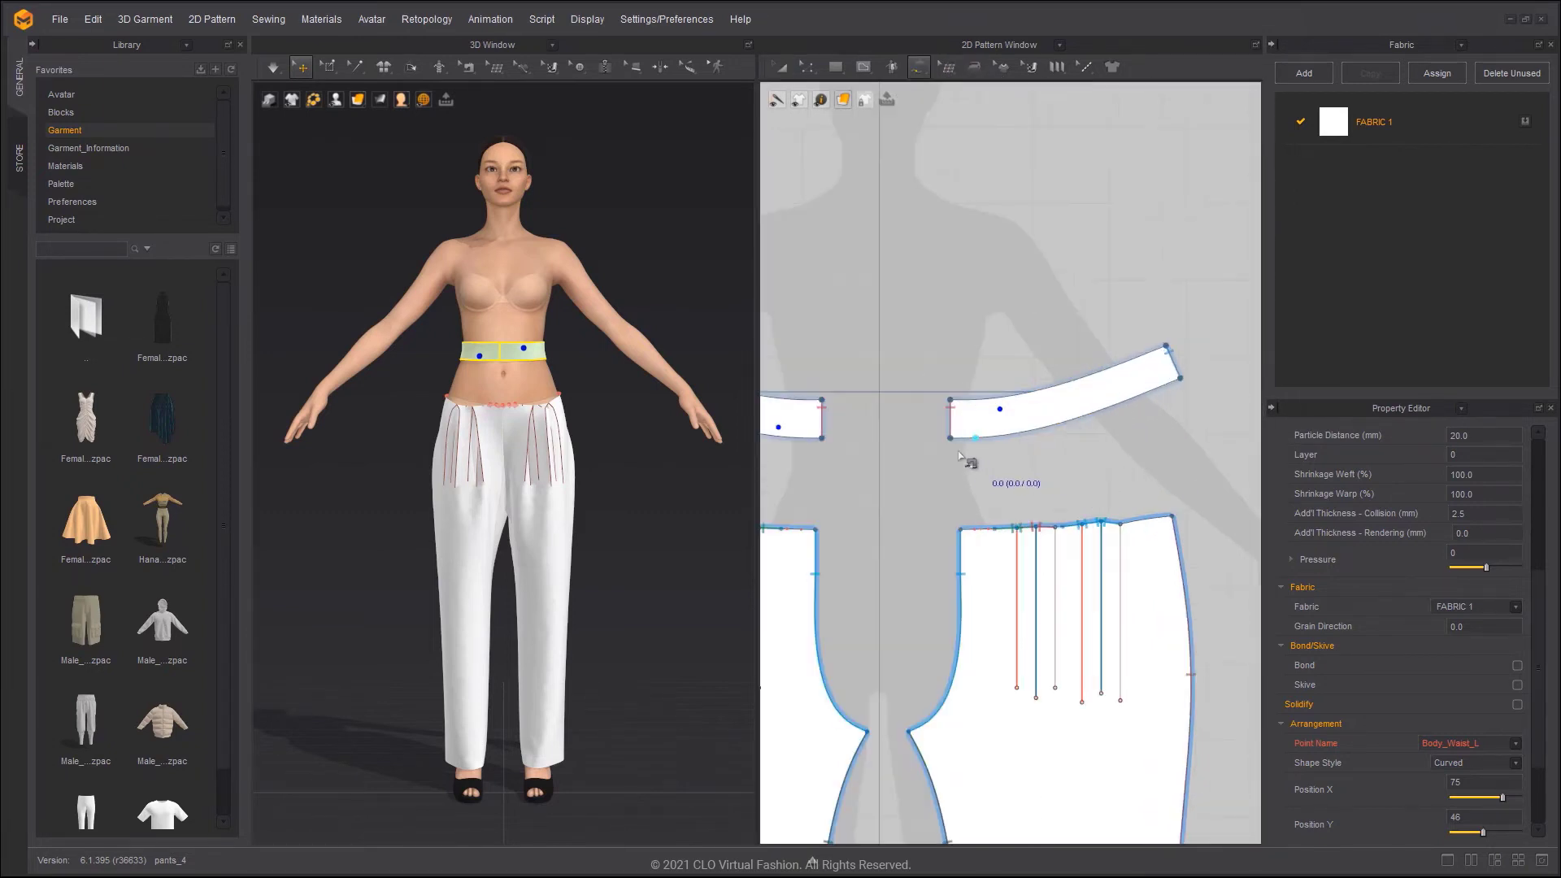
middle_drag(1121, 445, 1080, 411)
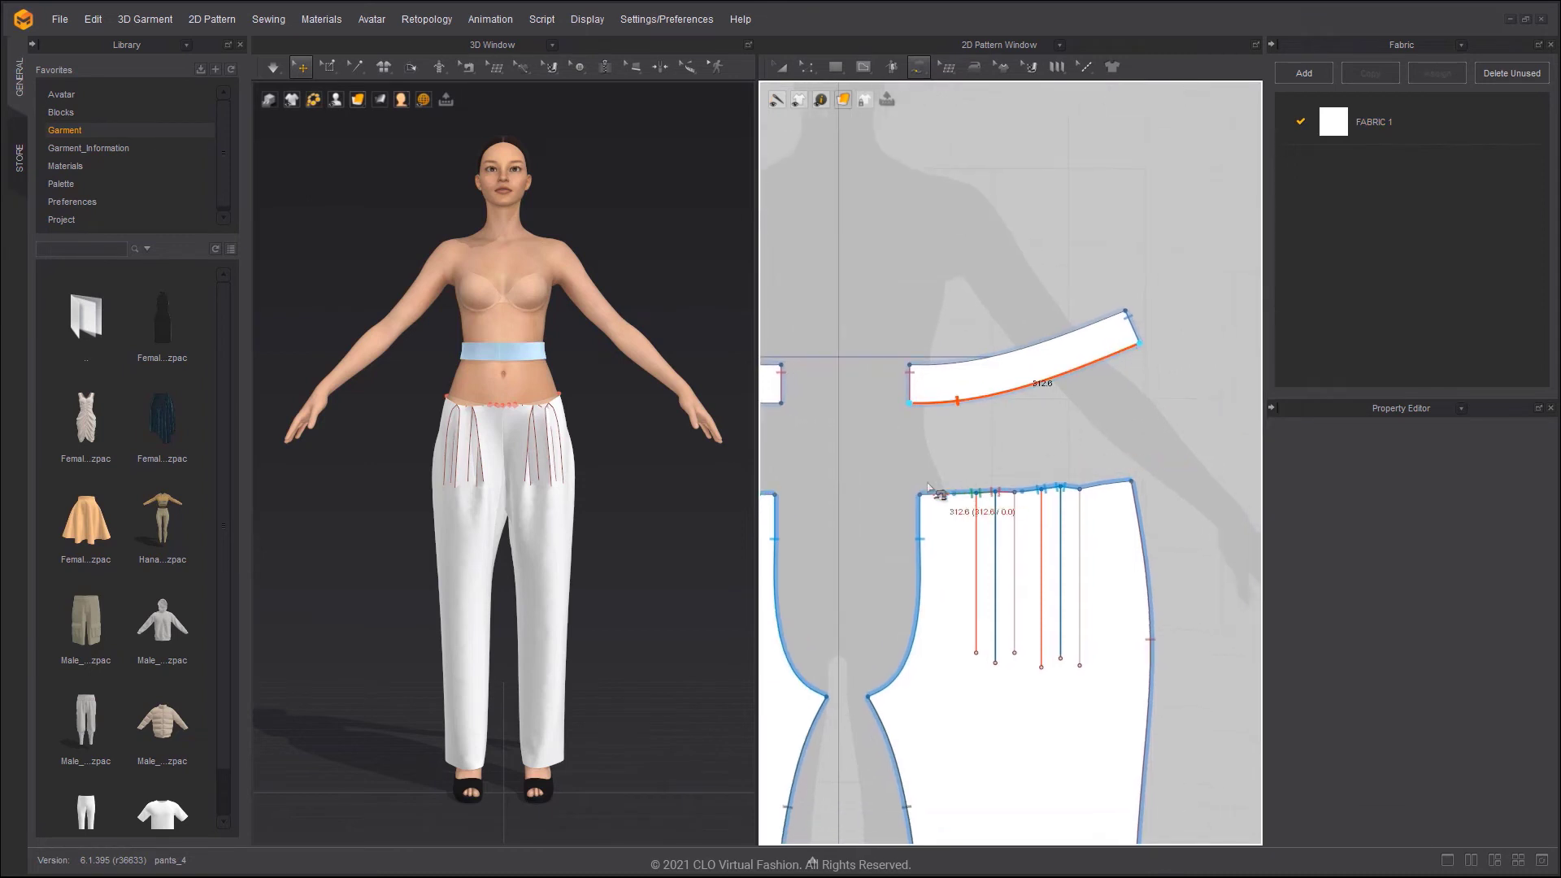
Add the front waistline segments outside the folded pleats to the seam, from centre front to the side seam
click(920, 493)
scroll(955, 492, up, 3)
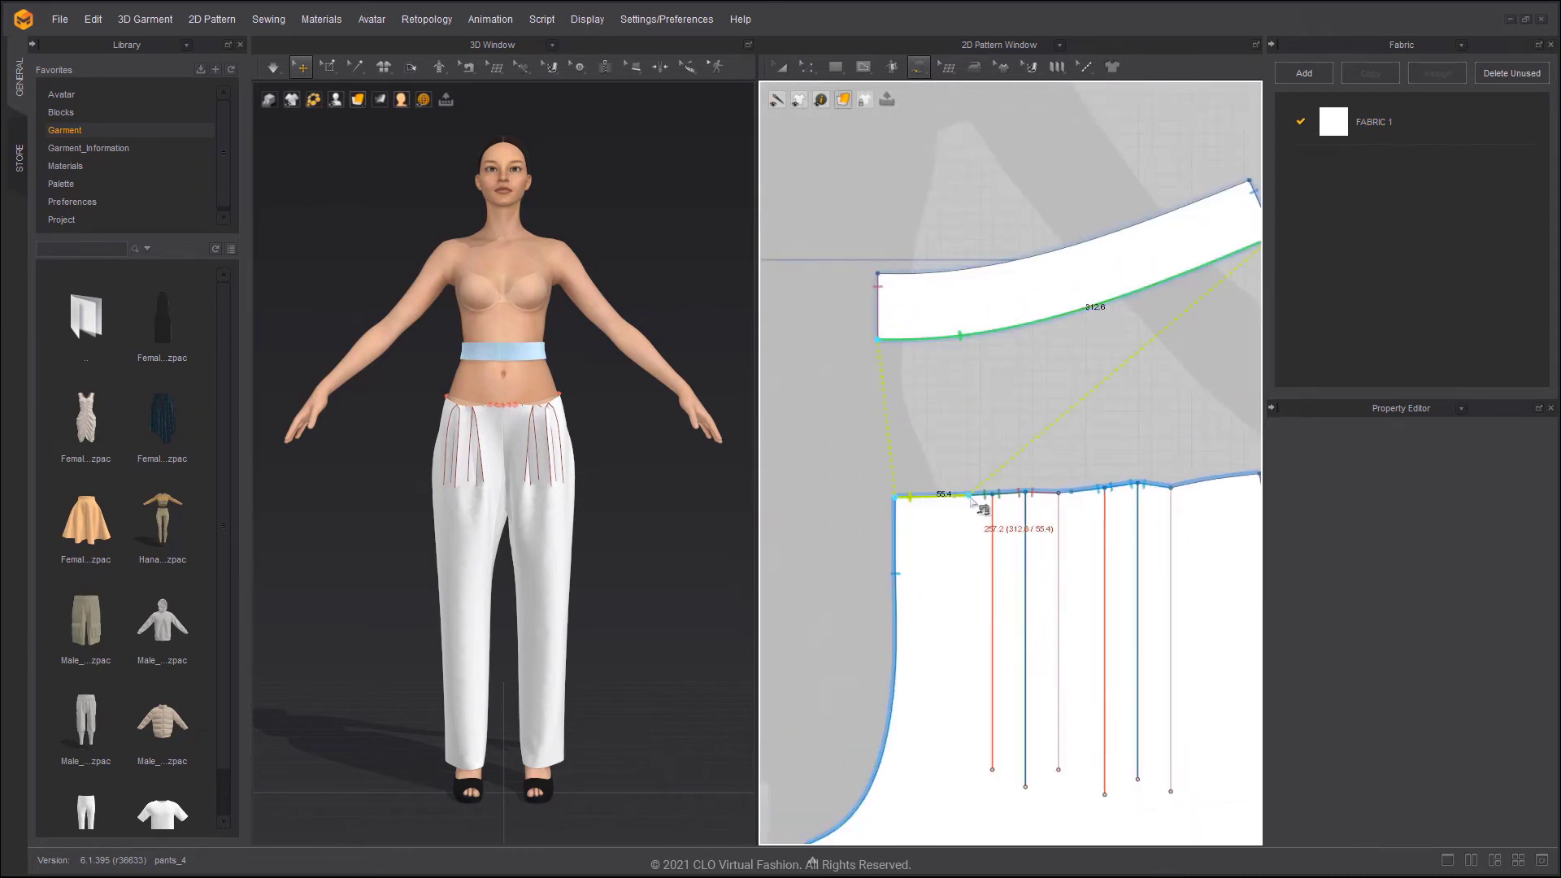
middle_drag(992, 503, 973, 508)
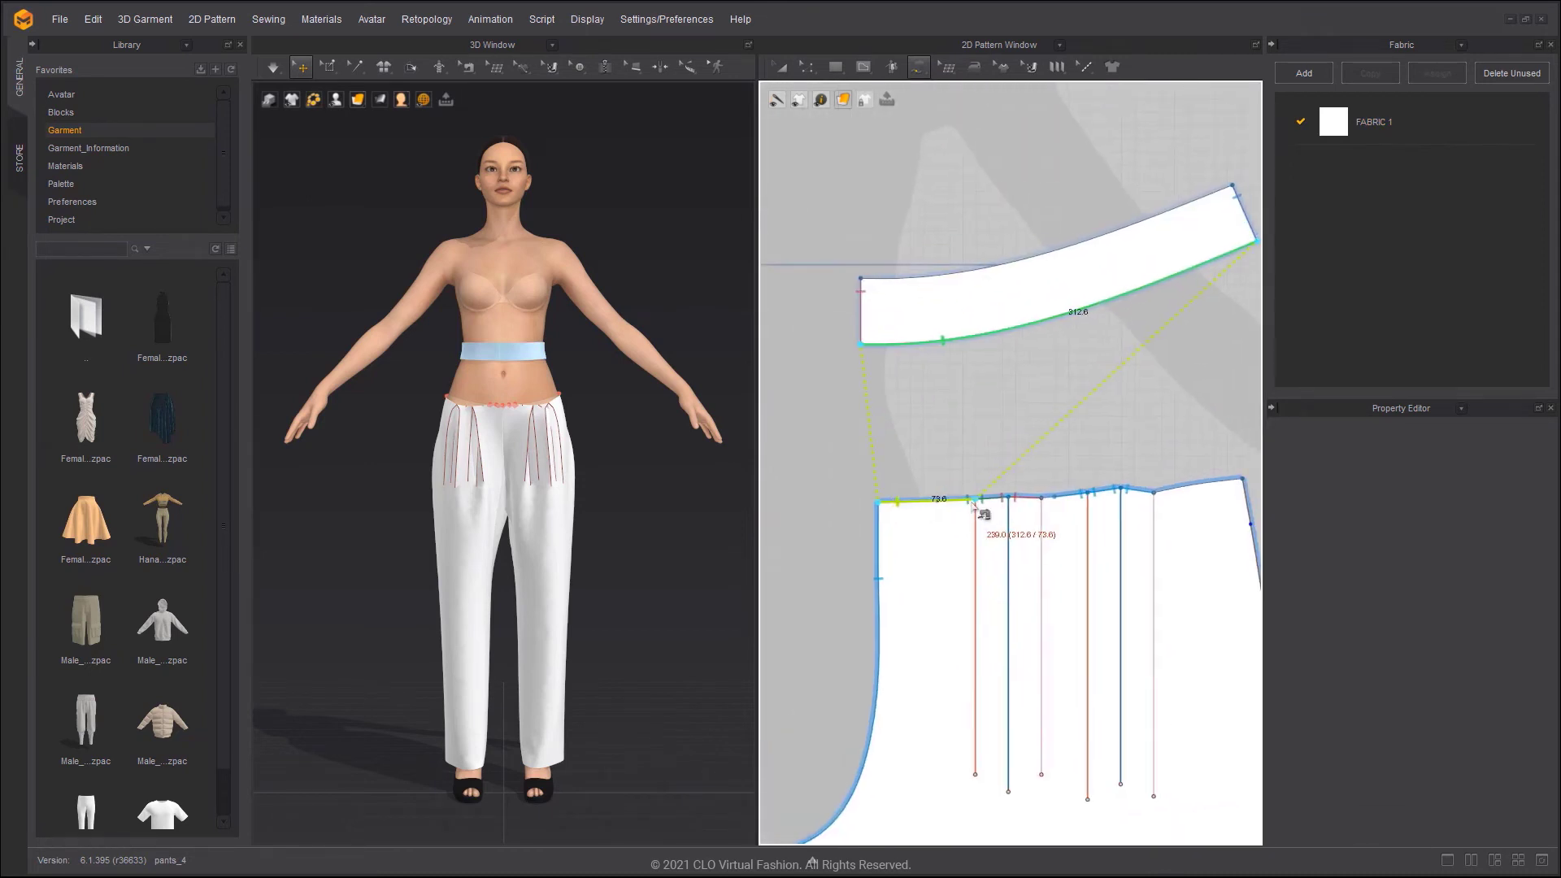
click(972, 503)
click(1037, 503)
click(1090, 497)
middle_drag(1110, 497, 995, 479)
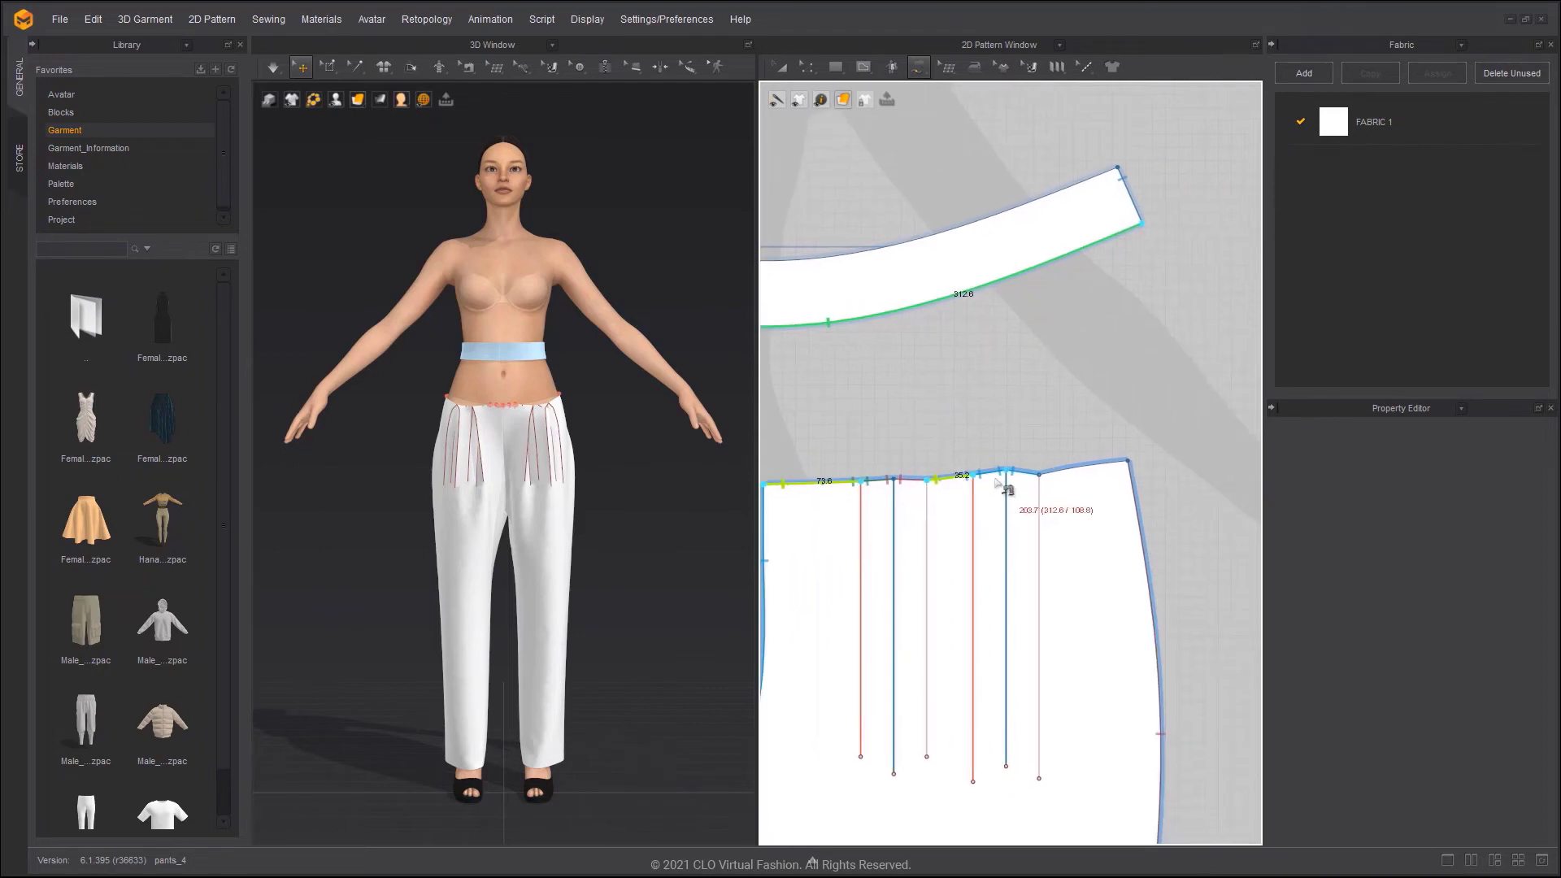
click(1039, 477)
click(1125, 473)
Complete the waistband seam along the back panel's waistline, from the side seam to centre back
scroll(1128, 475, down, 4)
middle_drag(1133, 476, 882, 471)
middle_drag(1229, 480, 1070, 485)
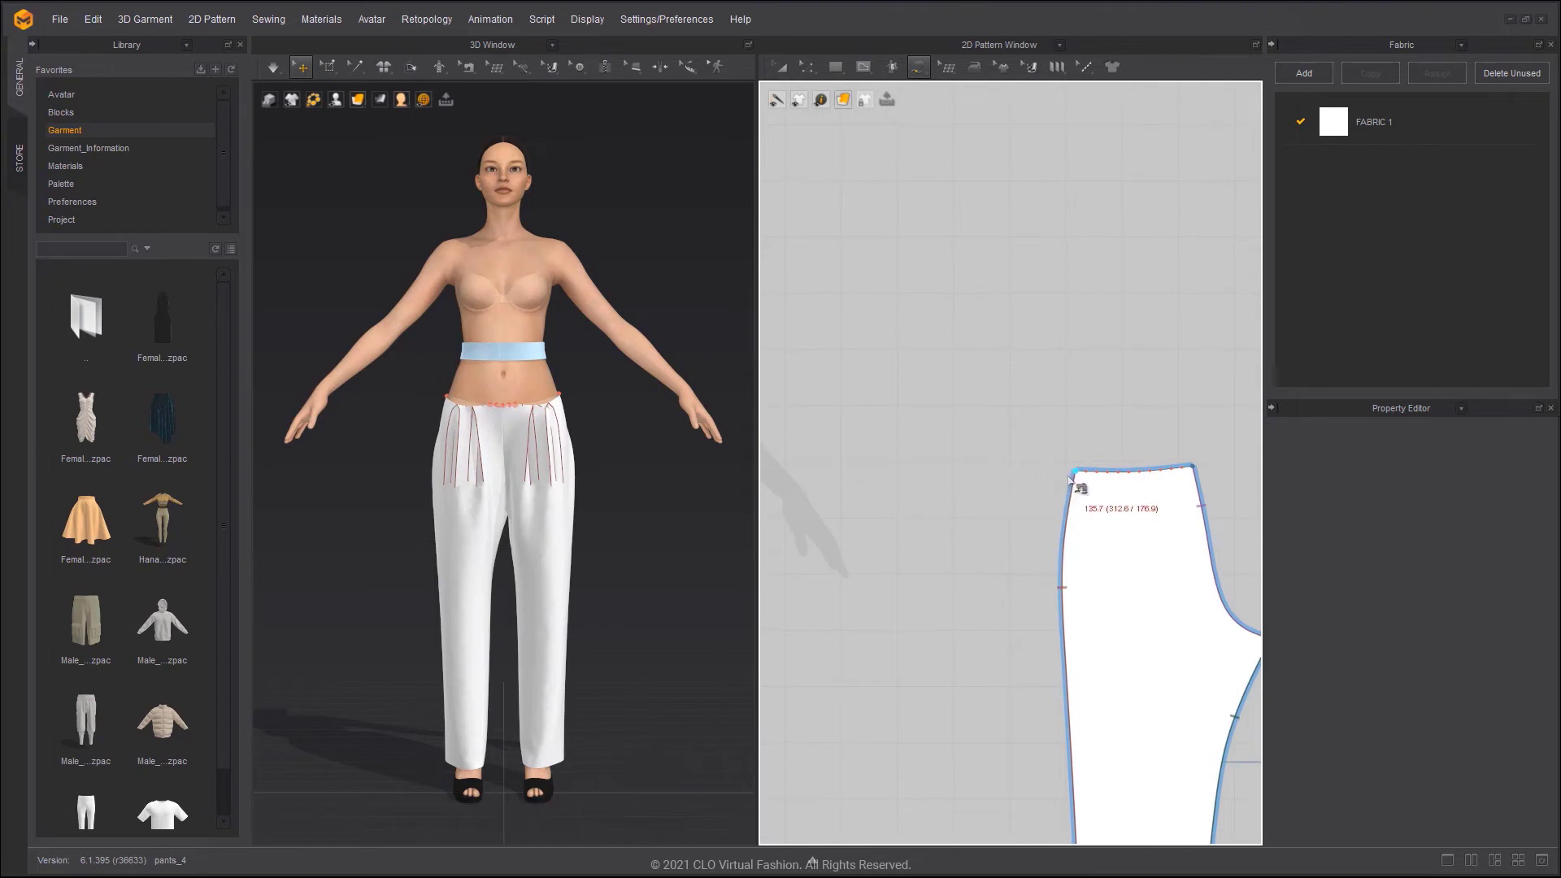
click(1070, 478)
click(1192, 467)
Simulate the pants so they pull up to the frozen waistband, adjust the drape, and check it from several sides
right_drag(574, 425, 537, 429)
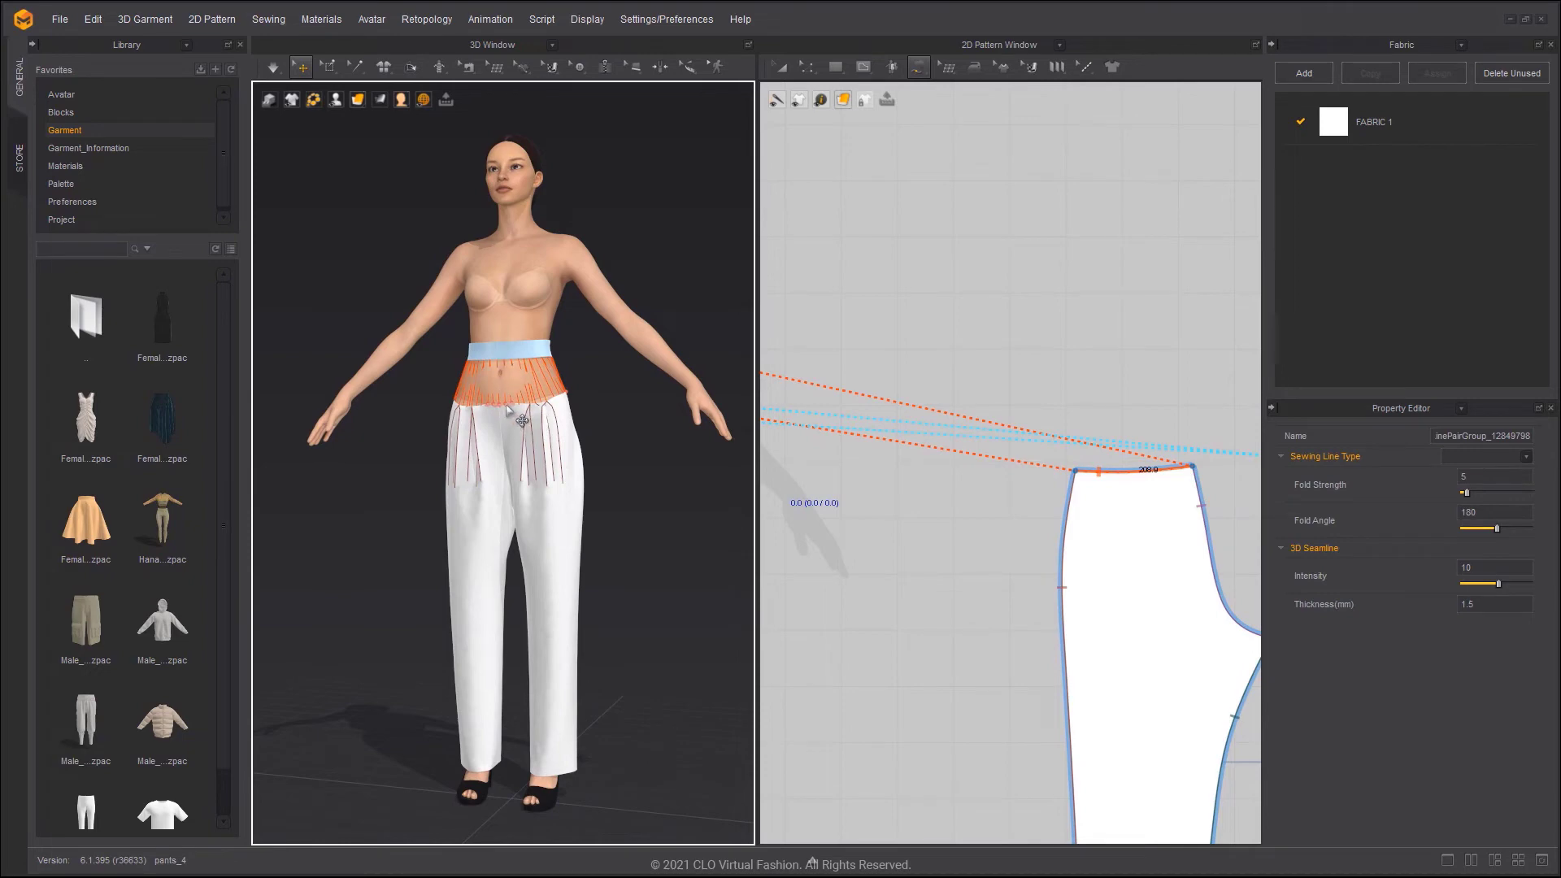
click(605, 429)
key(space)
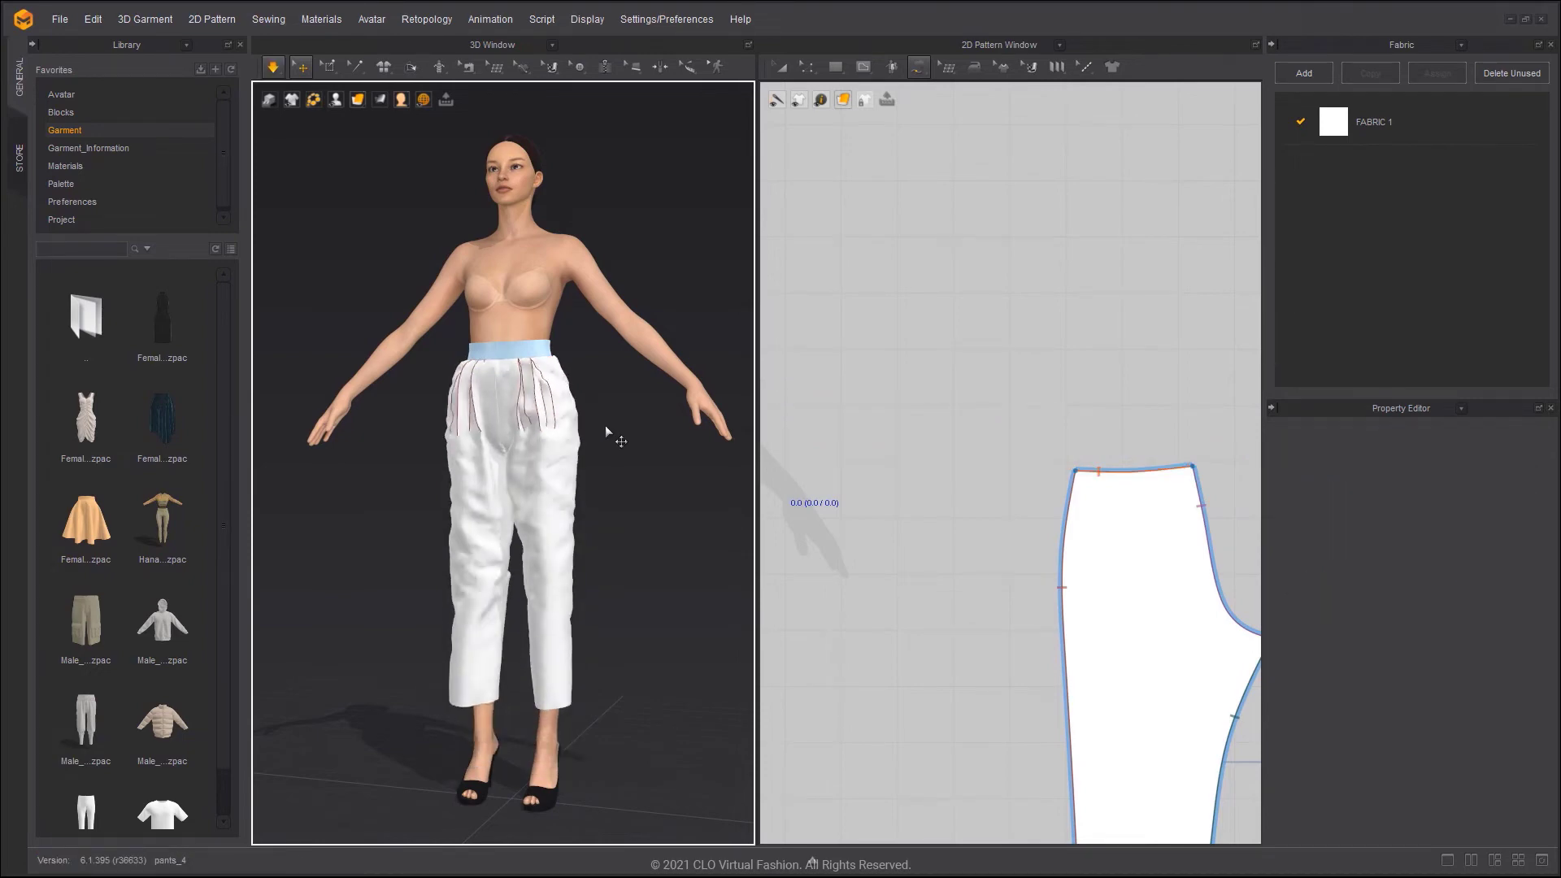
key(space)
right_drag(614, 425, 639, 431)
key(space)
scroll(619, 441, up, 2)
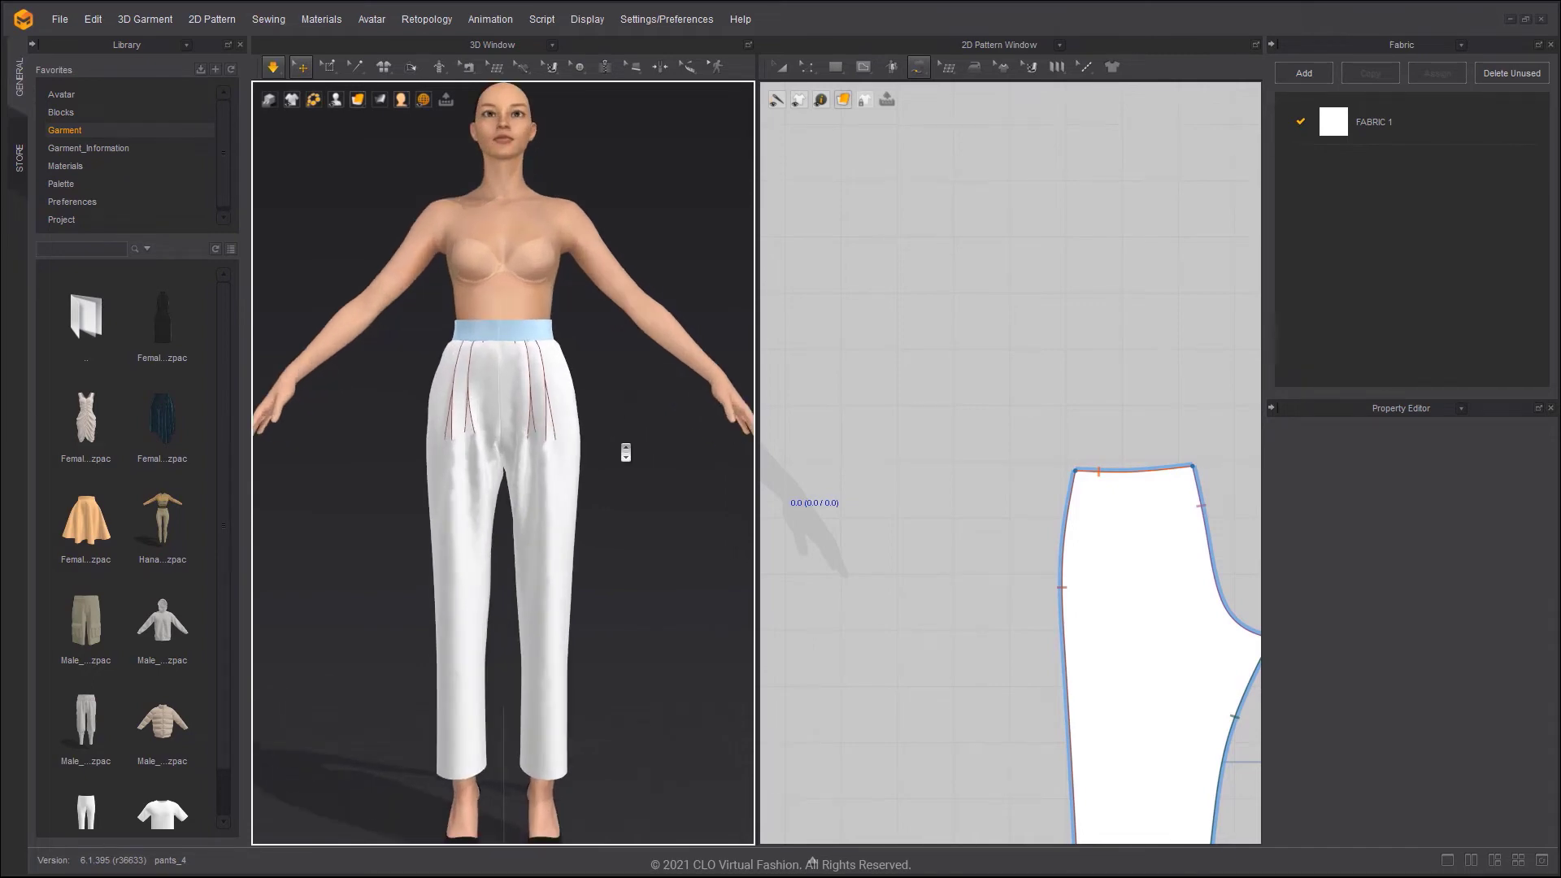
drag(544, 441, 544, 443)
click(556, 444)
right_drag(555, 443, 428, 444)
key(space)
right_drag(548, 443, 704, 451)
Unfreeze both waistband pieces and simulate so the waistband settles together with the pants
click(539, 335)
right_click(488, 332)
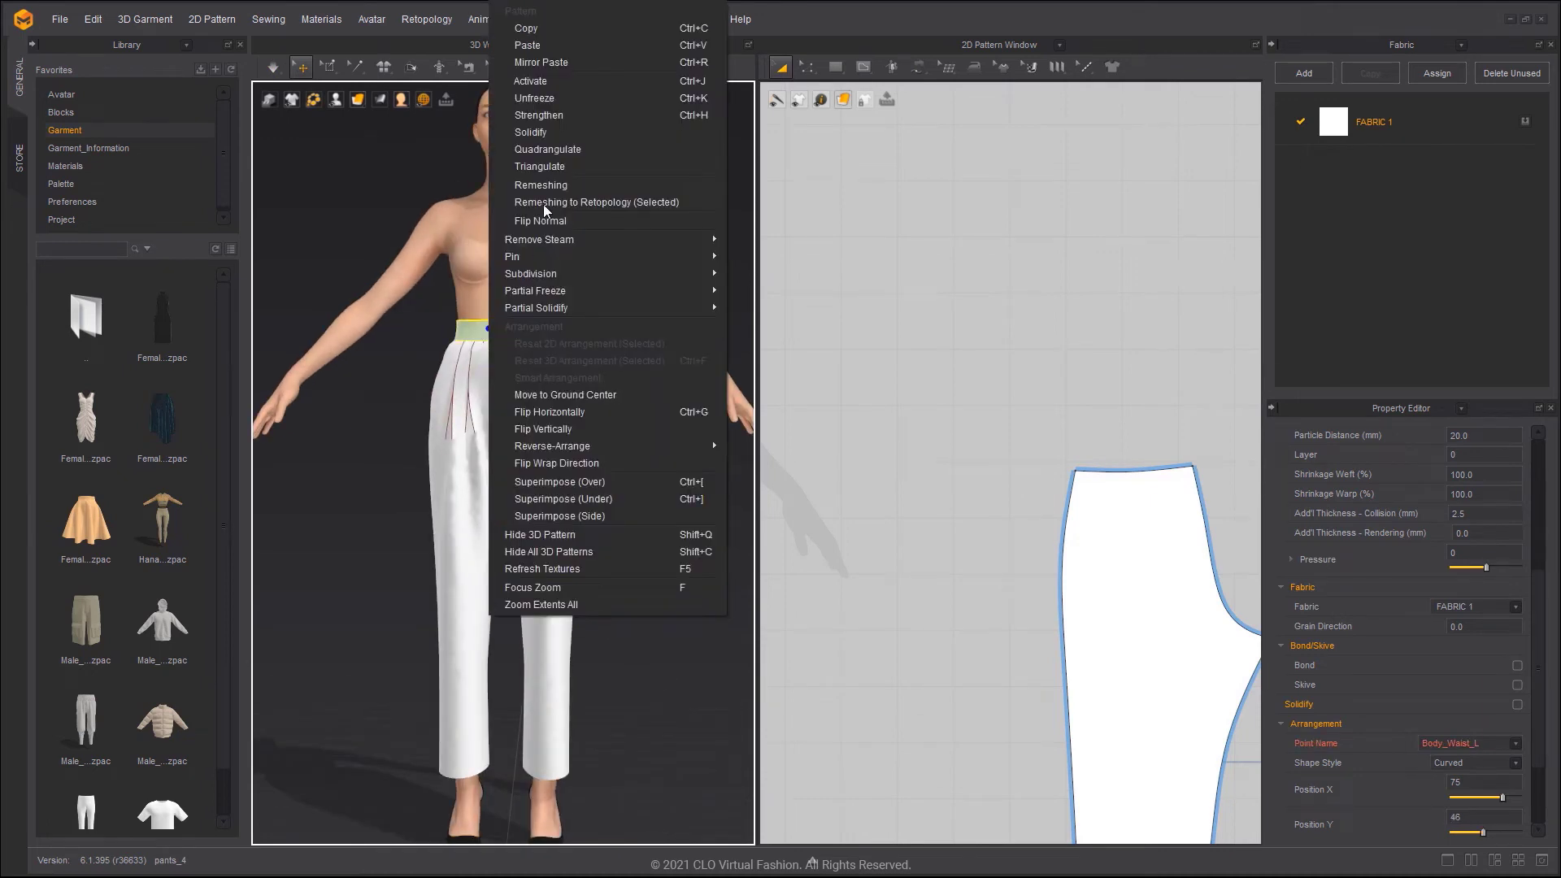
click(537, 98)
click(597, 366)
key(space)
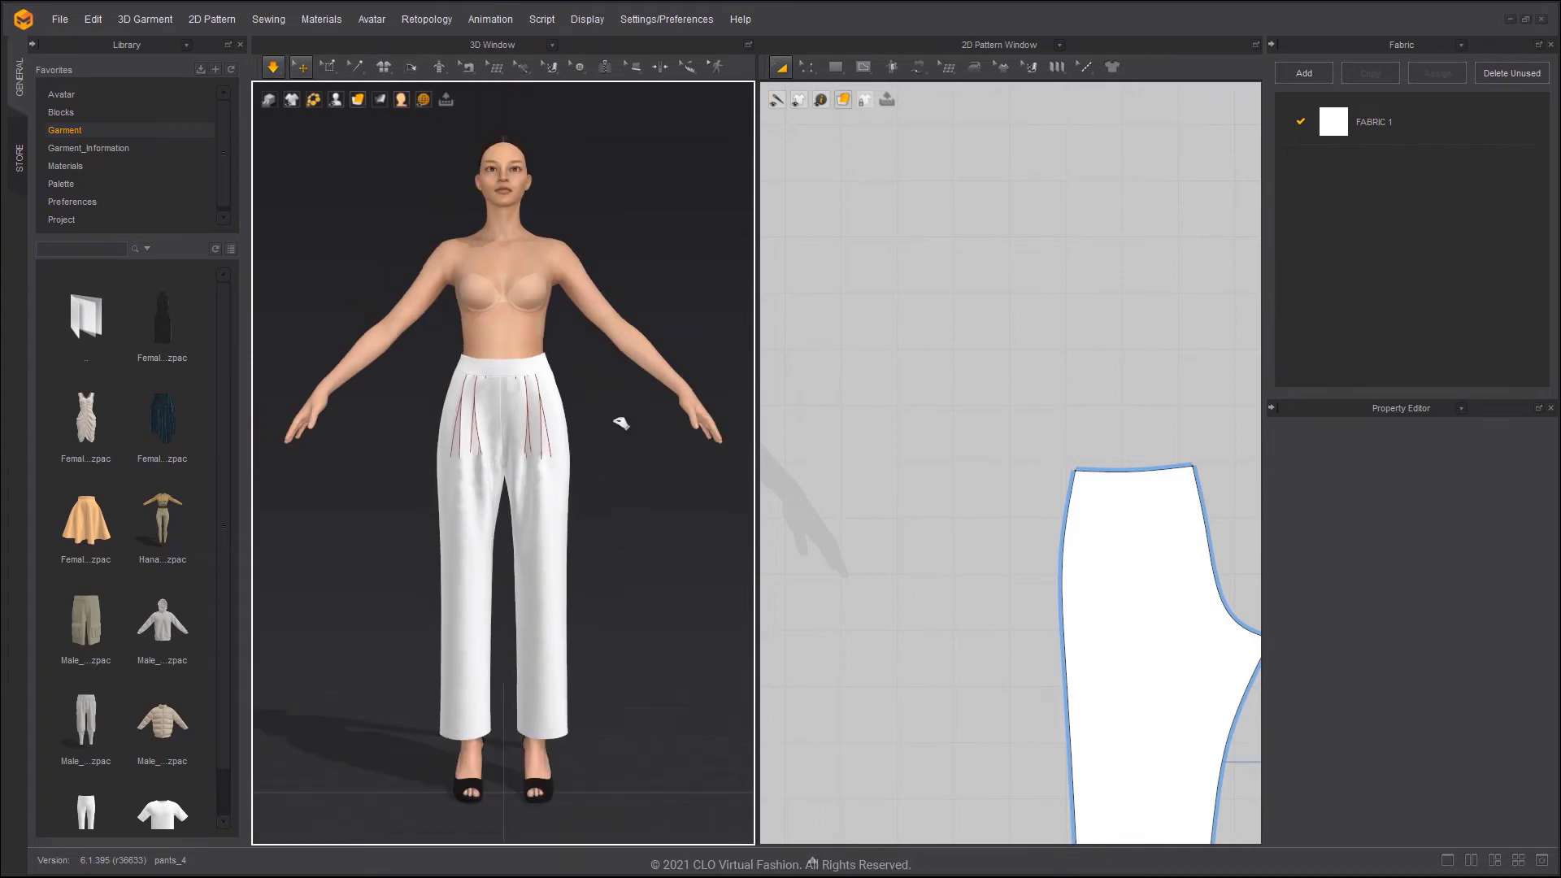
key(space)
Turn on Bond for both waistband pieces to stiffen them, and simulate while adjusting the waistband's fit
click(521, 370)
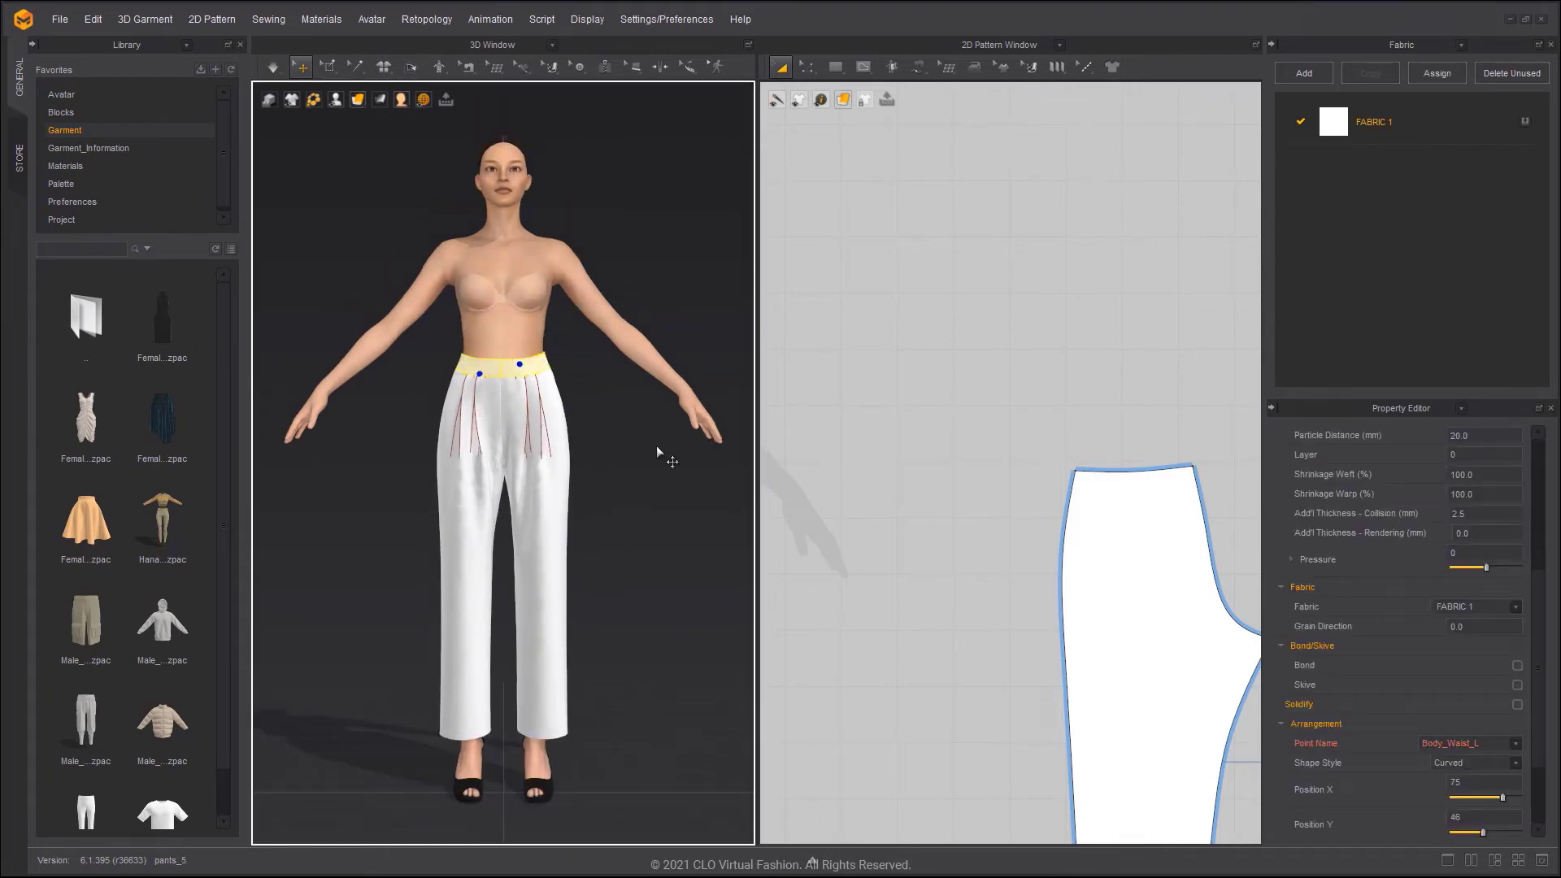
scroll(1406, 691, down, 2)
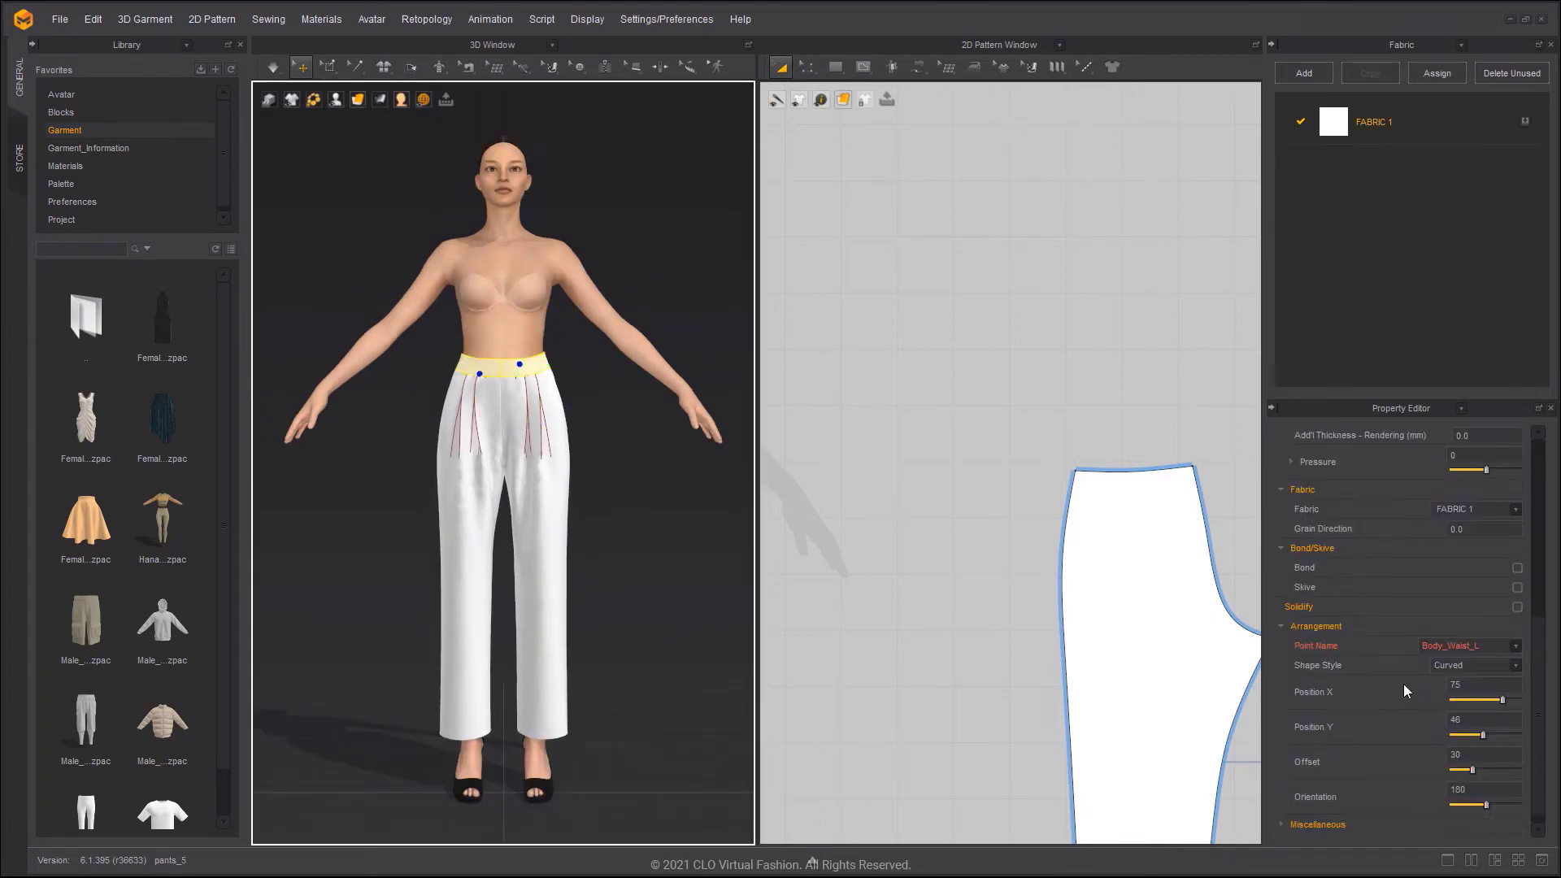
click(1517, 568)
click(595, 378)
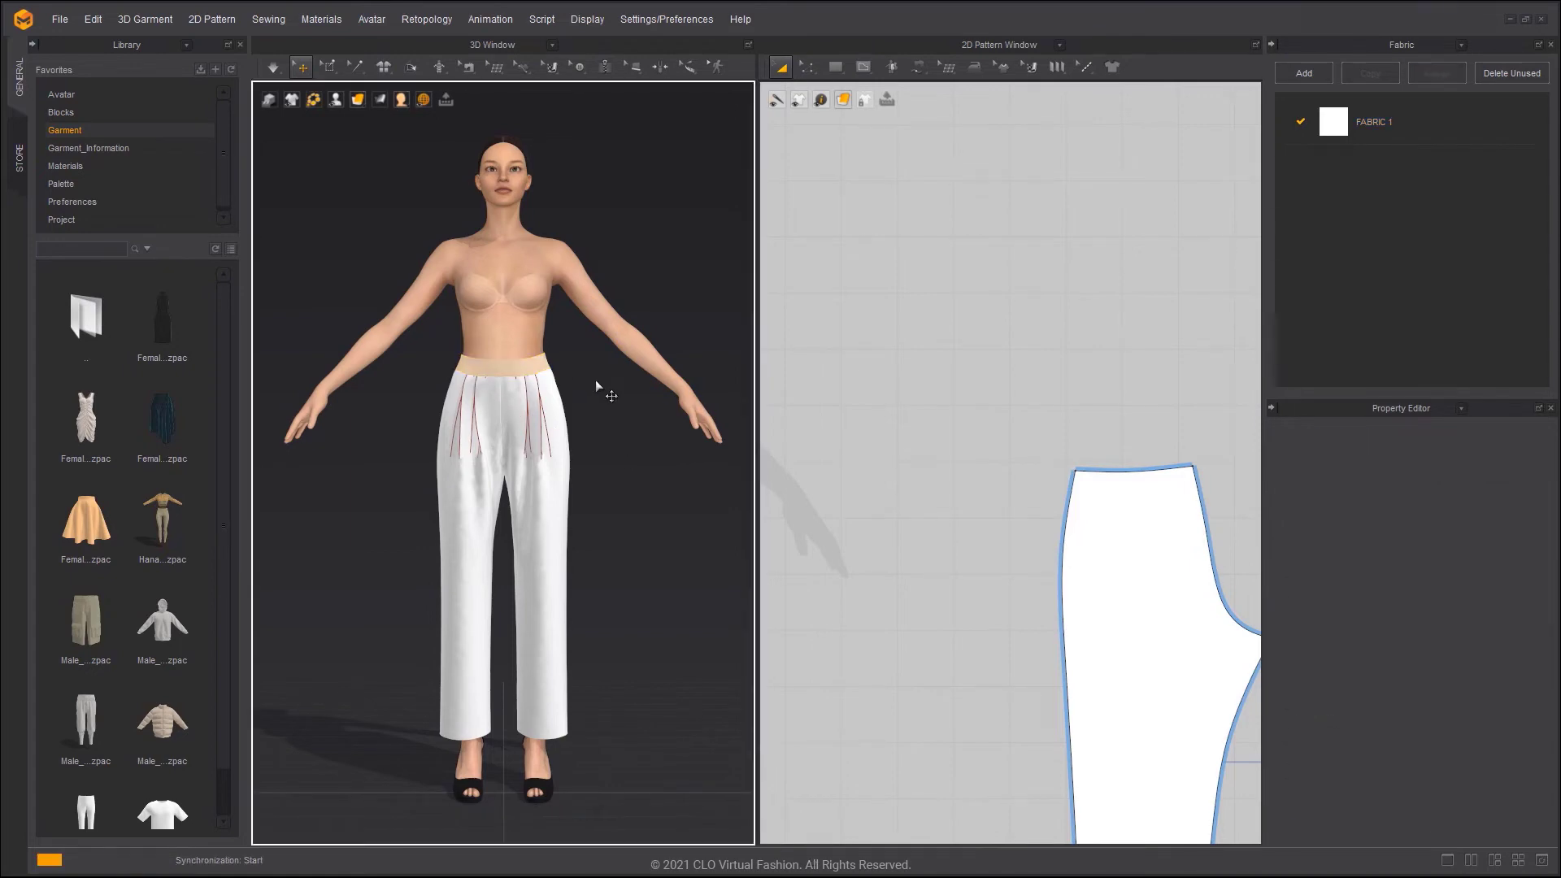
click(536, 370)
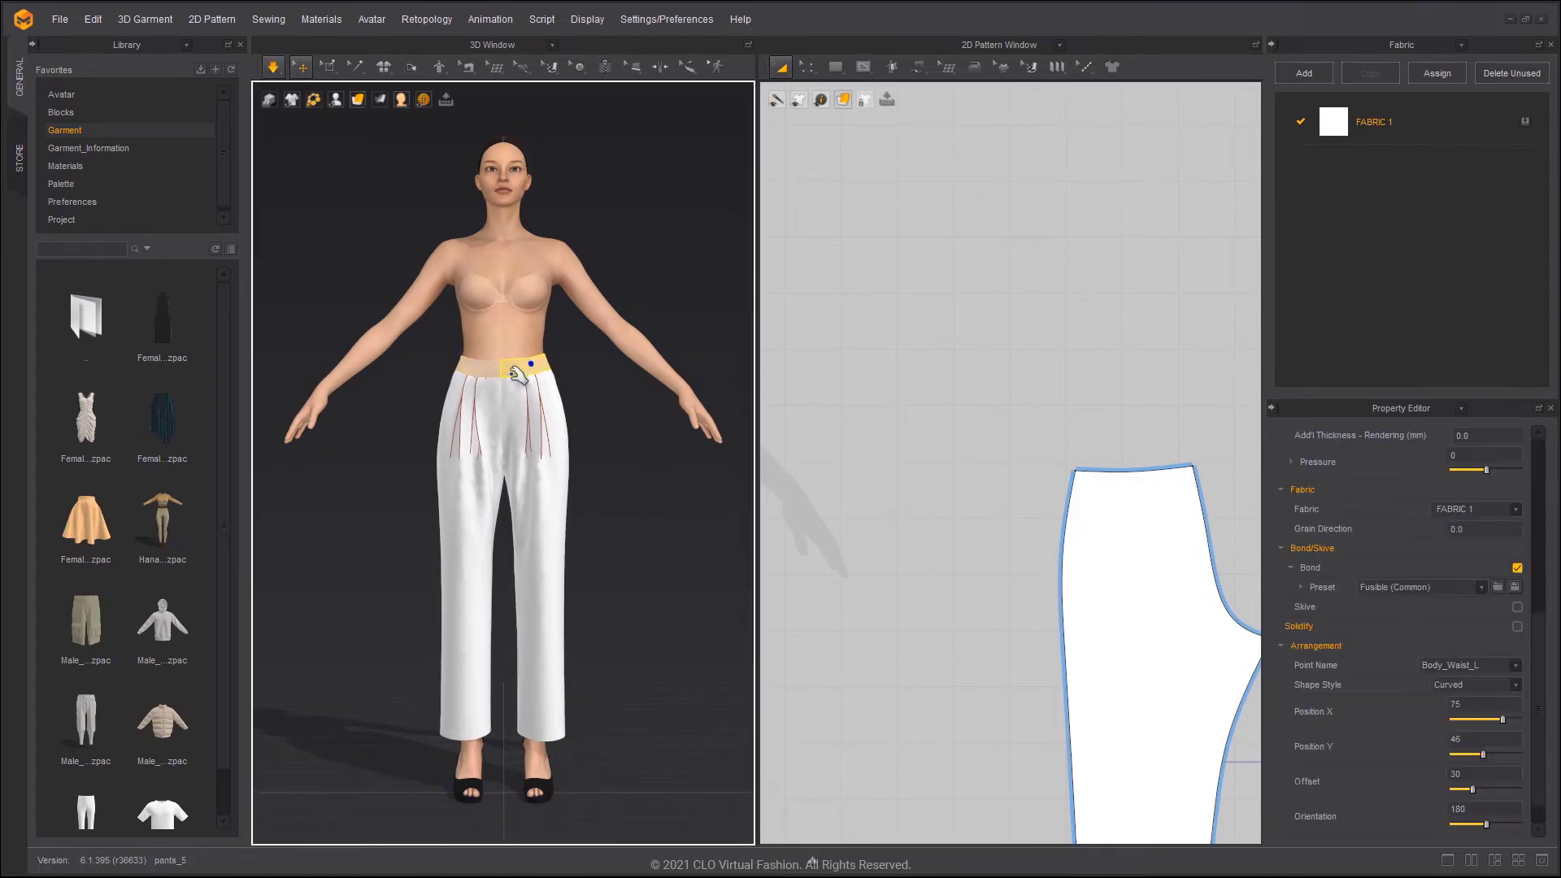
click(594, 404)
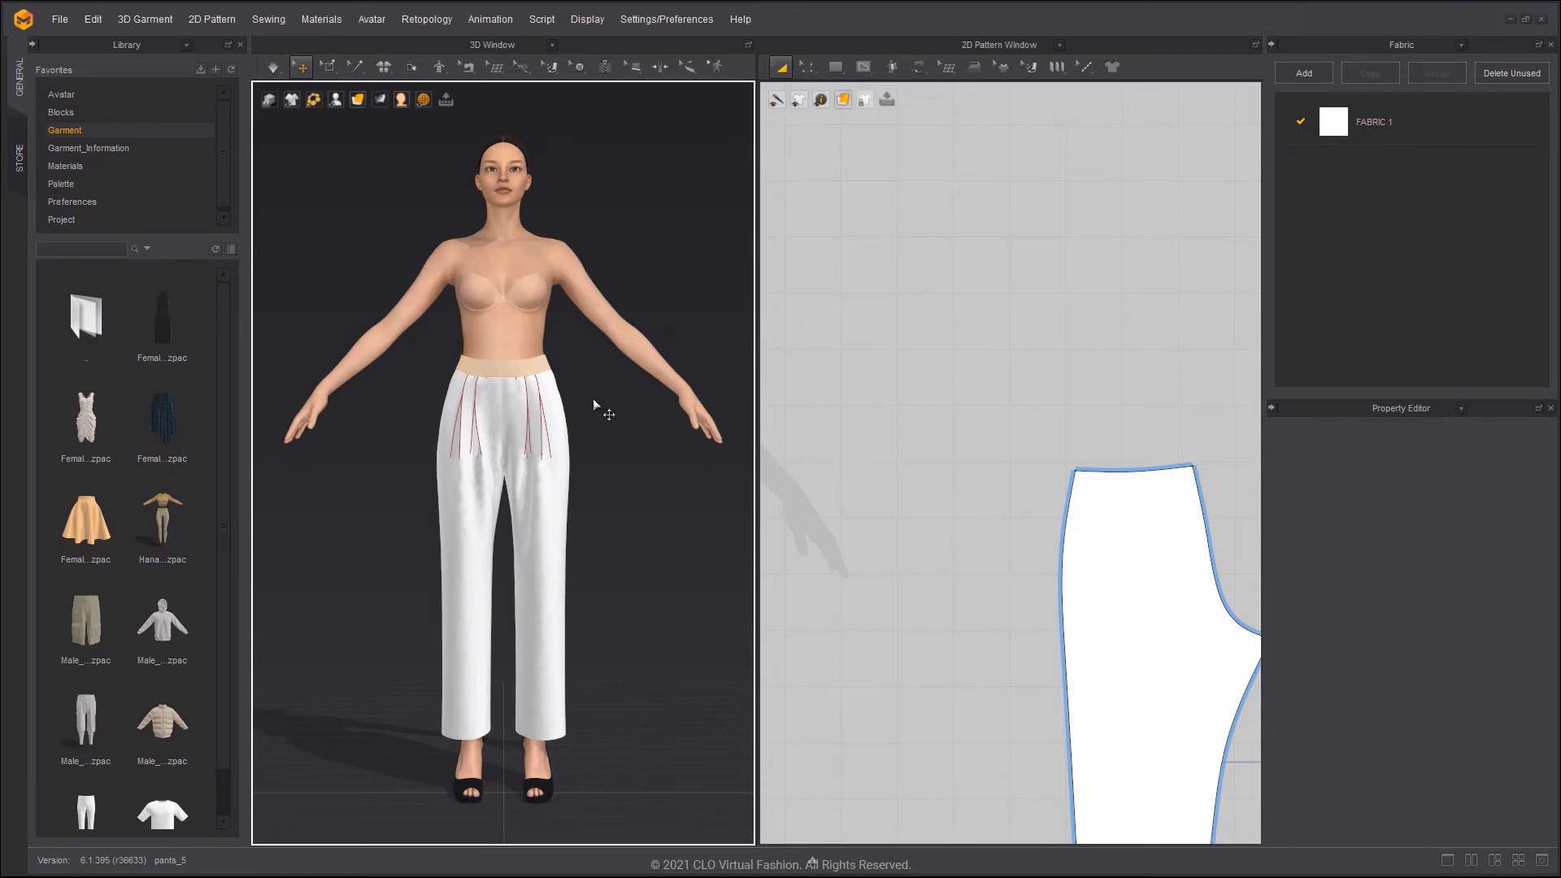
Delete the leftover pleat points along the hems of the front leg panels
scroll(574, 523, up, 3)
scroll(958, 565, down, 5)
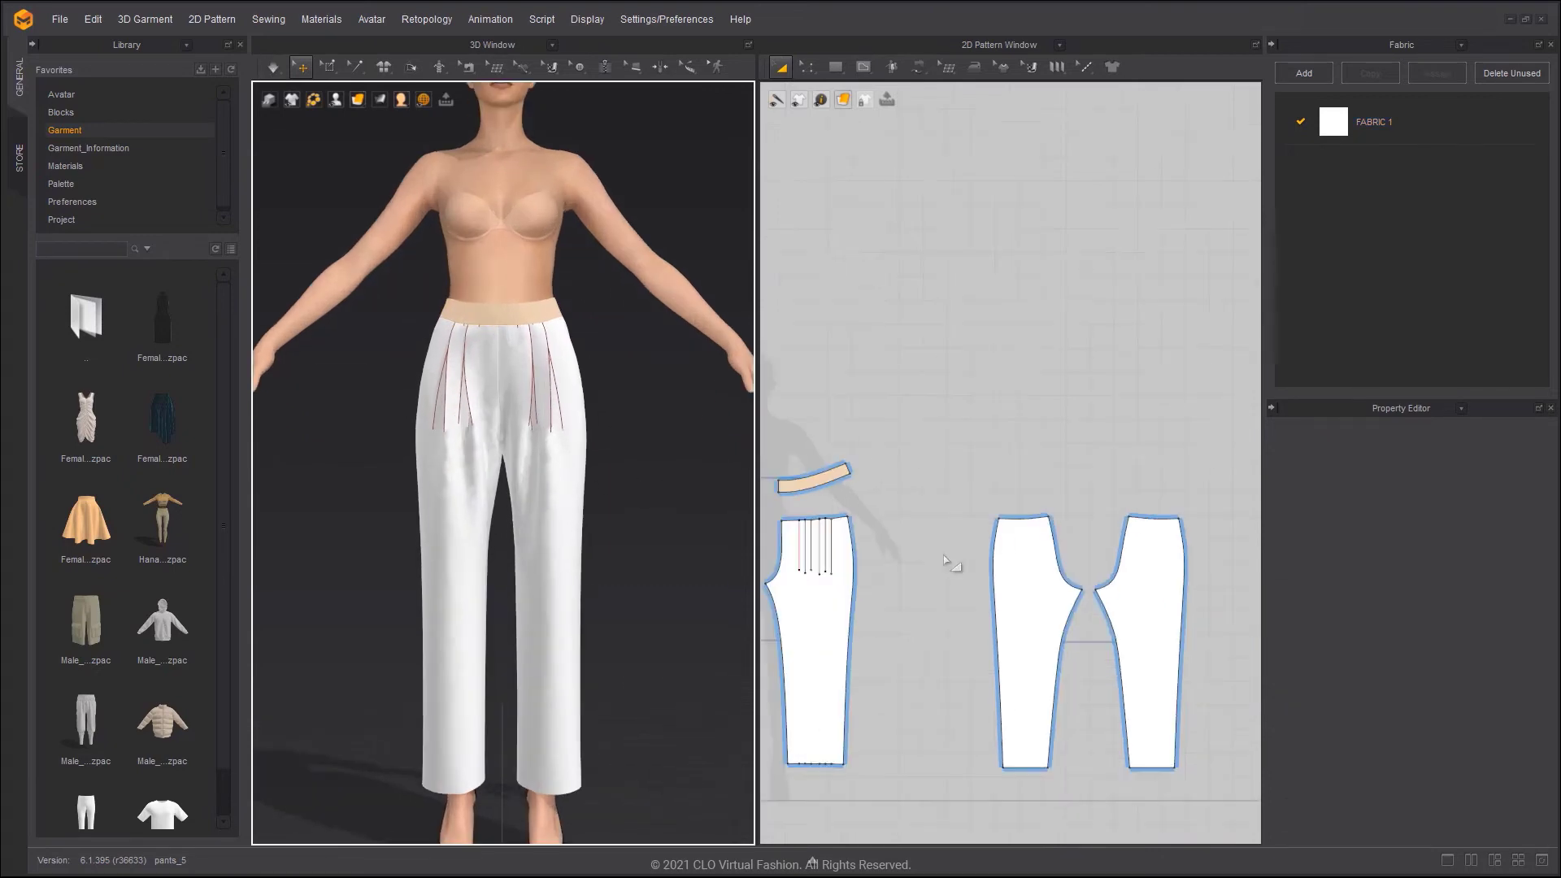
scroll(944, 544, up, 4)
key(z)
scroll(1045, 529, down, 1)
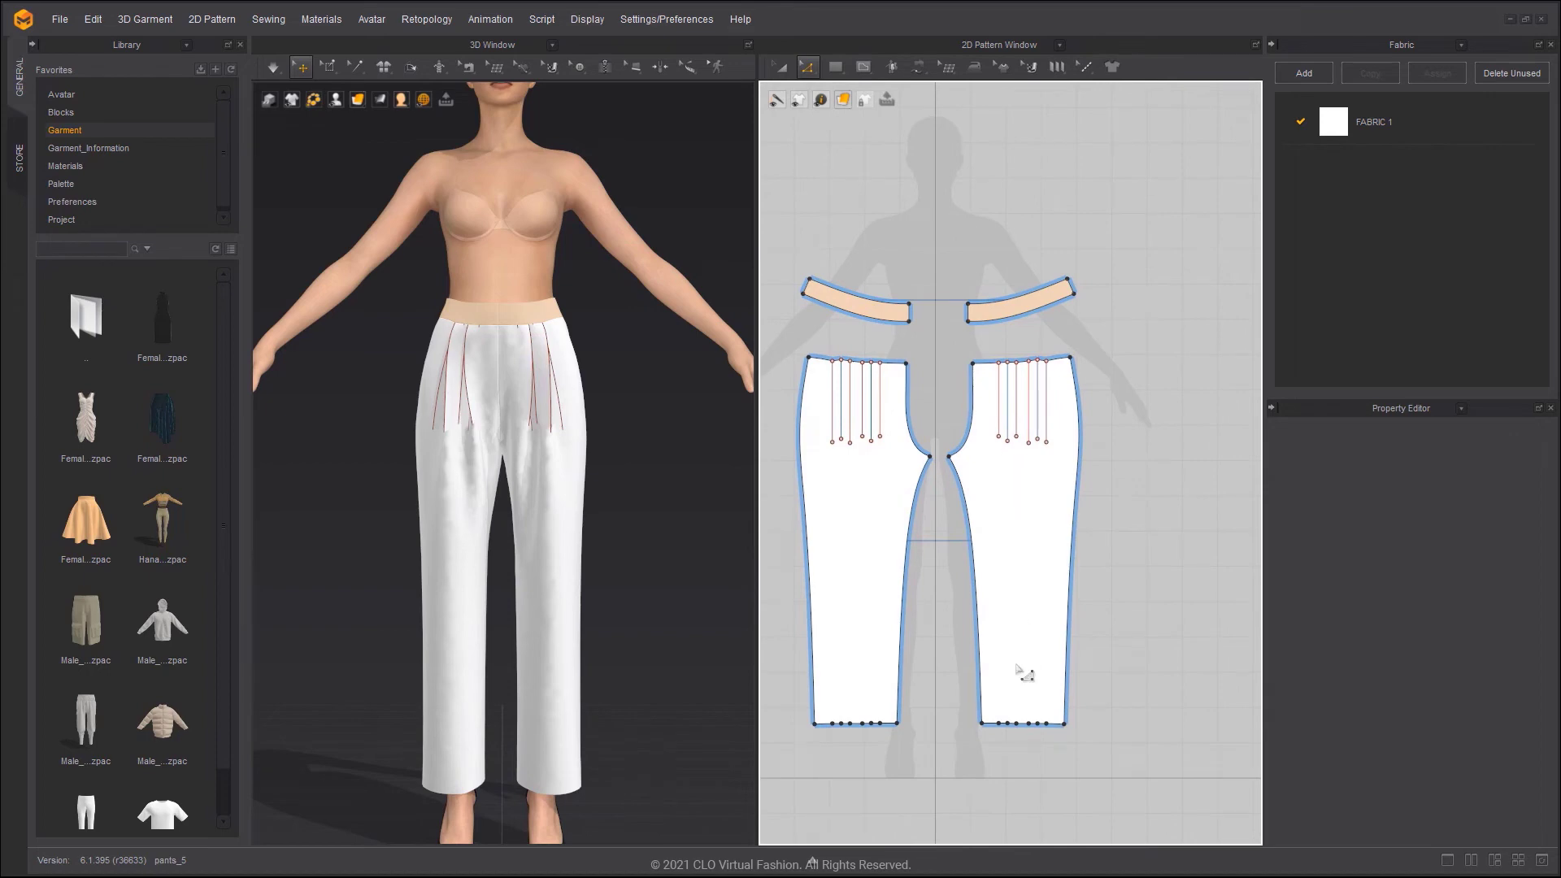
drag(1062, 762, 1061, 762)
key(Delete)
Lengthen the legs slightly by moving the front and back panel hem edges straight down together
scroll(652, 605, up, 3)
right_drag(652, 605, 486, 486)
scroll(1008, 634, down, 5)
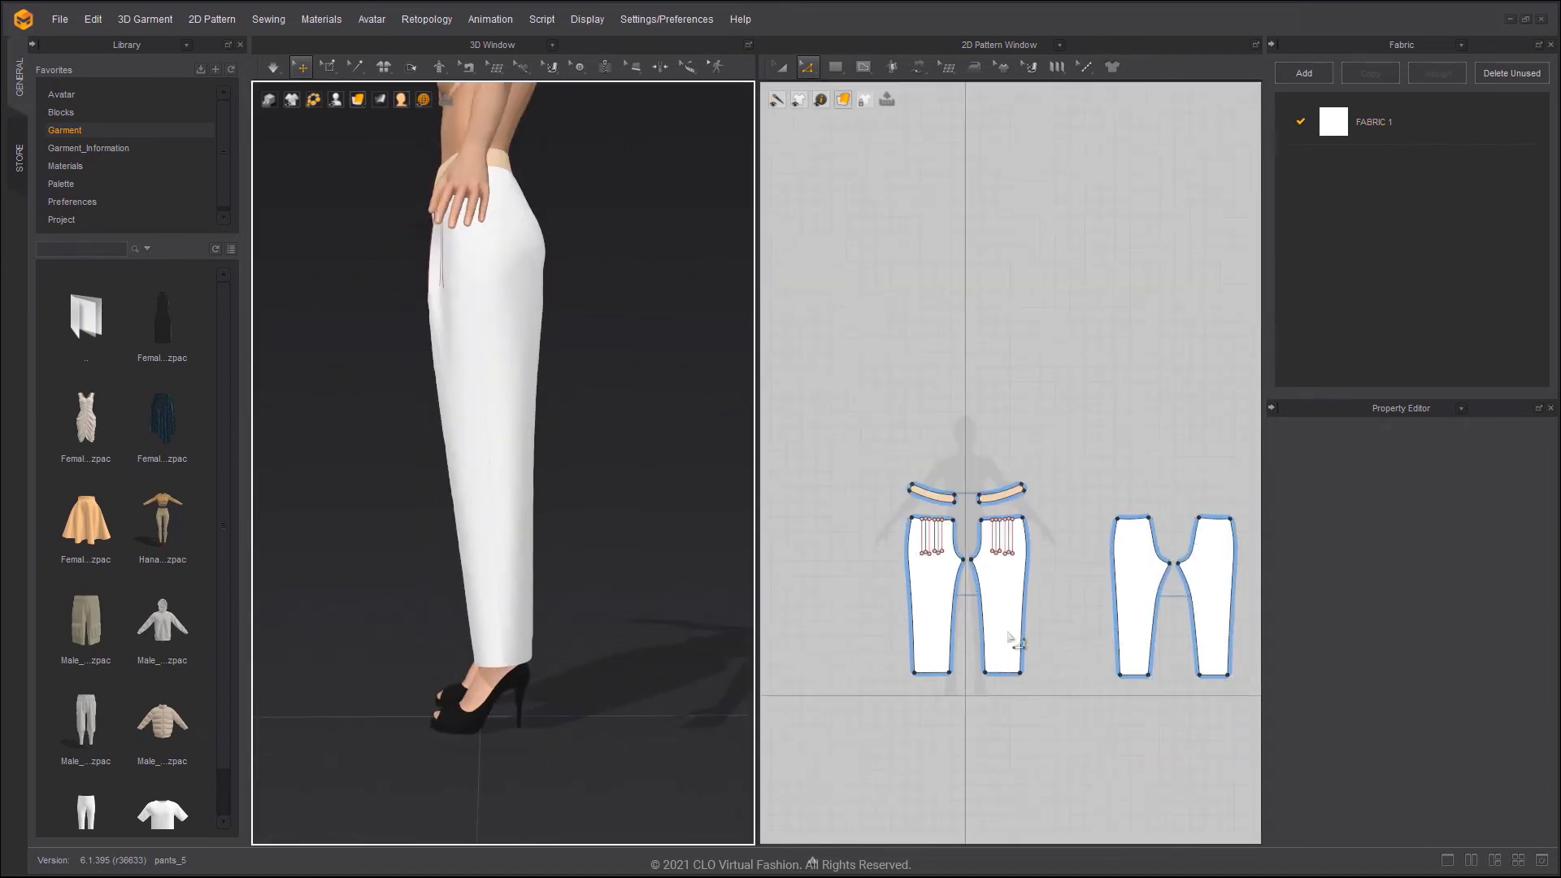
middle_drag(1049, 631, 902, 536)
scroll(977, 605, up, 3)
key(x)
key(z)
click(995, 584)
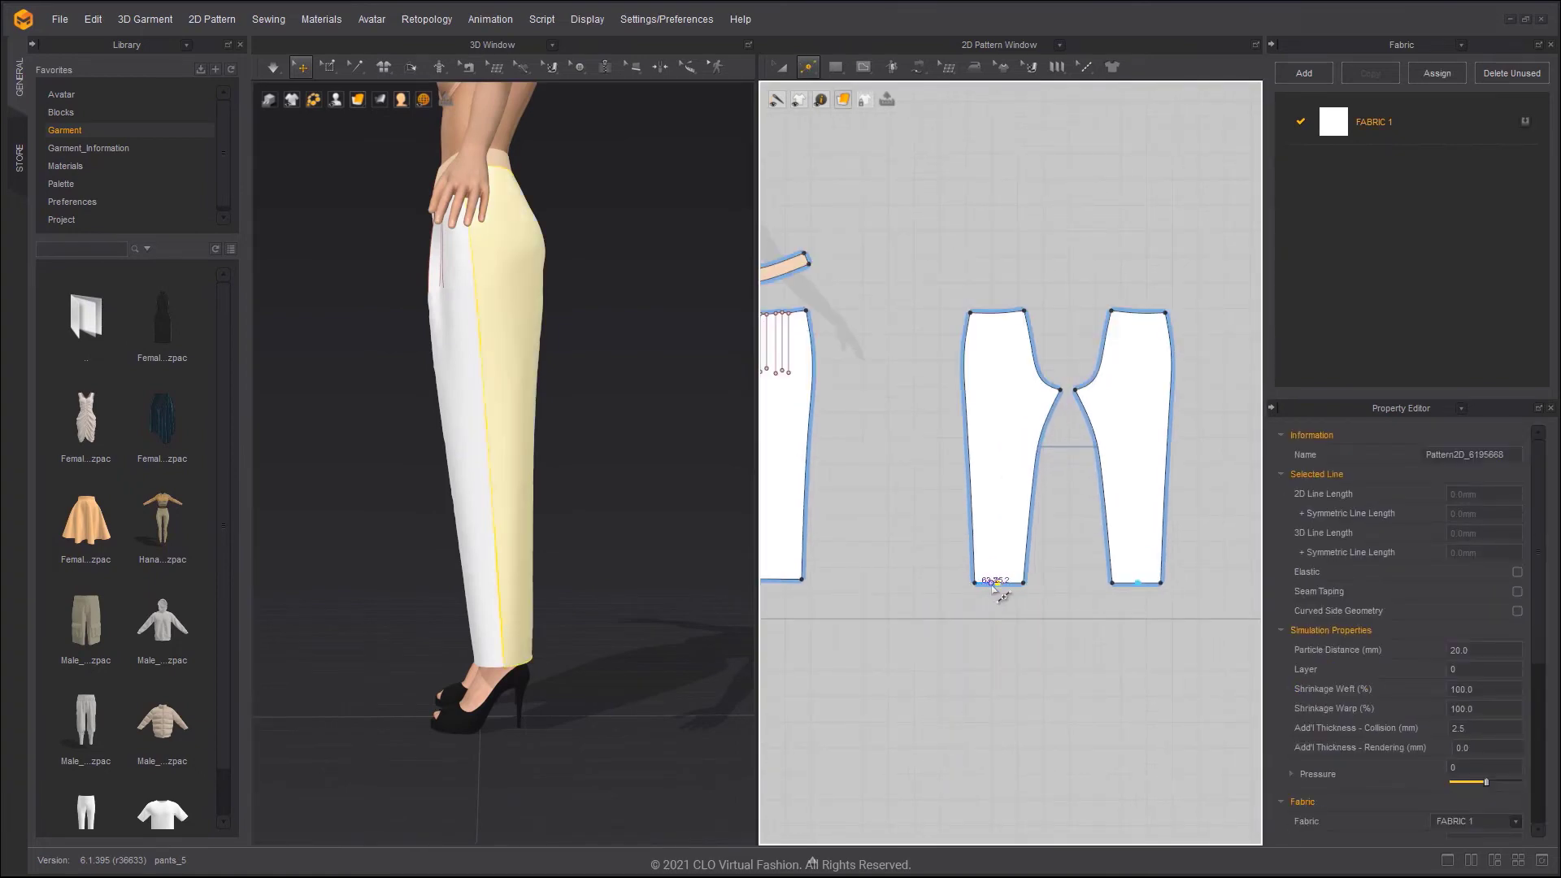
key(x)
key(z)
click(993, 583)
middle_drag(950, 580, 1114, 578)
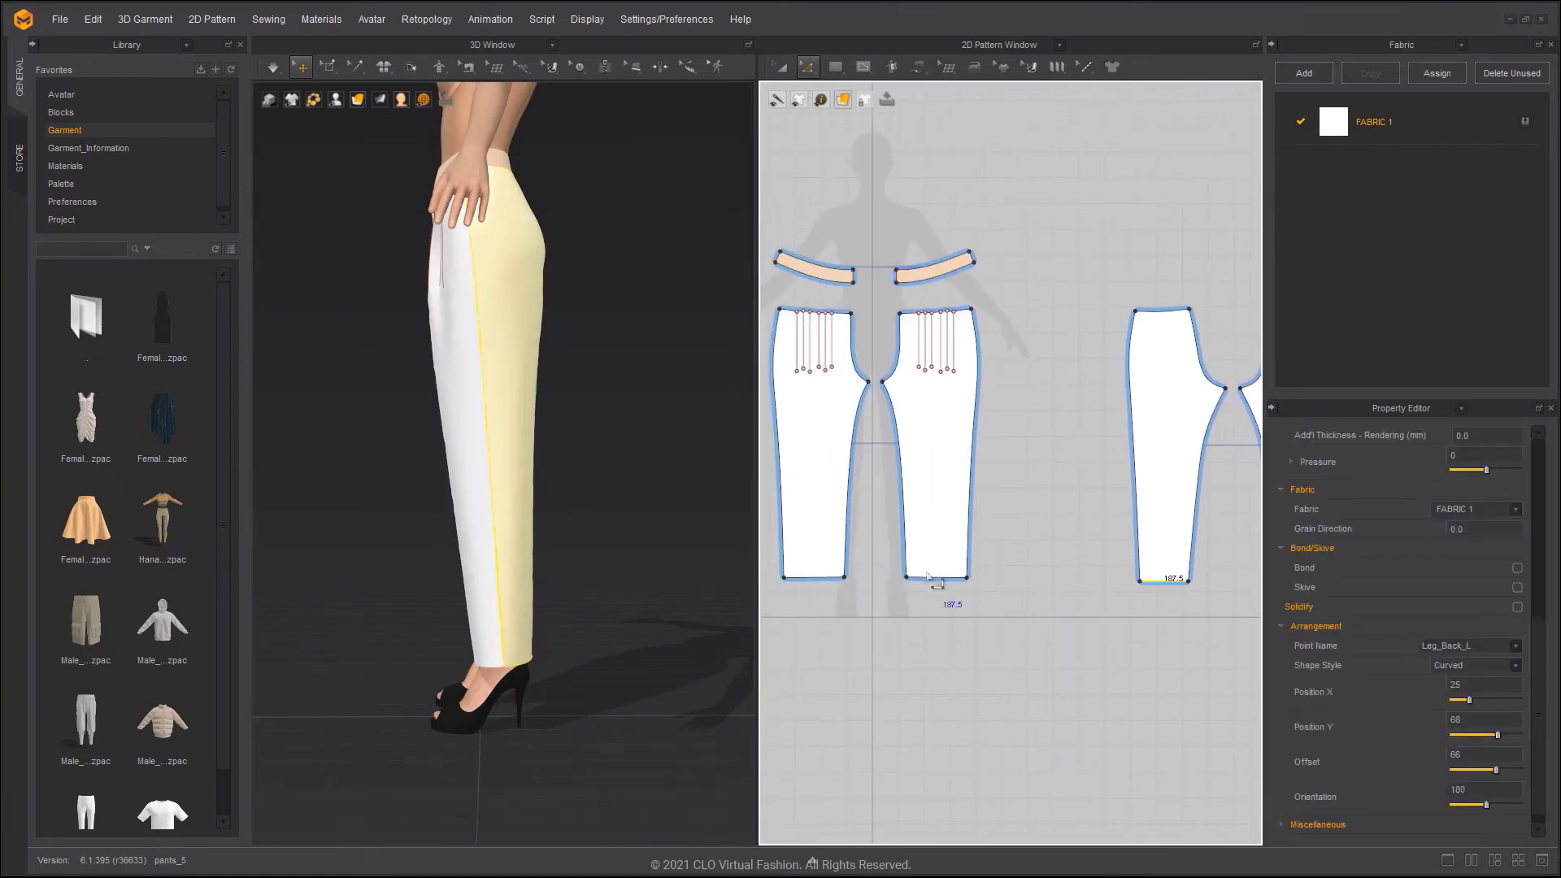
shift+click(928, 577)
scroll(929, 581, up, 3)
drag(929, 582, 929, 587)
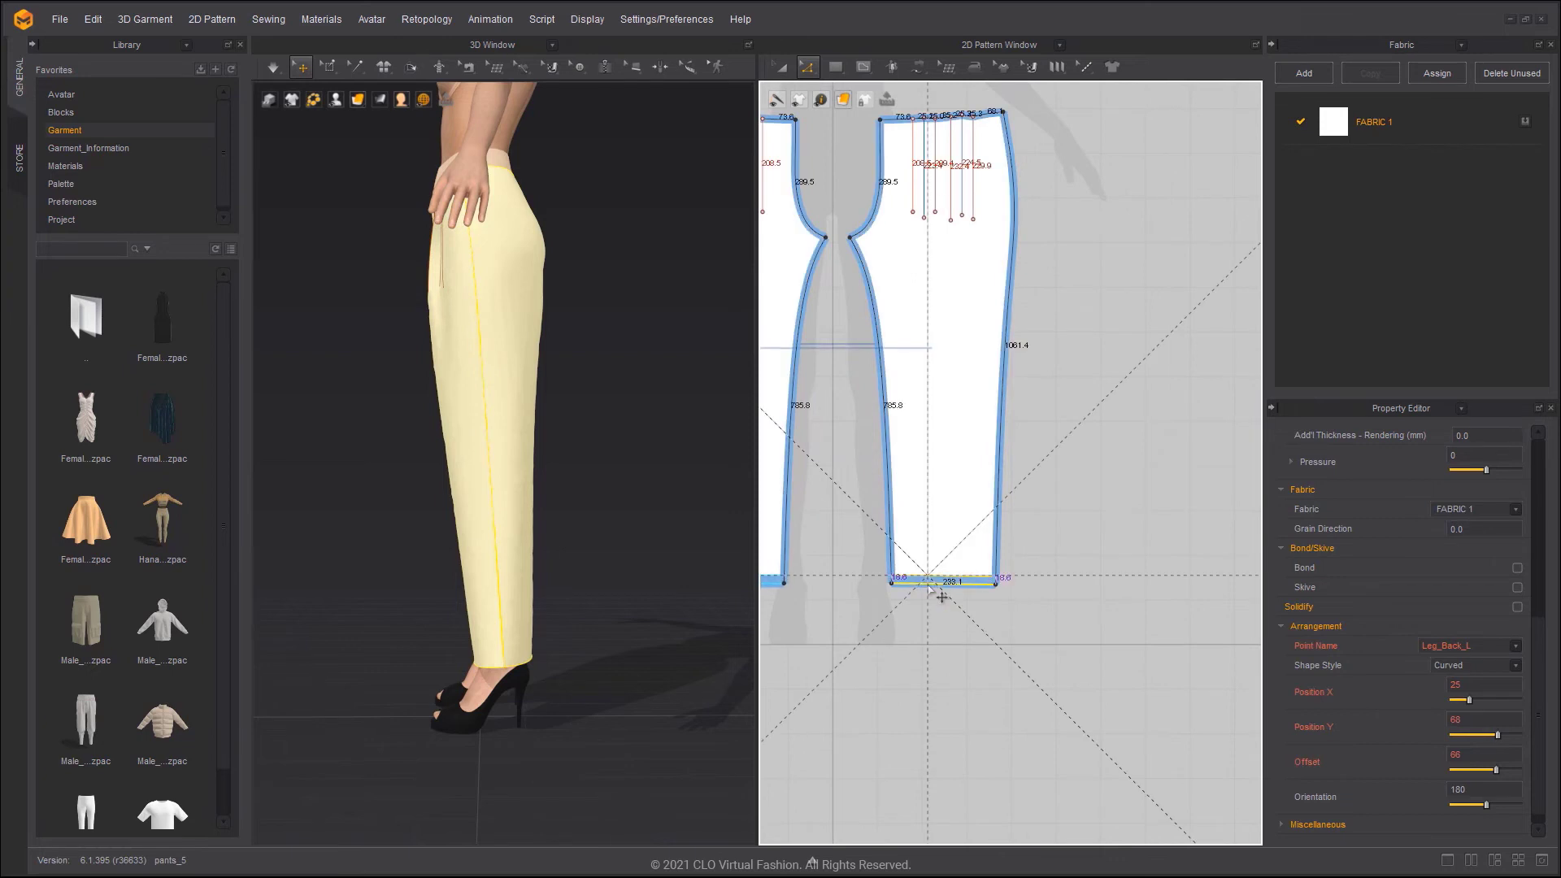
Simulate the lengthened pants and view them from the front
click(719, 564)
key(space)
key(2)
key(space)
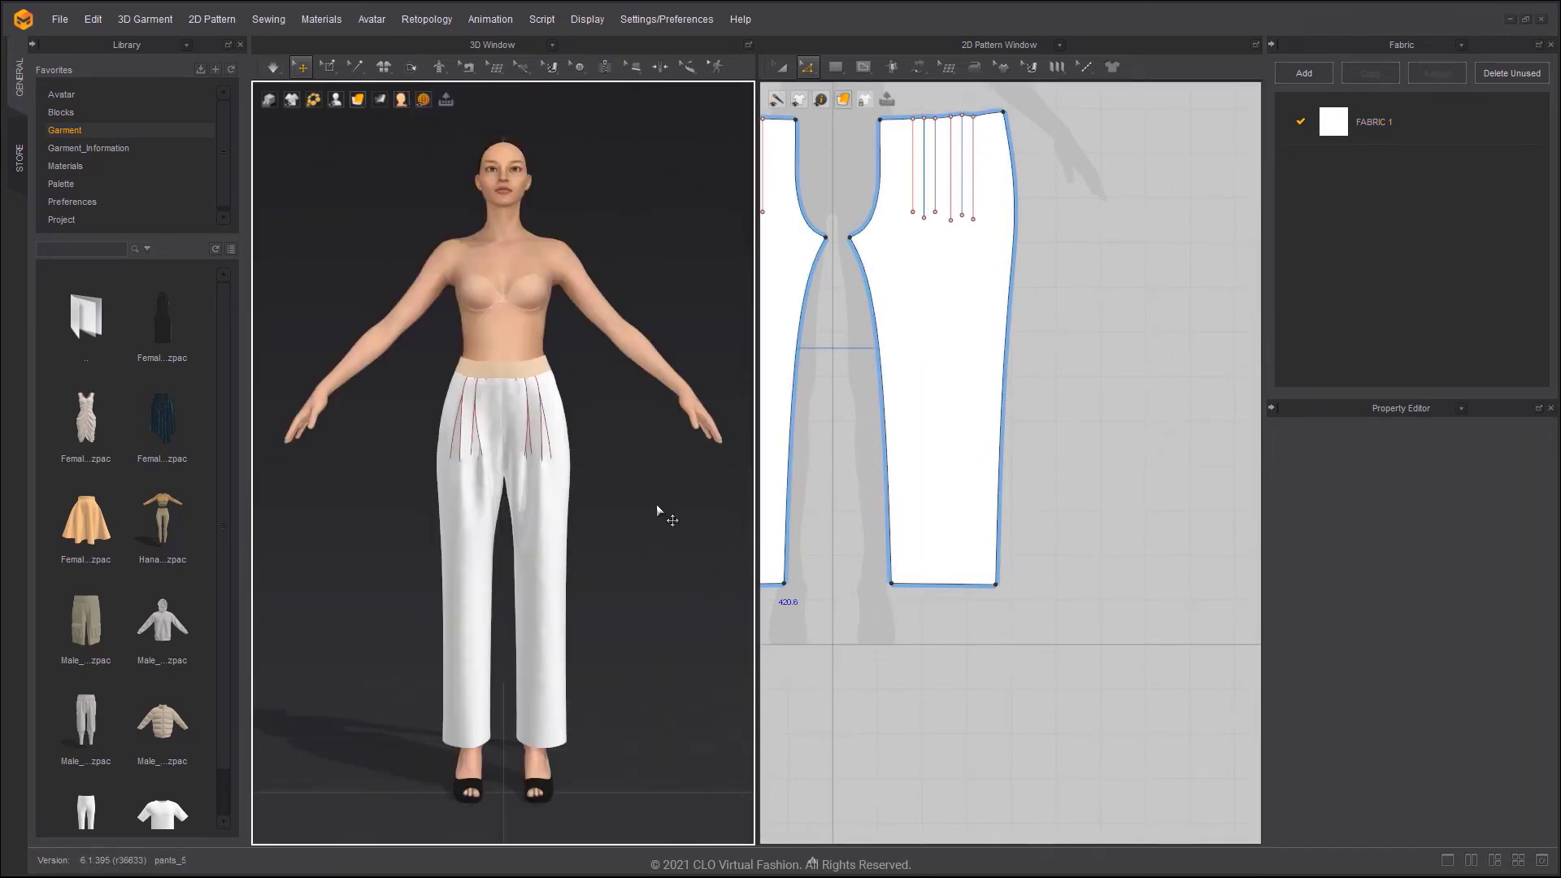
Refine the shape of the waistband by slightly shifting the curve points on its lower and upper edges near the side end
scroll(582, 452, up, 1)
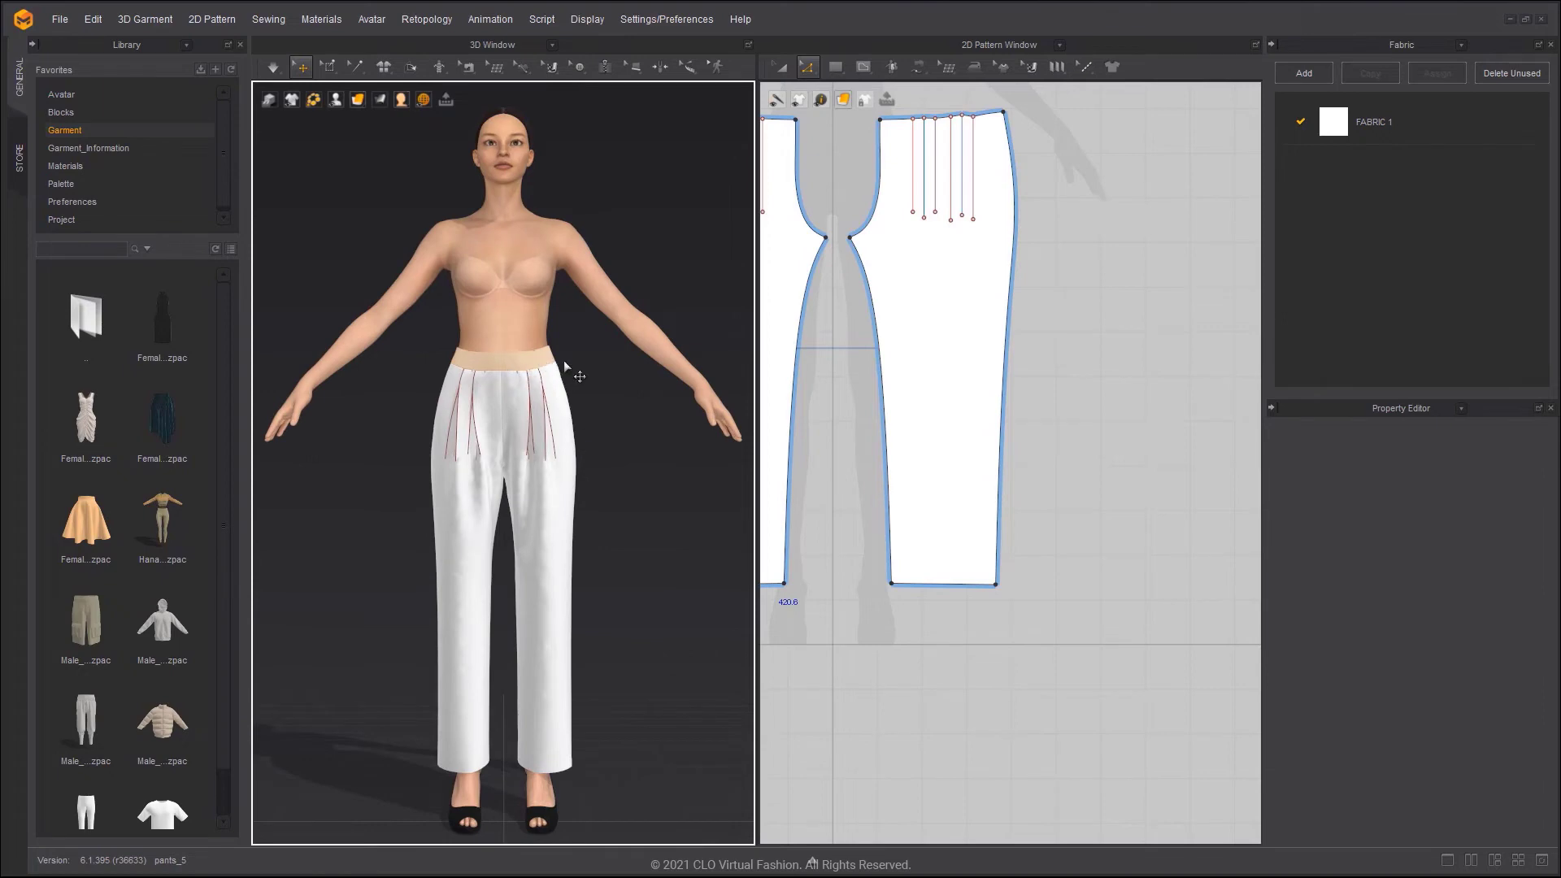
scroll(1125, 498, down, 2)
scroll(1049, 358, up, 3)
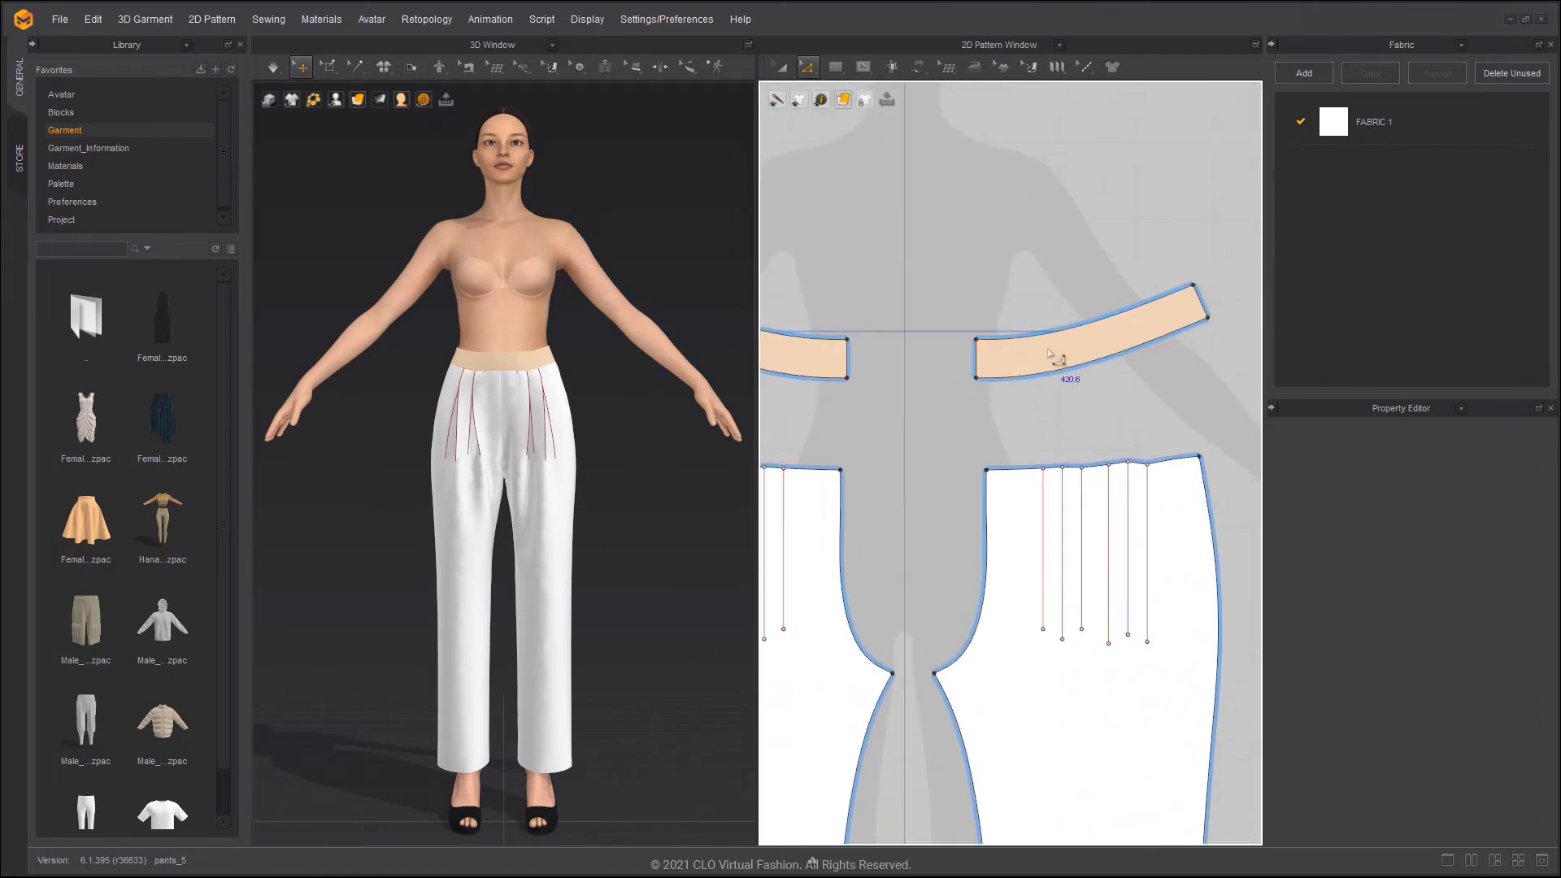
middle_drag(1074, 369, 1079, 385)
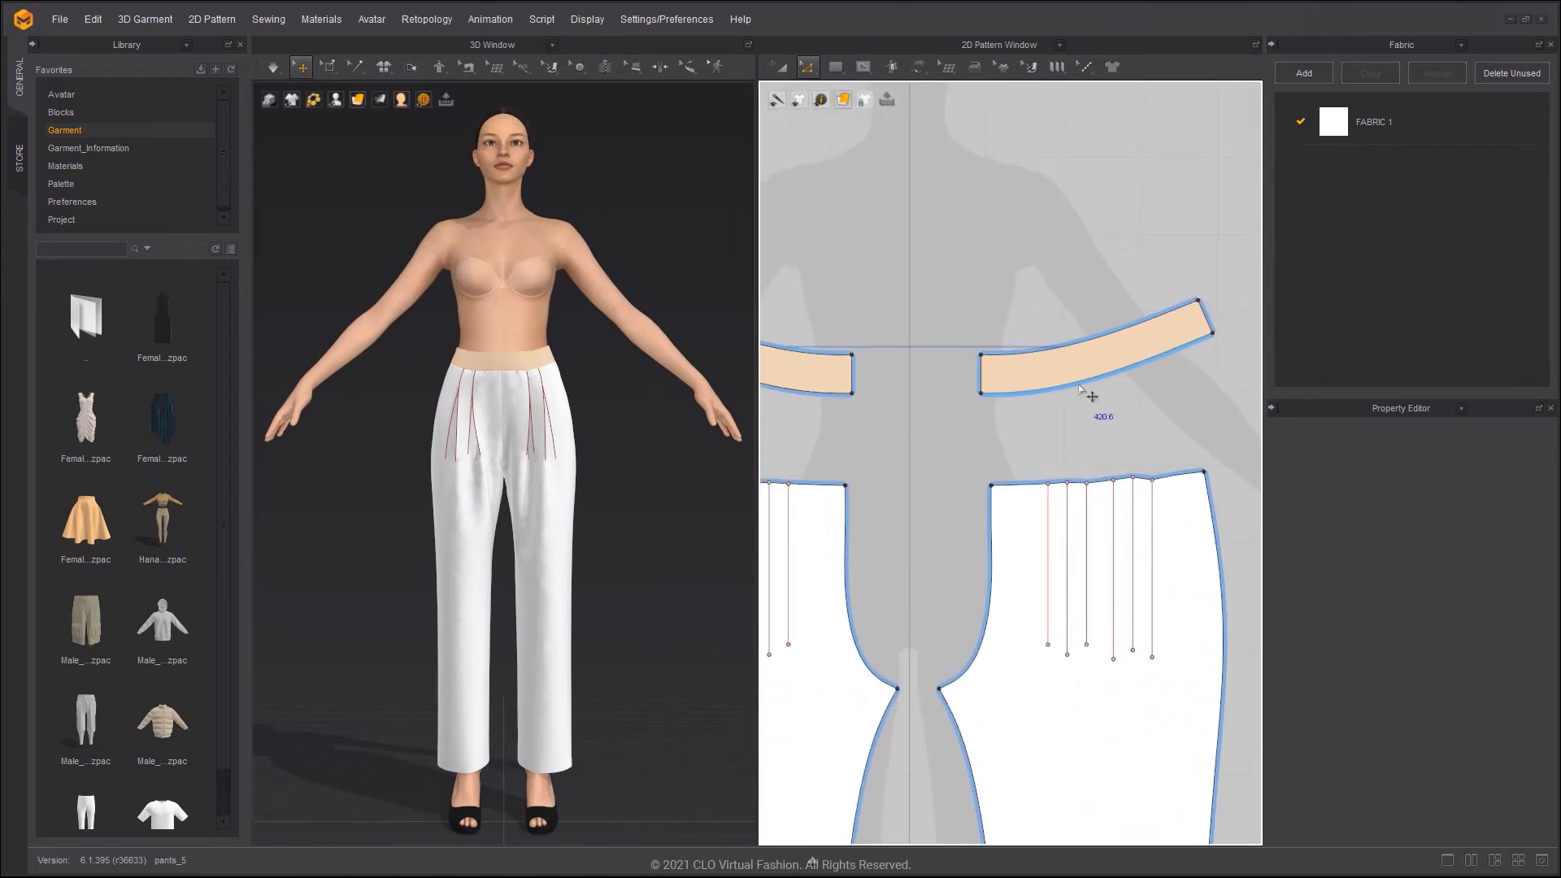
scroll(1171, 367, up, 1)
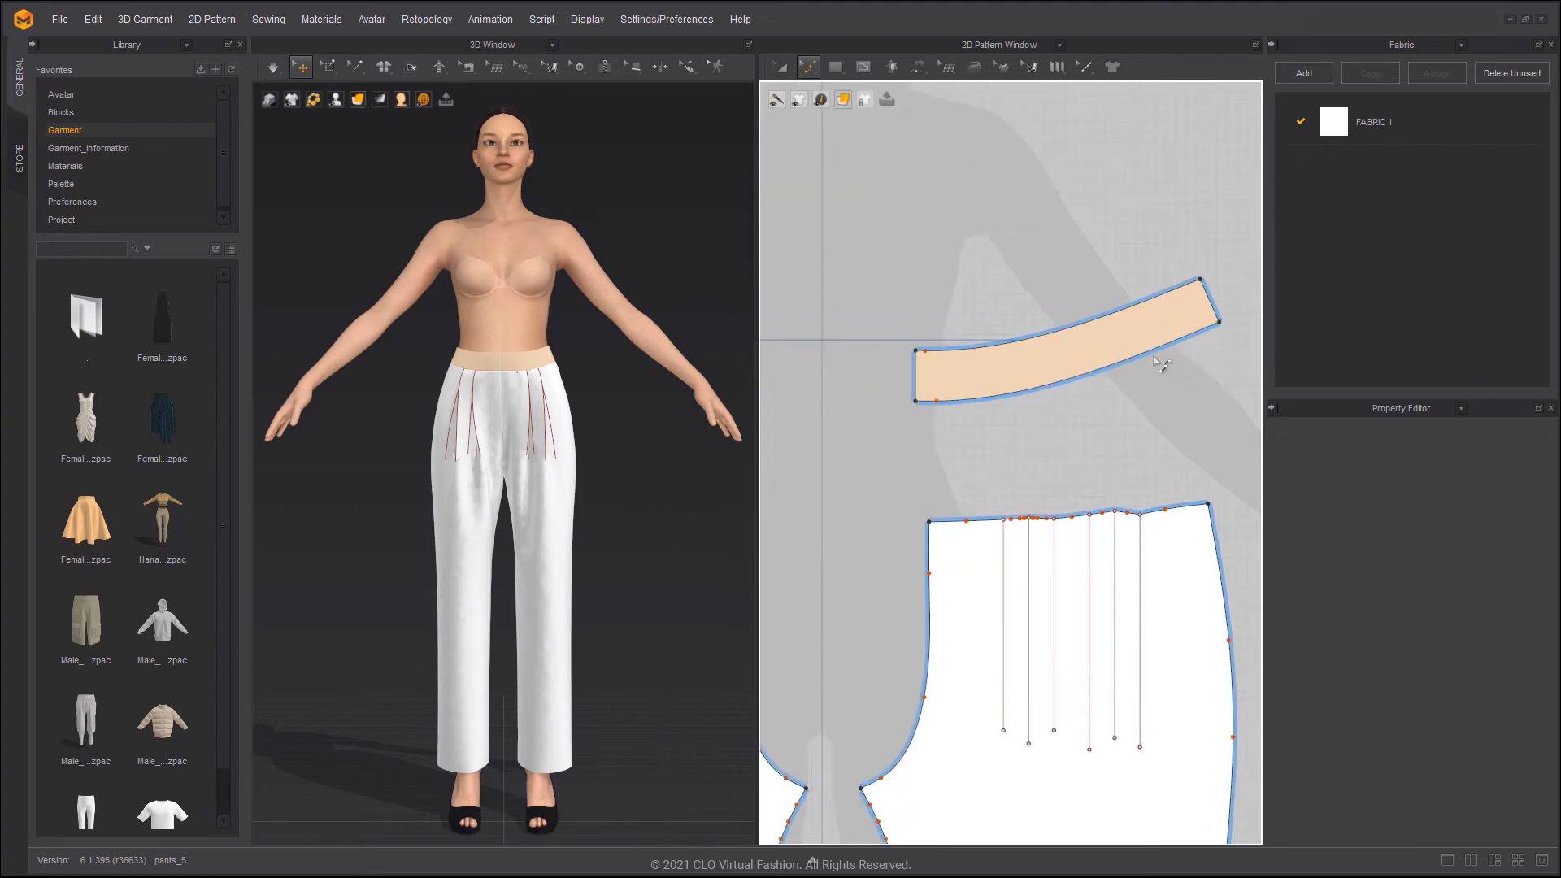
scroll(1177, 345, up, 1)
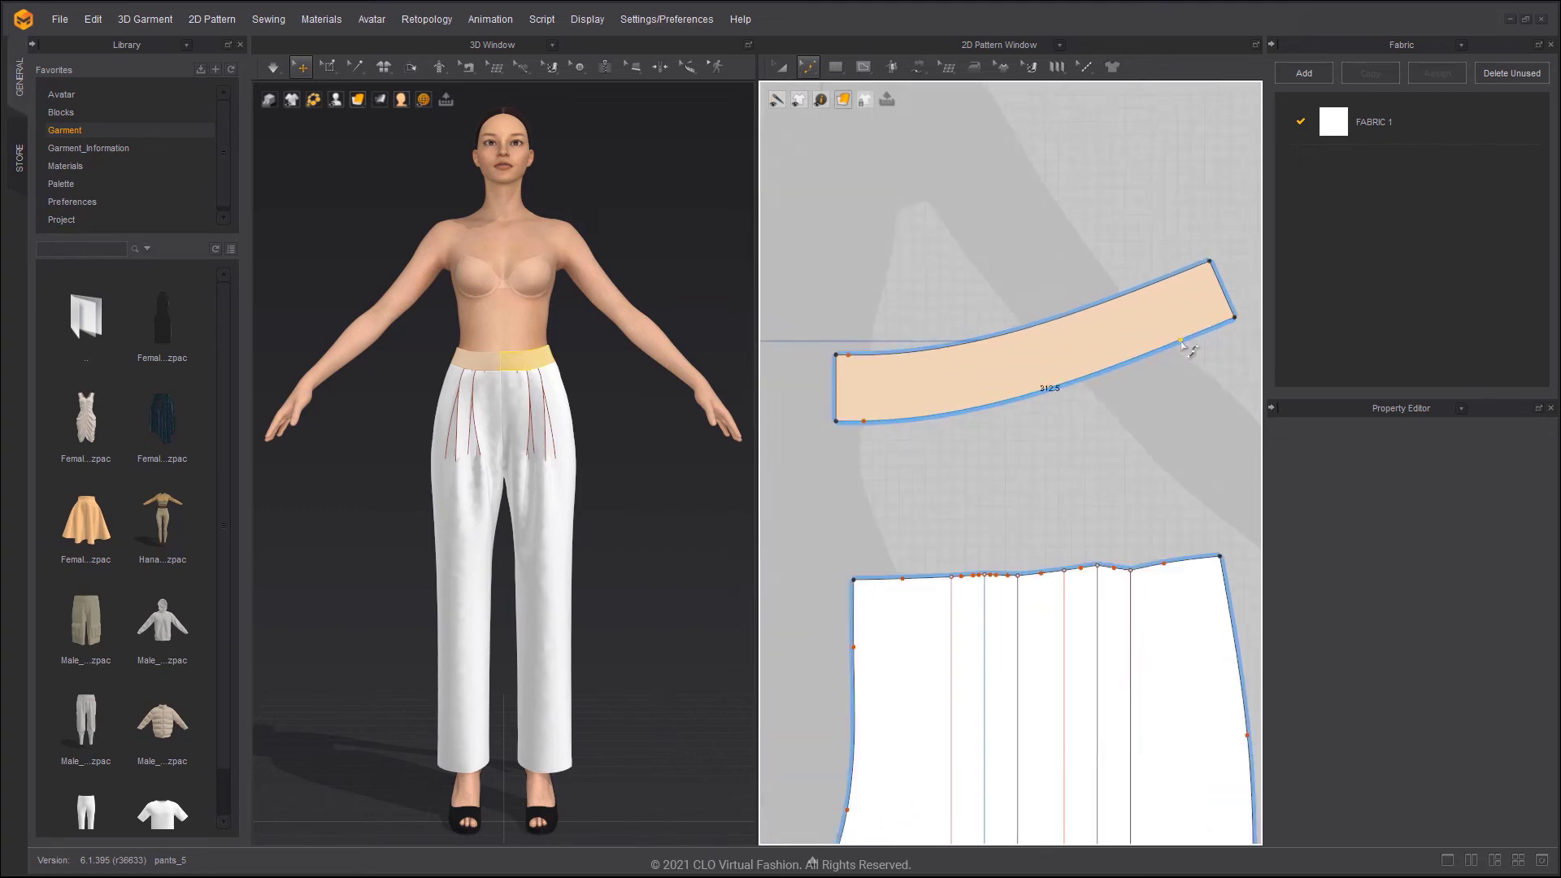
click(1180, 343)
drag(1185, 349, 1177, 347)
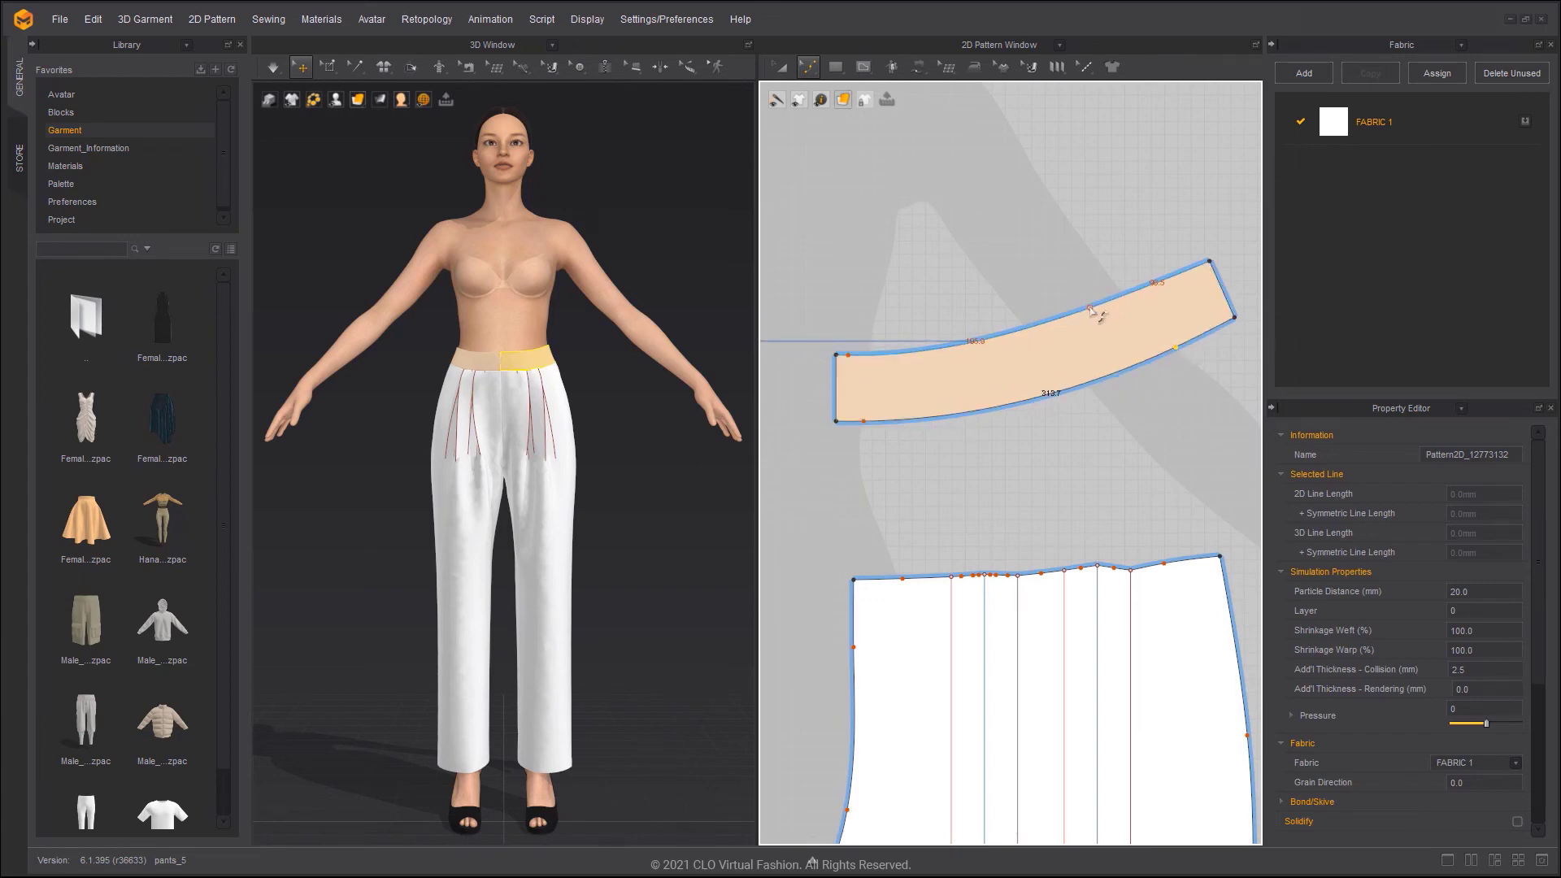
drag(1090, 309, 1082, 320)
click(1038, 300)
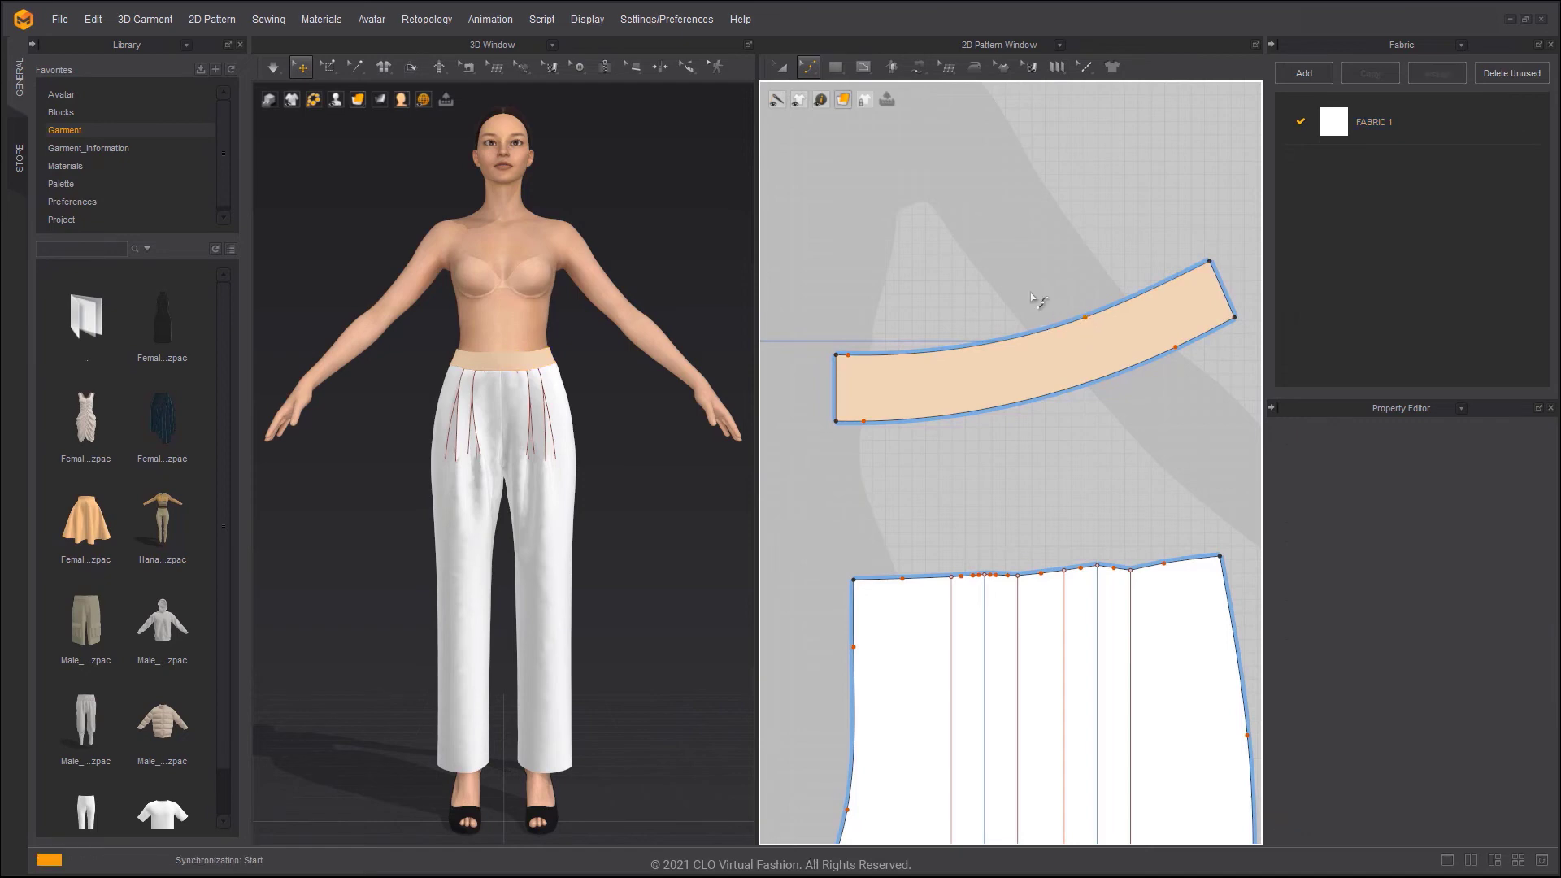
click(540, 364)
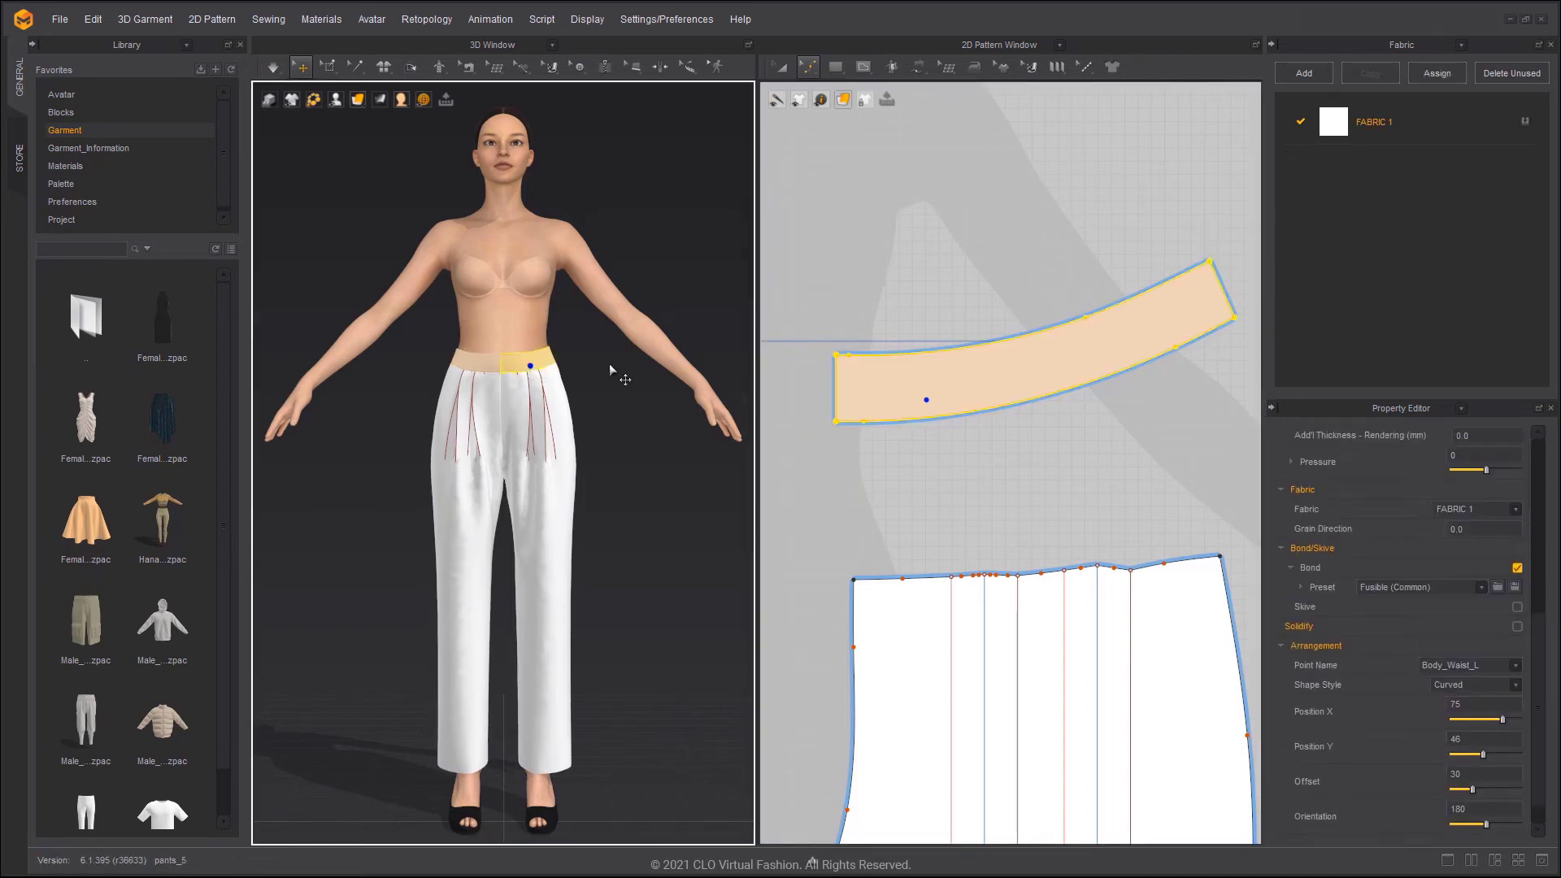
click(621, 368)
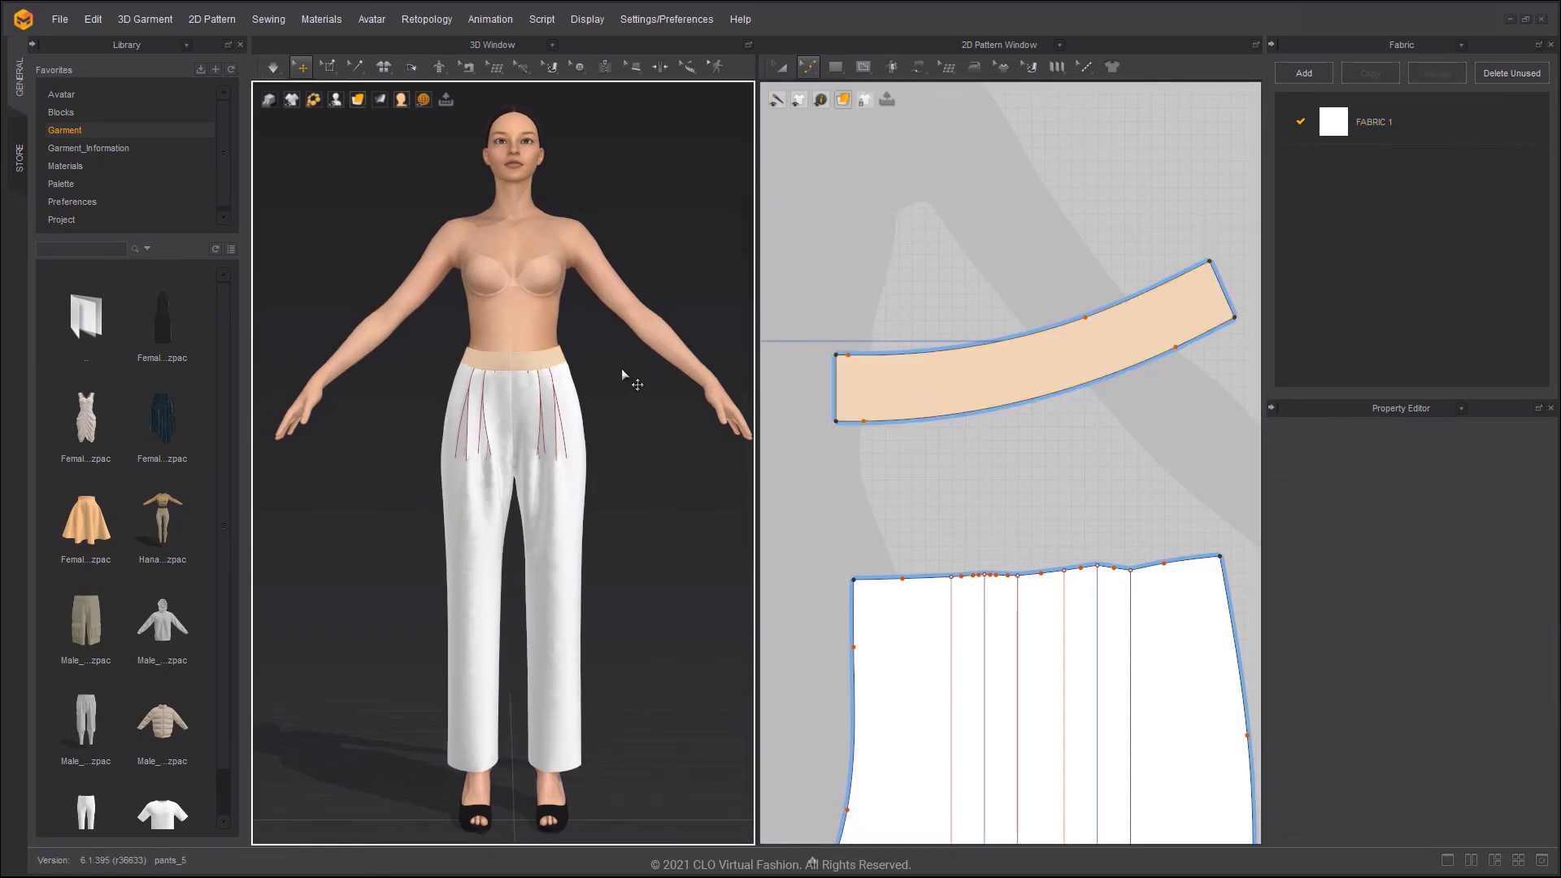
scroll(621, 369, down, 1)
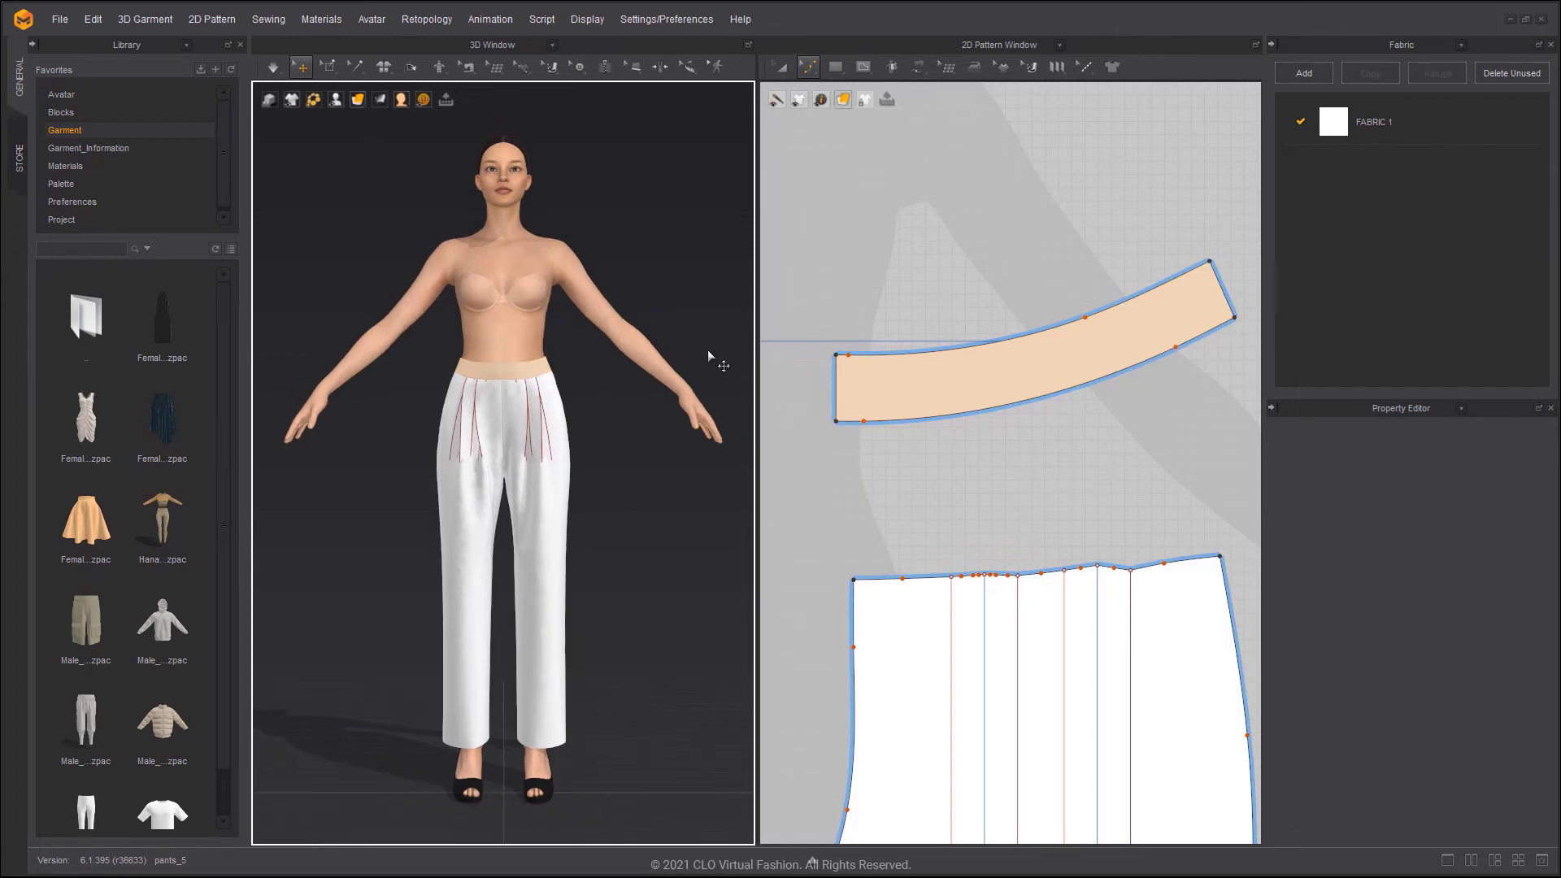
Create a 10 × 50 mm rectangular belt loop below the waistband and add a linked symmetric copy across the centre line
scroll(898, 355, up, 5)
middle_drag(941, 388, 1070, 343)
scroll(1074, 343, down, 6)
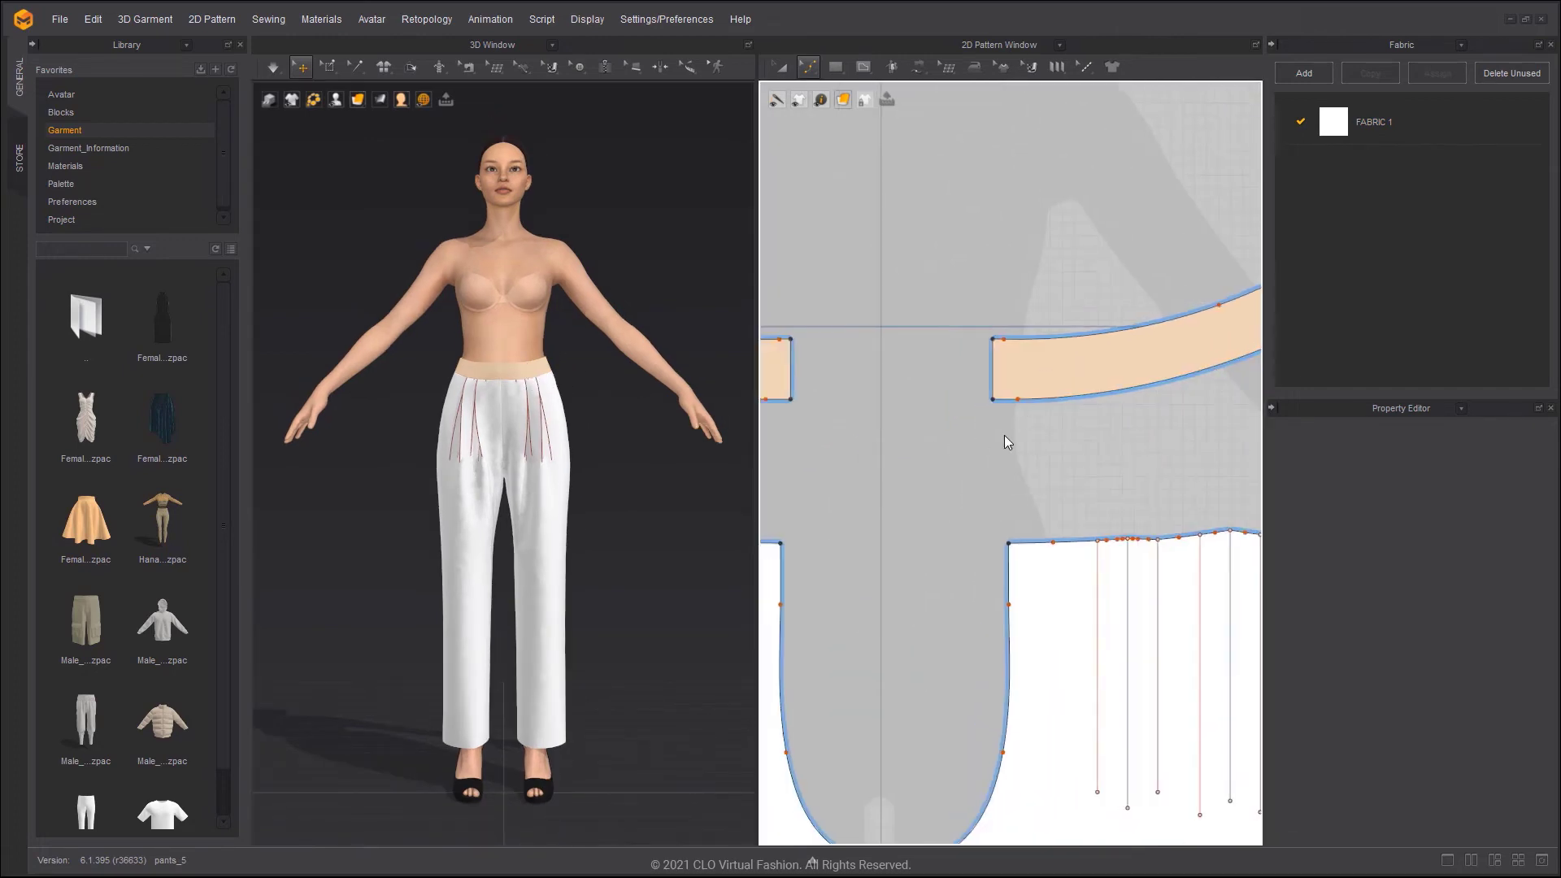
middle_drag(977, 433, 1017, 436)
key(s)
click(995, 471)
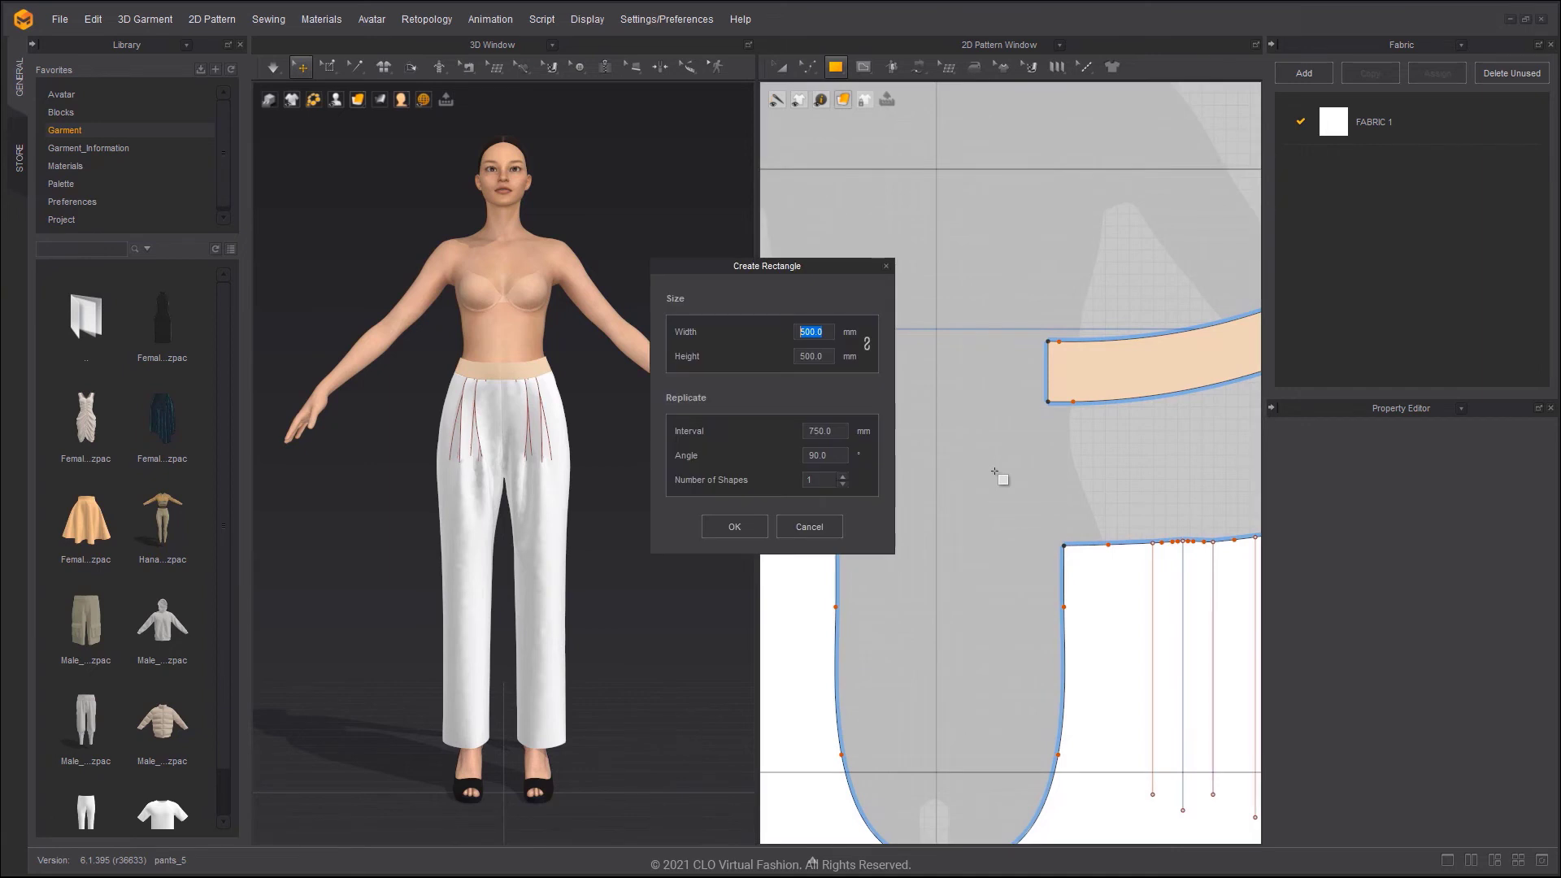
text(10)
text(50)
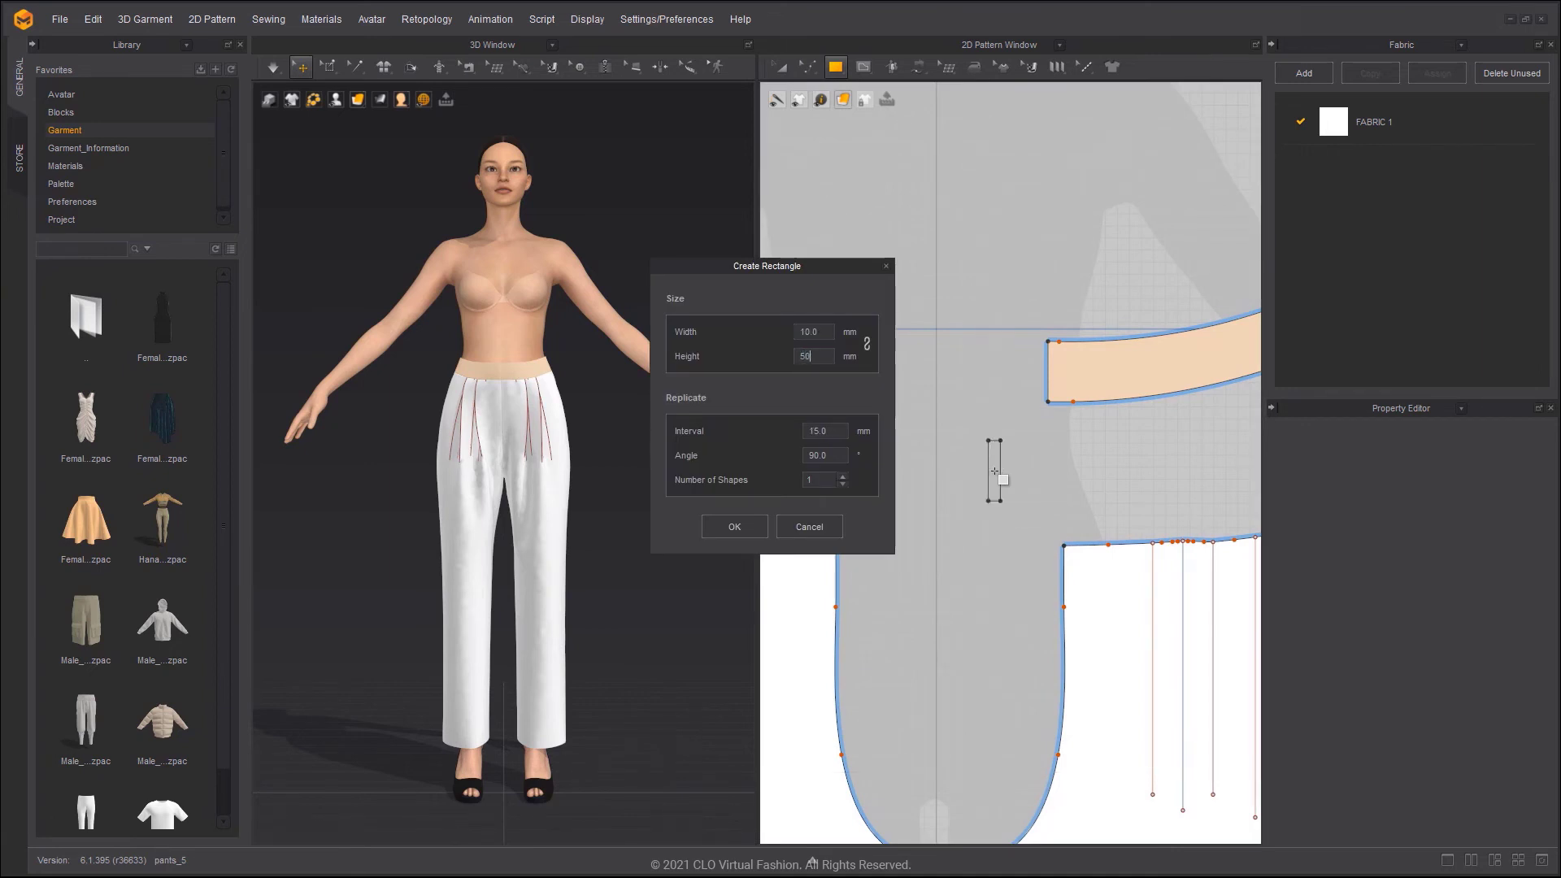
key(Return)
key(a)
drag(995, 472, 753, 462)
Free-sew the belt loop's top edge to a 10 mm stretch of the waistband's upper edge
scroll(585, 460, up, 8)
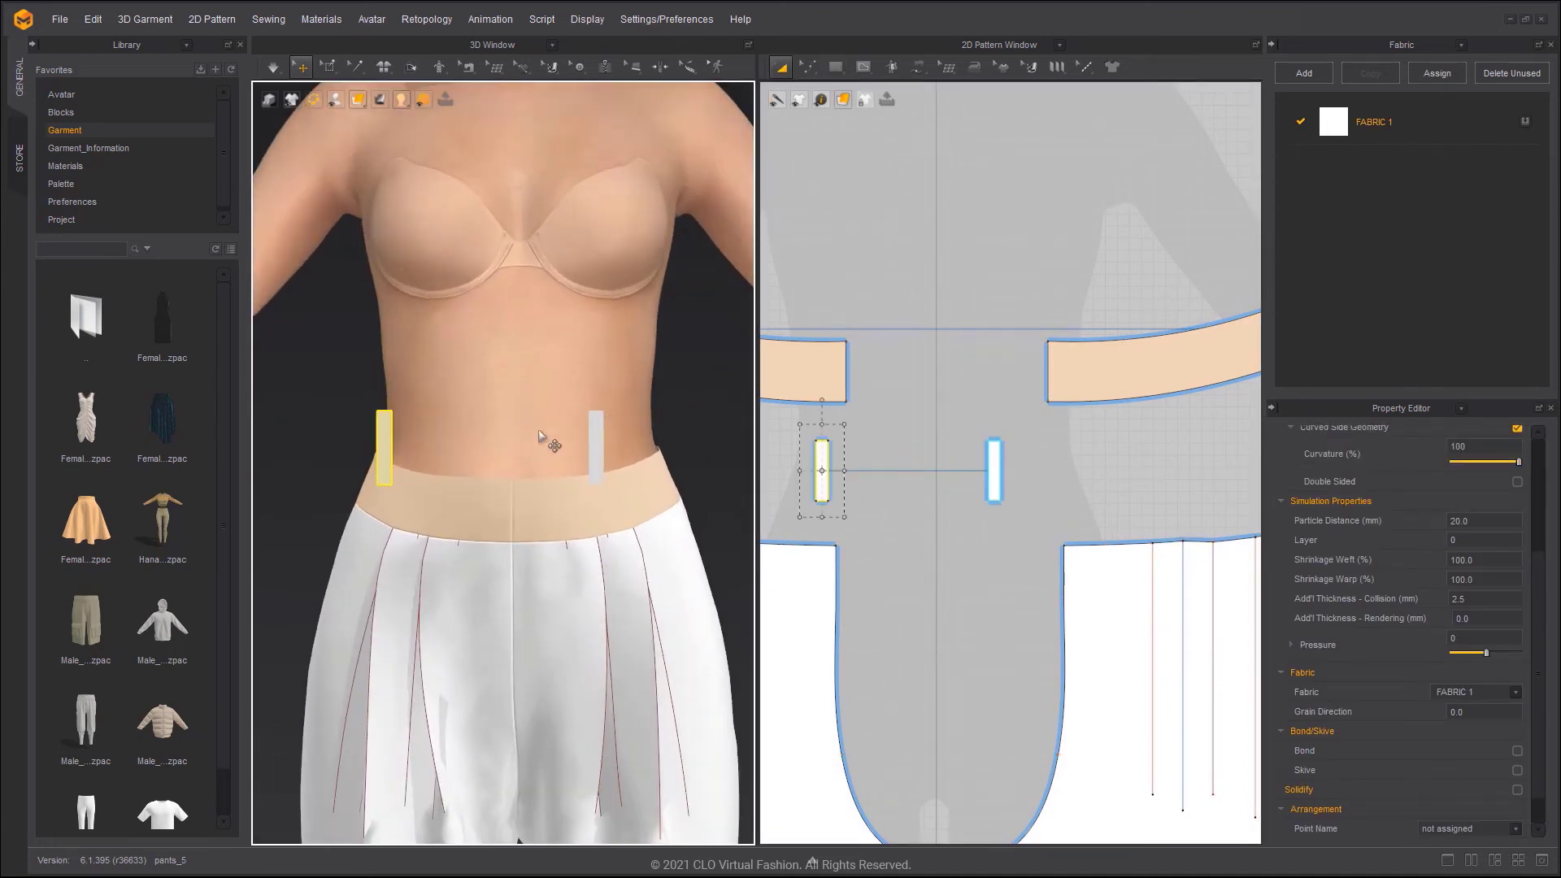
click(470, 66)
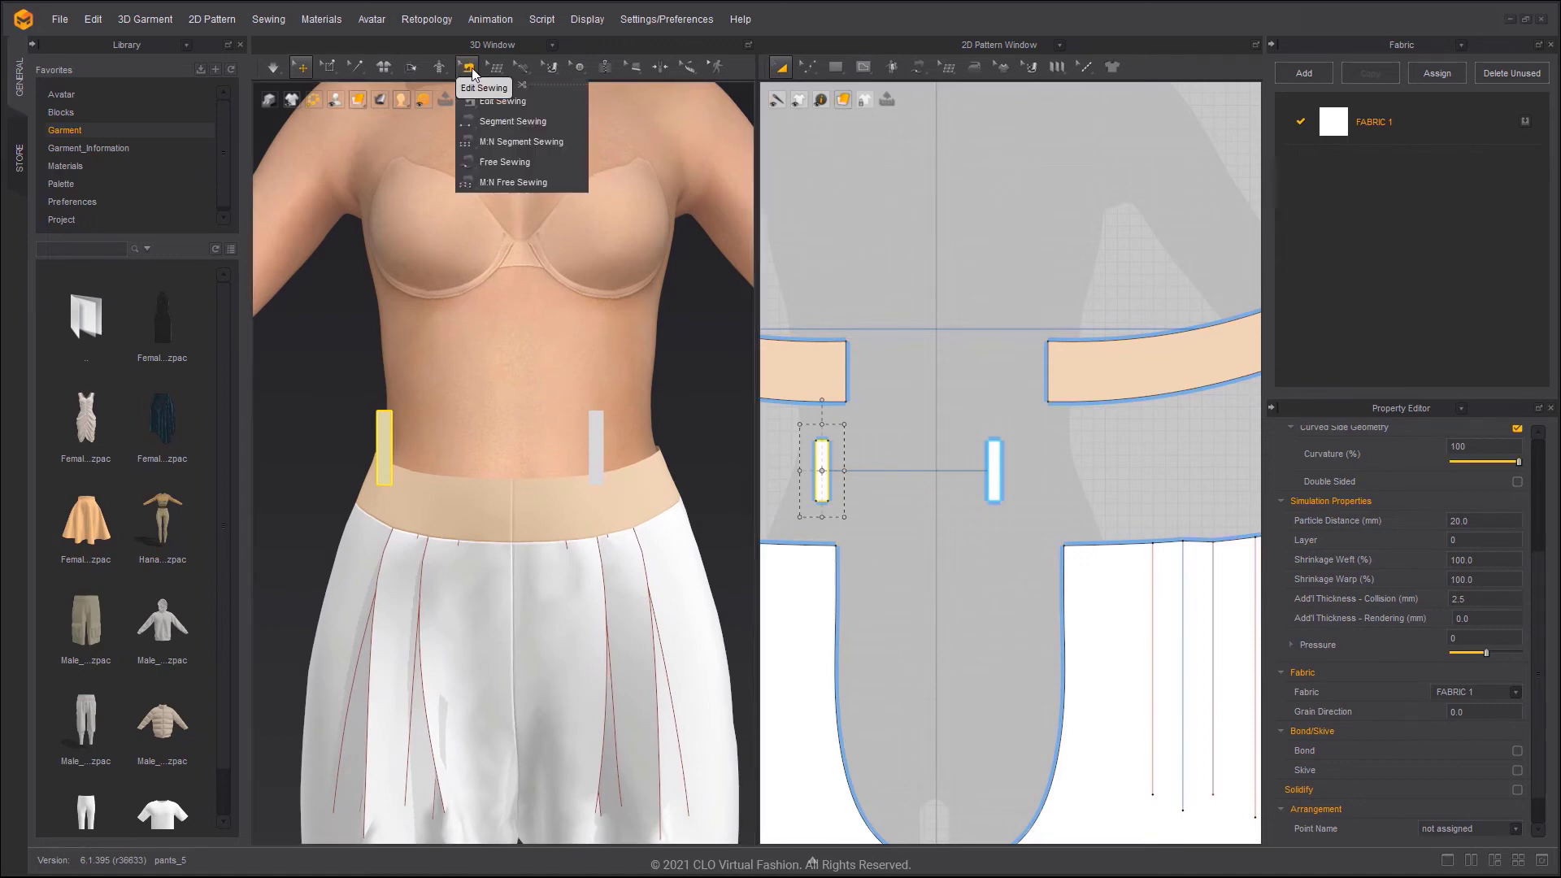
click(507, 161)
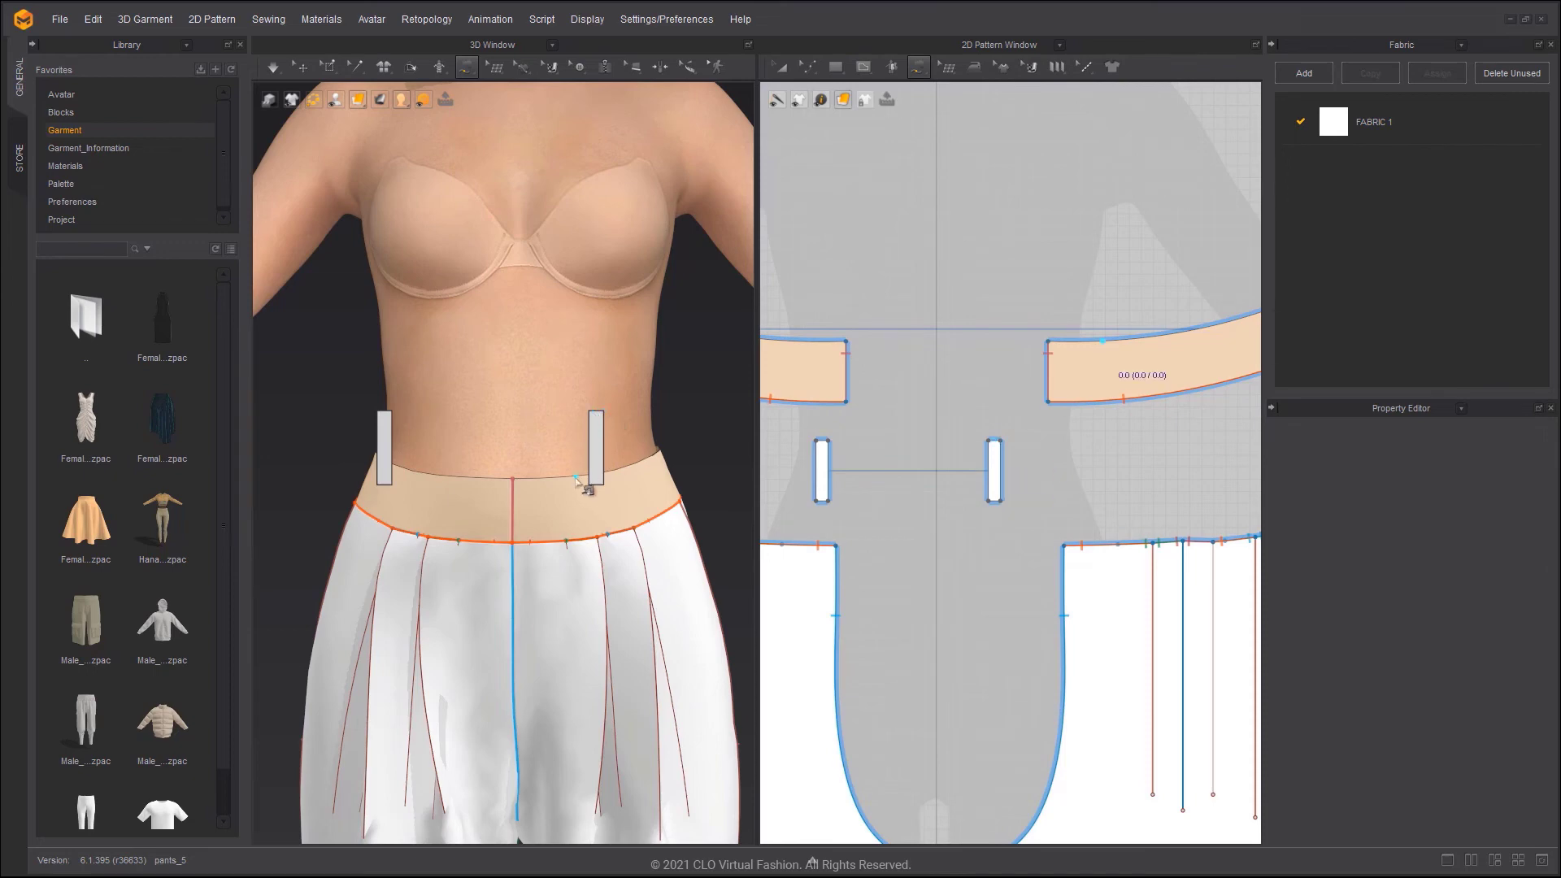
middle_drag(1026, 404, 975, 429)
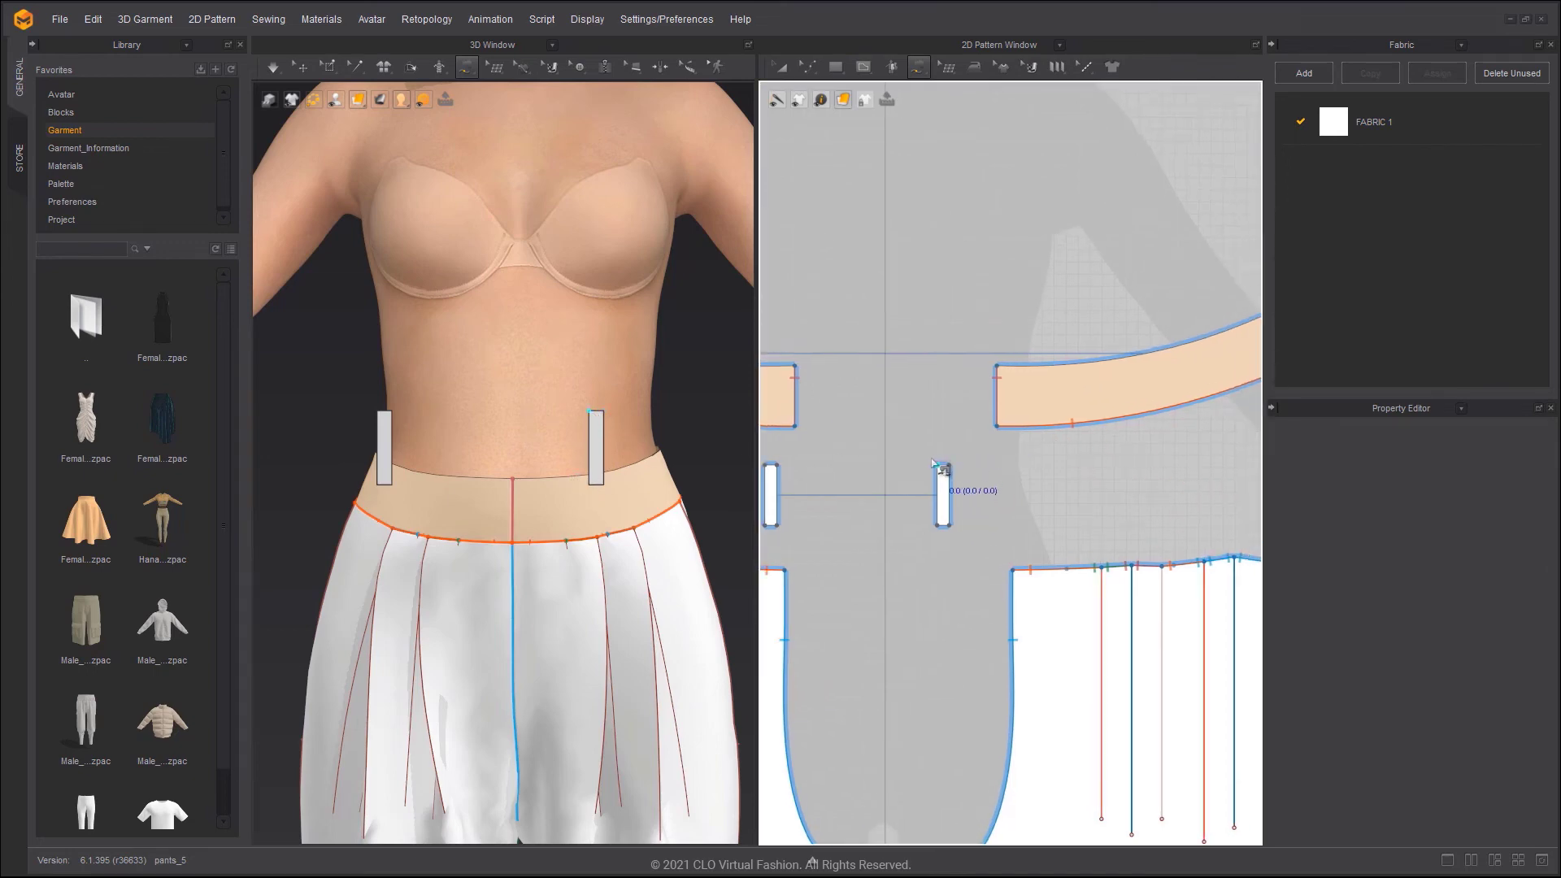
right_drag(613, 423, 587, 411)
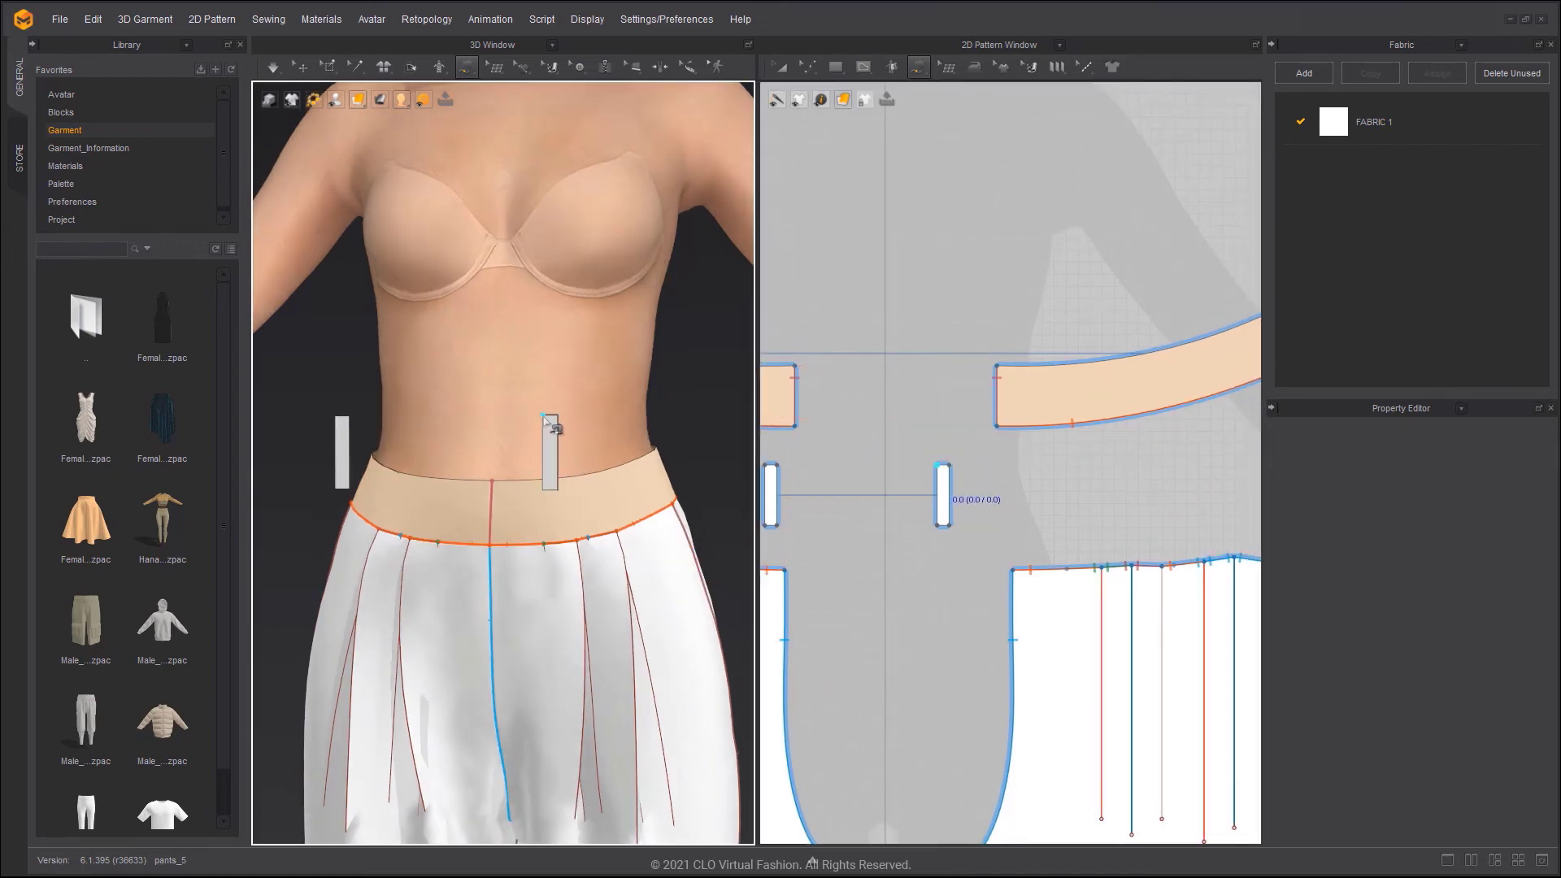
click(556, 419)
click(1071, 366)
click(1088, 370)
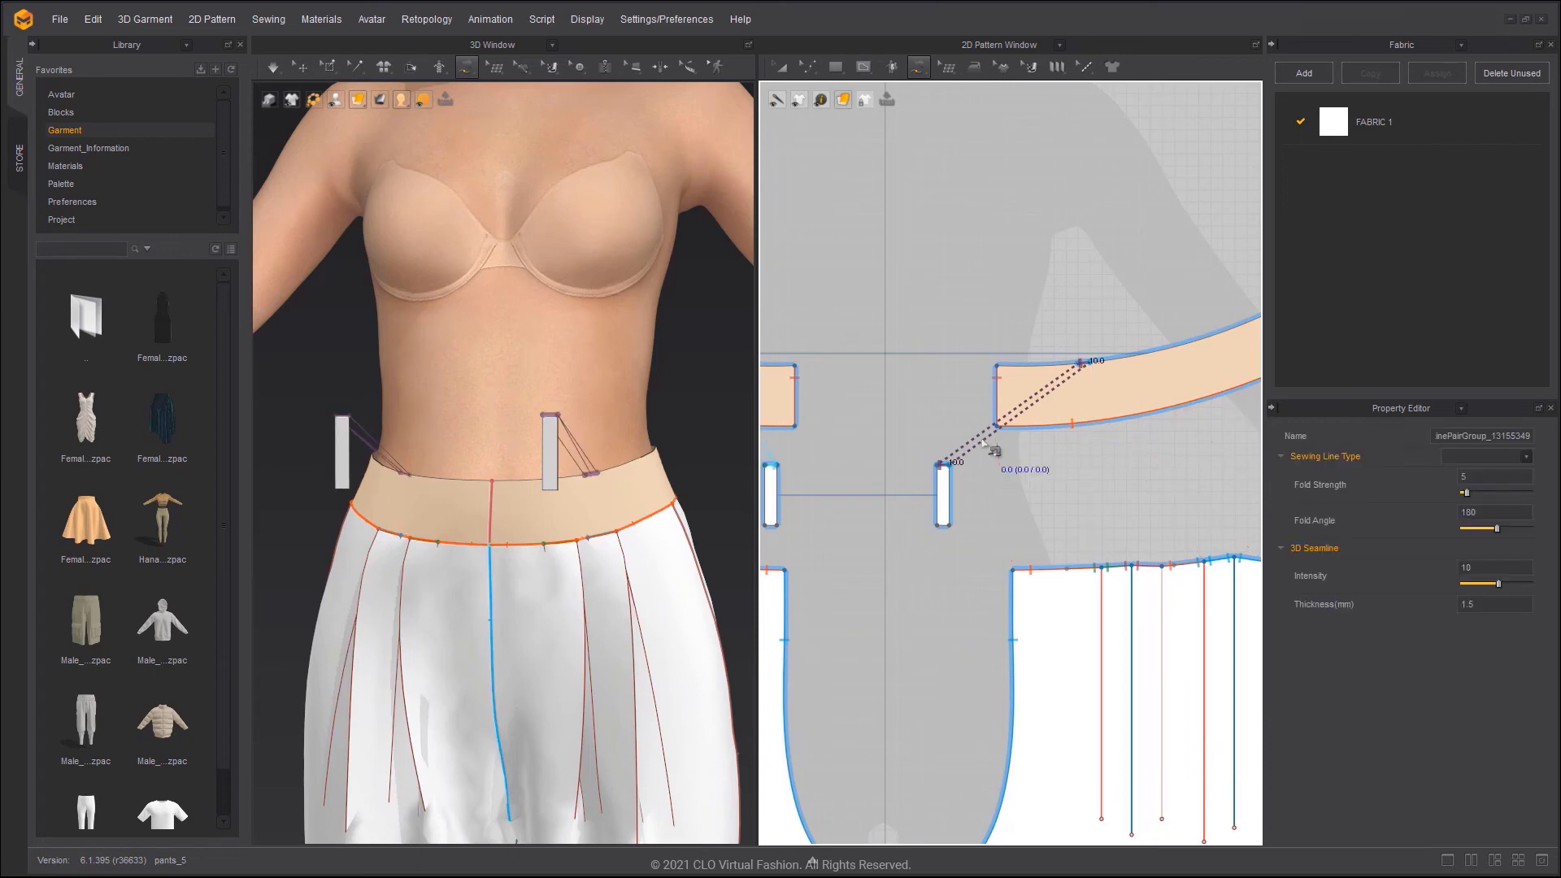
Free-sew the belt loop's bottom edge to a matching 10 mm stretch of the waistband's lower edge
click(941, 524)
click(959, 533)
middle_drag(1081, 477, 1041, 487)
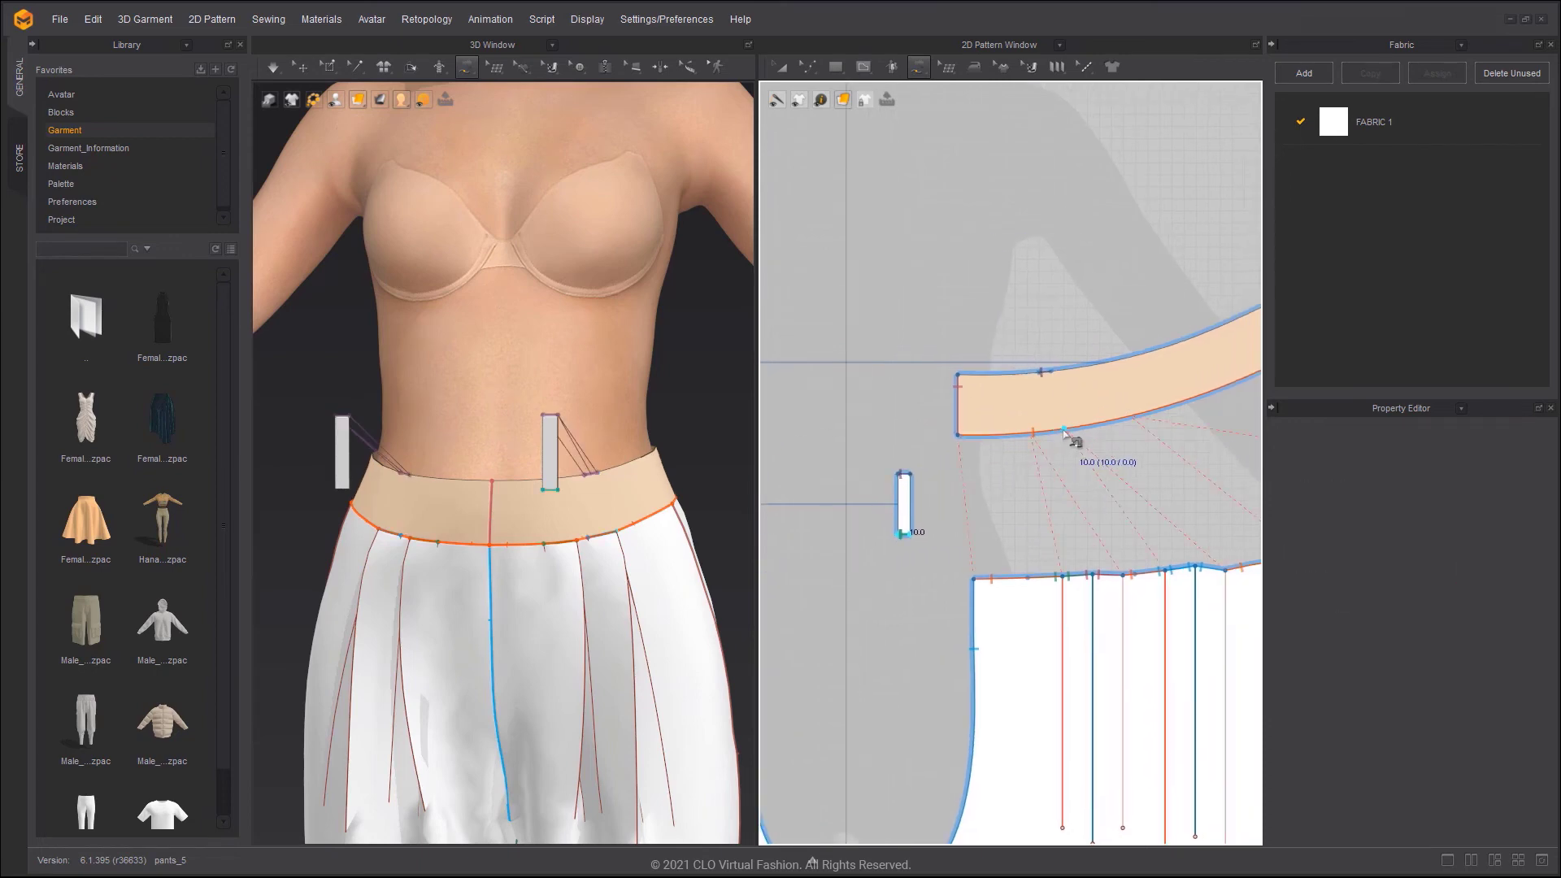
click(1049, 431)
click(1060, 434)
Simulate the garment to attach both belt loops to the waistband, and view the pants from the front
key(a)
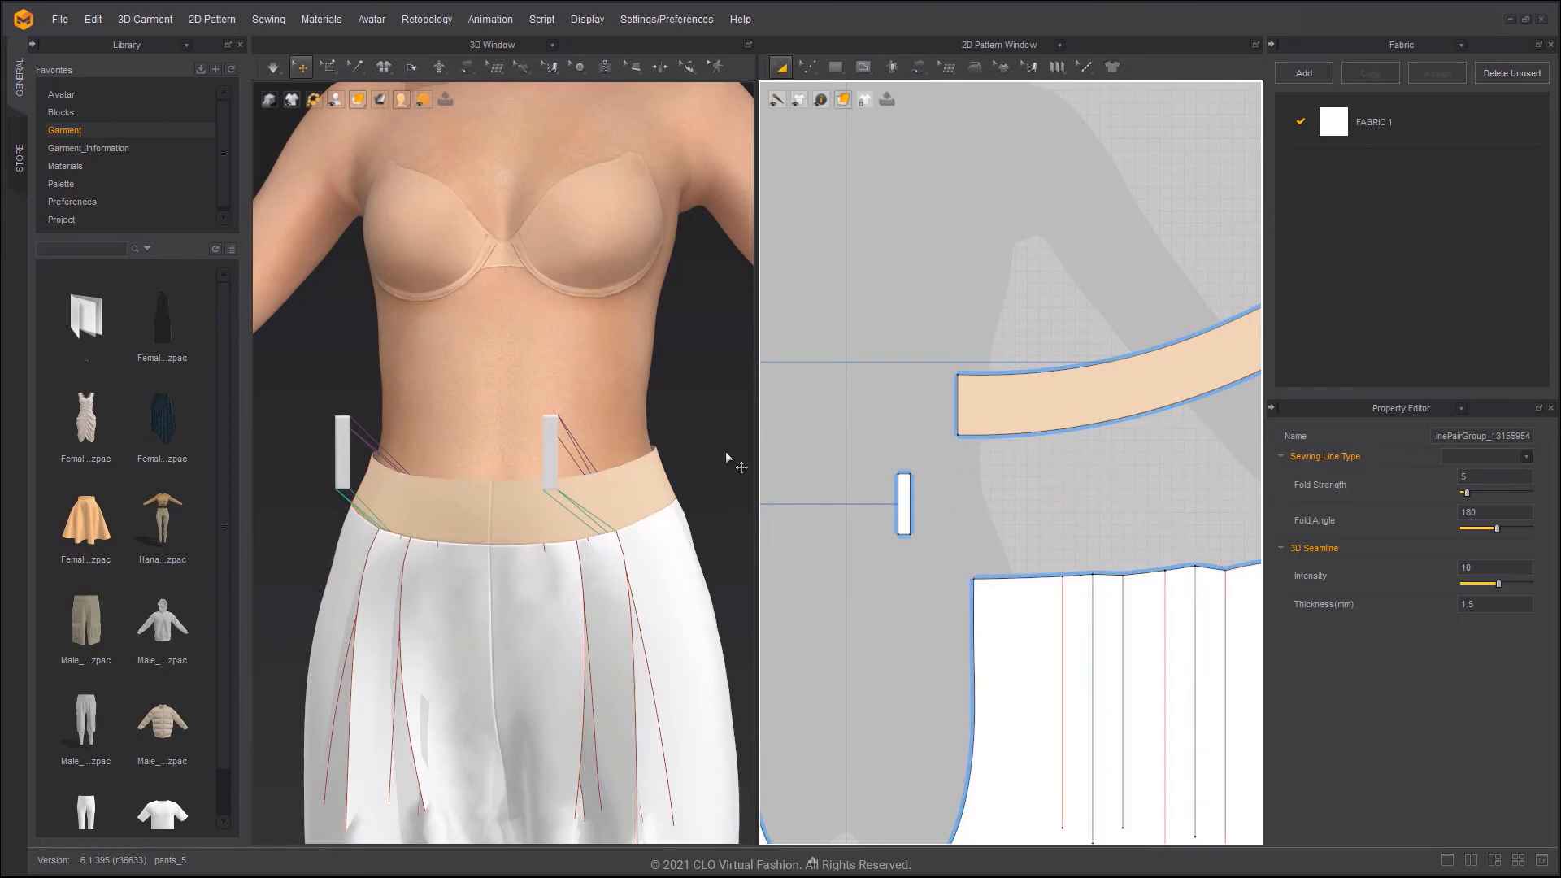
key(space)
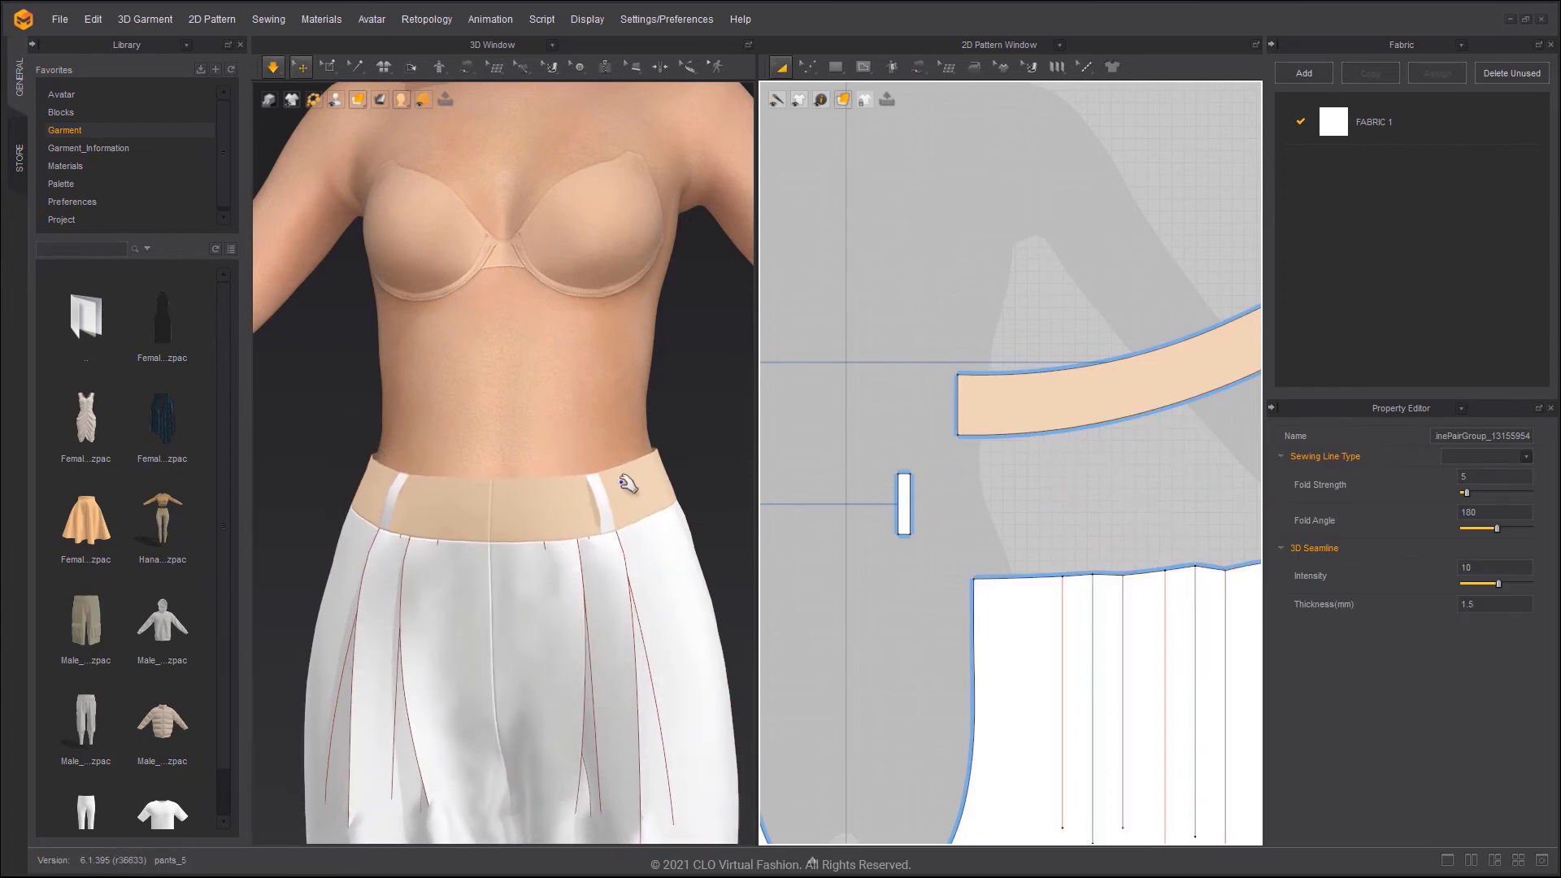
key(space)
click(622, 490)
key(2)
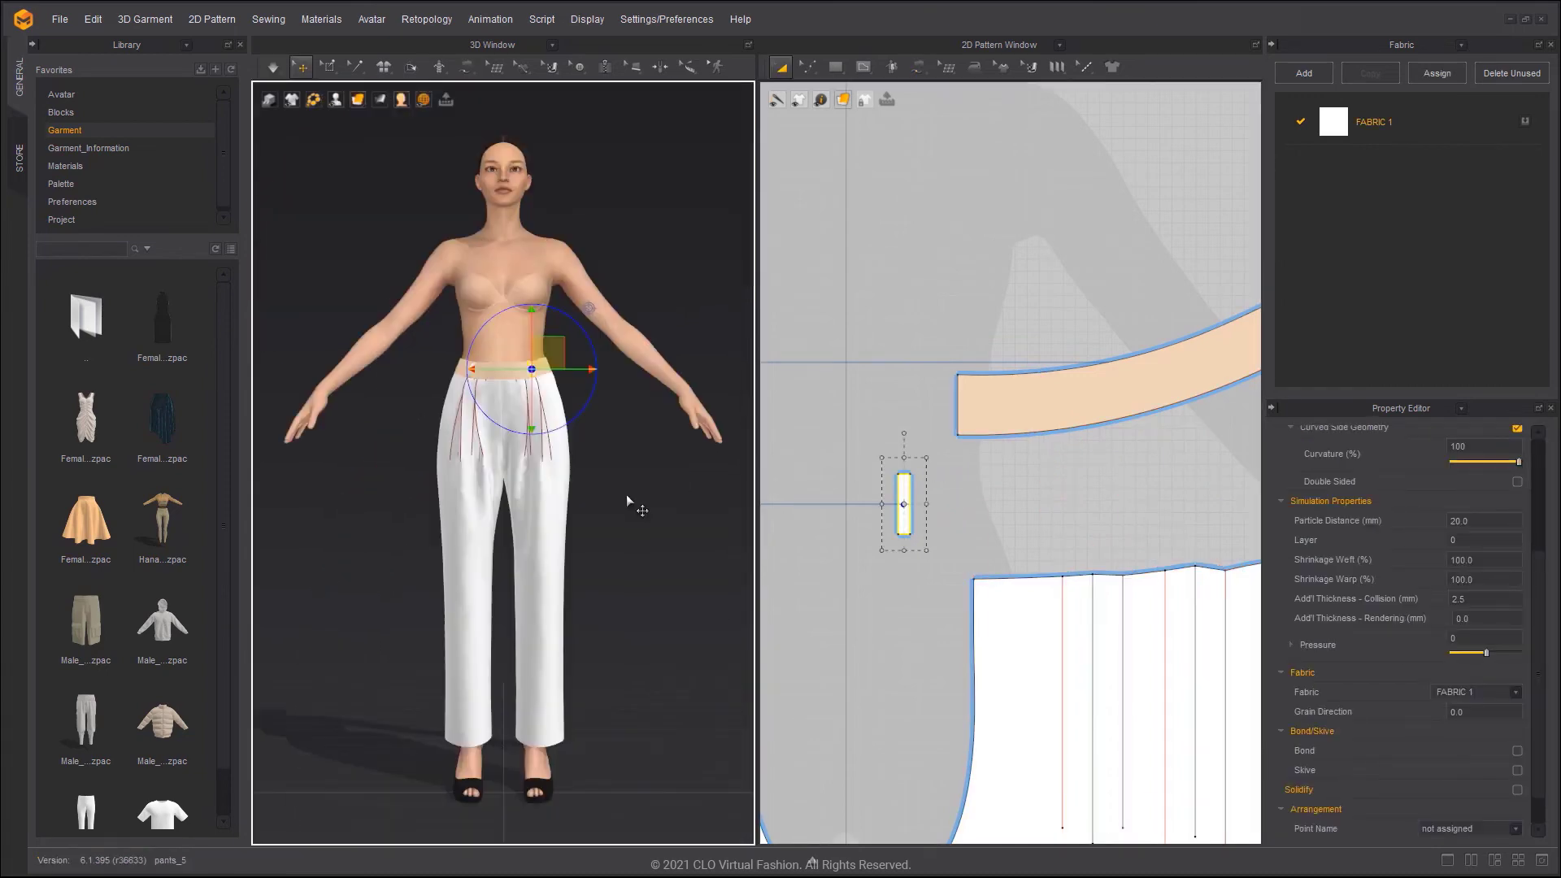
click(622, 459)
scroll(610, 411, up, 3)
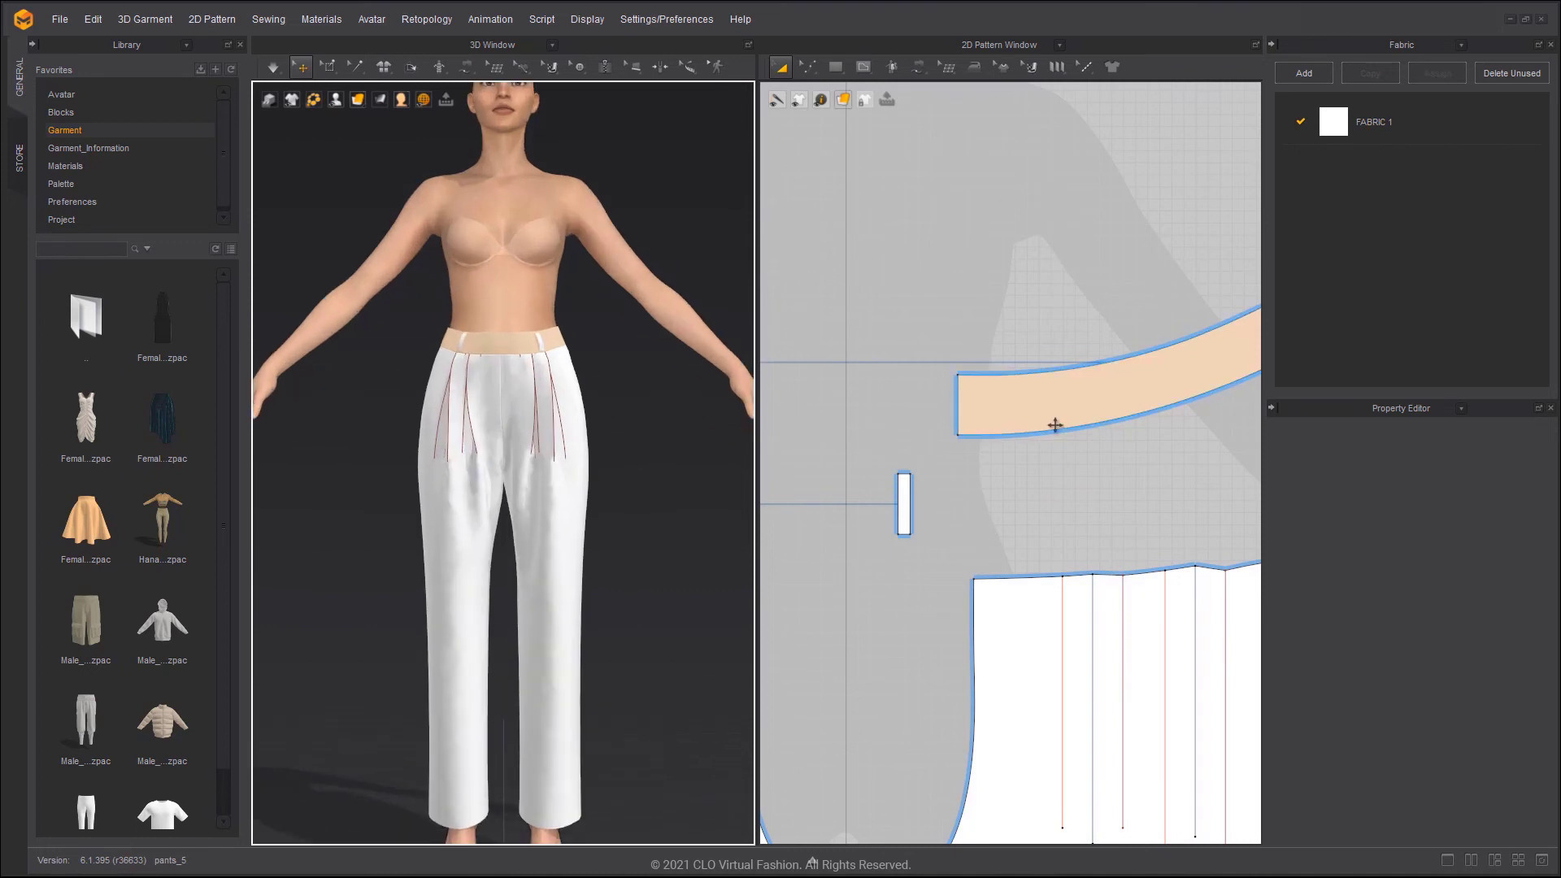
Edit the belt loop's lower seam by sliding its sewn position slightly toward the front centre along the waistband's lower edge
click(918, 67)
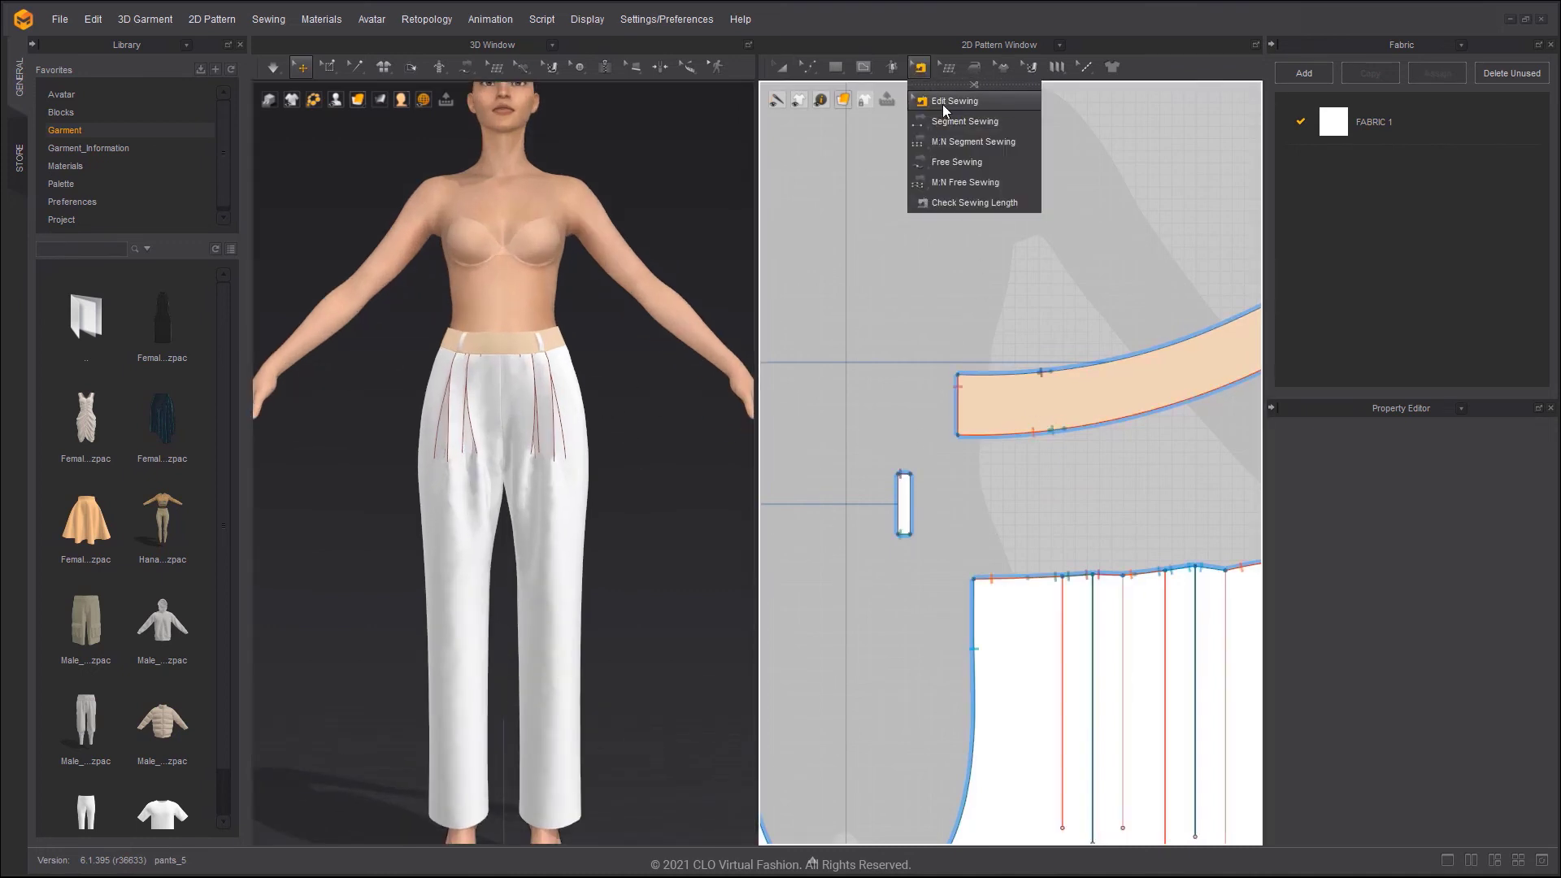
scroll(1102, 527, up, 3)
click(1026, 367)
drag(1026, 367, 1016, 368)
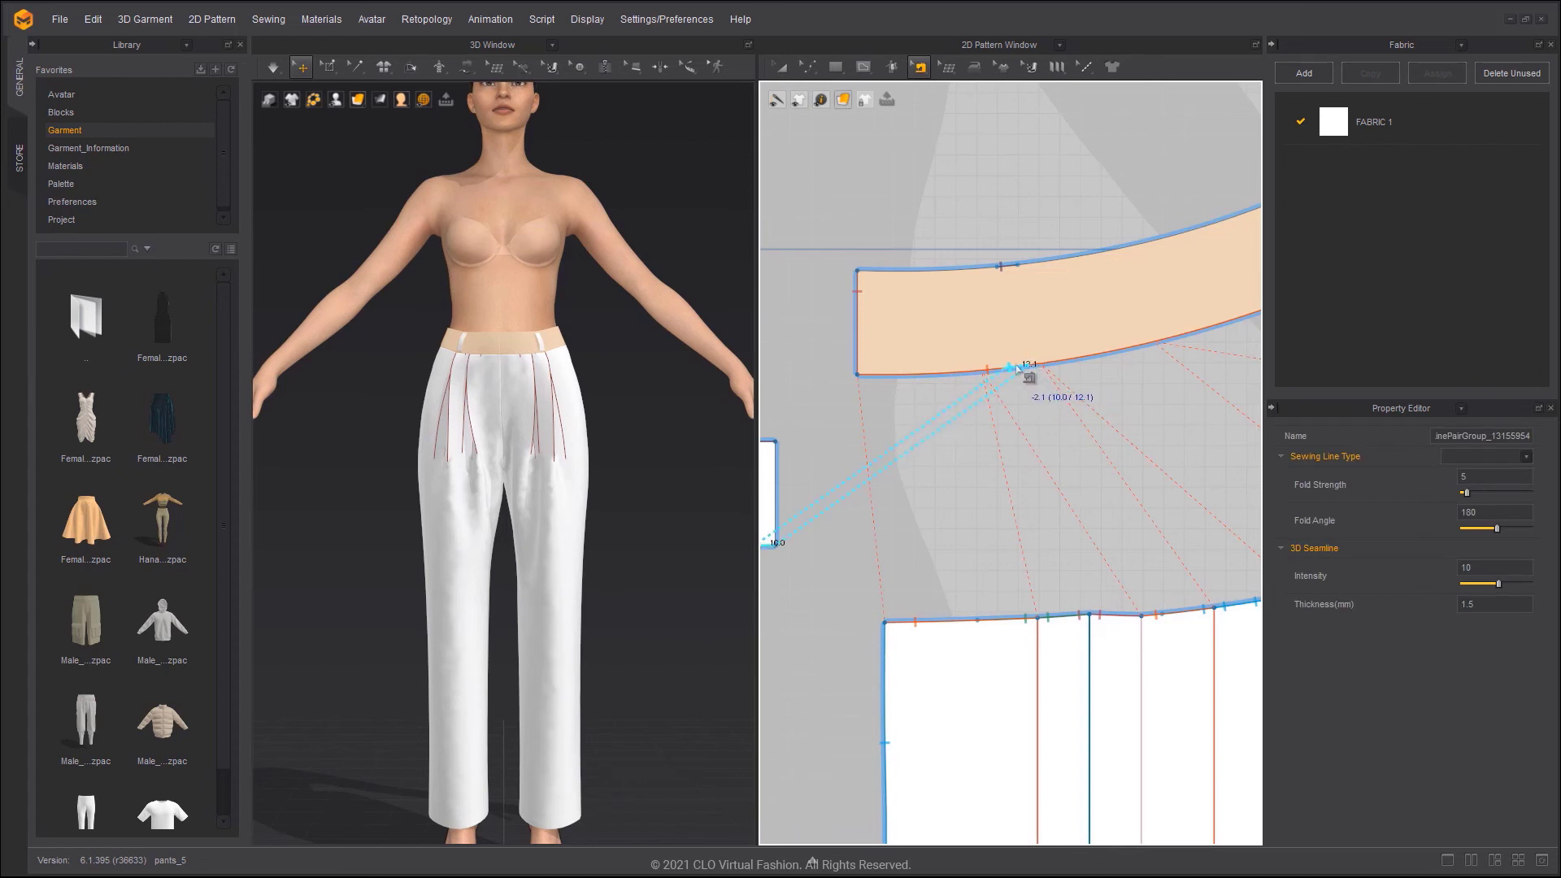
click(1043, 438)
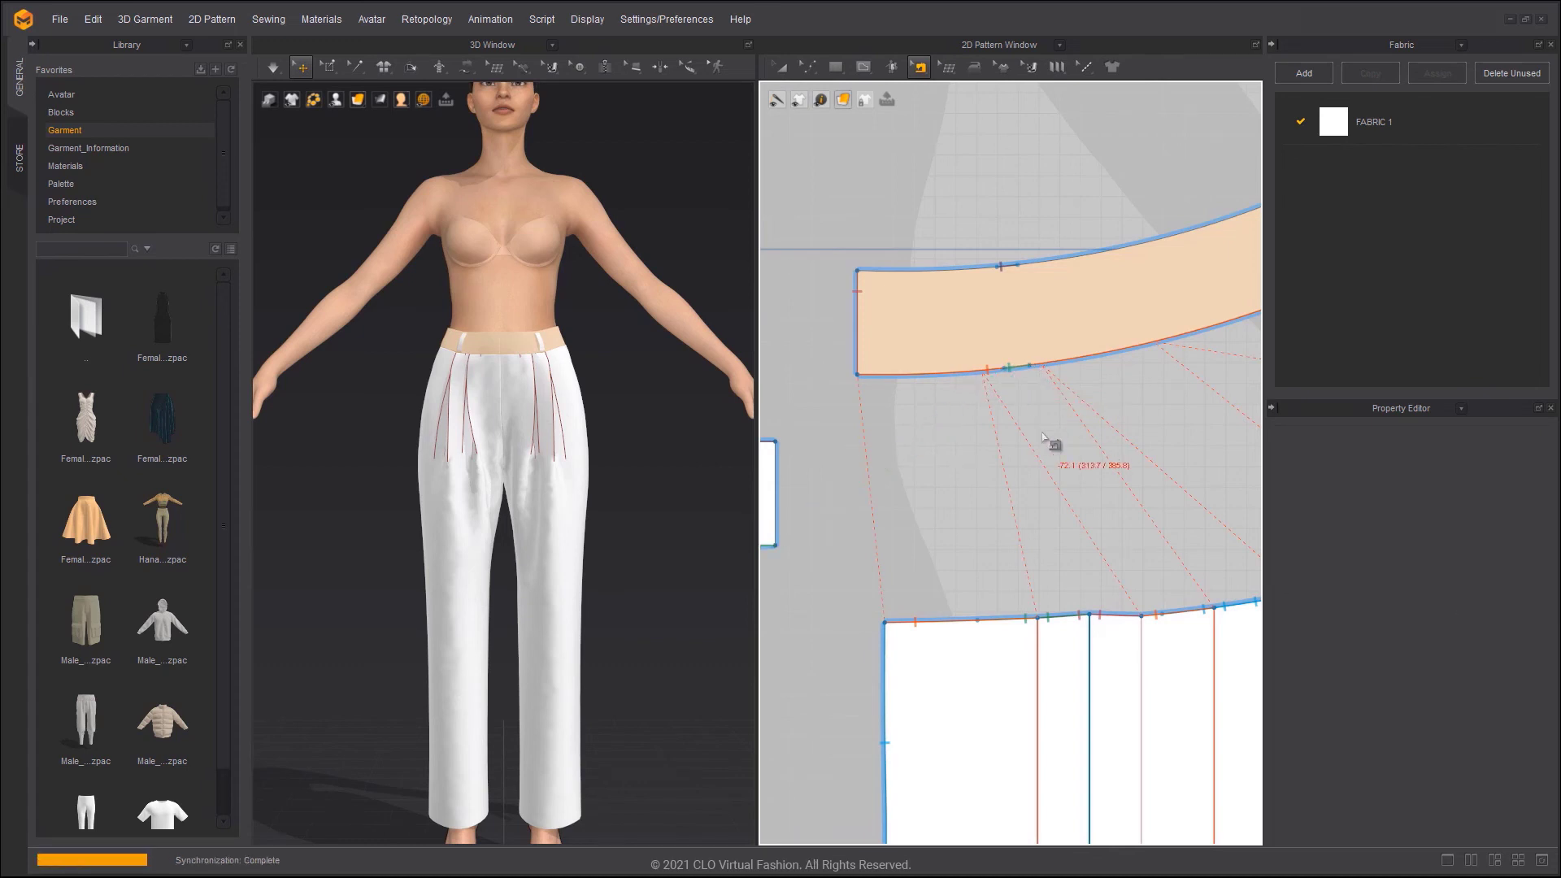
Simulate the pants with the adjusted belt loop seams and view the full front
key(space)
click(630, 411)
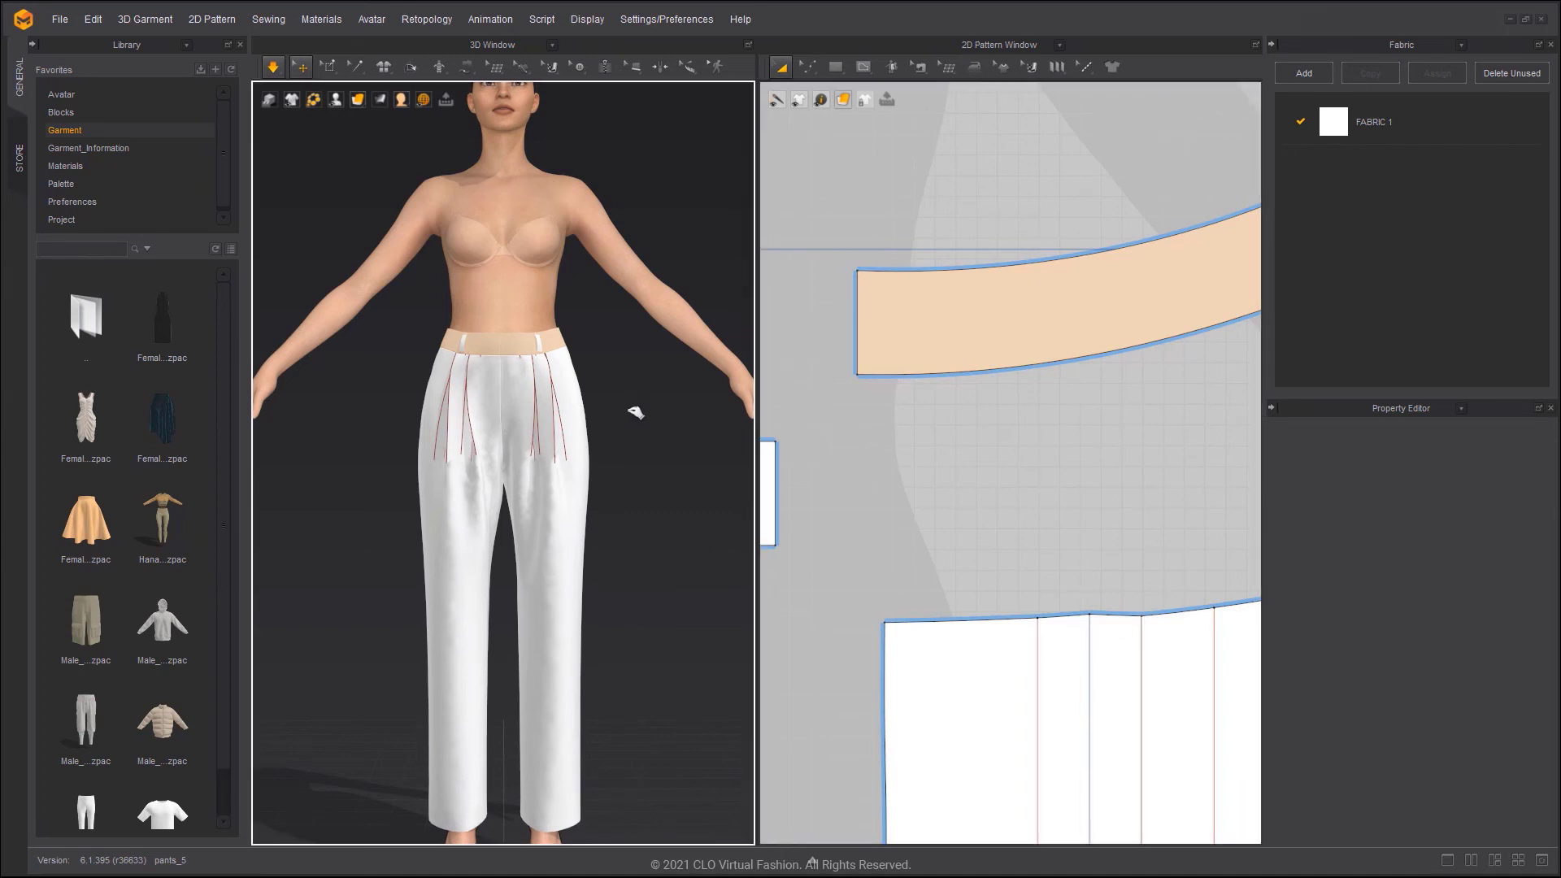
scroll(598, 437, down, 2)
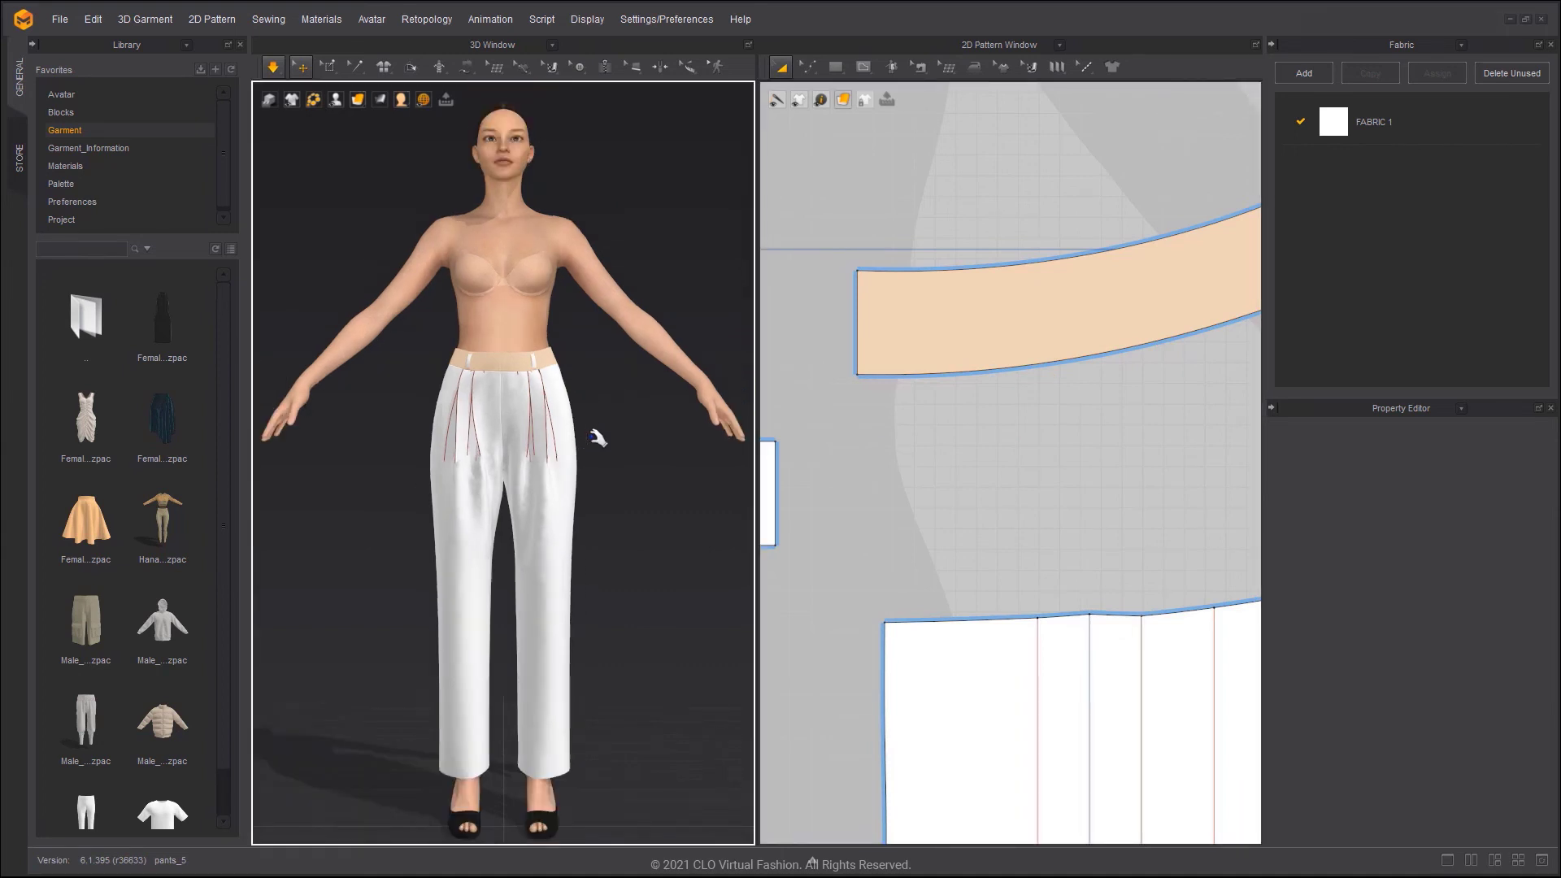
scroll(597, 438, down, 1)
scroll(895, 463, down, 1)
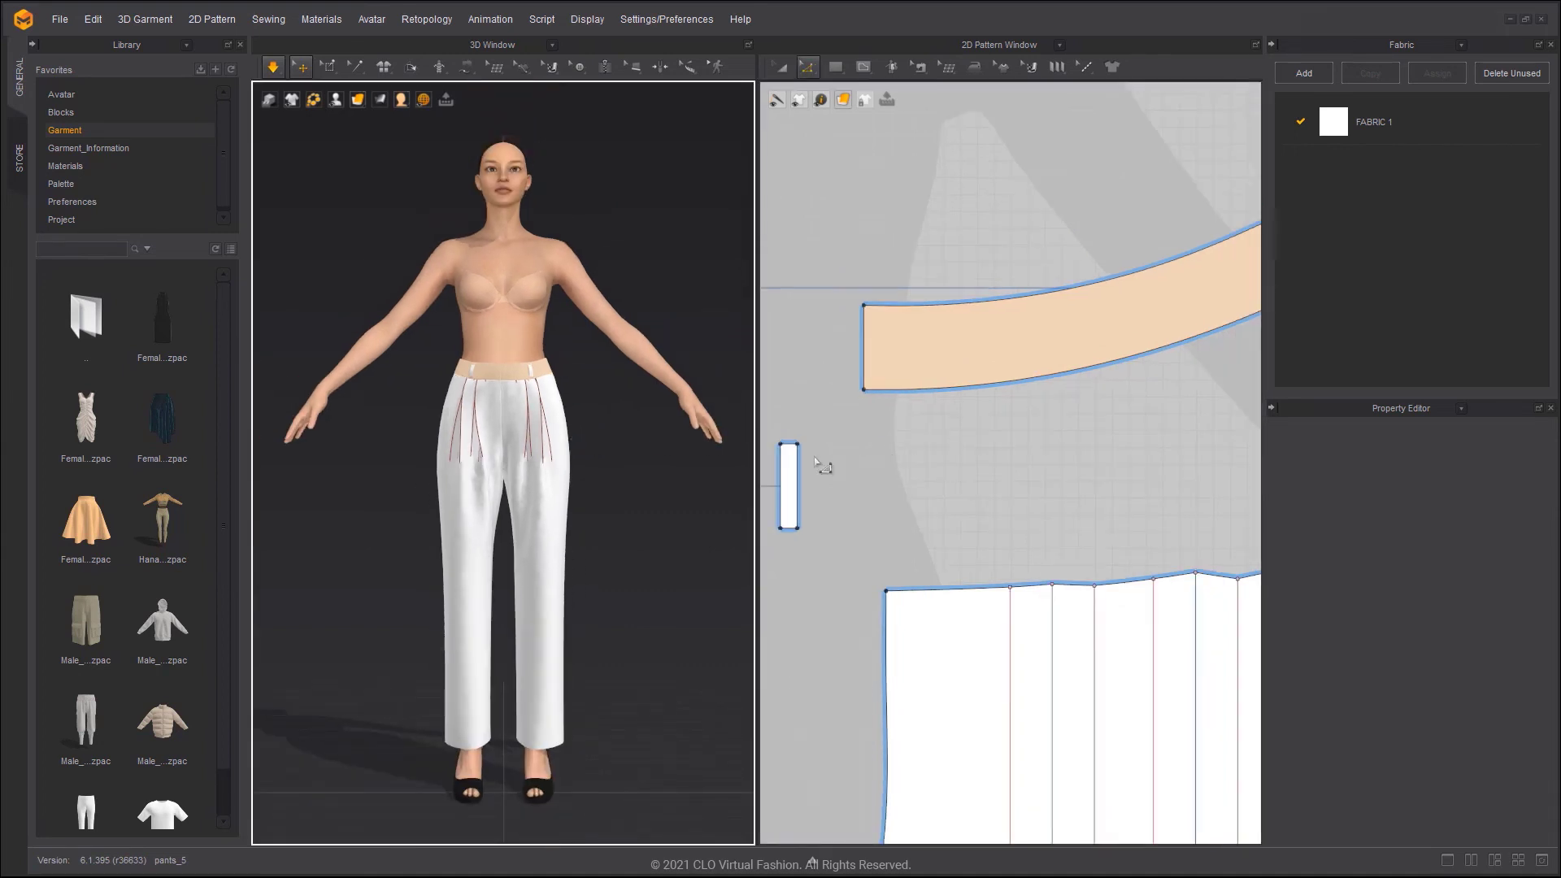
Set the particle distance of all the pattern pieces to 8 mm and simulate the garment at the finer mesh
click(546, 452)
key(ctrl+a)
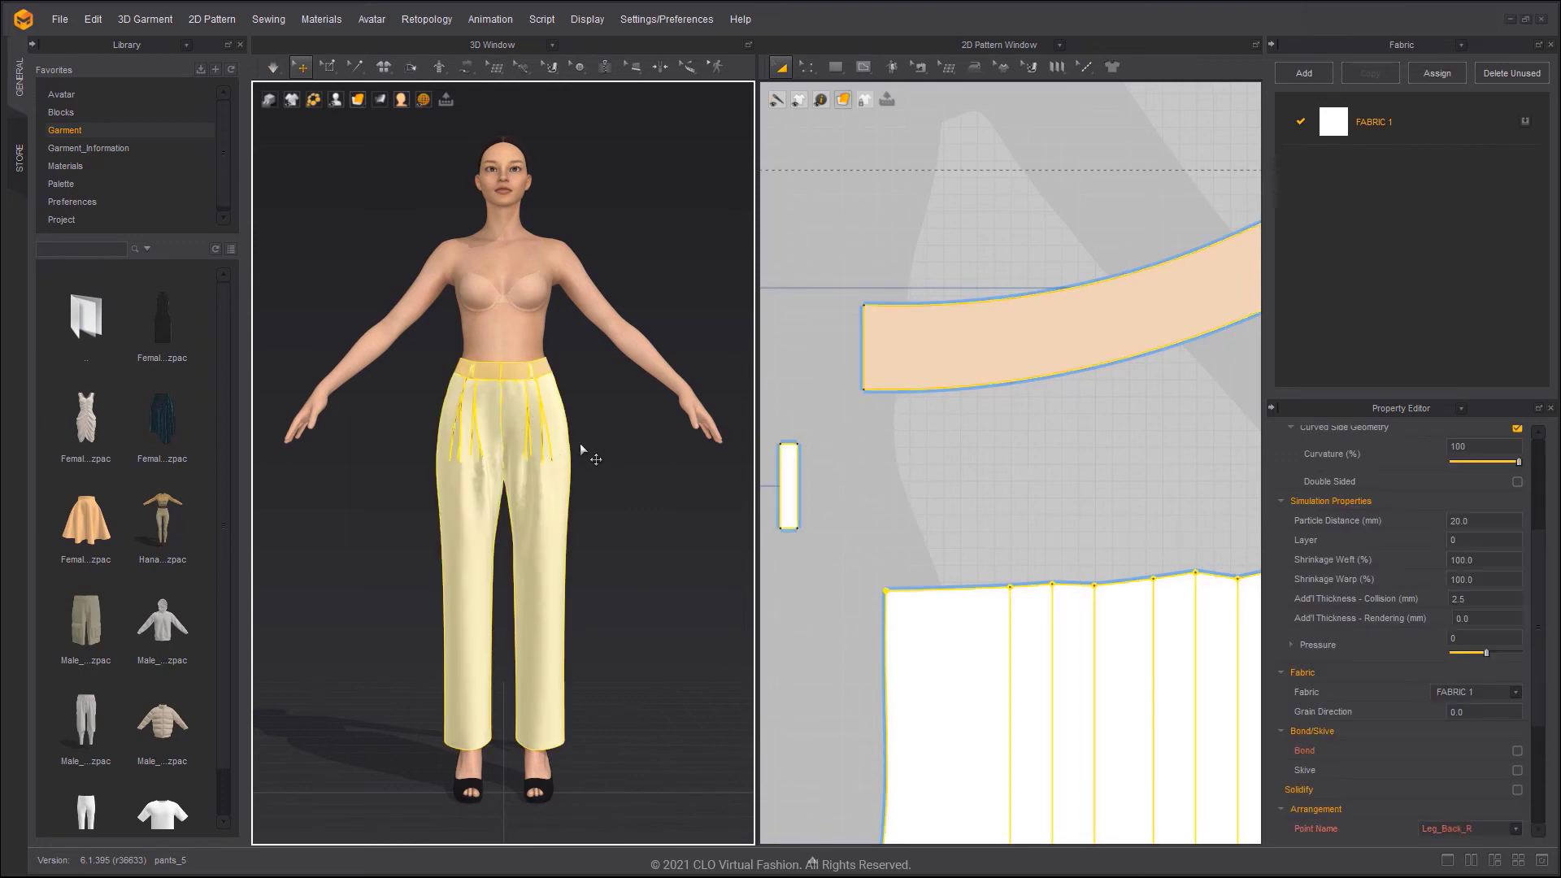
drag(1492, 524, 1430, 519)
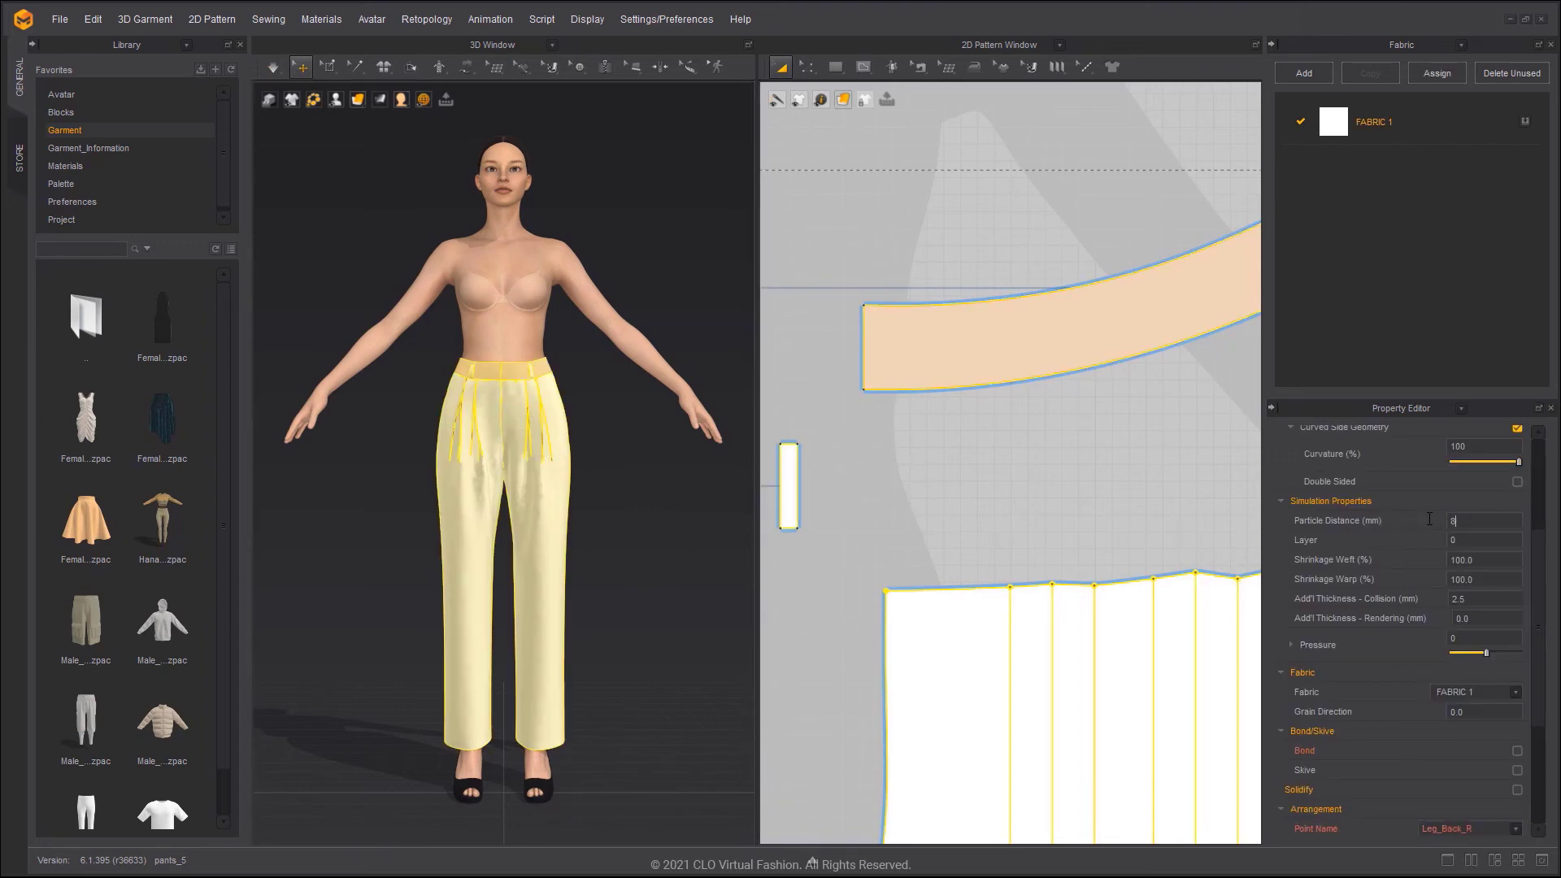
click(595, 431)
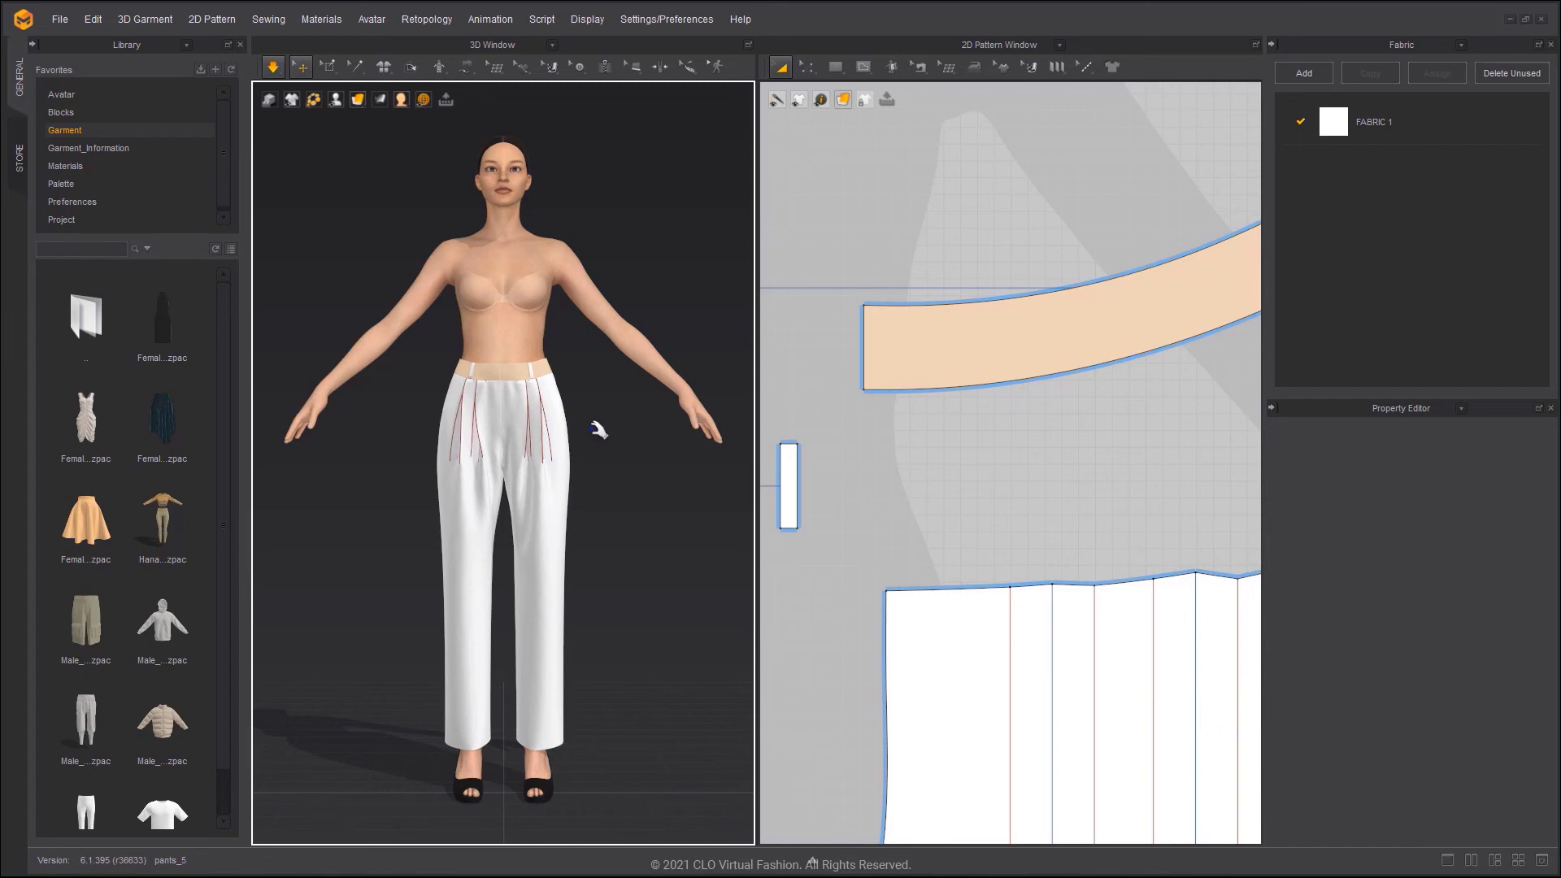
key(space)
Move the centre-front waist corner point of the front pants pattern slightly inward along the waist edge, toward the pleats
scroll(565, 428, up, 4)
scroll(845, 467, down, 4)
middle_drag(863, 539, 979, 467)
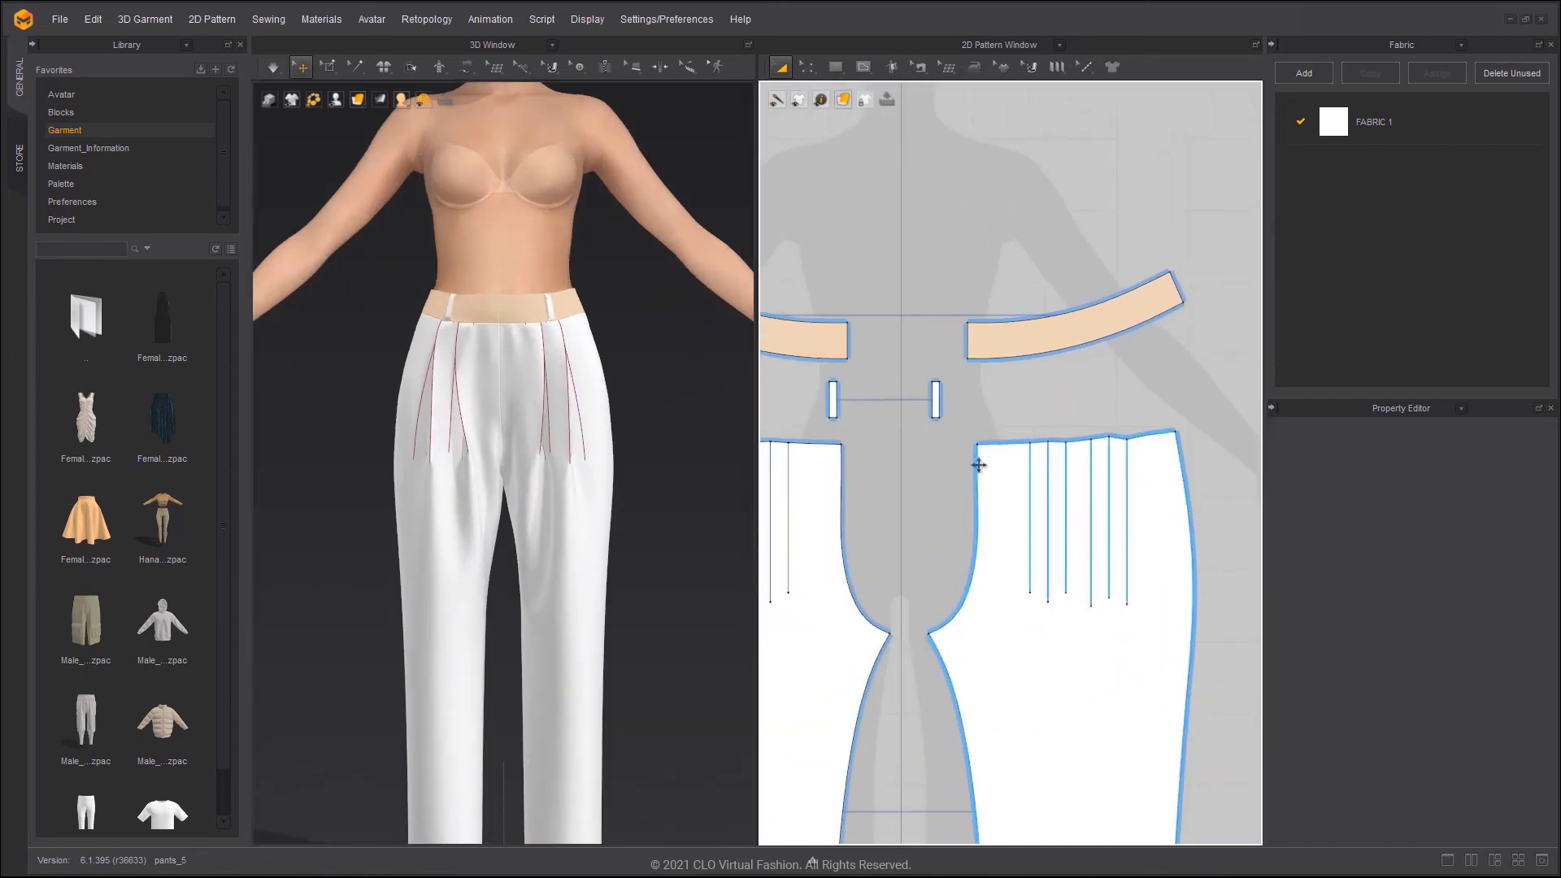
scroll(979, 466, up, 4)
scroll(535, 334, up, 1)
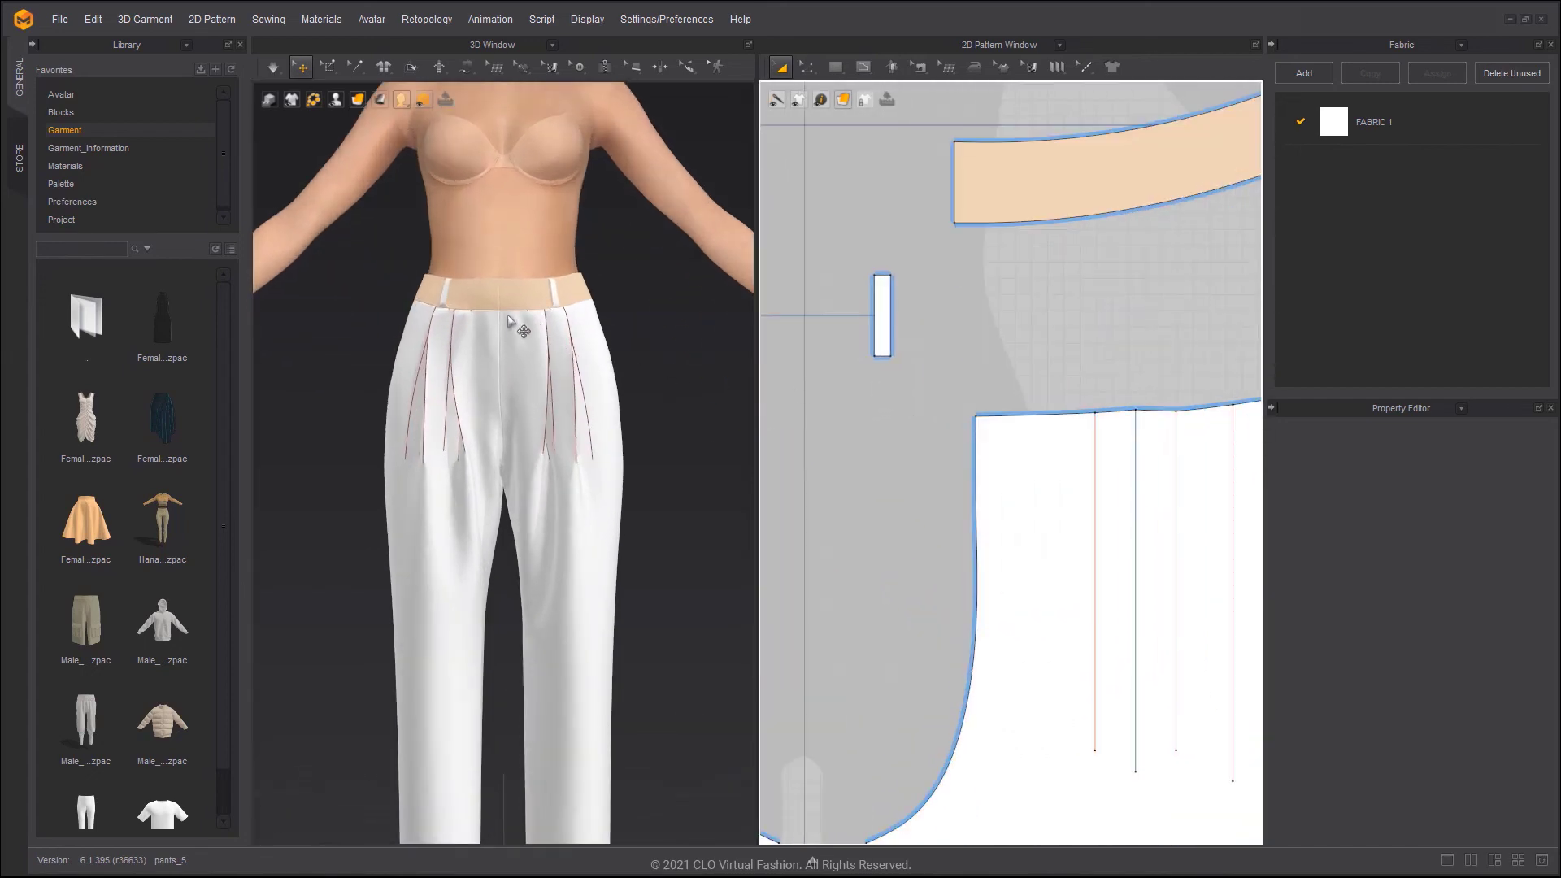
key(z)
scroll(986, 442, up, 2)
click(991, 415)
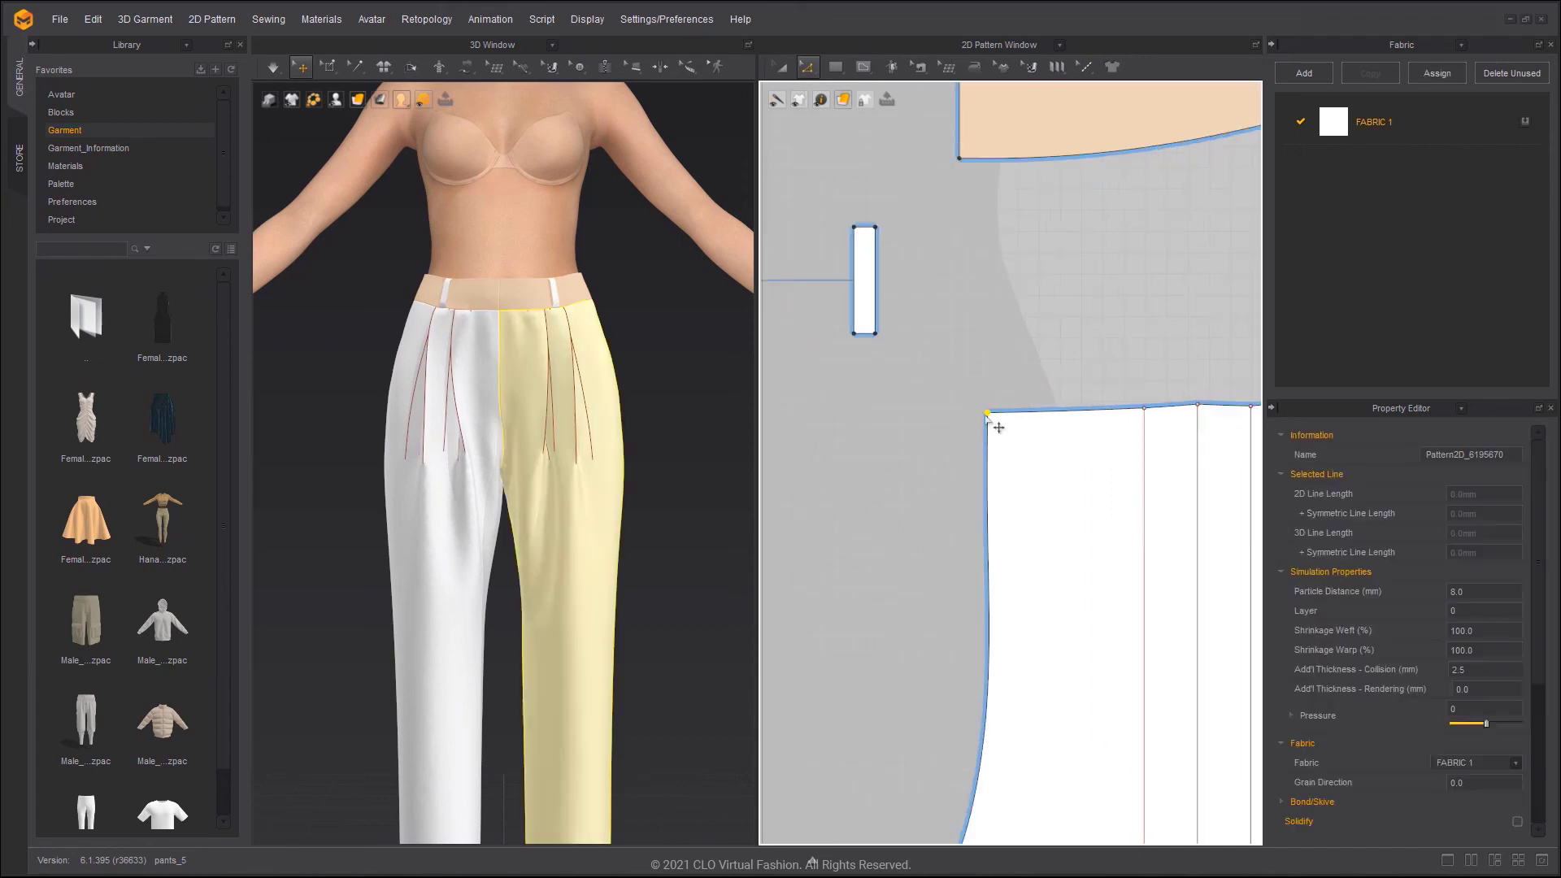
drag(1008, 428, 1018, 426)
Adjust the end of the sewn pleat segment on the front waist edge so both seam lengths match at 25.1 mm
key(b)
click(1128, 434)
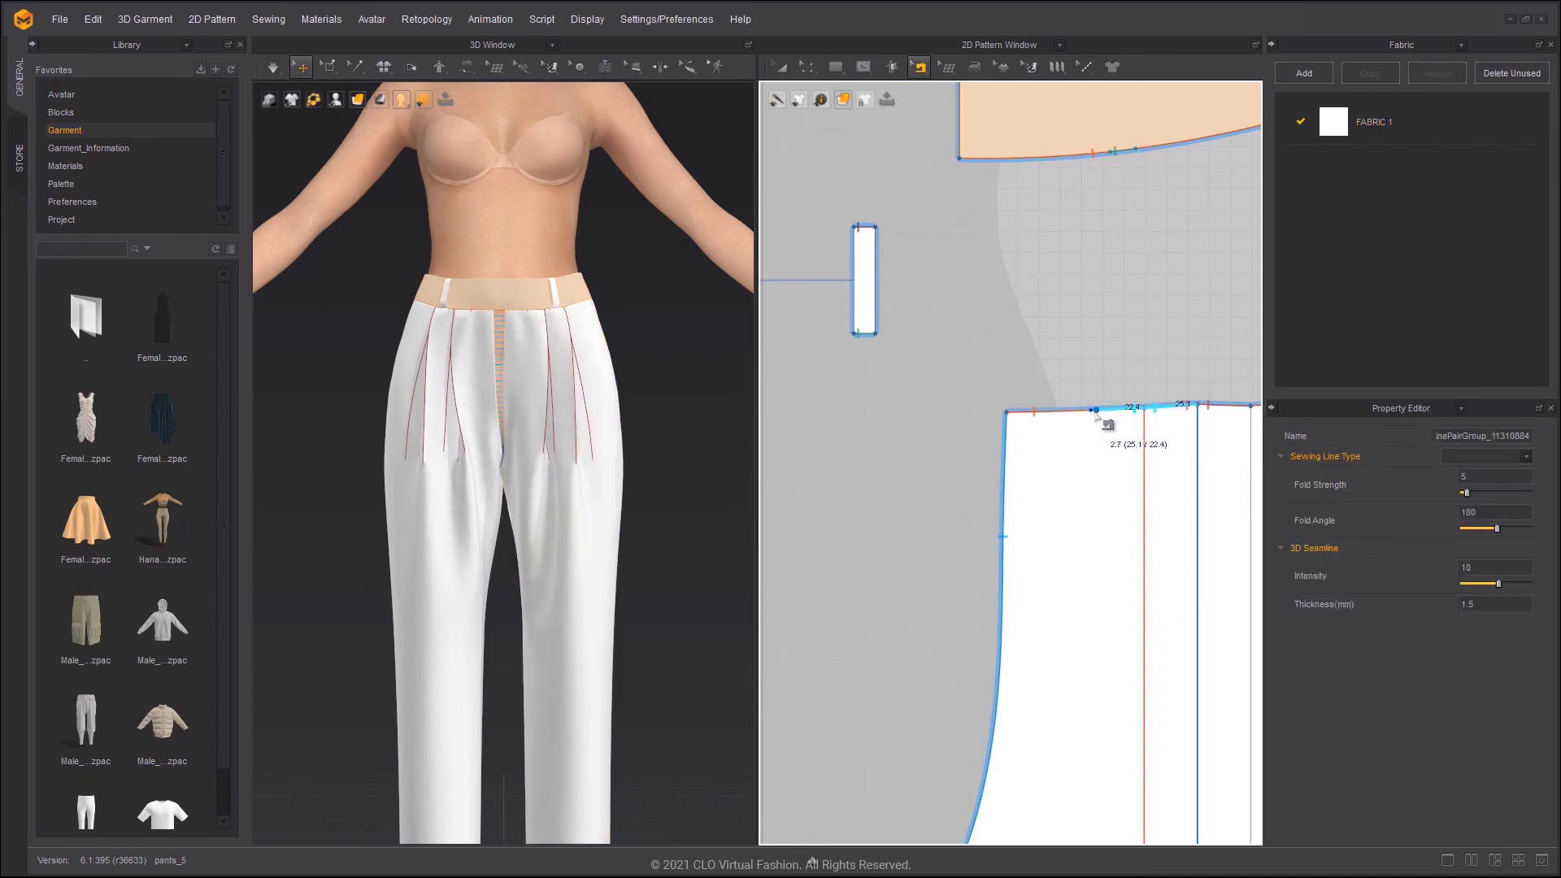
click(895, 382)
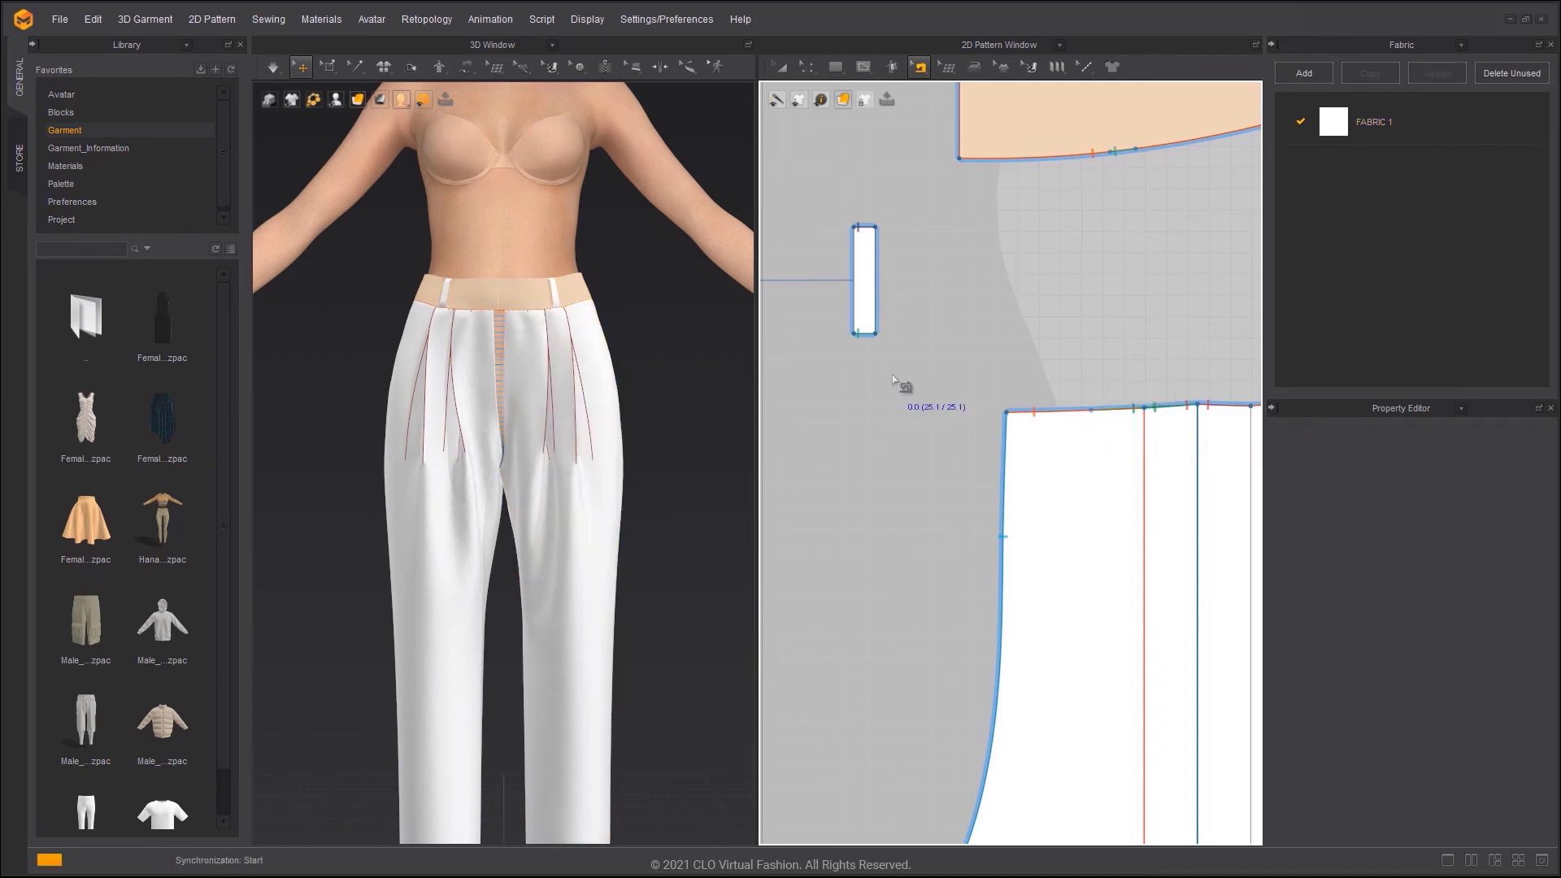
Simulate the pants with the adjusted centre front and pleat seam, and view them full length from a slight front angle
key(space)
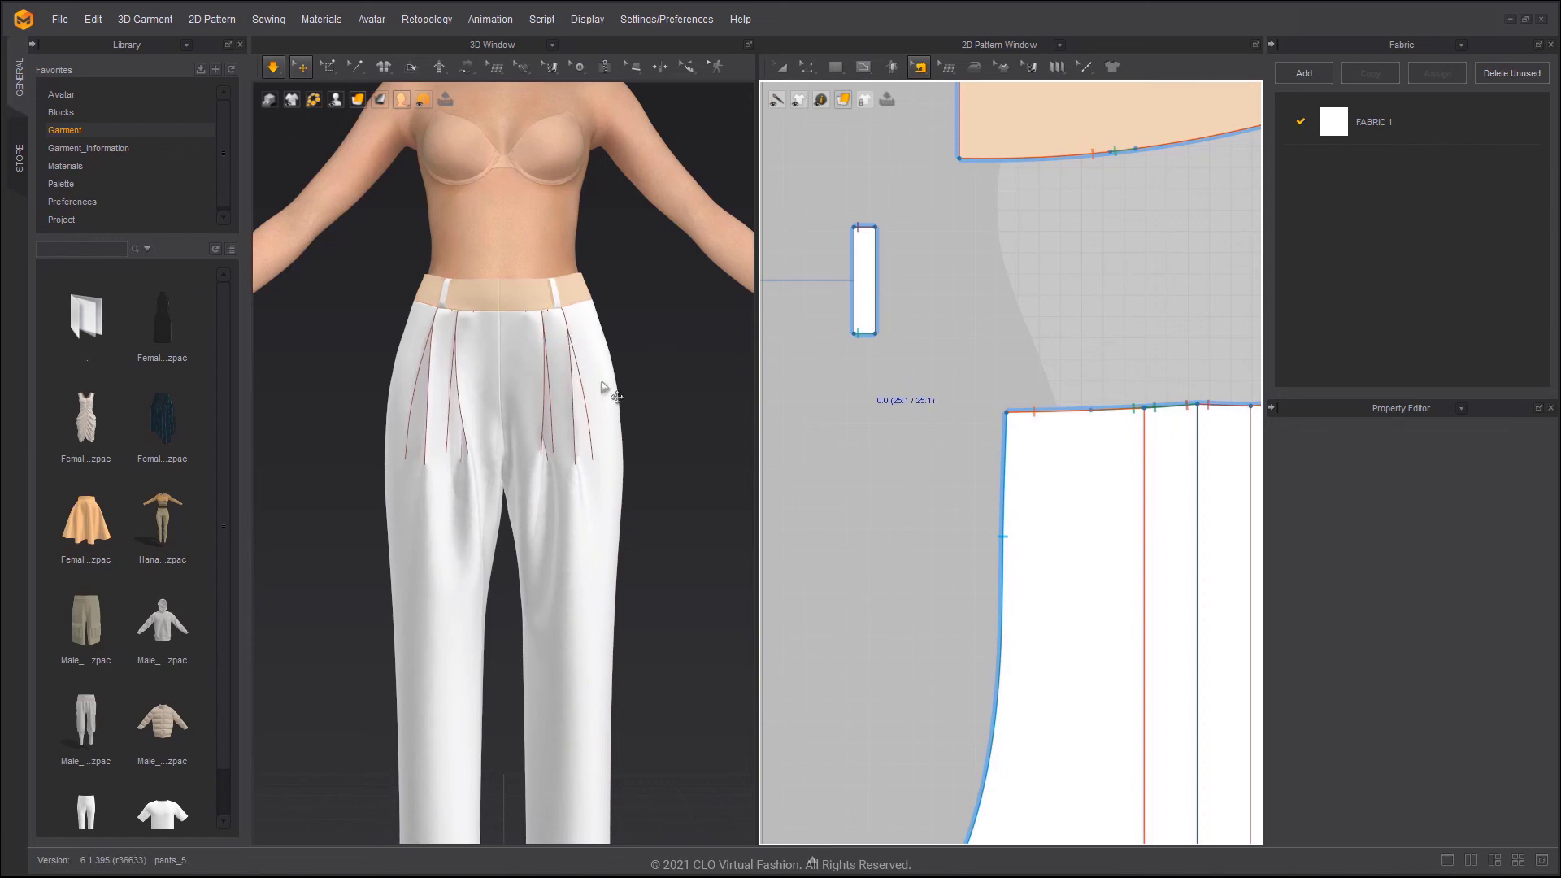
right_drag(611, 392, 583, 415)
scroll(582, 415, down, 3)
key(a)
middle_drag(582, 415, 596, 349)
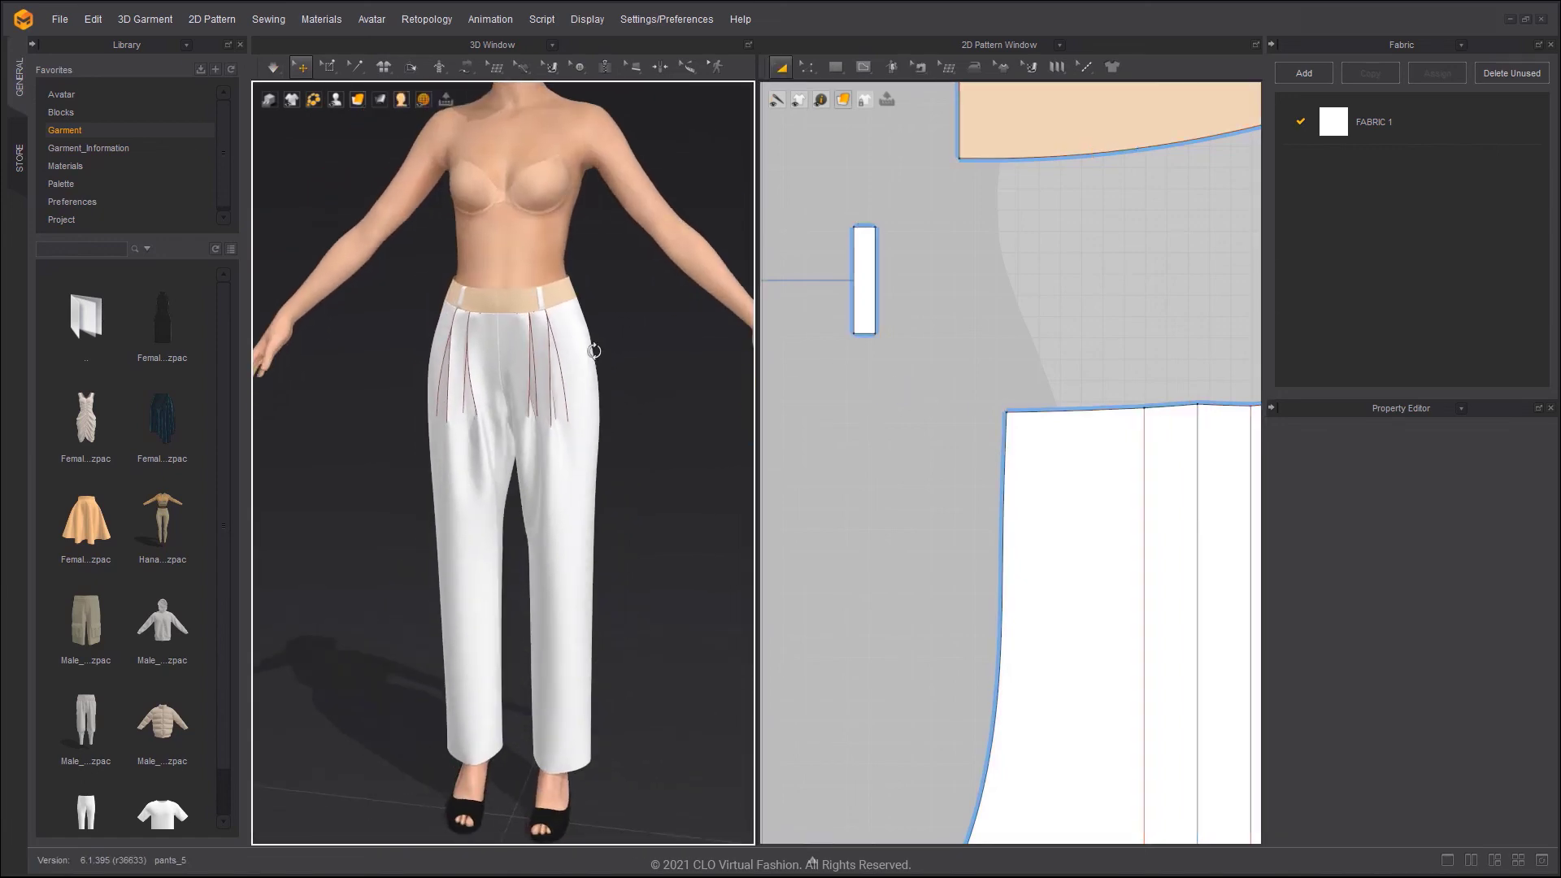
right_drag(596, 348, 595, 371)
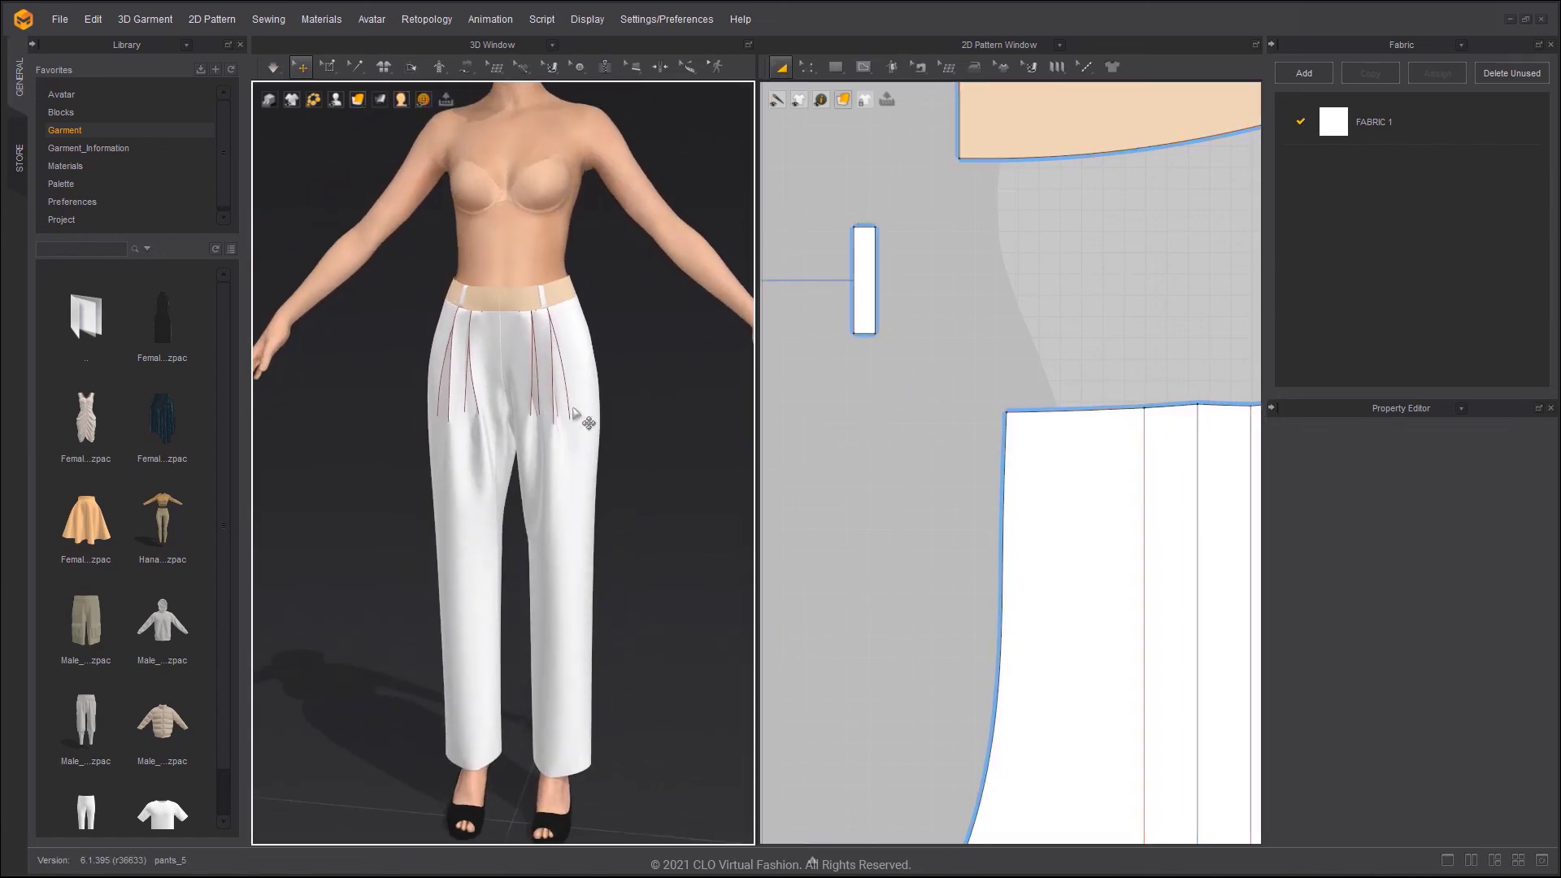
Replace the default fabric with Cotton_Sateen from the library's Materials fabric collection and close the fabric information preview
click(149, 167)
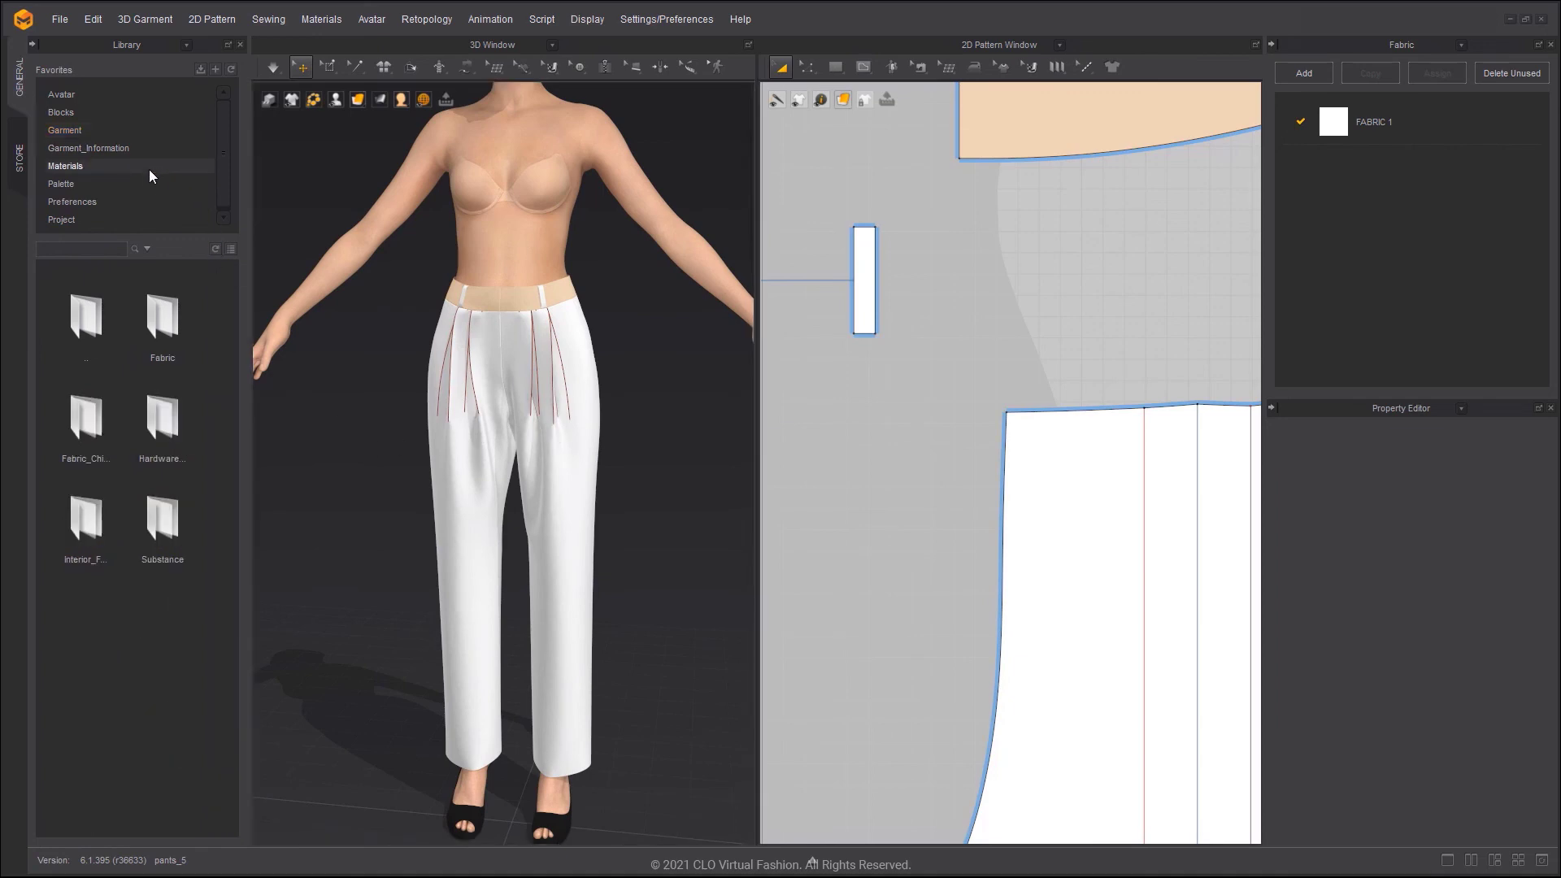
double_click(179, 335)
click(232, 249)
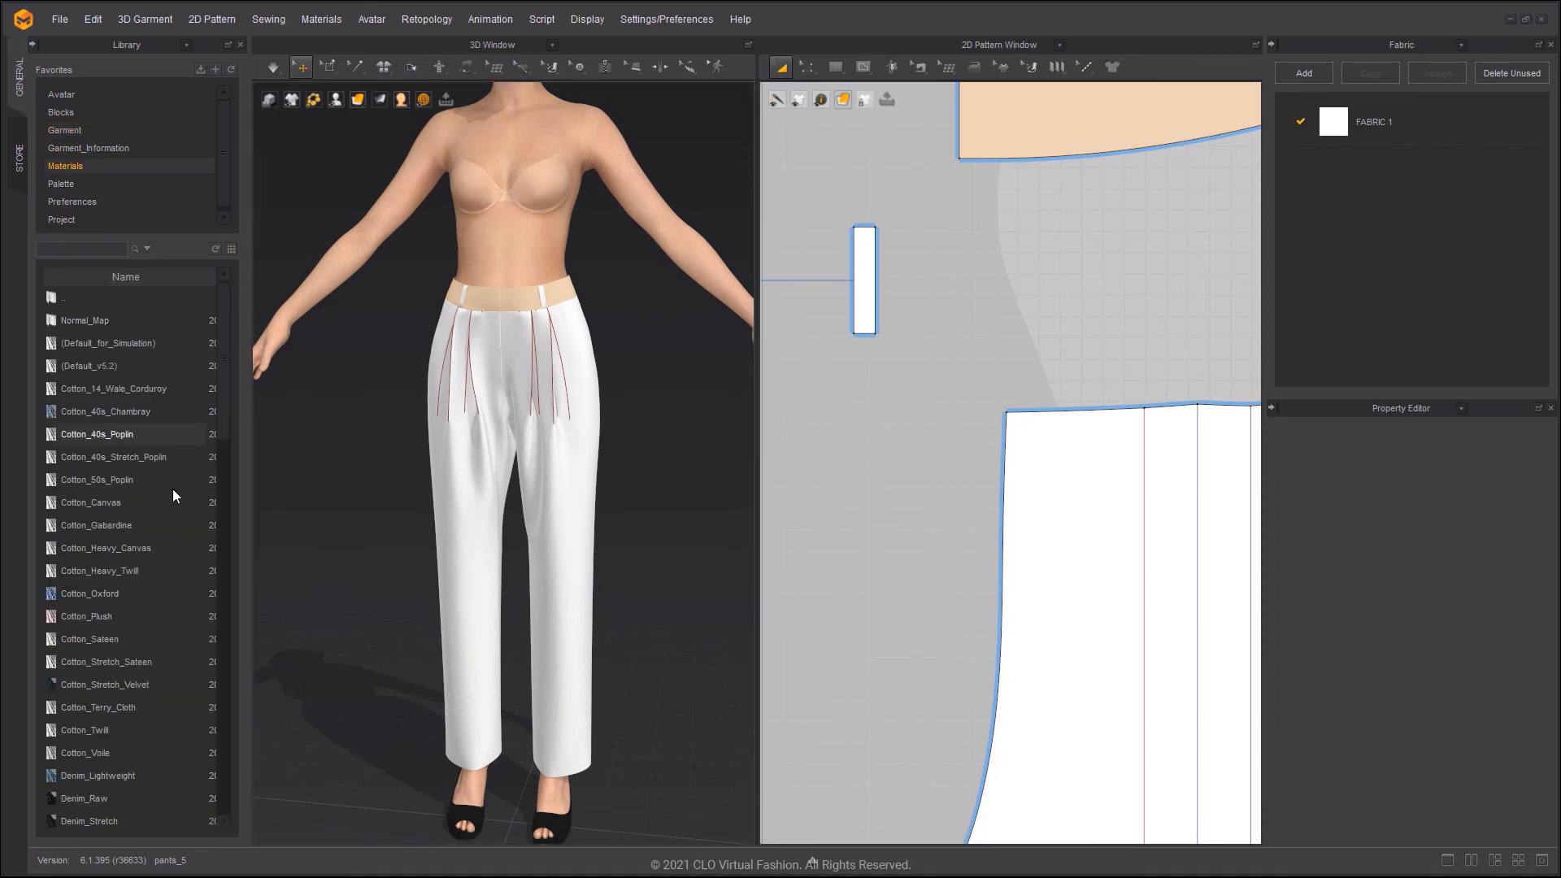
drag(75, 642, 254, 565)
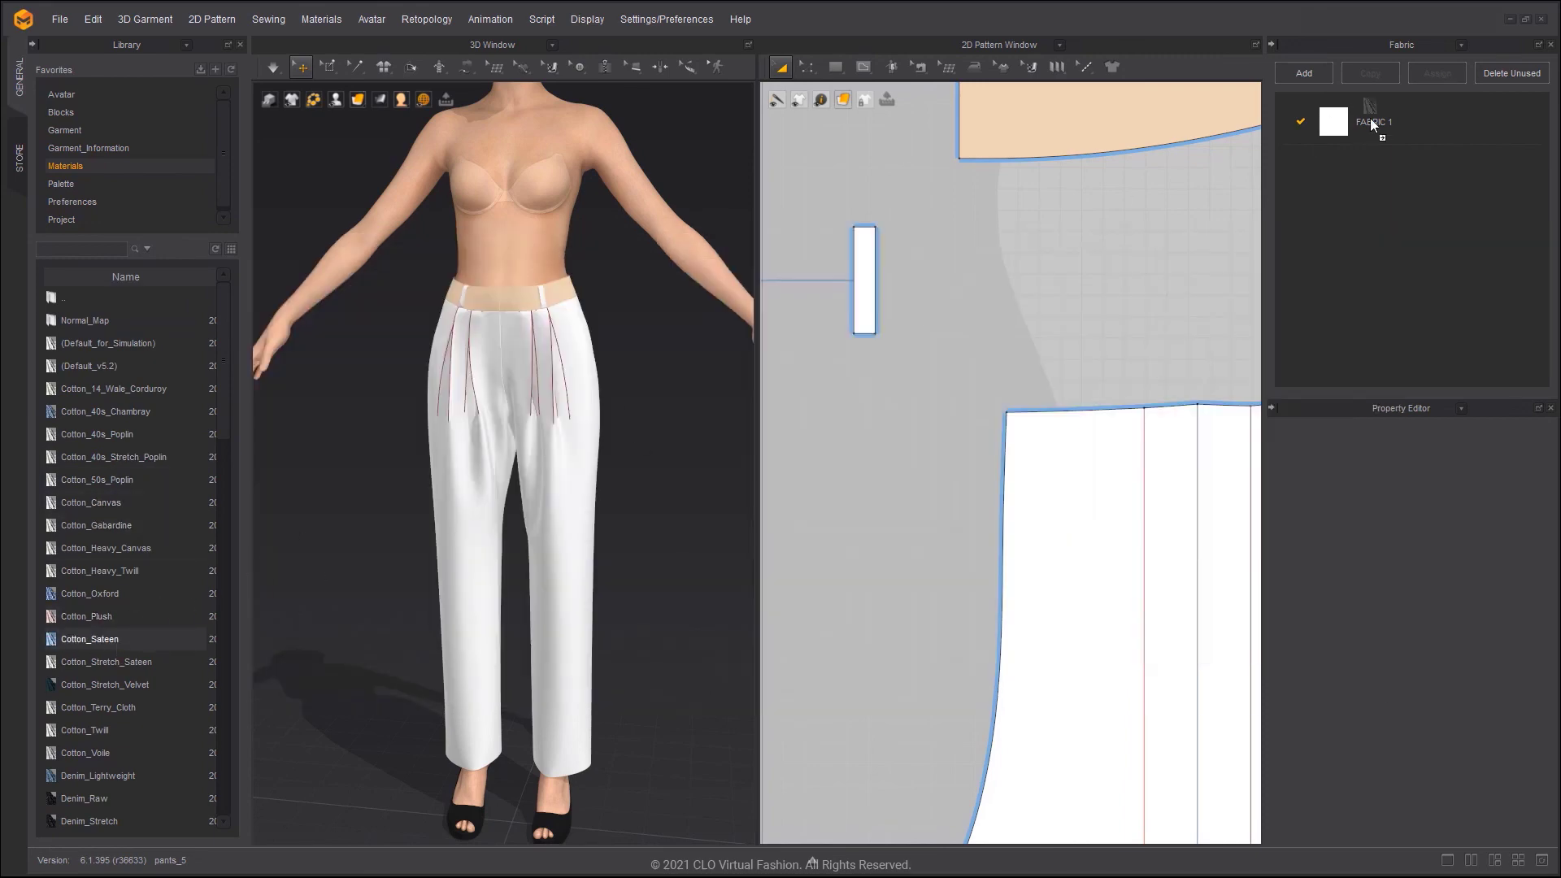
drag(1334, 128, 1334, 128)
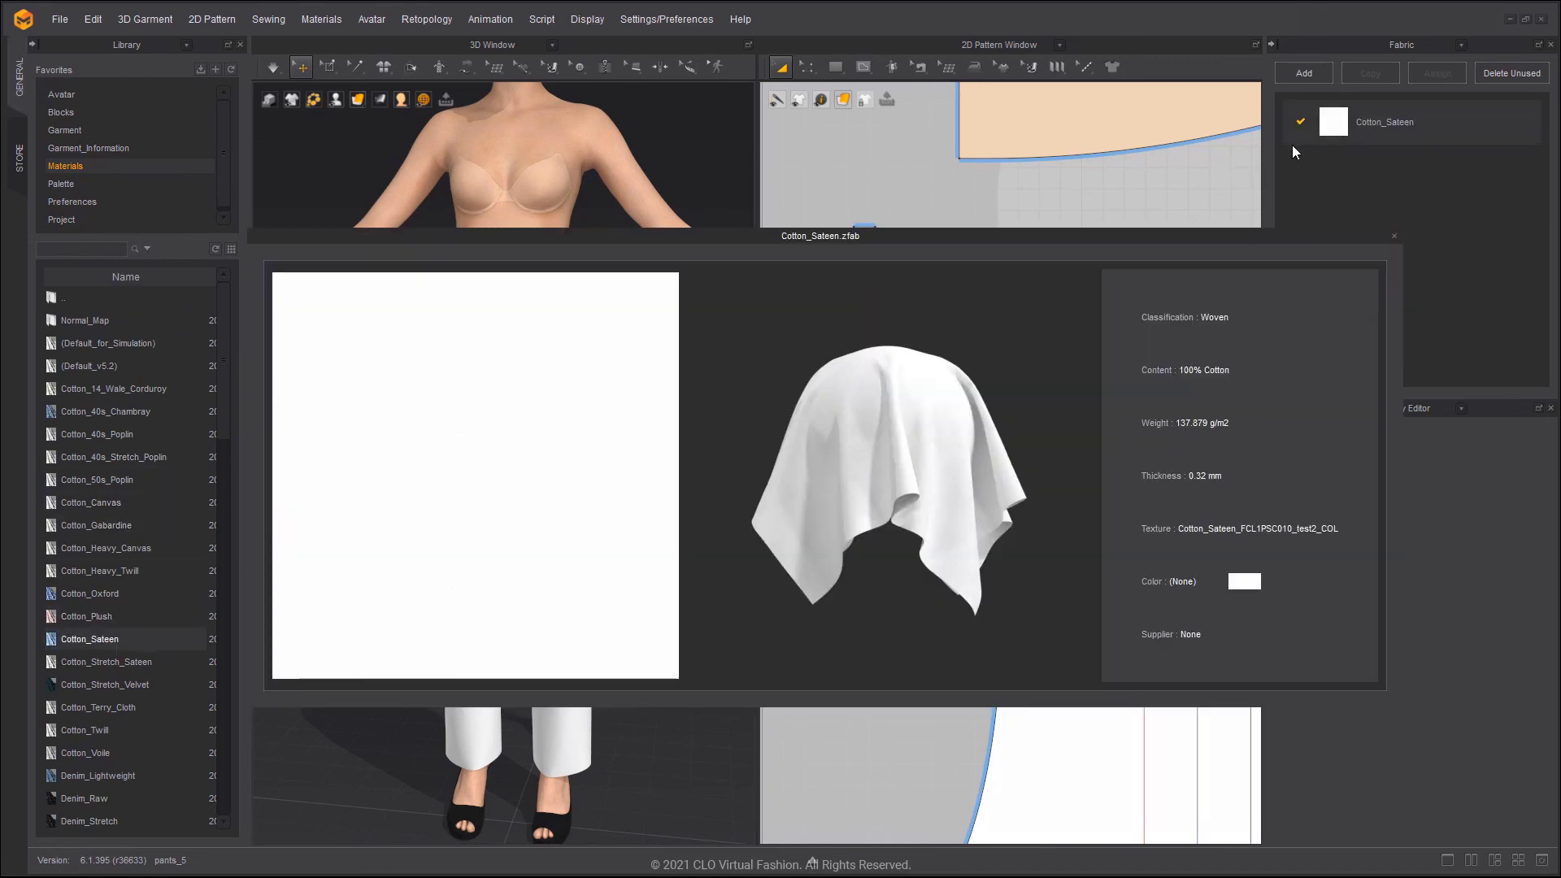
click(1395, 237)
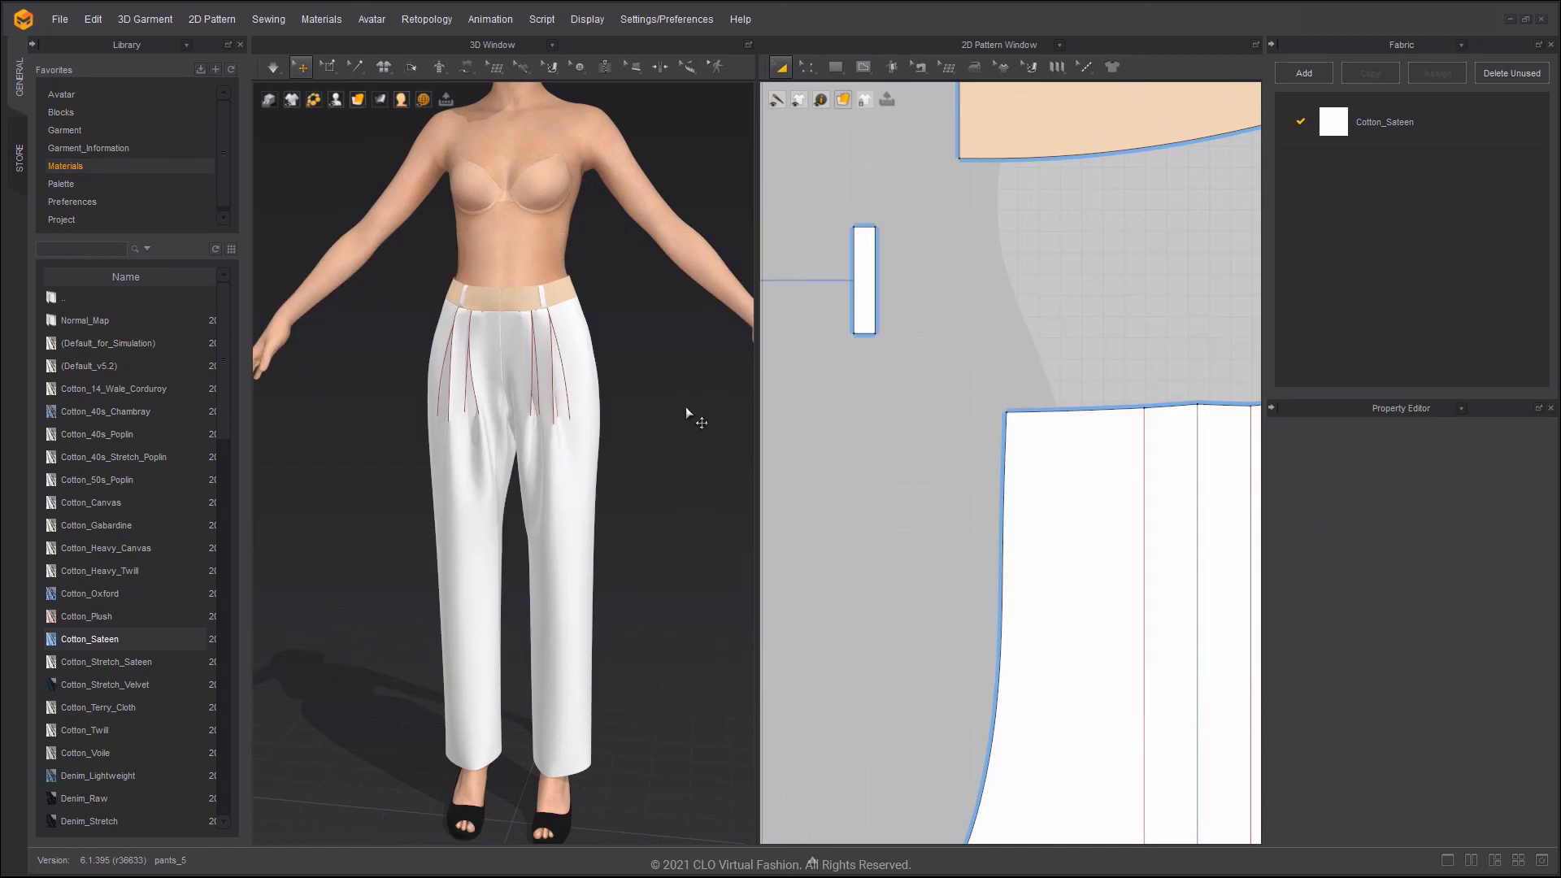
Simulate the garment with the Cotton_Sateen fabric and view the pants' drape from the side and the front
scroll(685, 410, down, 3)
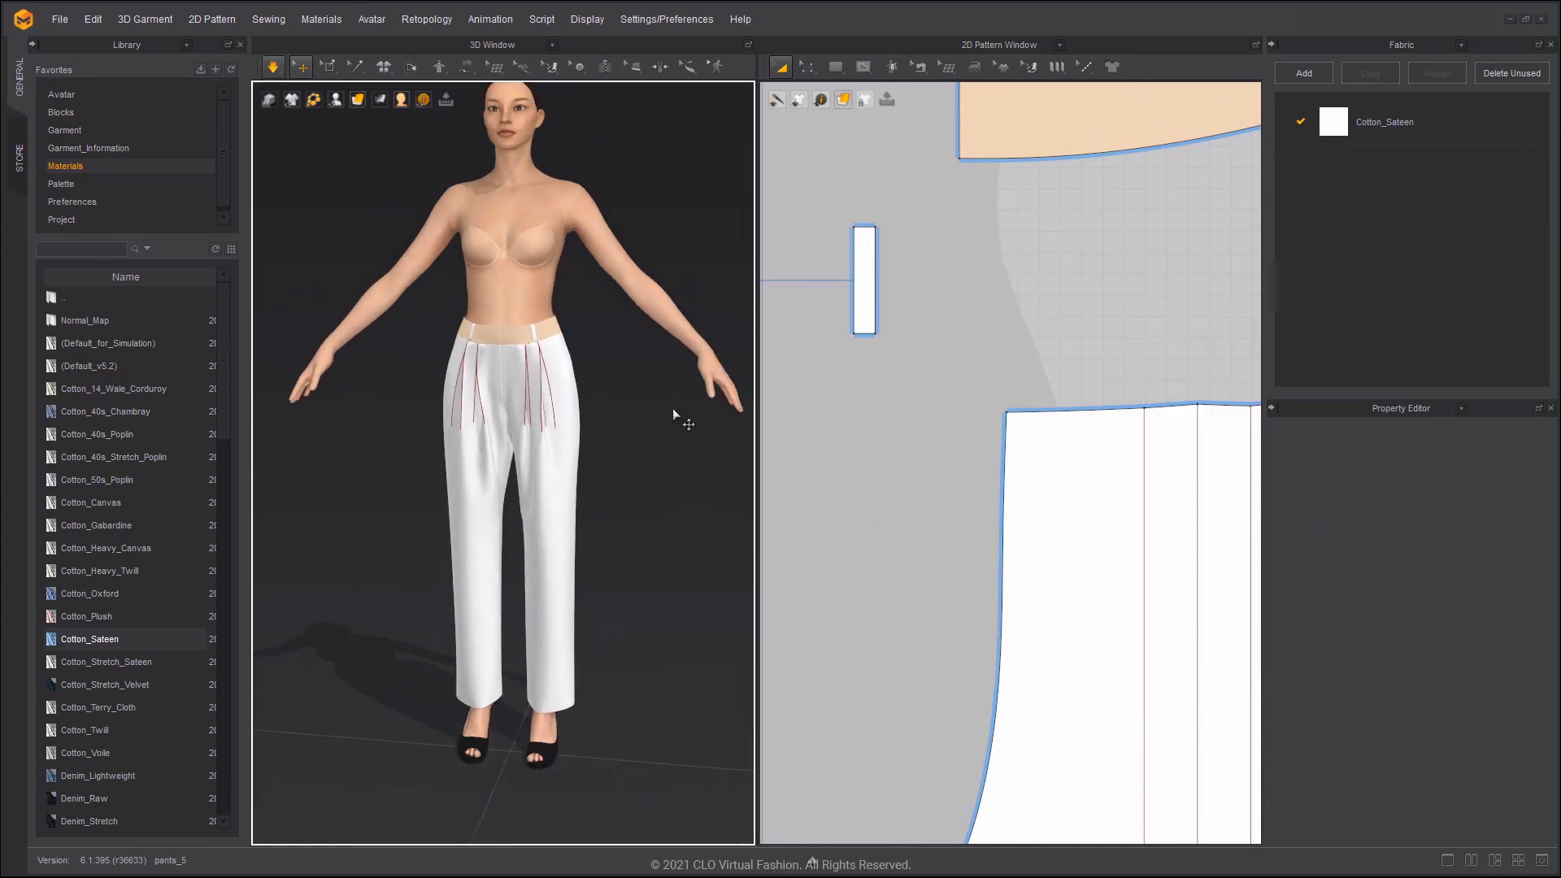
key(space)
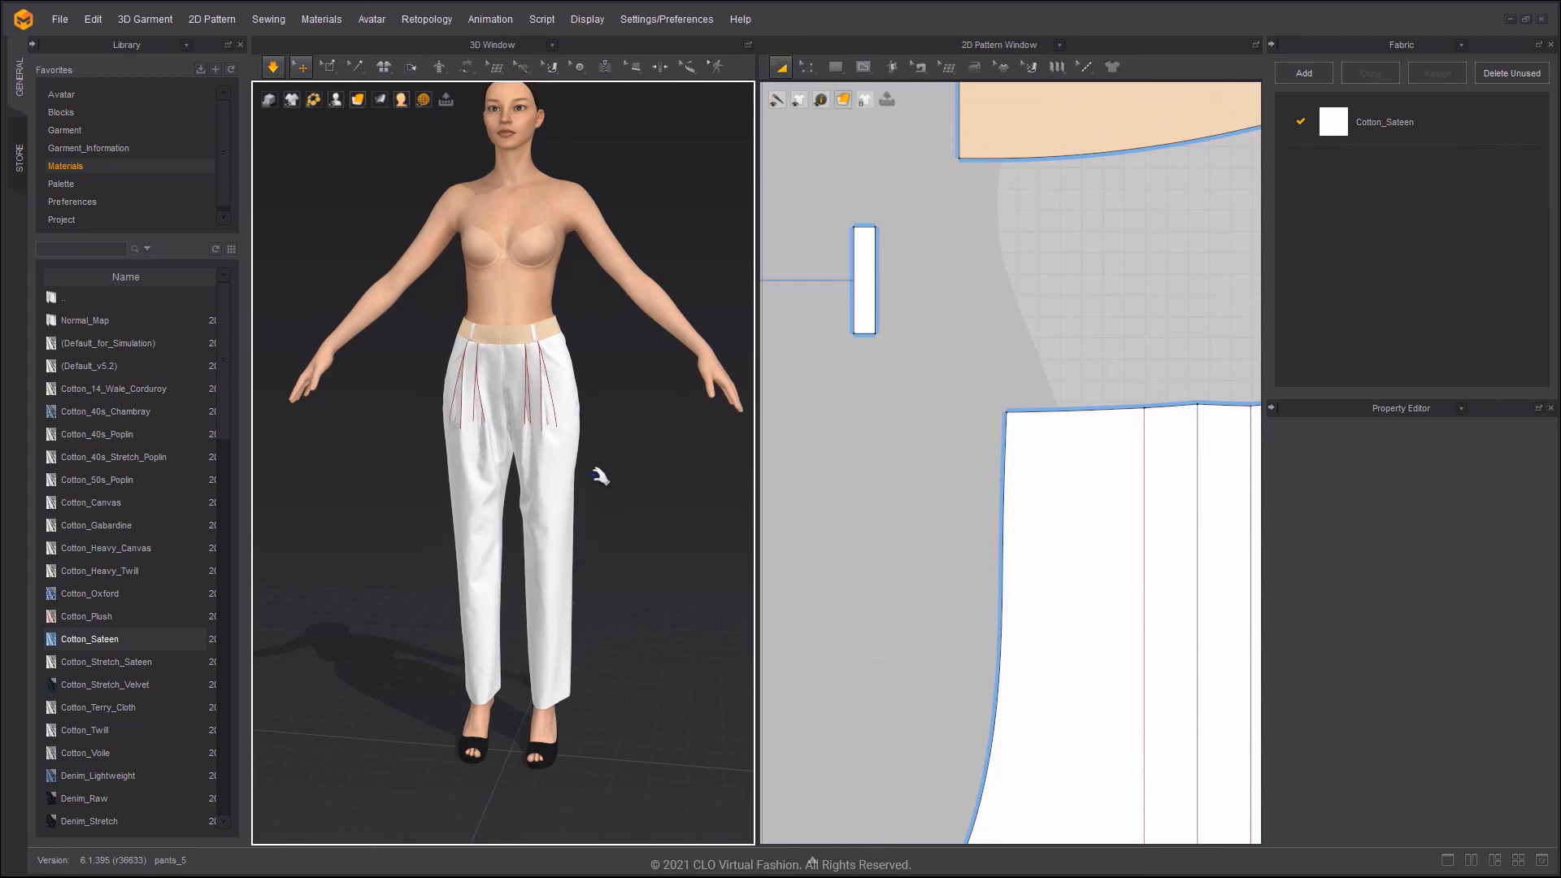
right_drag(601, 477, 436, 447)
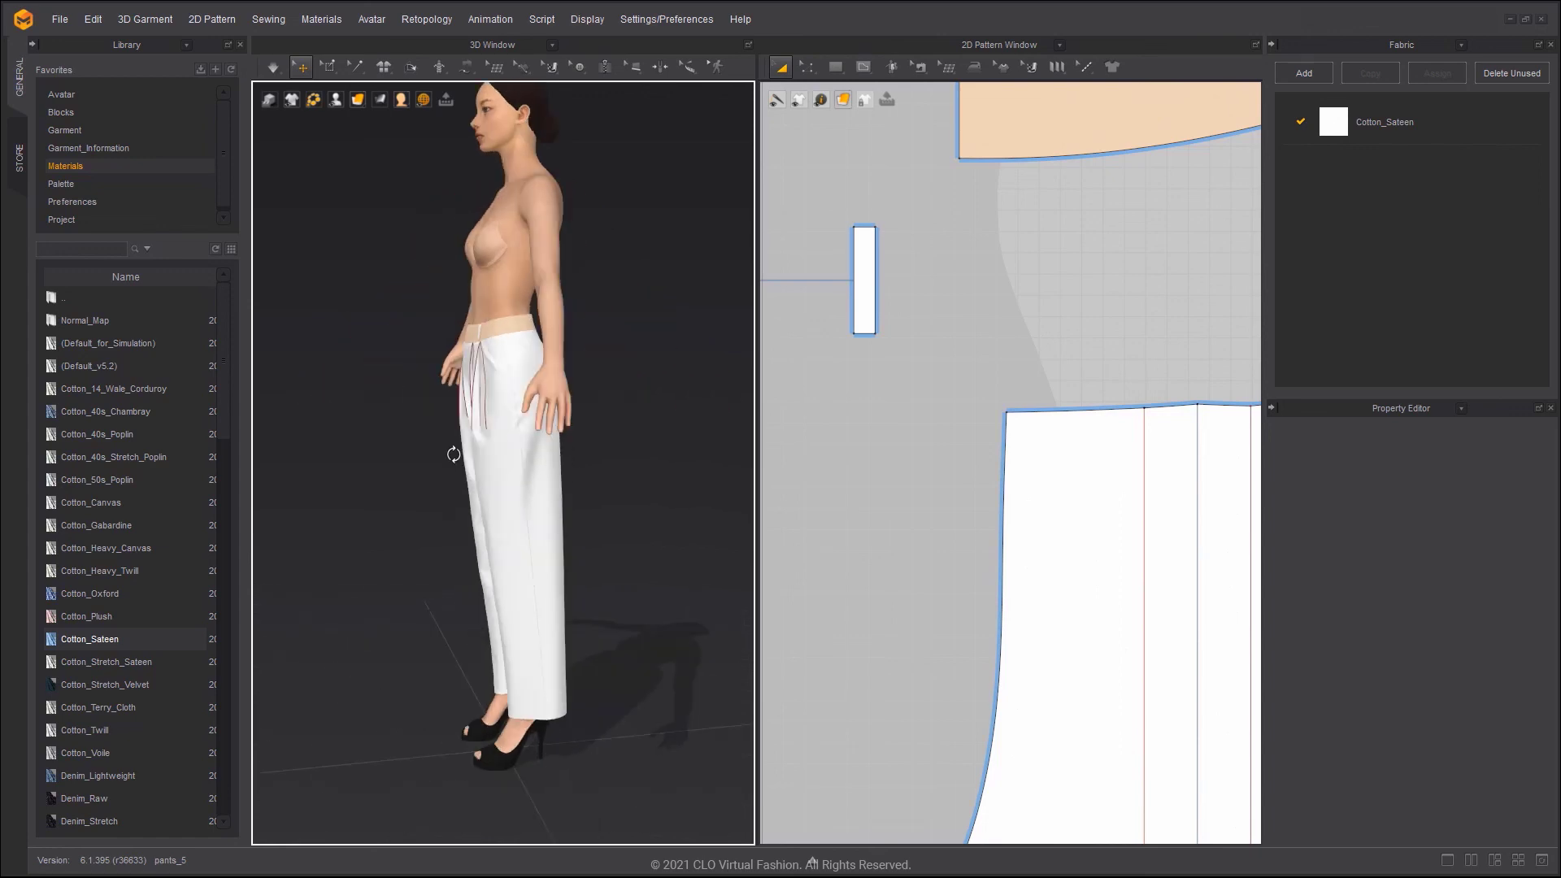
right_drag(518, 476, 647, 461)
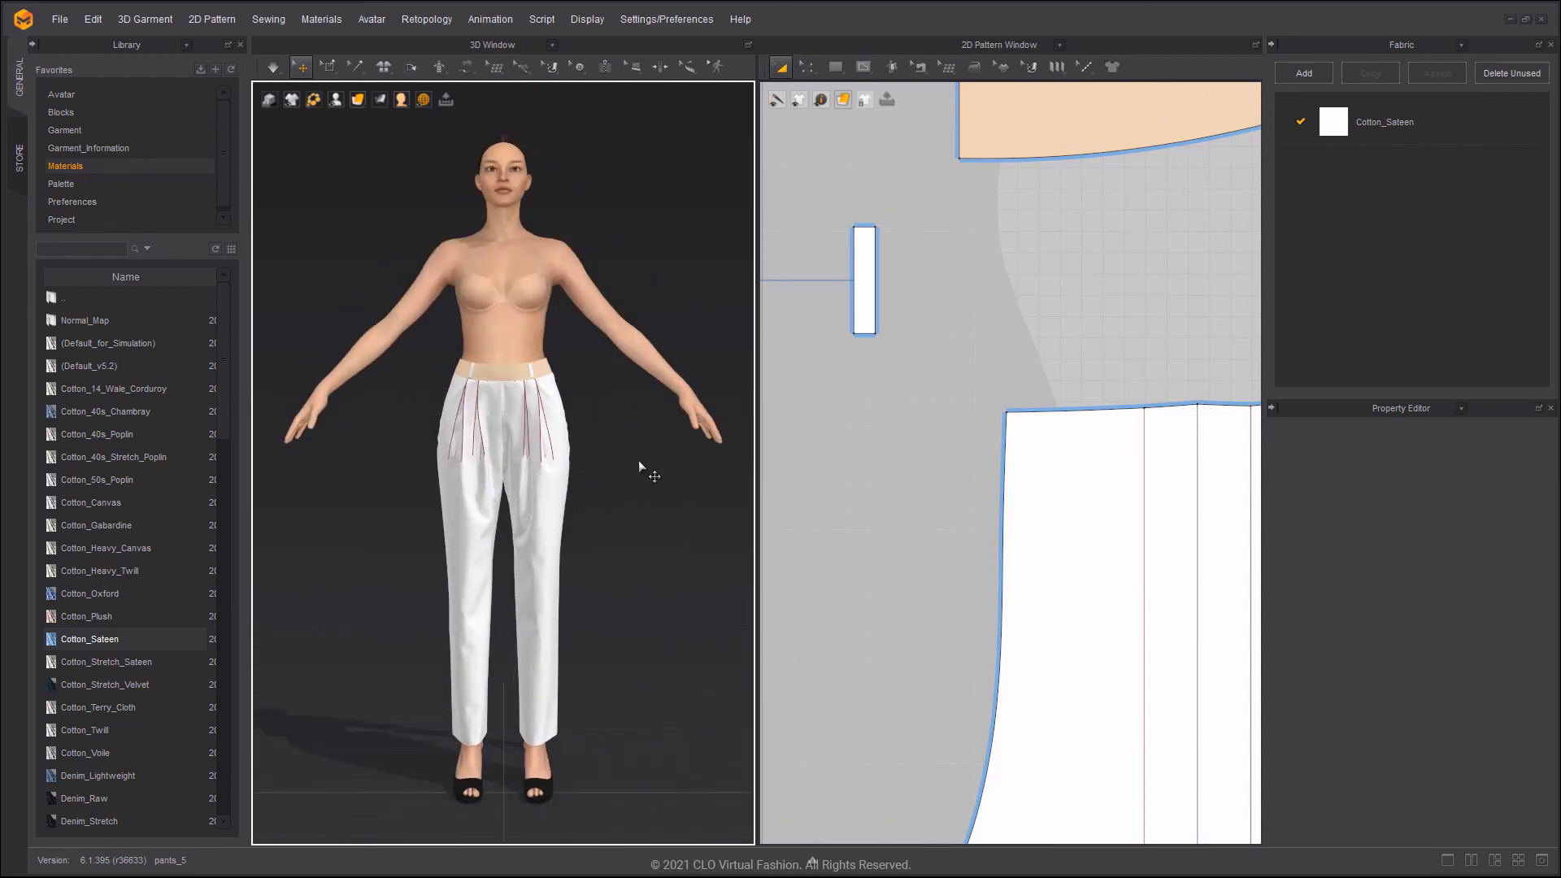
key(space)
Select all six internal pleat lines on the front pants pattern
scroll(626, 460, up, 5)
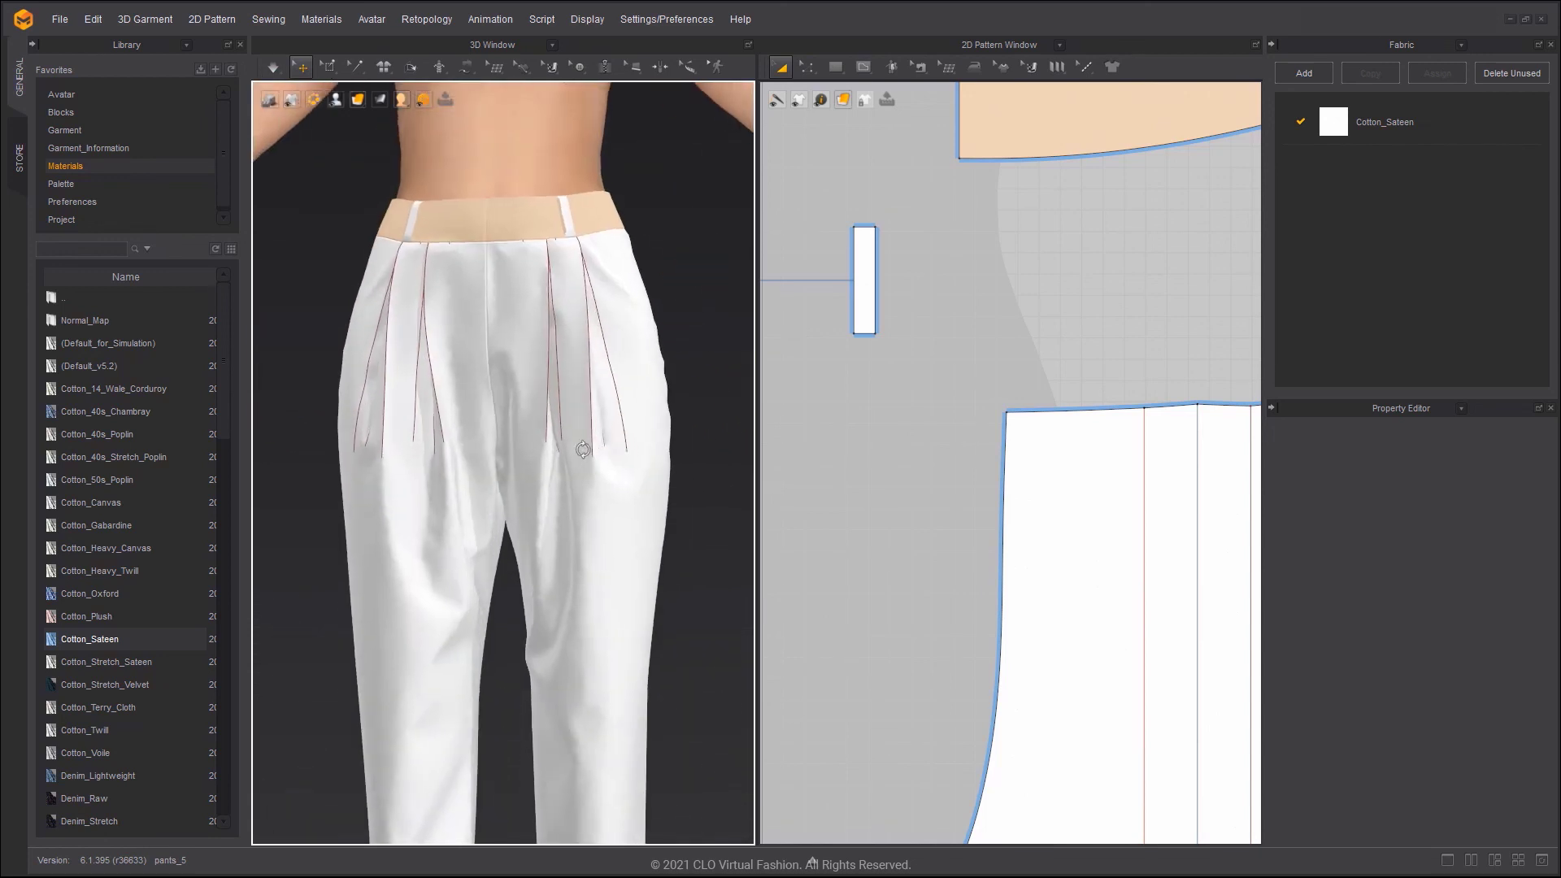
scroll(943, 512, down, 4)
middle_drag(987, 524, 928, 444)
key(z)
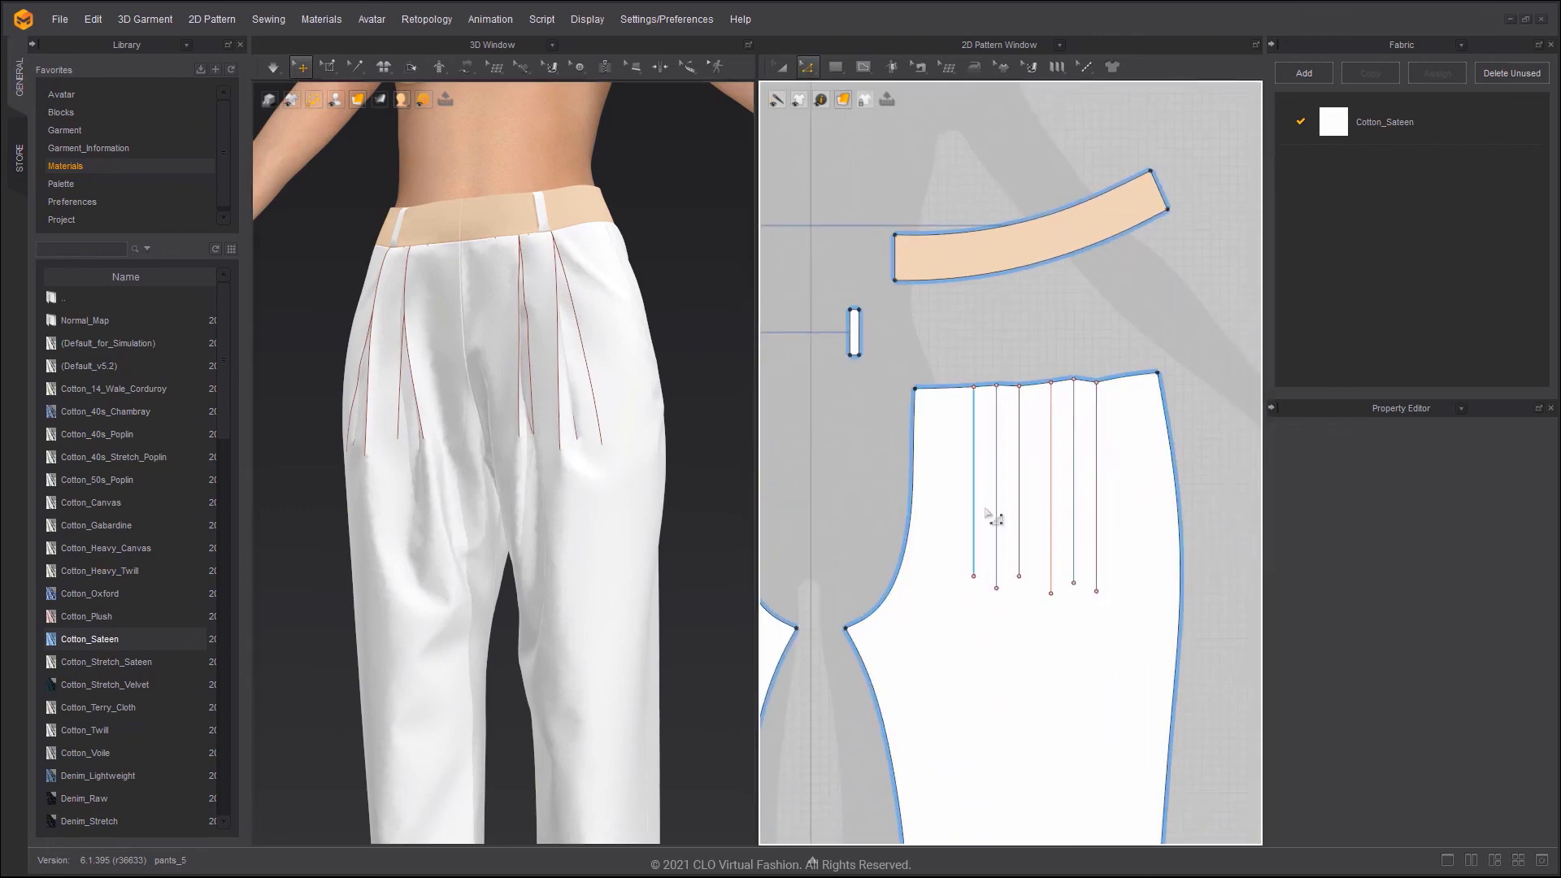
click(974, 511)
key(ctrl+a)
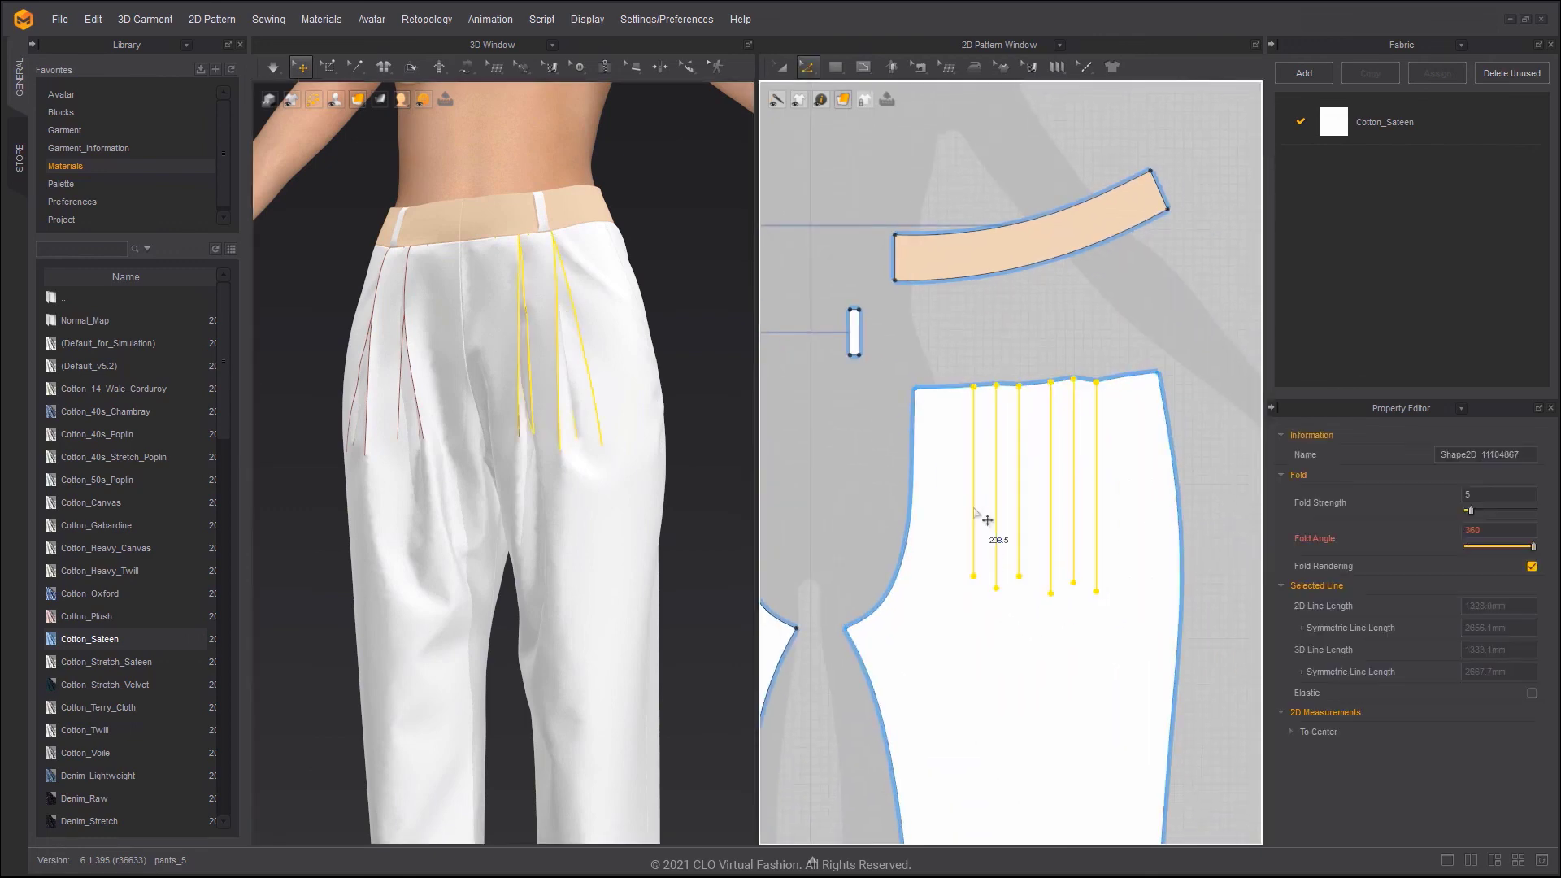